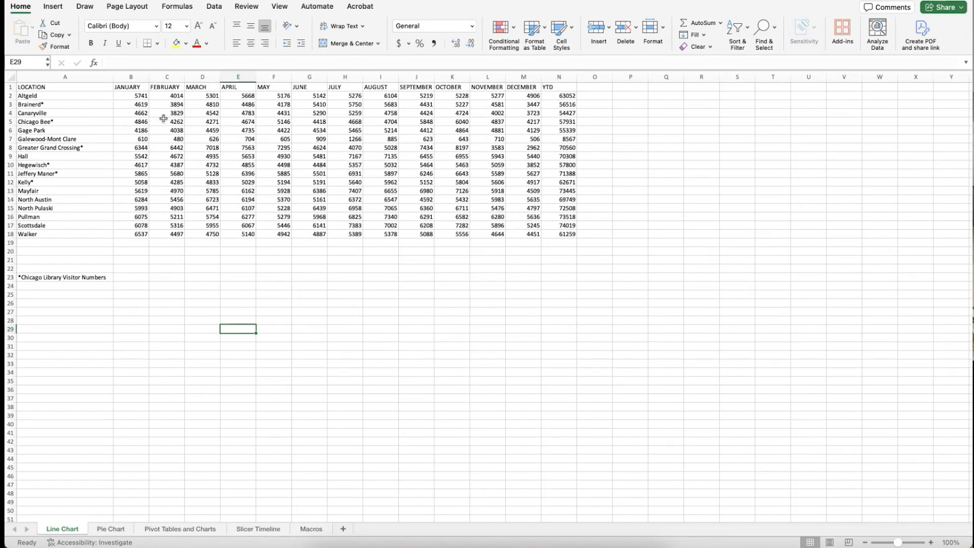
Insert a recommended Line chart from the location and January to December data in A1:M10
{"action": "scroll", "coordinate": [49, 91], "scroll_direction": "up", "scroll_amount": 5}
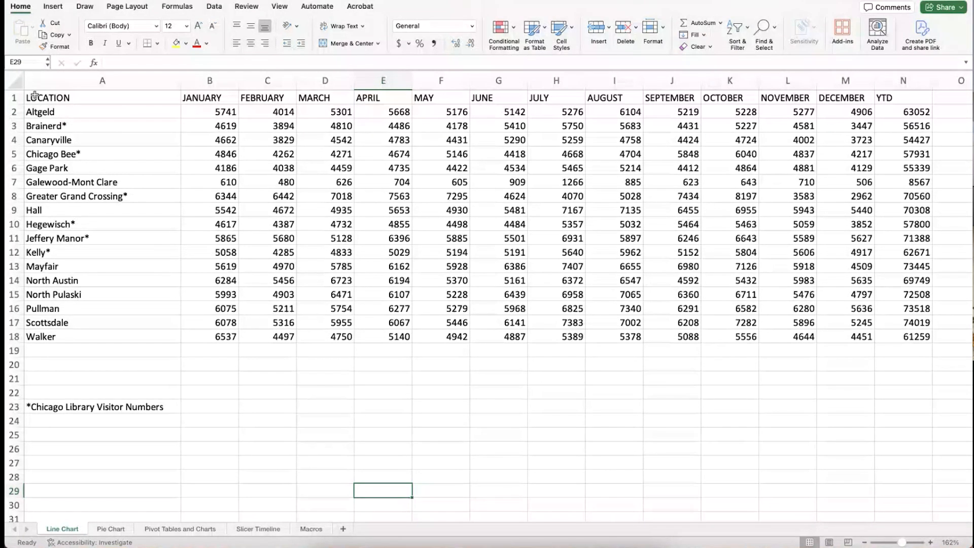
{"action": "left_click_drag", "start_coordinate": [35, 95], "coordinate": [834, 222]}
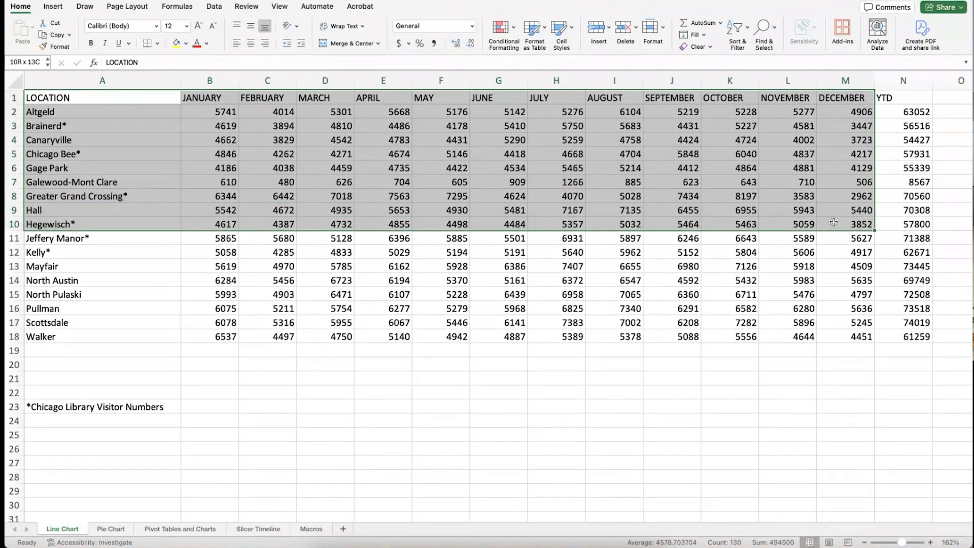
{"action": "left_click_drag", "start_coordinate": [834, 223], "coordinate": [834, 222]}
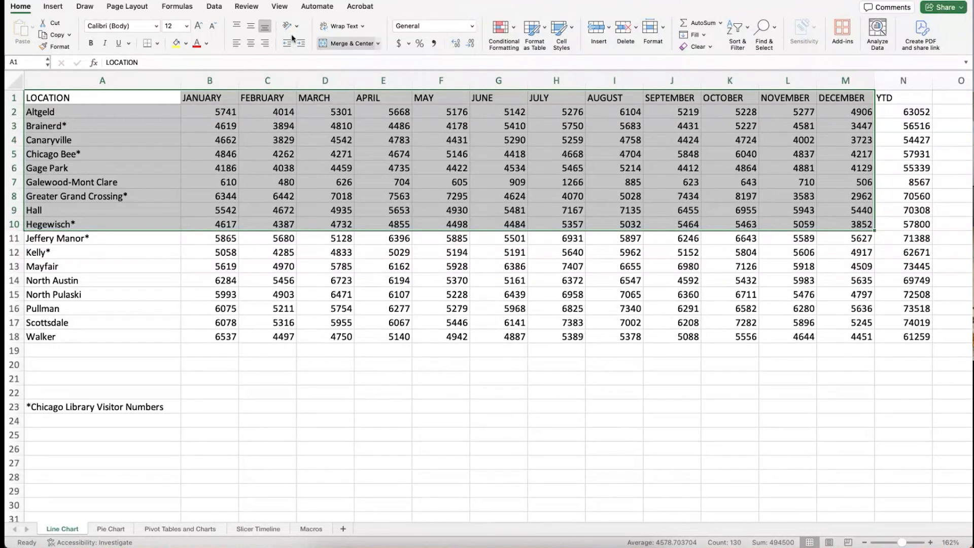
{"action": "left_click", "coordinate": [54, 7]}
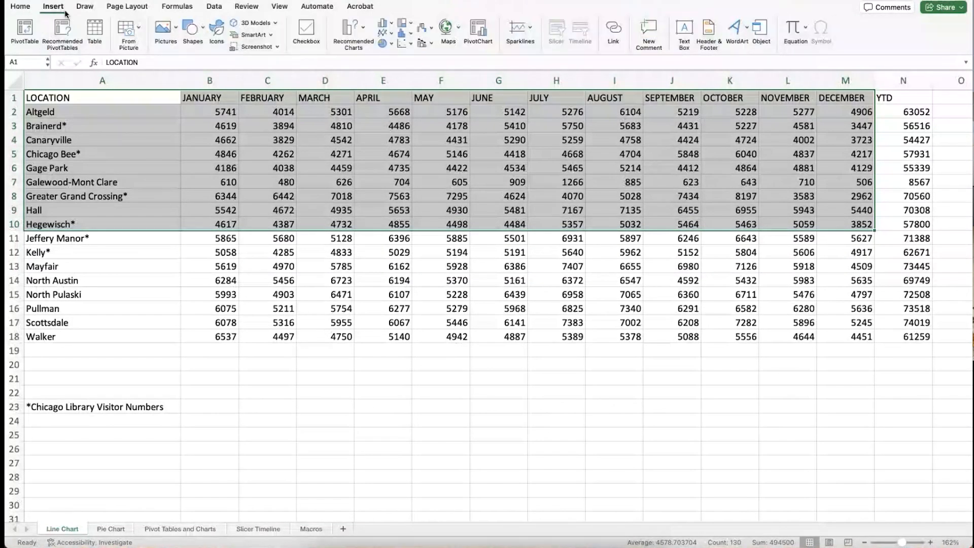
{"action": "left_click", "coordinate": [363, 31]}
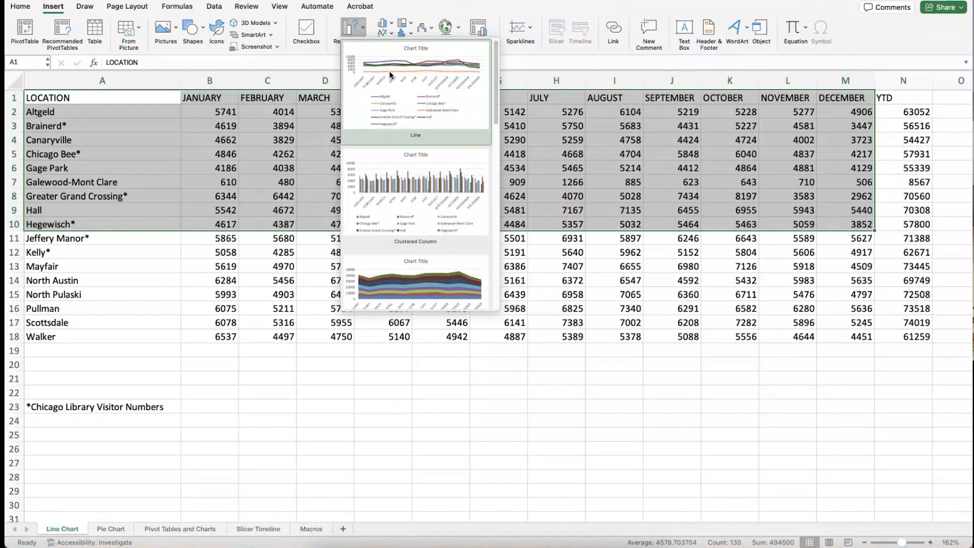
{"action": "left_click", "coordinate": [396, 95]}
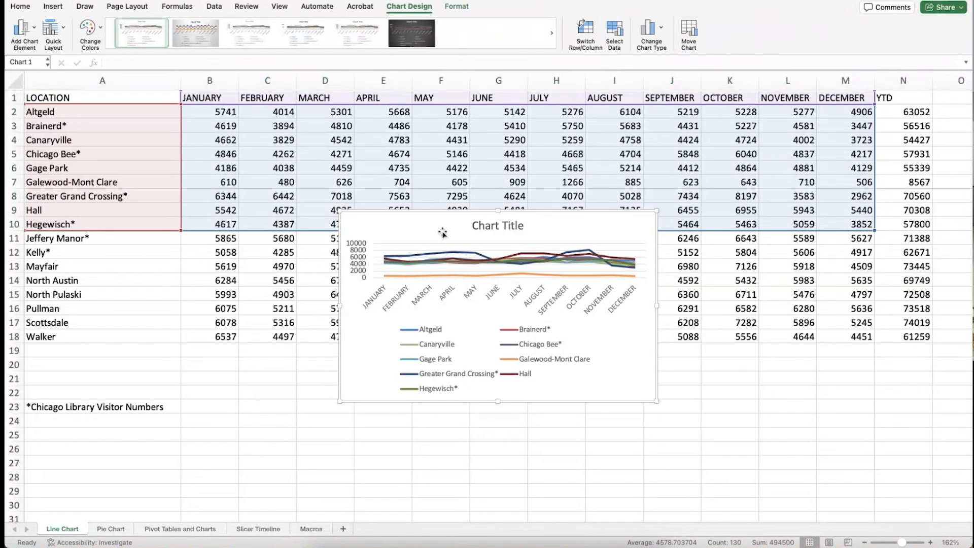
Move the line chart below the data table, with its upper-left corner at about cell C19
{"action": "left_click_drag", "start_coordinate": [442, 228], "coordinate": [409, 315]}
{"action": "scroll", "coordinate": [410, 315], "scroll_direction": "down", "scroll_amount": 4}
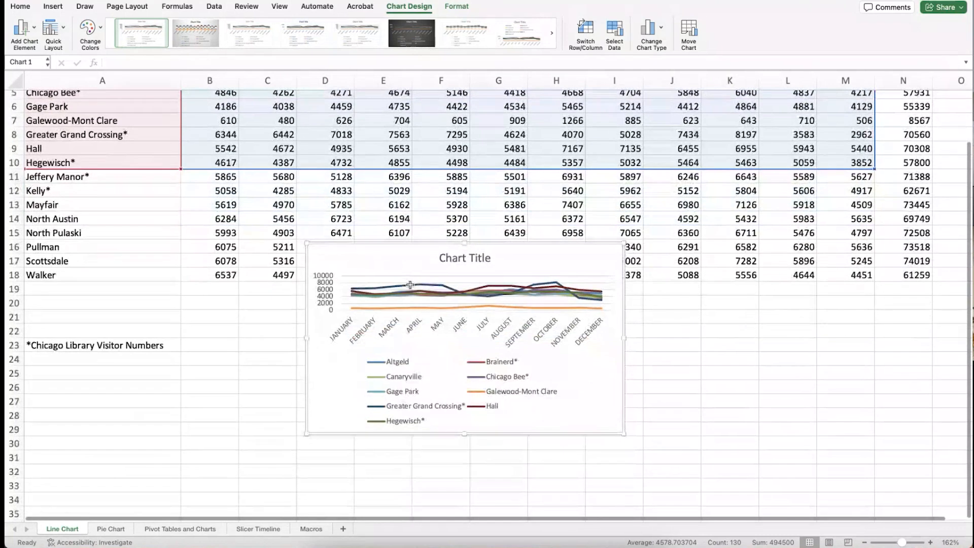
{"action": "left_click_drag", "start_coordinate": [393, 261], "coordinate": [372, 242]}
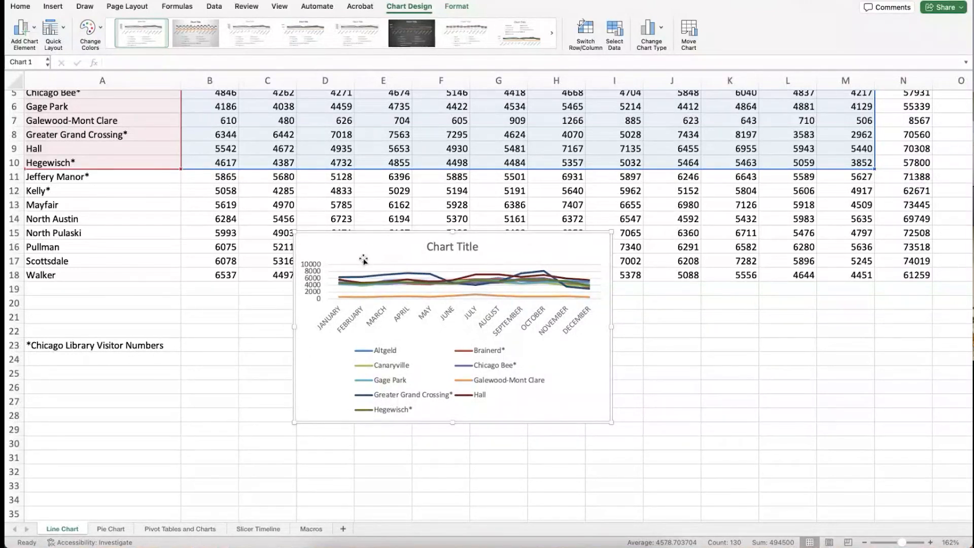
{"action": "left_click_drag", "start_coordinate": [364, 257], "coordinate": [349, 304]}
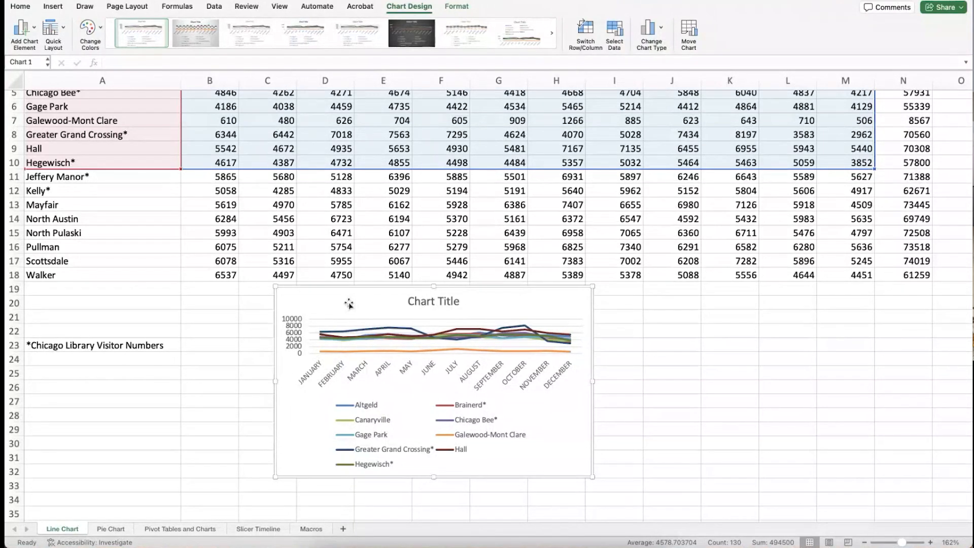
{"action": "left_click_drag", "start_coordinate": [349, 304], "coordinate": [334, 301]}
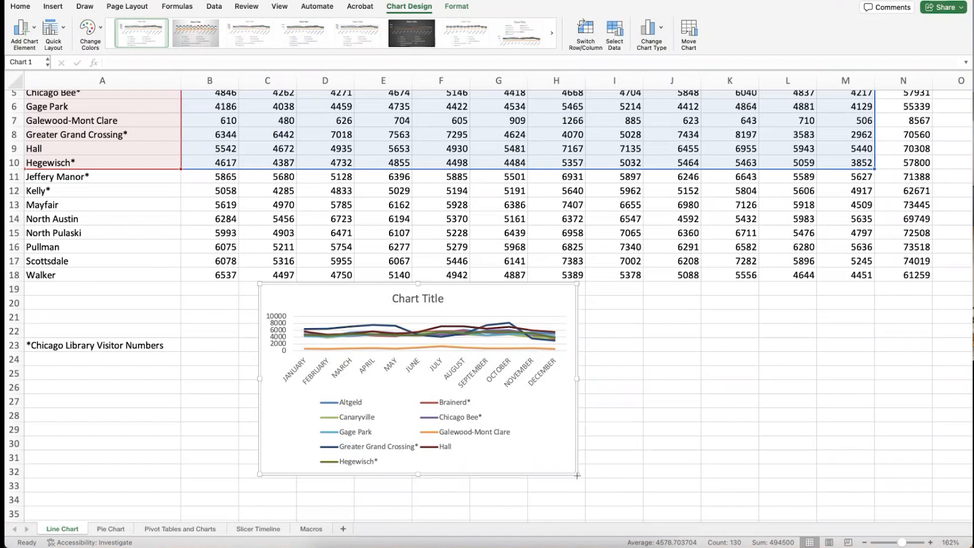
Enlarge the line chart so it spans about columns B to K and rows 16 to 40
{"action": "left_click_drag", "start_coordinate": [578, 476], "coordinate": [644, 508]}
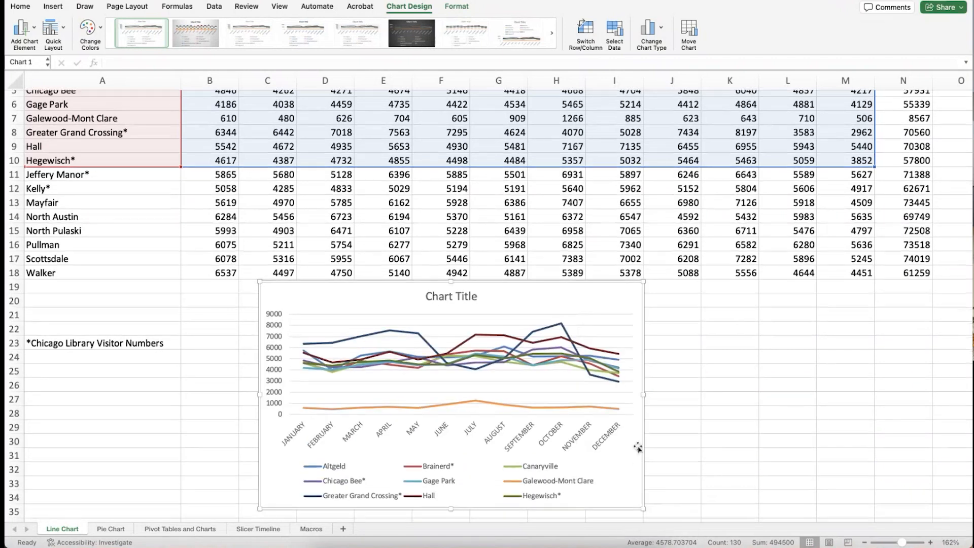
{"action": "scroll", "coordinate": [637, 448], "scroll_direction": "down", "scroll_amount": 5}
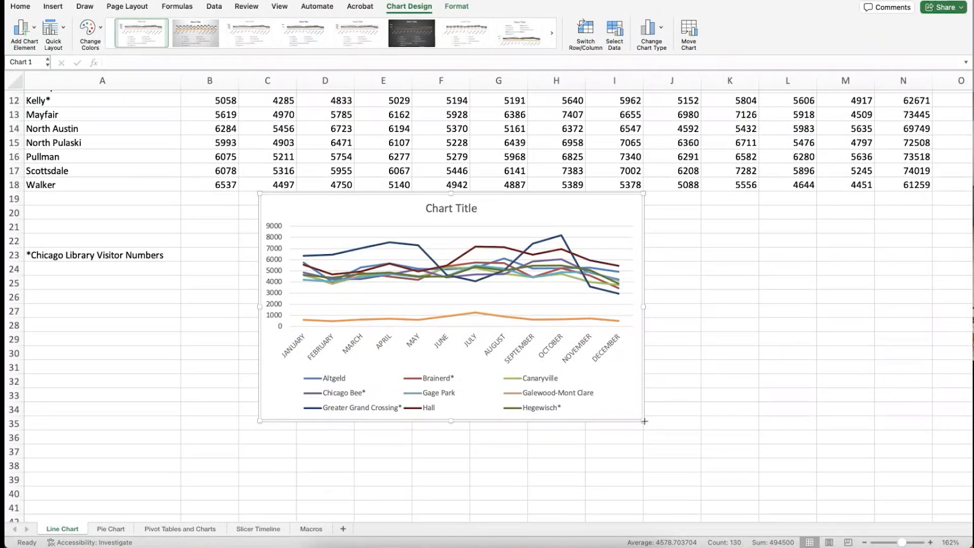
{"action": "left_click_drag", "start_coordinate": [645, 422], "coordinate": [718, 490]}
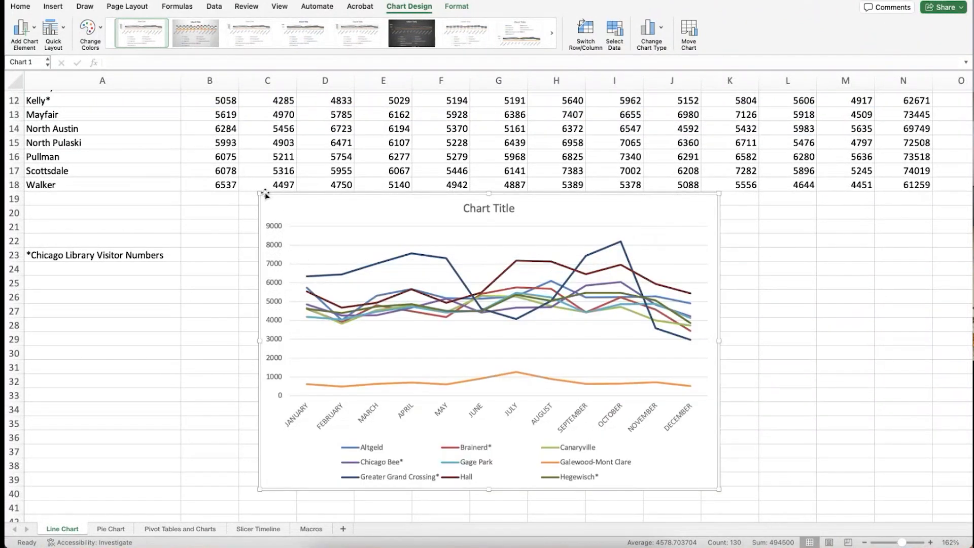
{"action": "left_click_drag", "start_coordinate": [265, 193], "coordinate": [215, 158]}
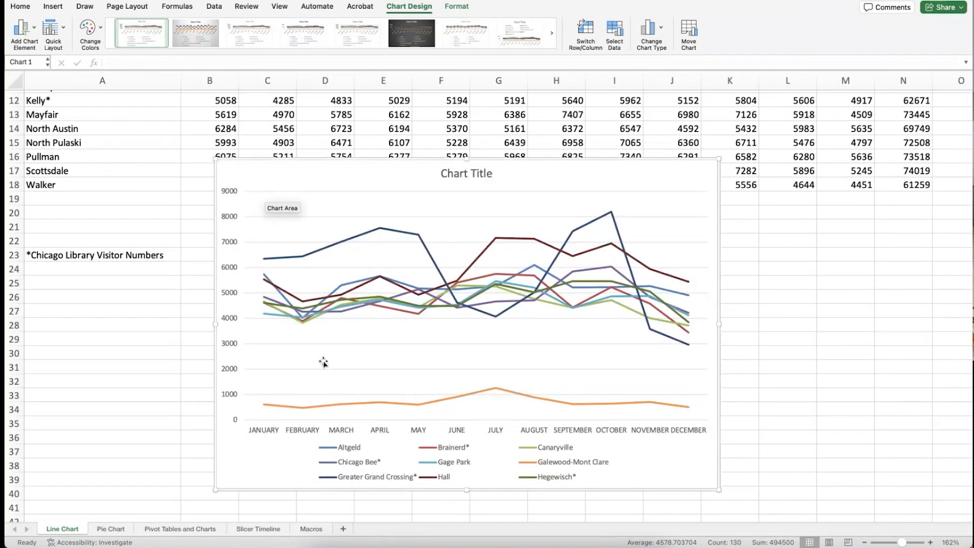
Apply the second and third chart styles to the line chart in turn, and return to the first style
{"action": "scroll", "coordinate": [323, 363], "scroll_direction": "up", "scroll_amount": 5}
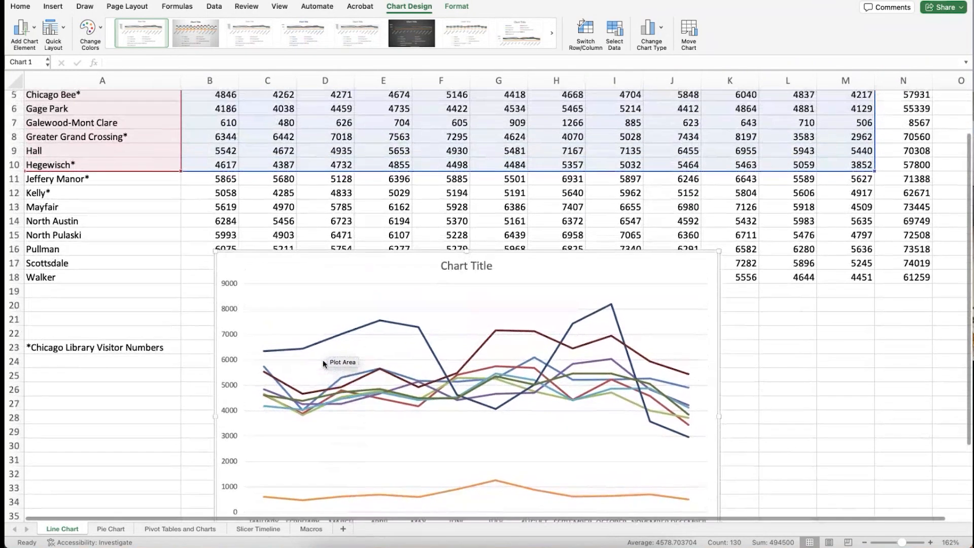
{"action": "scroll", "coordinate": [323, 360], "scroll_direction": "up", "scroll_amount": 2}
{"action": "scroll", "coordinate": [323, 360], "scroll_direction": "down", "scroll_amount": 5}
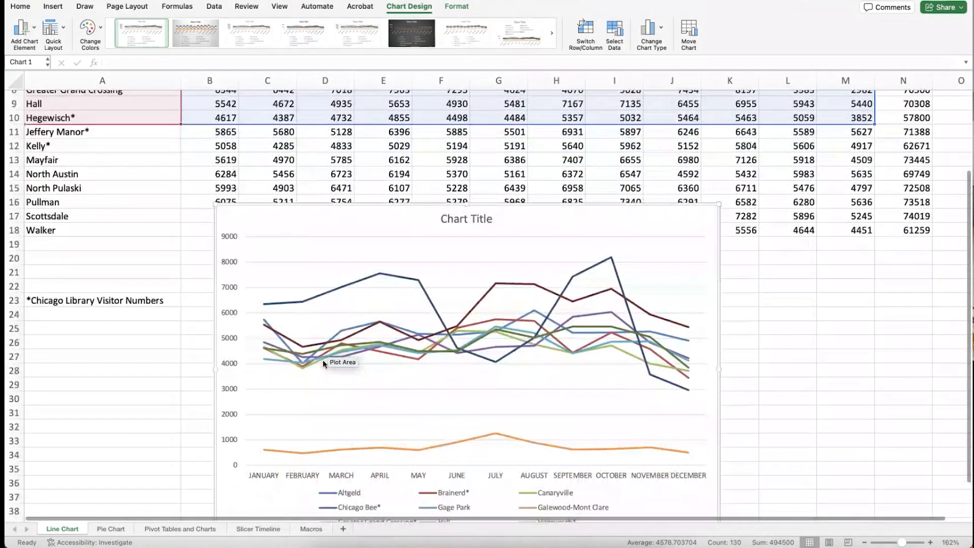
{"action": "scroll", "coordinate": [322, 361], "scroll_direction": "down", "scroll_amount": 2}
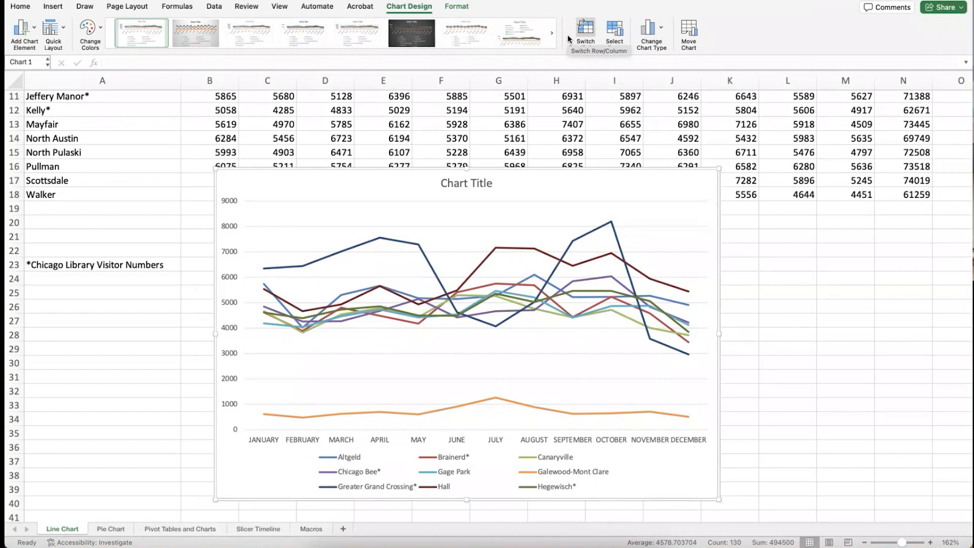
{"action": "left_click", "coordinate": [199, 40]}
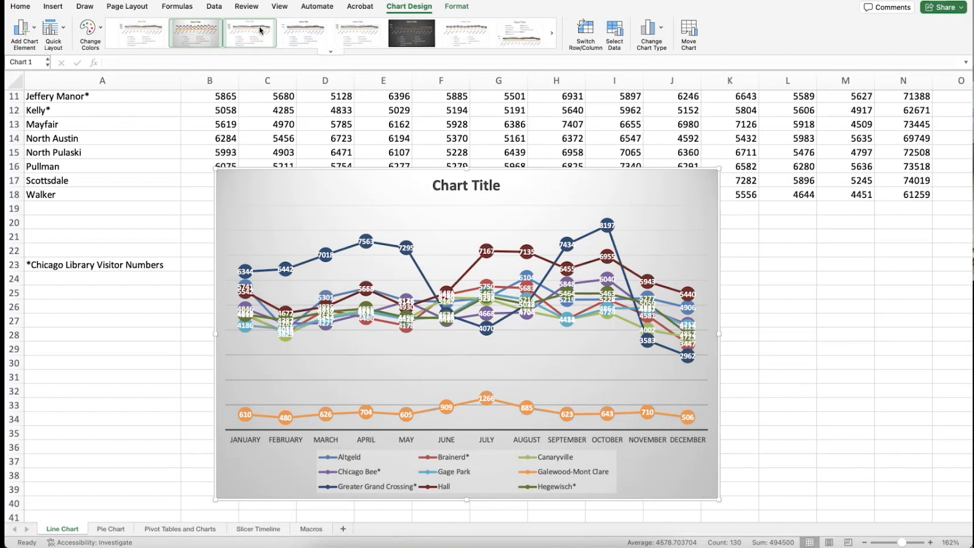
{"action": "left_click", "coordinate": [242, 34]}
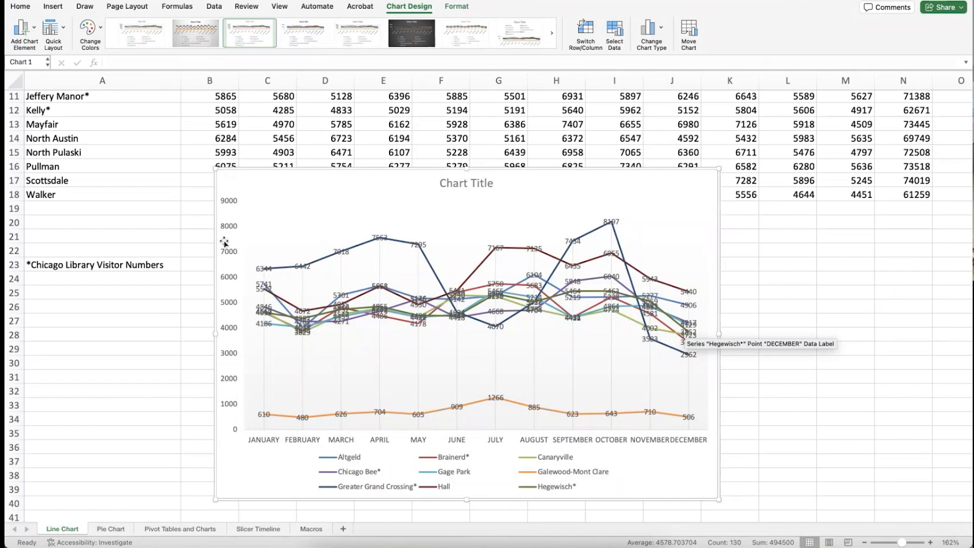
{"action": "left_click", "coordinate": [149, 38]}
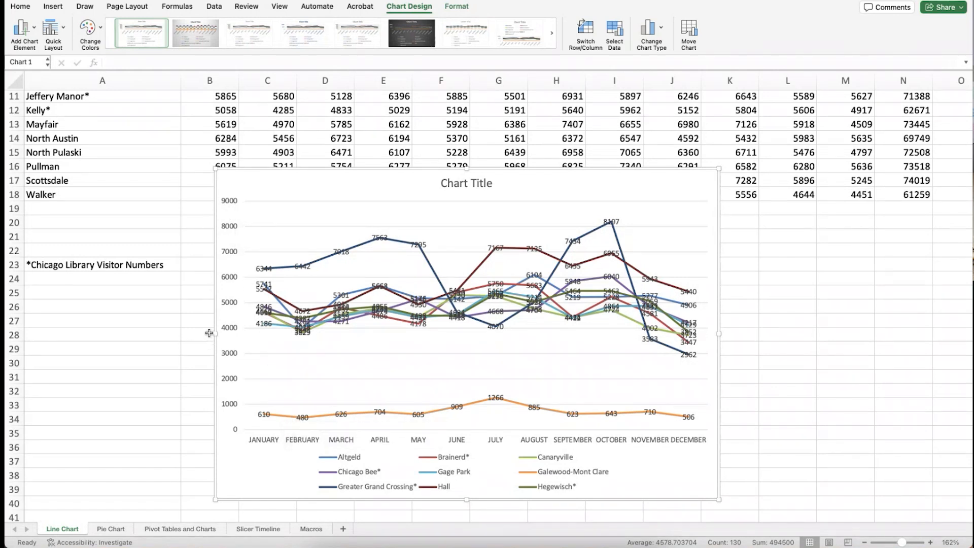
Format the chart's vertical axis with minor tick marks set to Outside and a minor unit of 500
{"action": "left_click", "coordinate": [229, 332]}
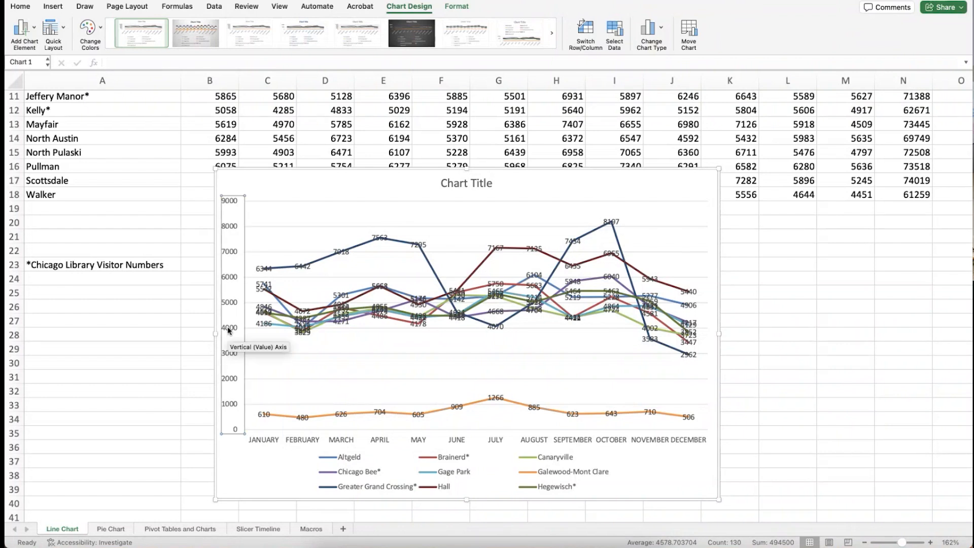
{"action": "right_click", "coordinate": [229, 331]}
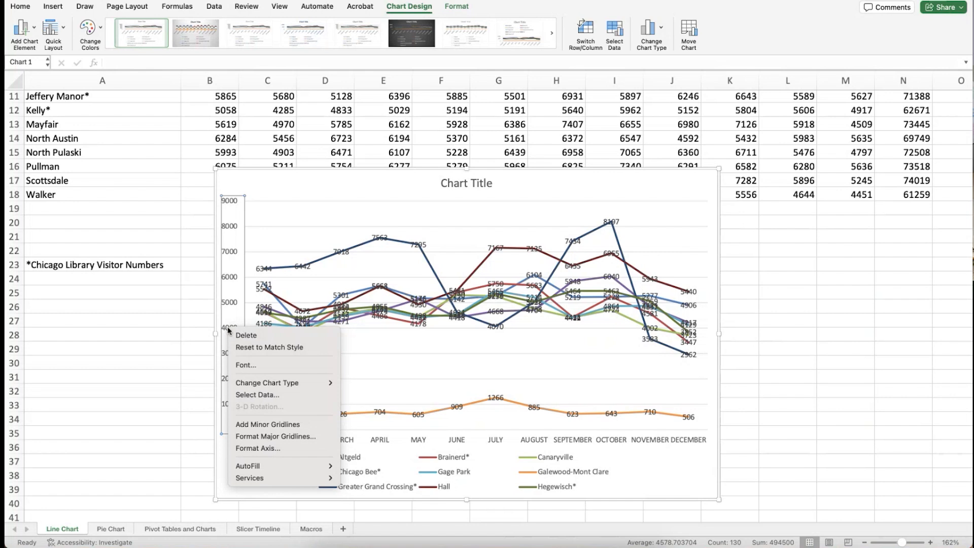
{"action": "left_click", "coordinate": [252, 450]}
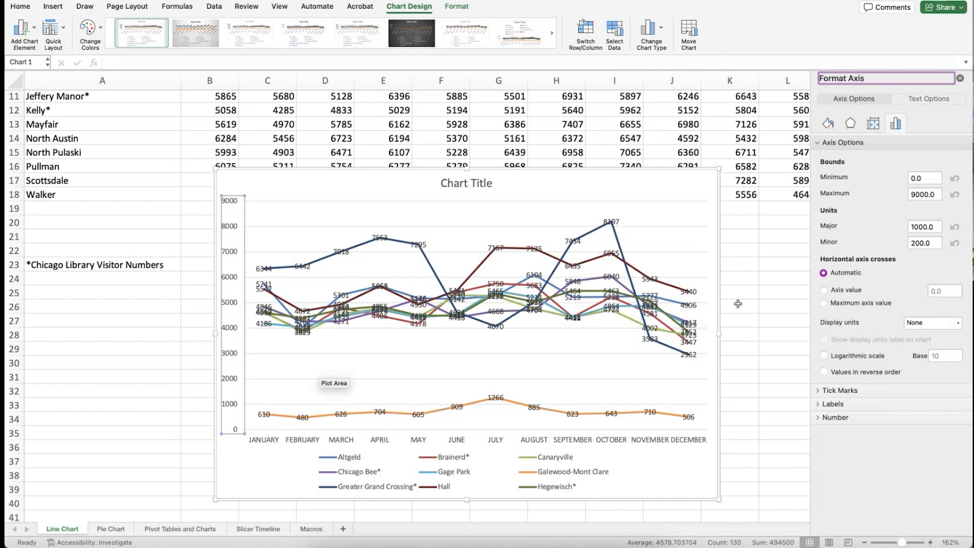
{"action": "left_click", "coordinate": [817, 390]}
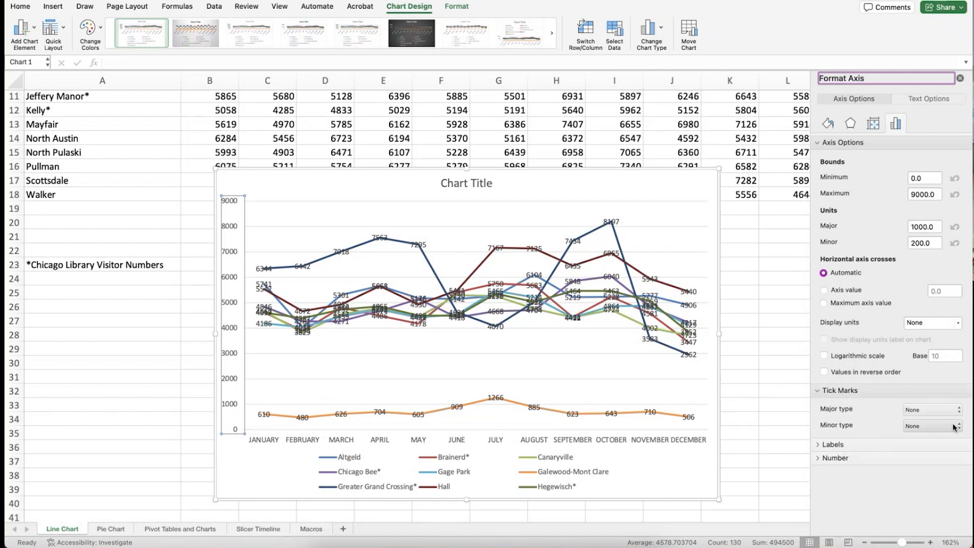
{"action": "left_click", "coordinate": [953, 428]}
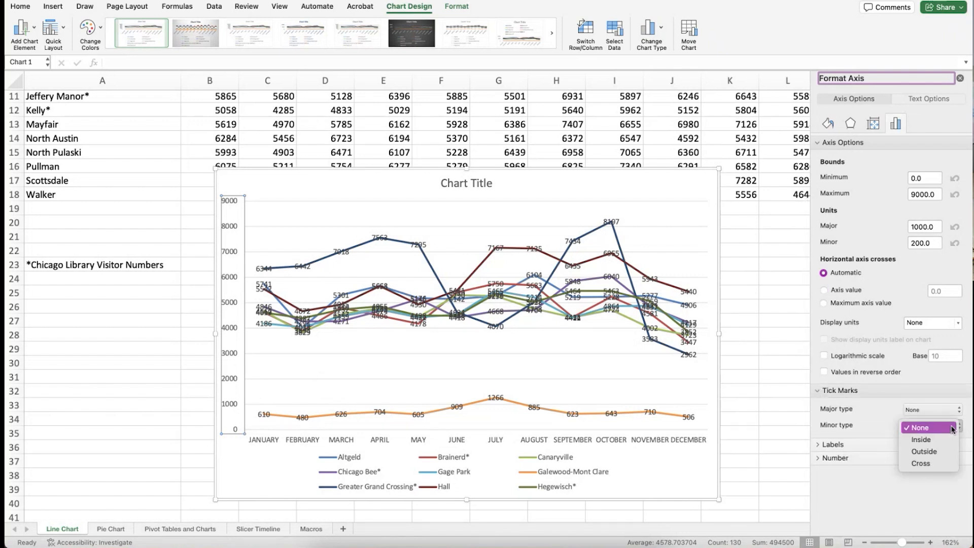
{"action": "left_click", "coordinate": [947, 456]}
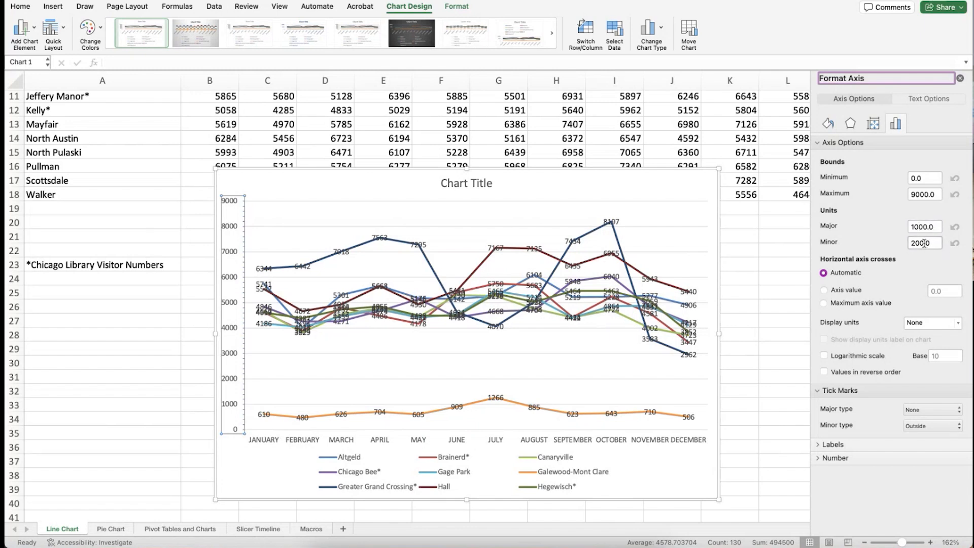
{"action": "left_click", "coordinate": [910, 244]}
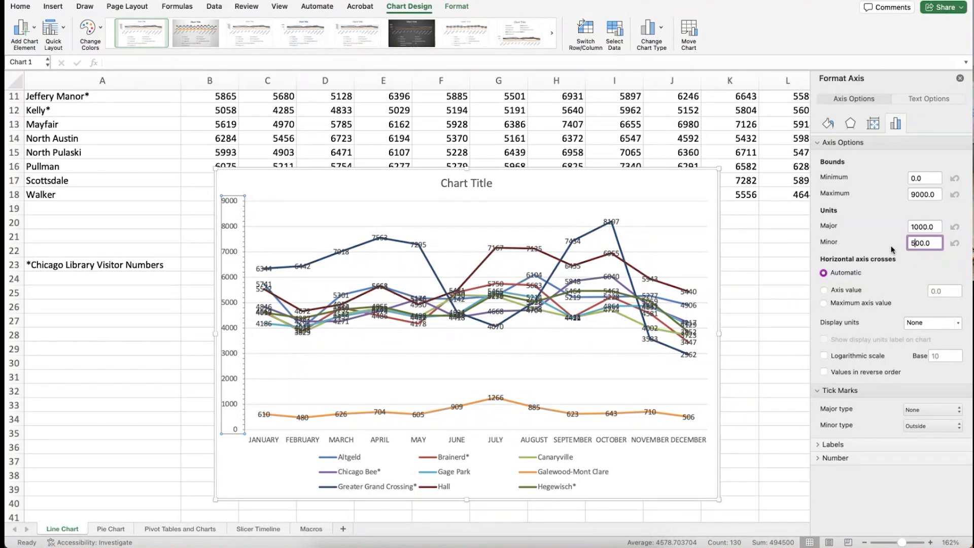
{"action": "key", "text": "Return"}
{"action": "left_click", "coordinate": [927, 321]}
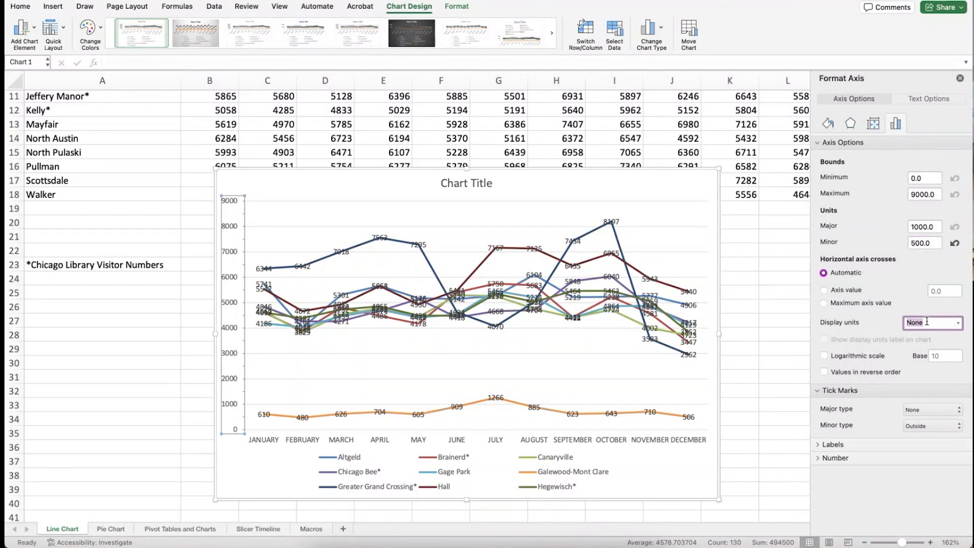
{"action": "left_click", "coordinate": [959, 323]}
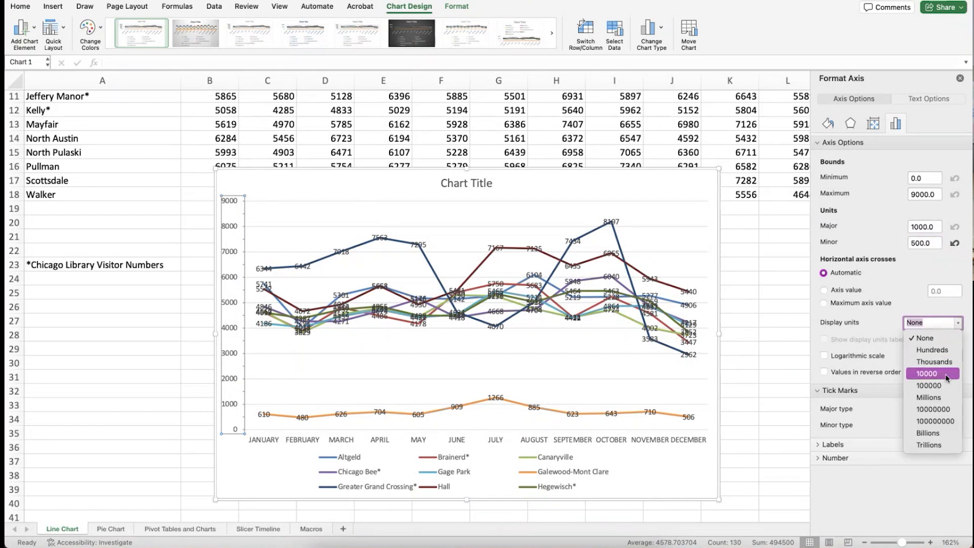
{"action": "left_click", "coordinate": [952, 322]}
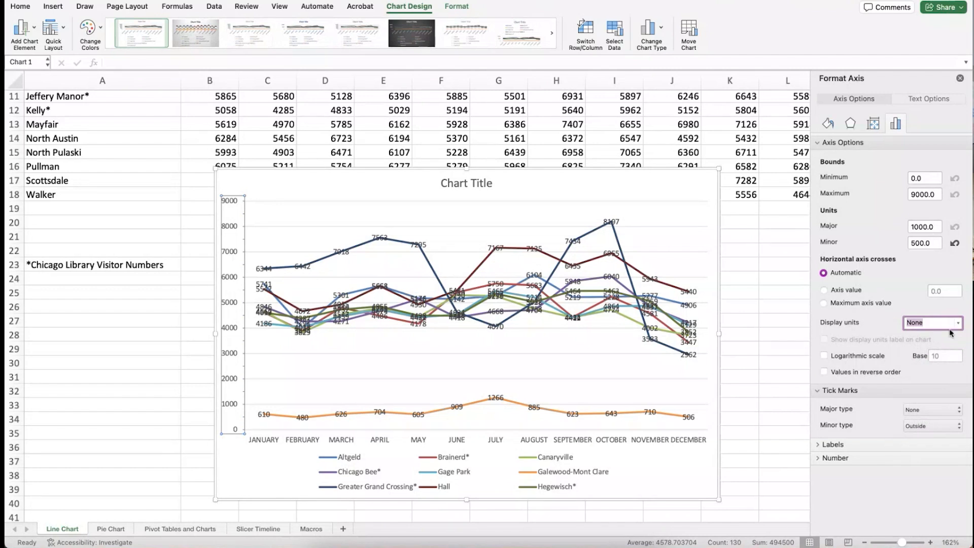
{"action": "left_click", "coordinate": [959, 324]}
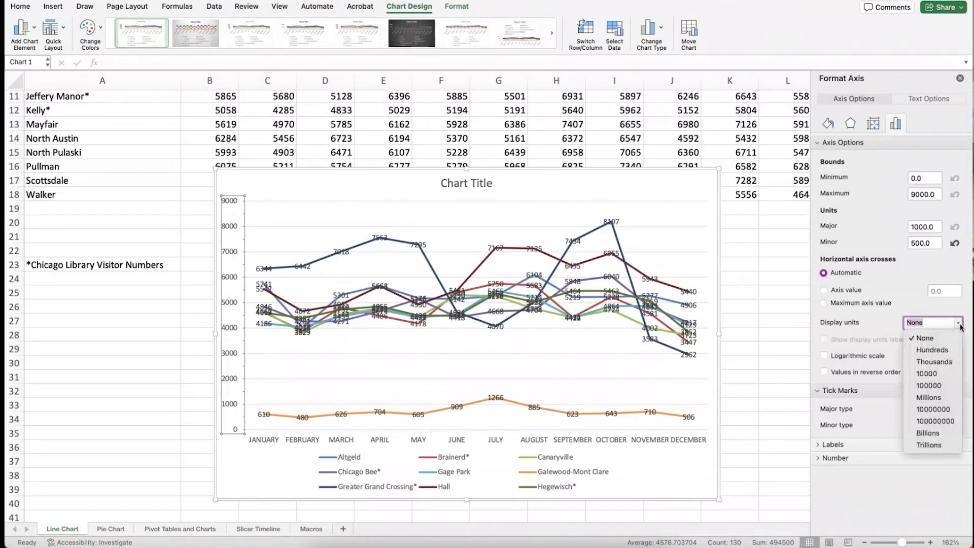
{"action": "left_click", "coordinate": [887, 267]}
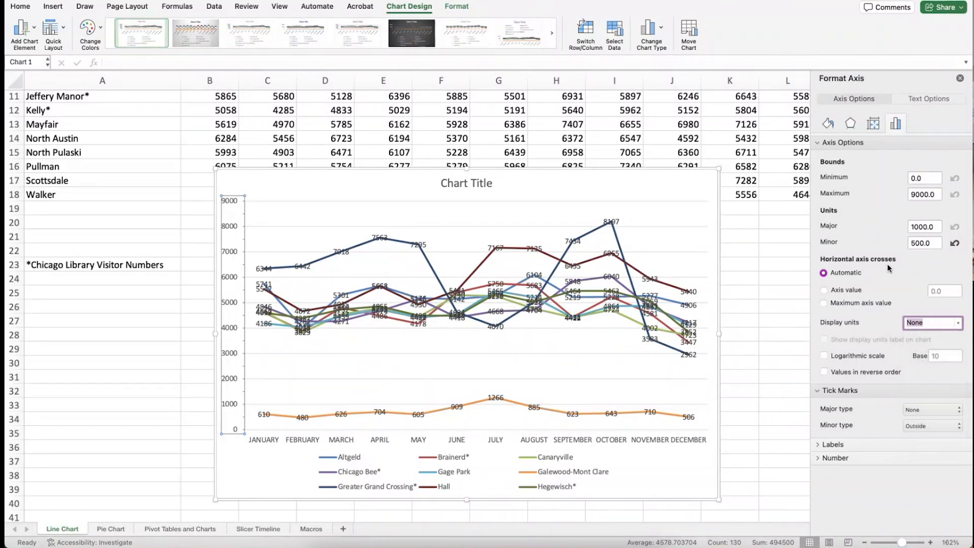
Set the label position of the chart's vertical axis to None
{"action": "left_click", "coordinate": [818, 391]}
{"action": "left_click", "coordinate": [819, 405]}
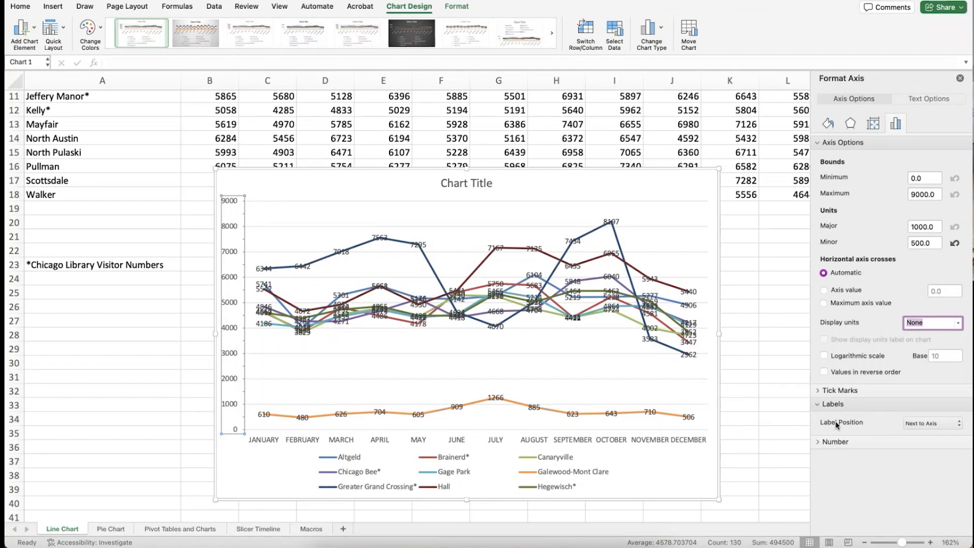
{"action": "left_click", "coordinate": [924, 425]}
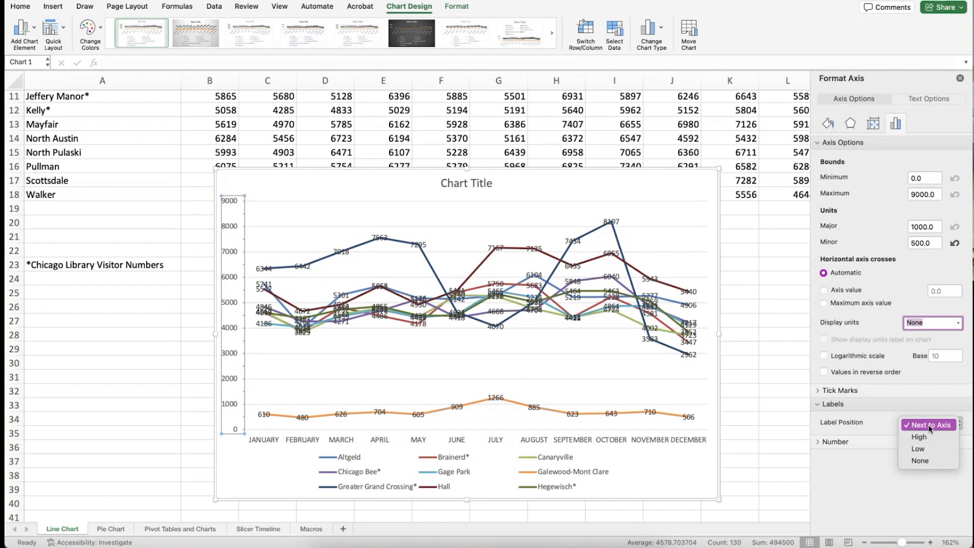
{"action": "left_click", "coordinate": [926, 461]}
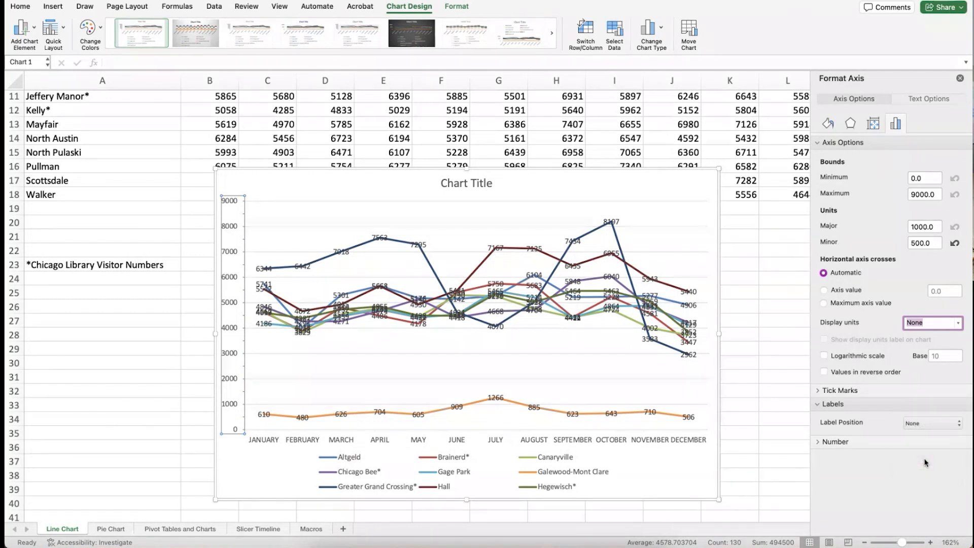
Set the vertical axis label position to Next to Axis and show the axis's number format options
{"action": "left_click", "coordinate": [930, 422]}
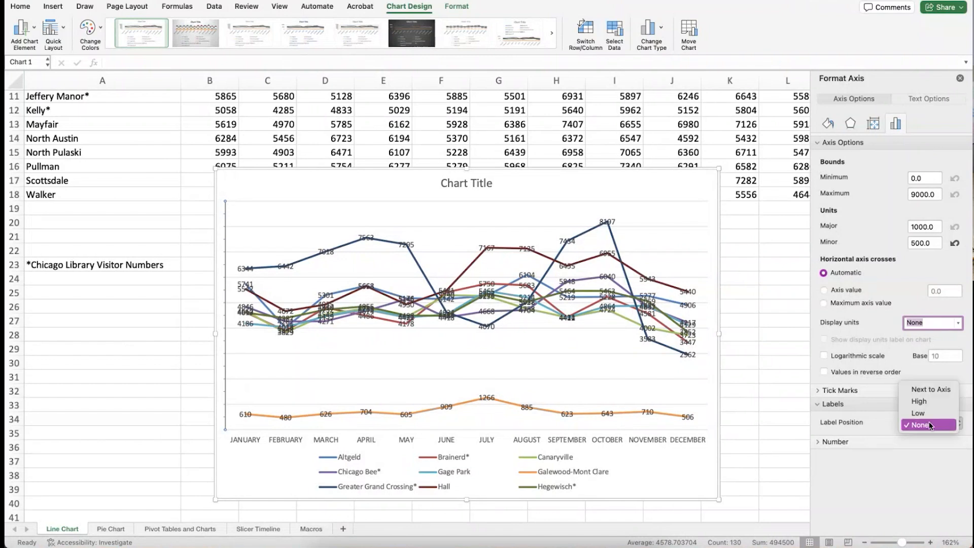
{"action": "left_click", "coordinate": [930, 390]}
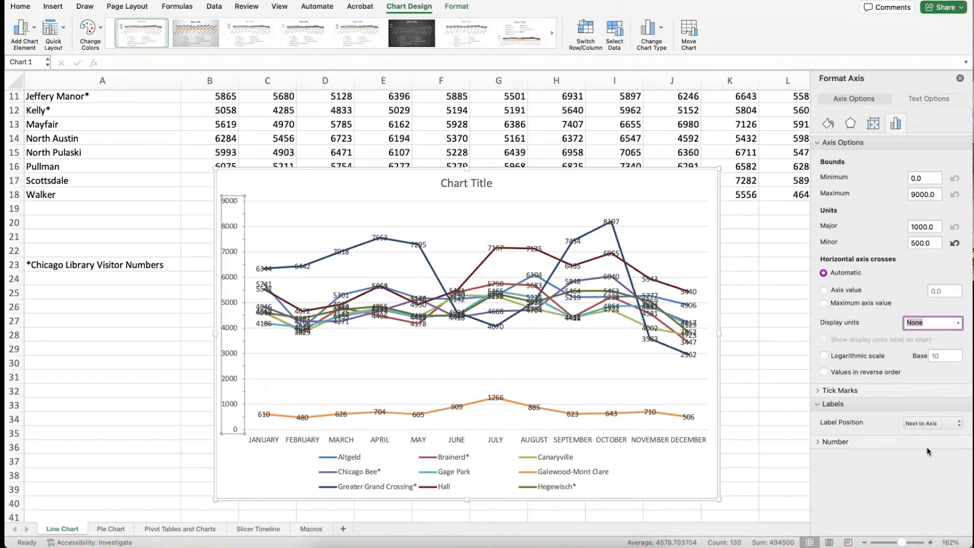
{"action": "left_click", "coordinate": [836, 442]}
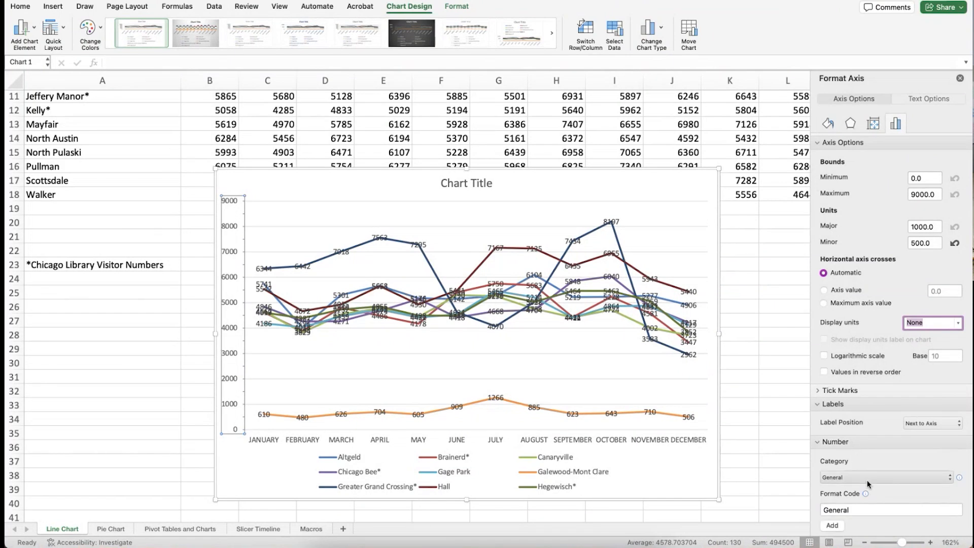
{"action": "scroll", "coordinate": [863, 482], "scroll_direction": "down", "scroll_amount": 1}
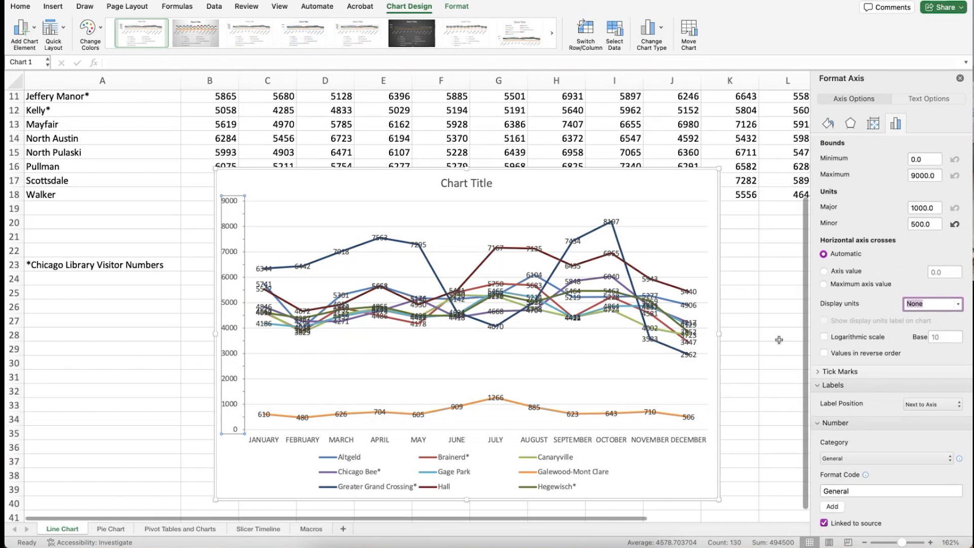
{"action": "left_click", "coordinate": [21, 6]}
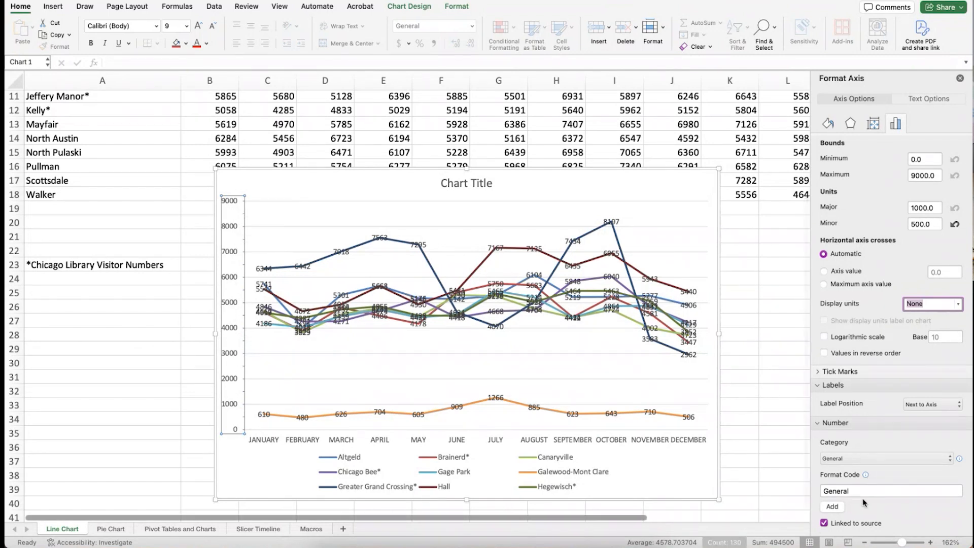
Try series names instead of values in the Galewood-Mont Clare data labels, restore the values, and set the label position to Above
{"action": "left_click", "coordinate": [641, 411]}
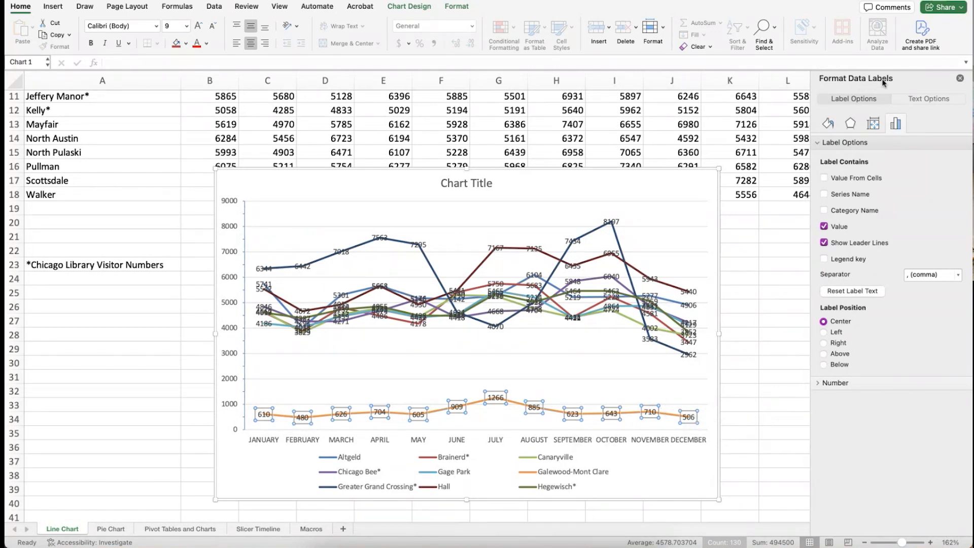
{"action": "left_click", "coordinate": [825, 227]}
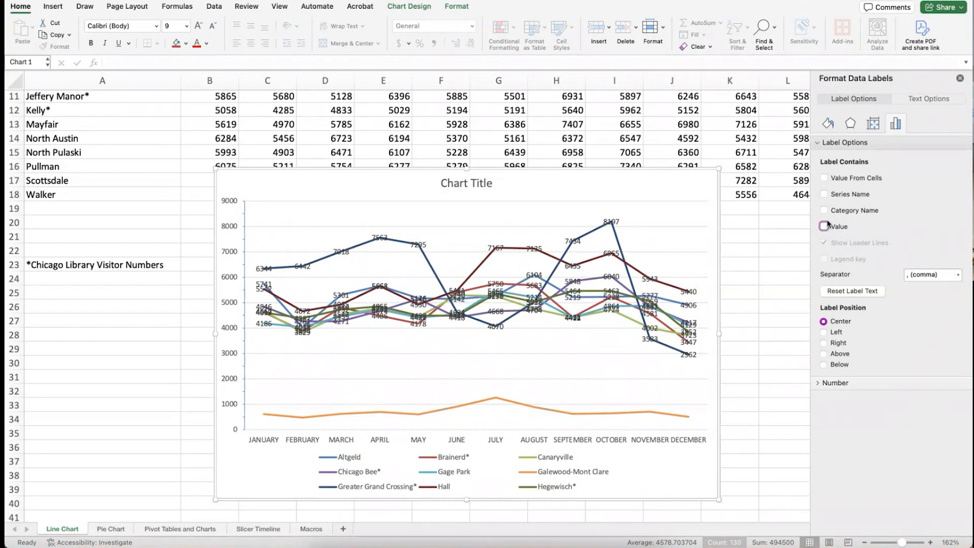
{"action": "left_click", "coordinate": [825, 194]}
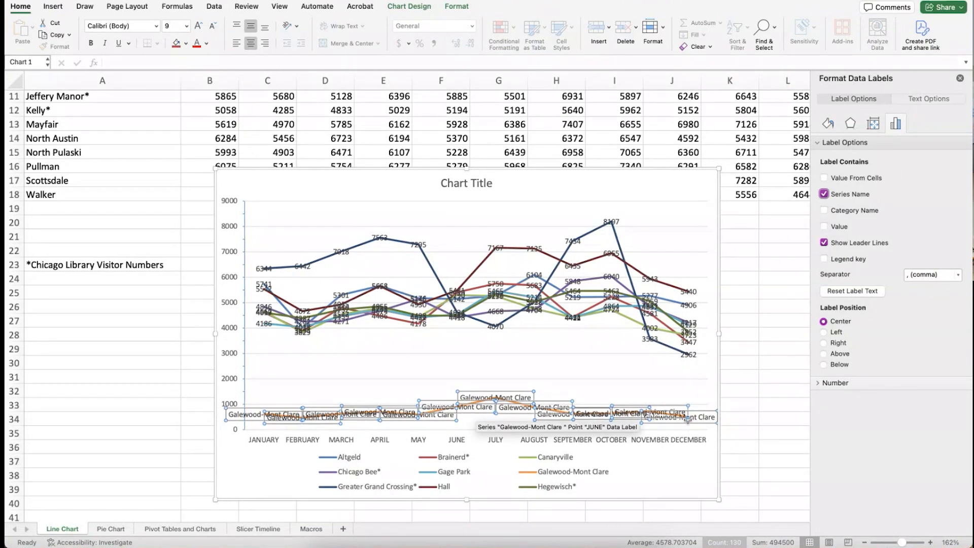
{"action": "left_click", "coordinate": [825, 194]}
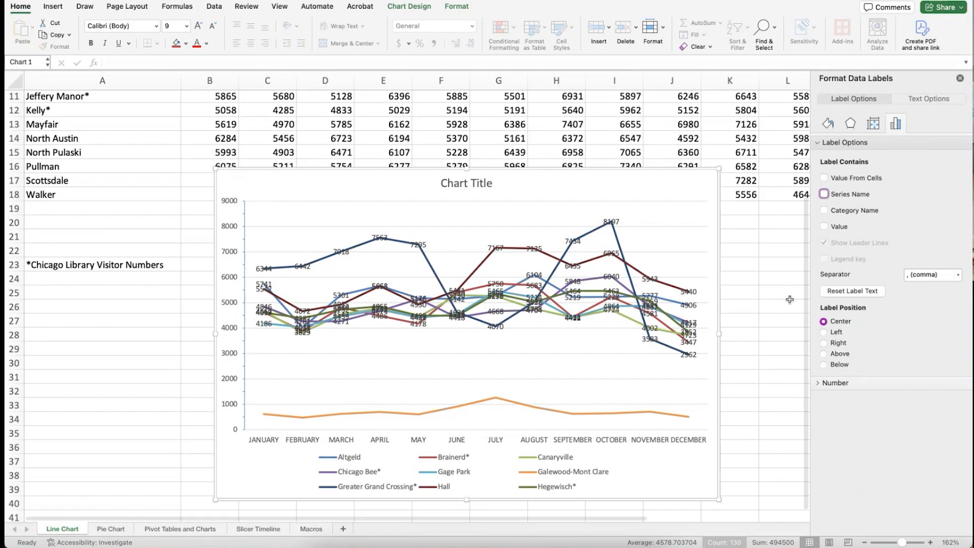
{"action": "left_click", "coordinate": [825, 227]}
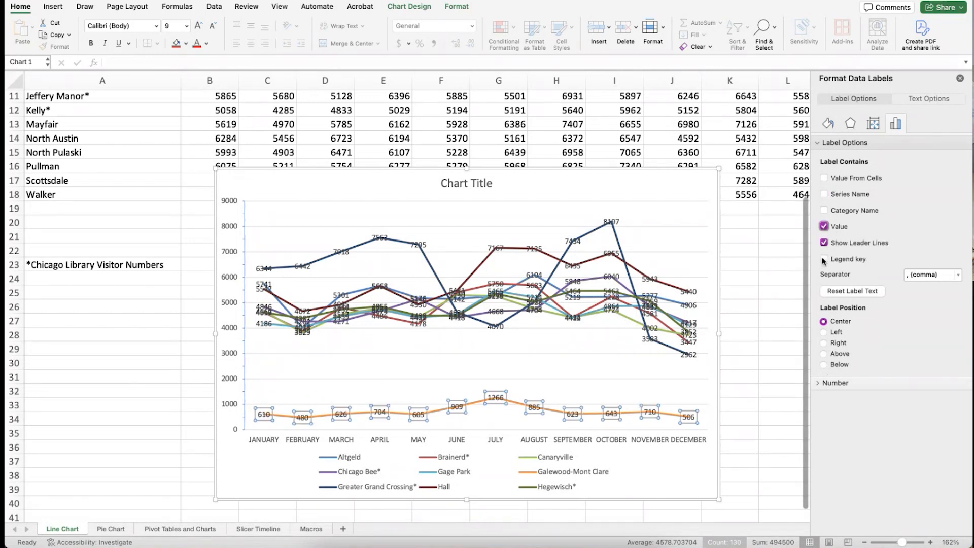
{"action": "left_click", "coordinate": [824, 354]}
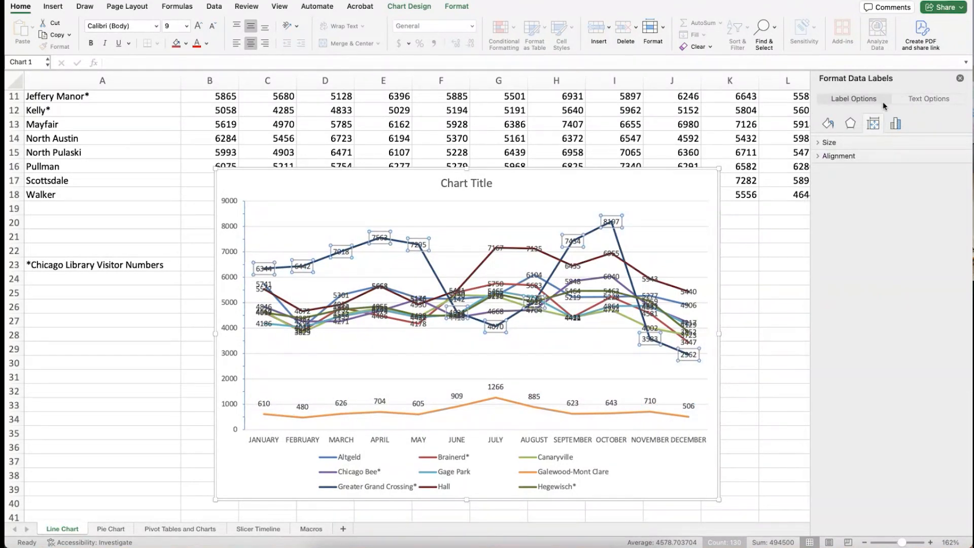
Remove the value data labels from all the chart's line series, one series at a time
{"action": "left_click", "coordinate": [896, 124]}
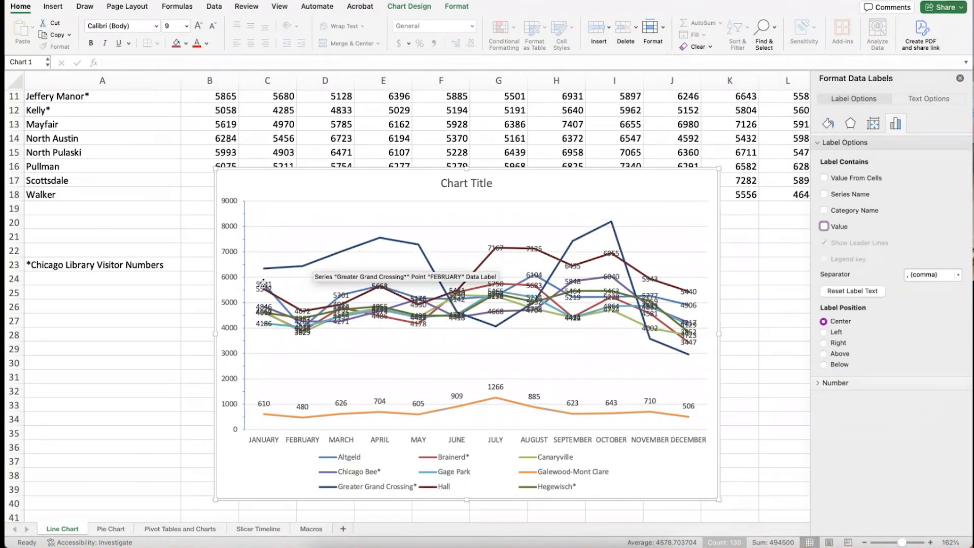
{"action": "left_click", "coordinate": [263, 283]}
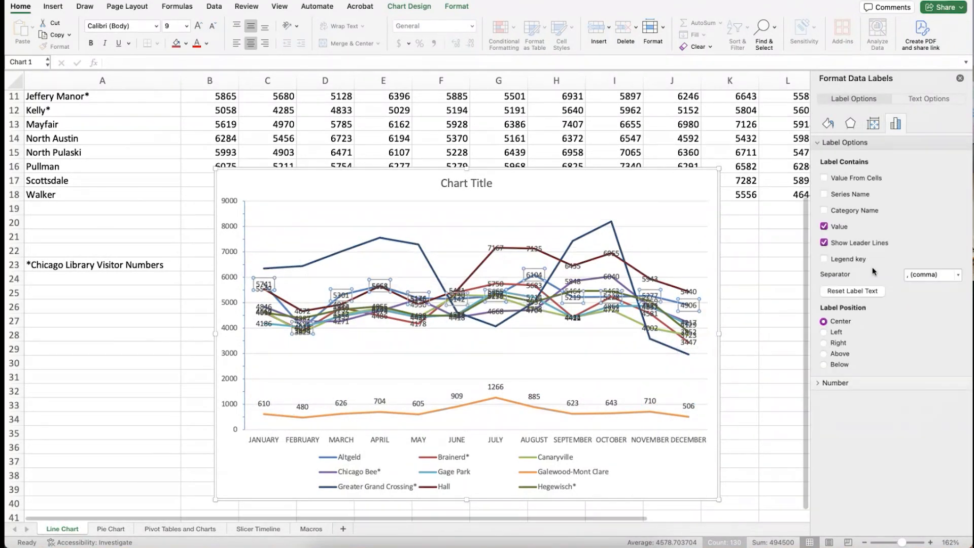
{"action": "left_click", "coordinate": [823, 227]}
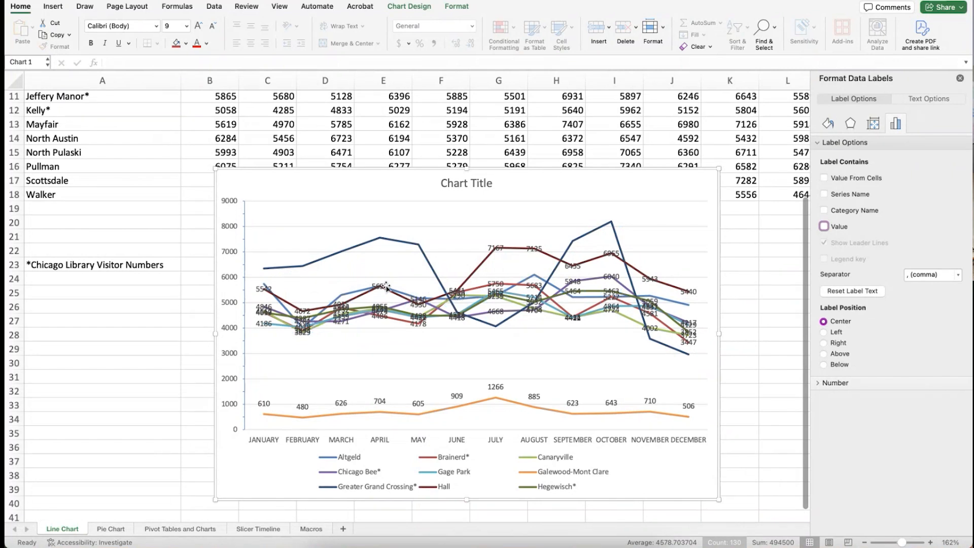
{"action": "left_click", "coordinate": [419, 403]}
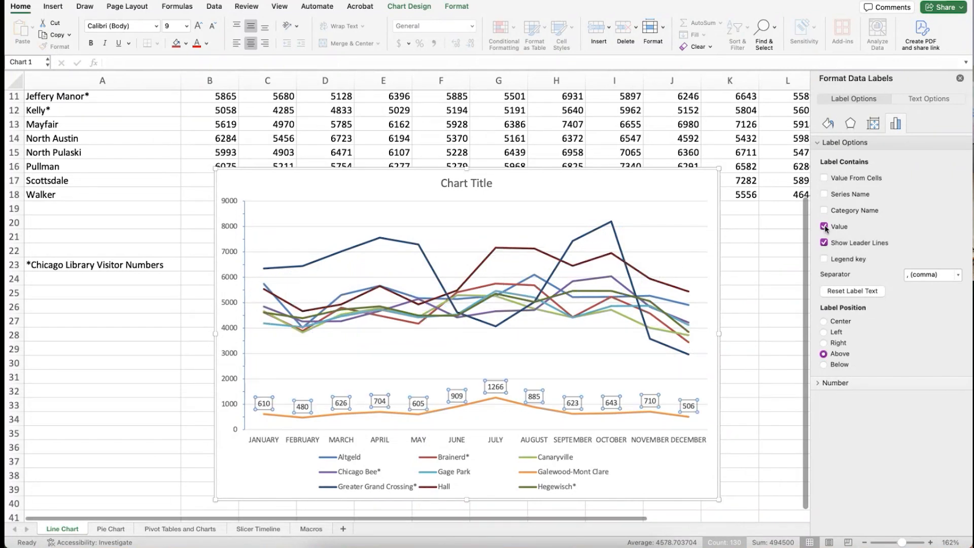
{"action": "left_click", "coordinate": [824, 226]}
Switch the chart's rows and columns so locations run along the horizontal axis and months become the series
{"action": "scroll", "coordinate": [744, 240], "scroll_direction": "up", "scroll_amount": 5}
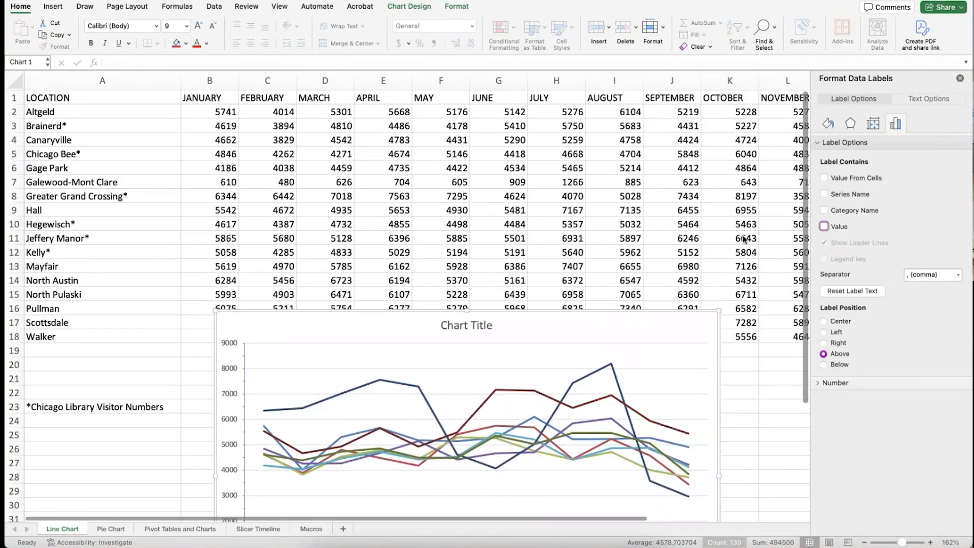
{"action": "scroll", "coordinate": [744, 240], "scroll_direction": "down", "scroll_amount": 1}
{"action": "scroll", "coordinate": [743, 239], "scroll_direction": "down", "scroll_amount": 2}
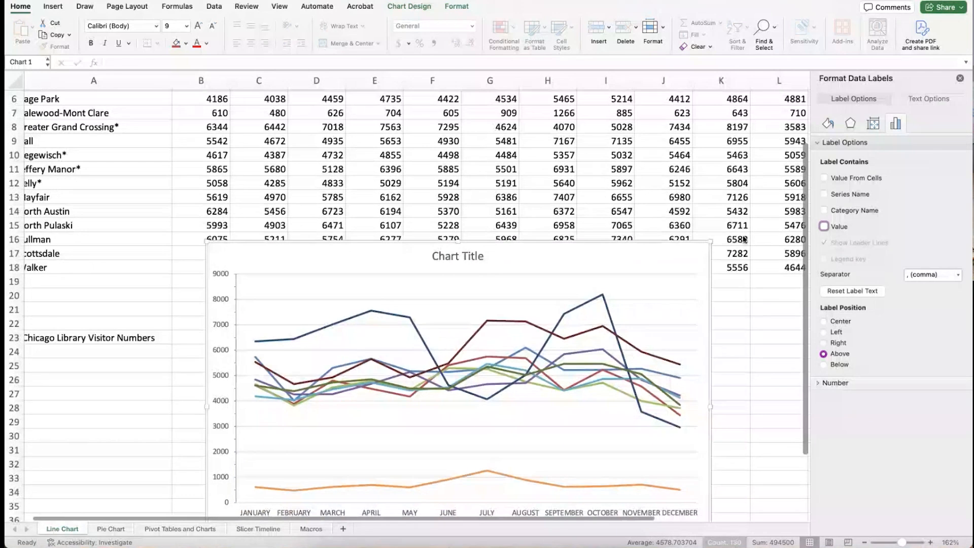
{"action": "left_click", "coordinate": [589, 287]}
{"action": "left_click", "coordinate": [555, 260]}
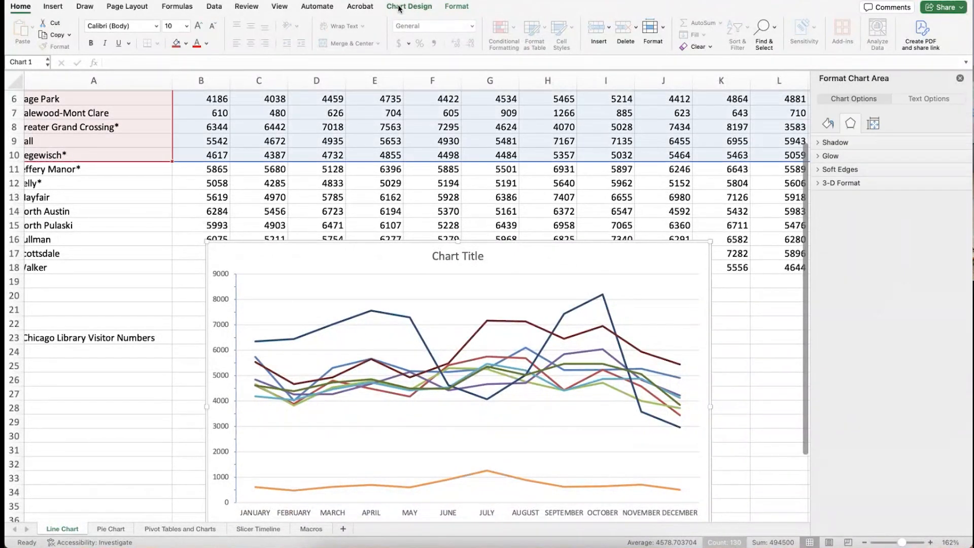
{"action": "left_click", "coordinate": [399, 7]}
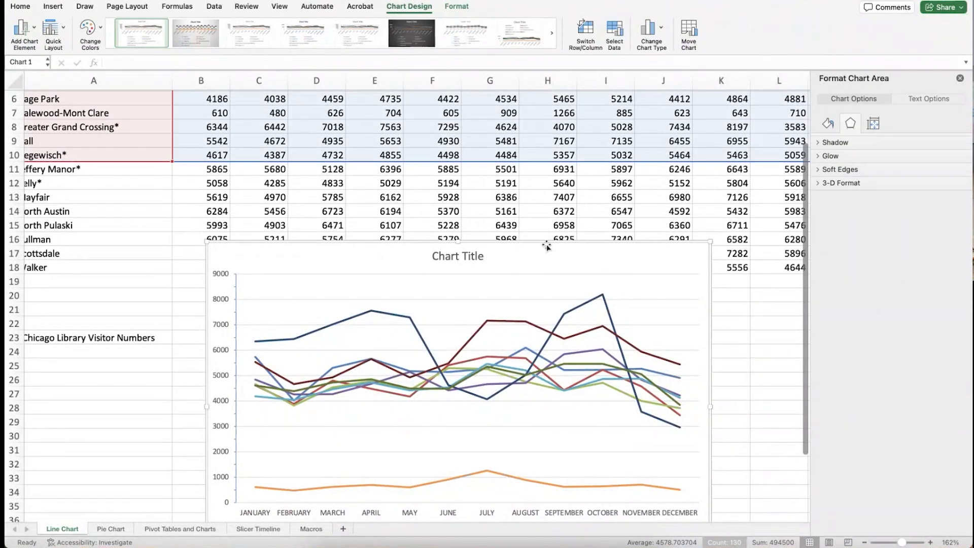
{"action": "left_click", "coordinate": [588, 38]}
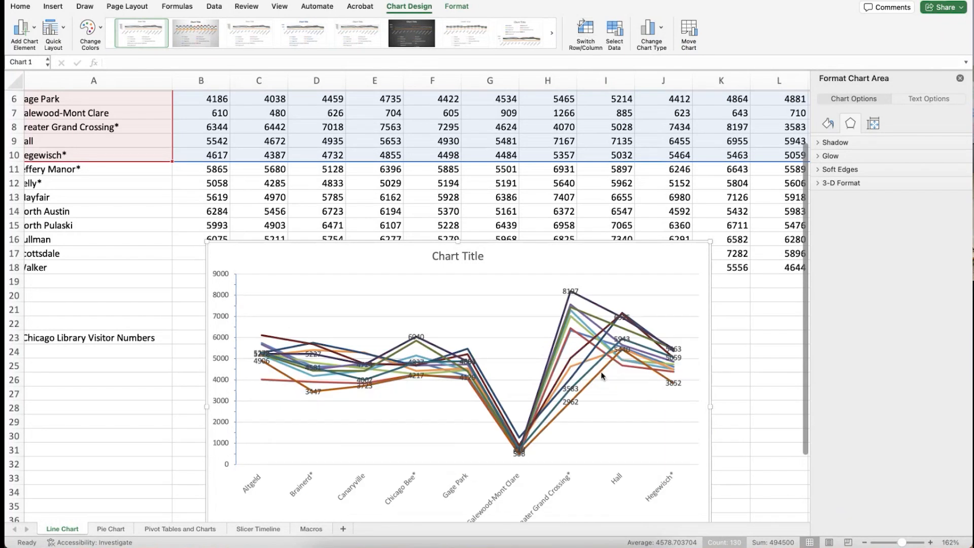
{"action": "scroll", "coordinate": [603, 375], "scroll_direction": "down", "scroll_amount": 4}
{"action": "scroll", "coordinate": [602, 375], "scroll_direction": "left", "scroll_amount": 1}
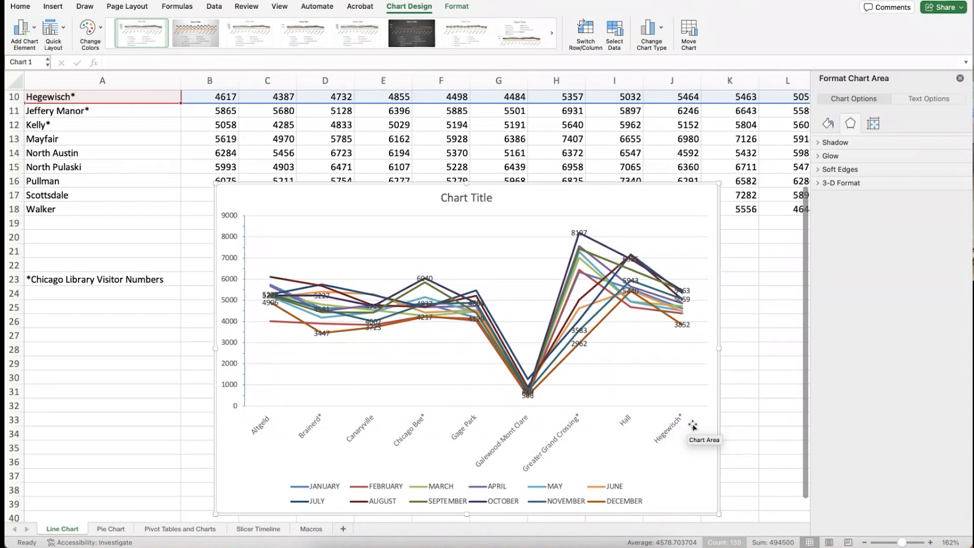
Set the data labels of the whole line chart to None
{"action": "left_click", "coordinate": [36, 31]}
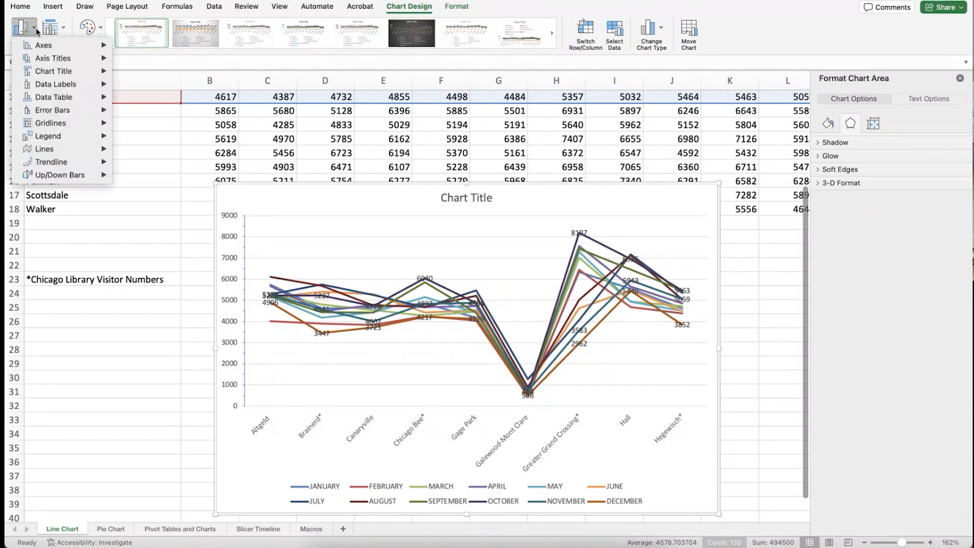
{"action": "mouse_move", "coordinate": [65, 89]}
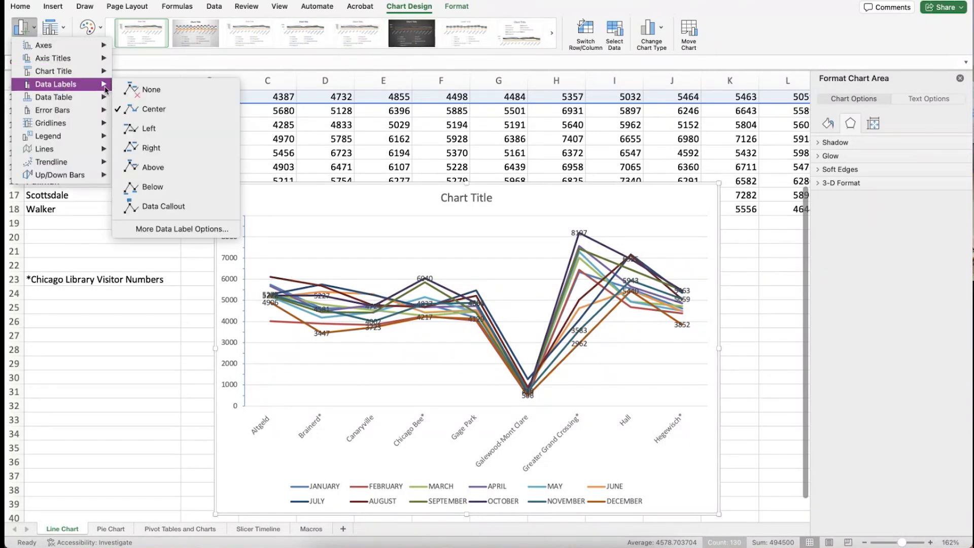
{"action": "left_click", "coordinate": [158, 90]}
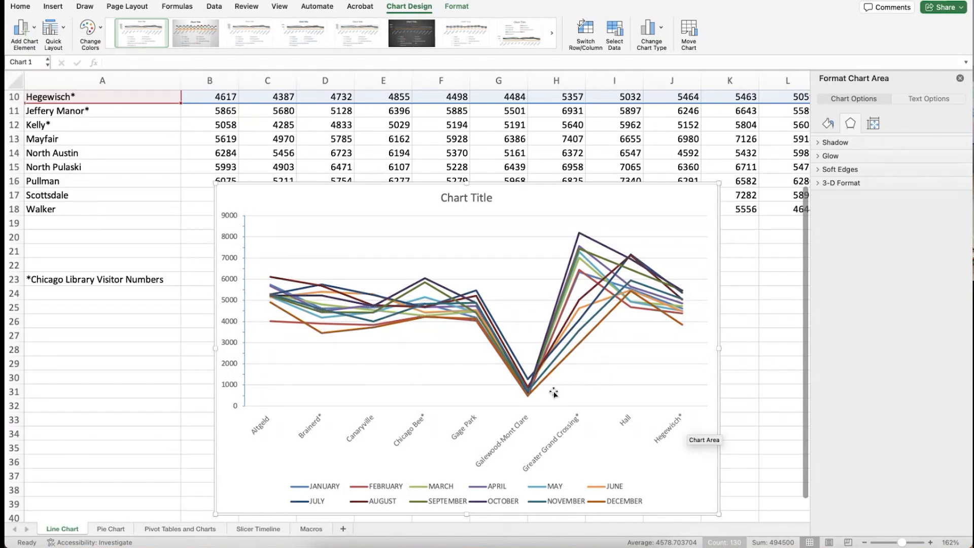
Add drop lines to the line chart
{"action": "left_click", "coordinate": [35, 30]}
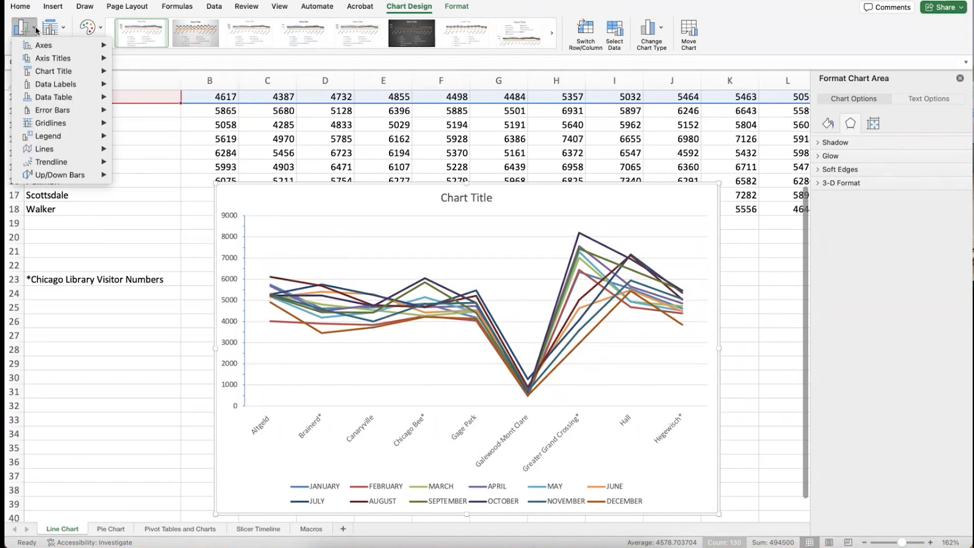
{"action": "mouse_move", "coordinate": [49, 134]}
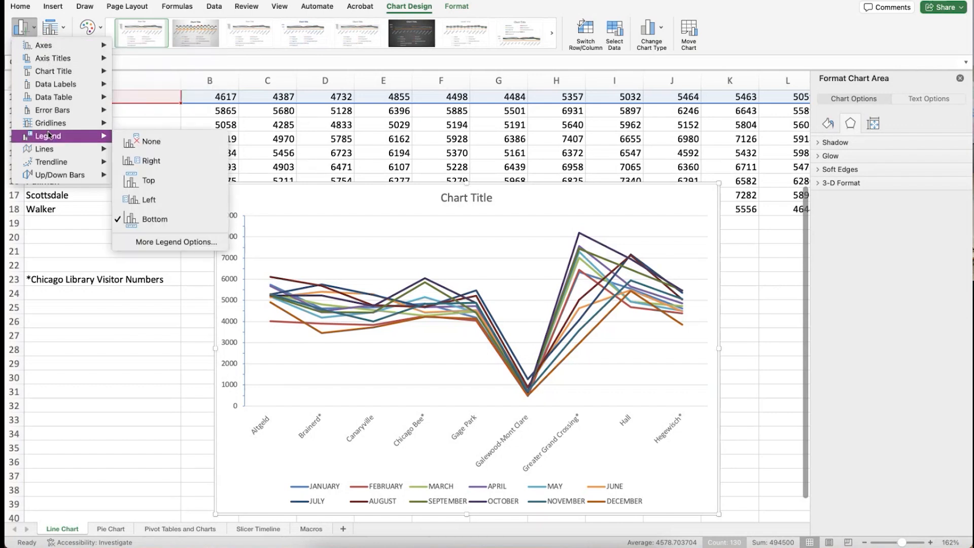
{"action": "mouse_move", "coordinate": [53, 152]}
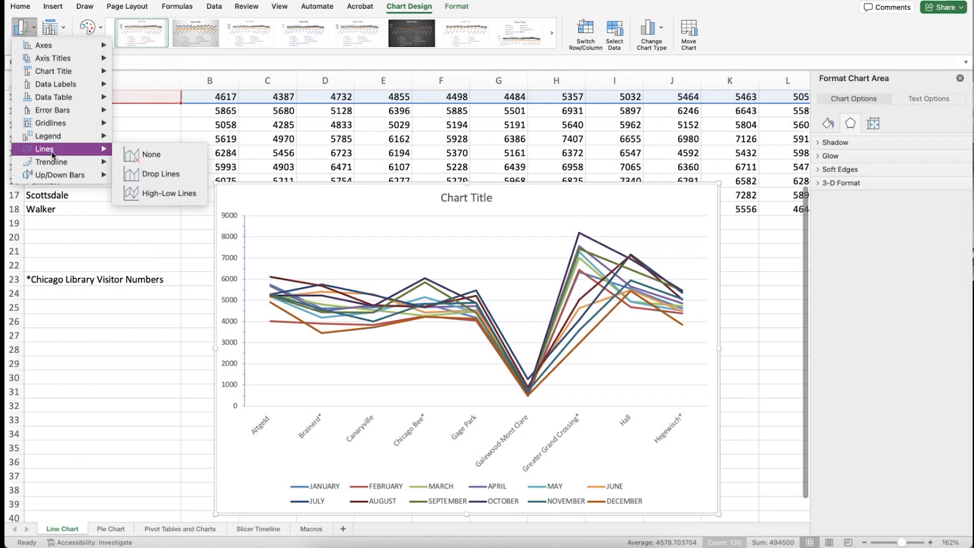
{"action": "left_click", "coordinate": [154, 176]}
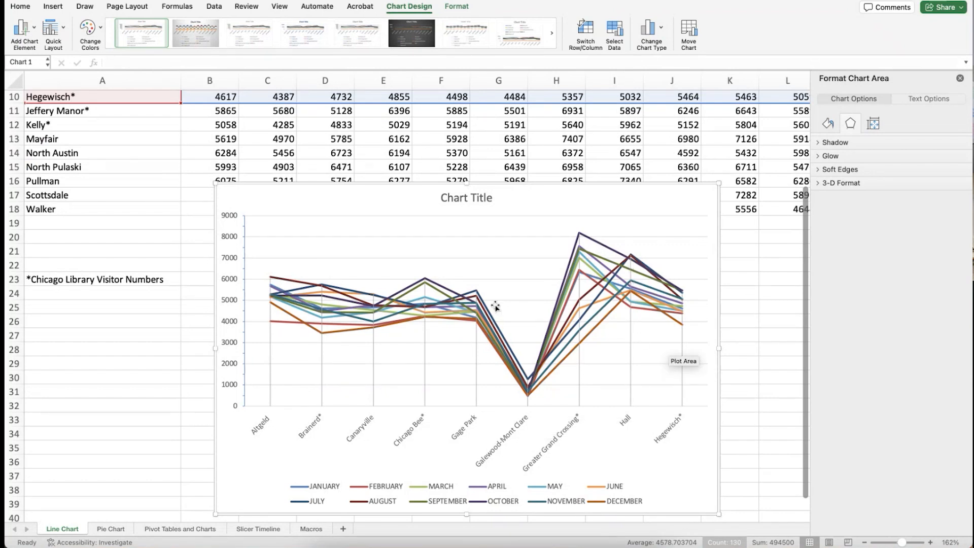
Replace the chart's primary major horizontal gridlines with primary minor horizontal gridlines
{"action": "left_click", "coordinate": [32, 23]}
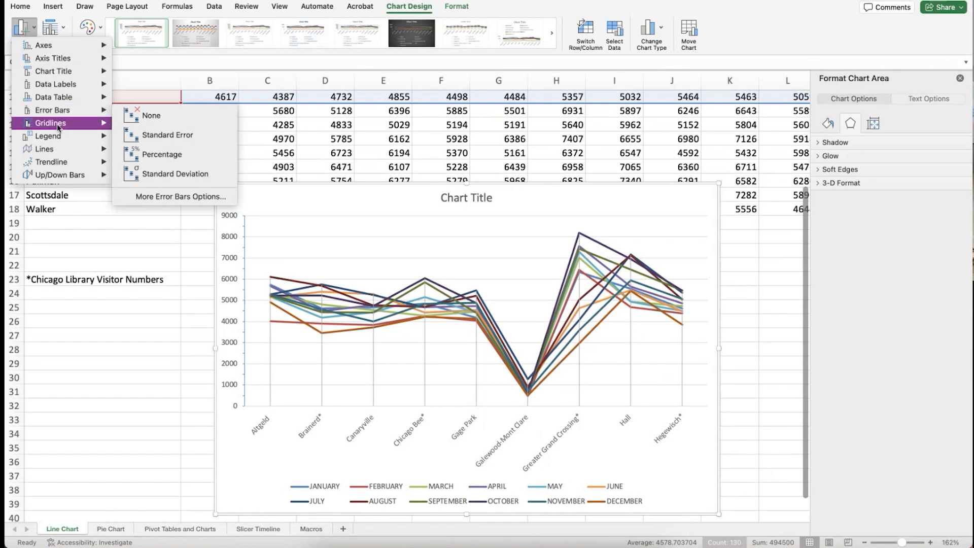
{"action": "mouse_move", "coordinate": [58, 127]}
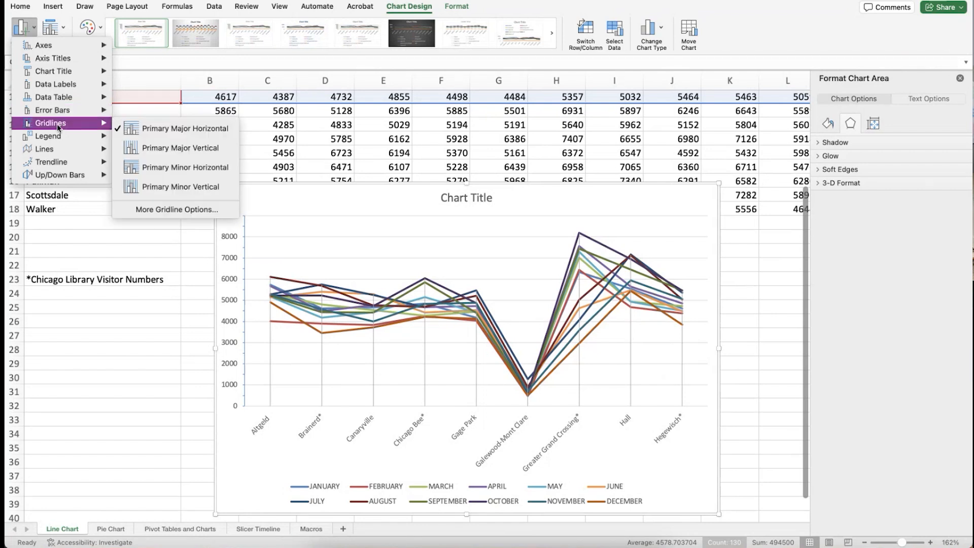
{"action": "left_click", "coordinate": [163, 130]}
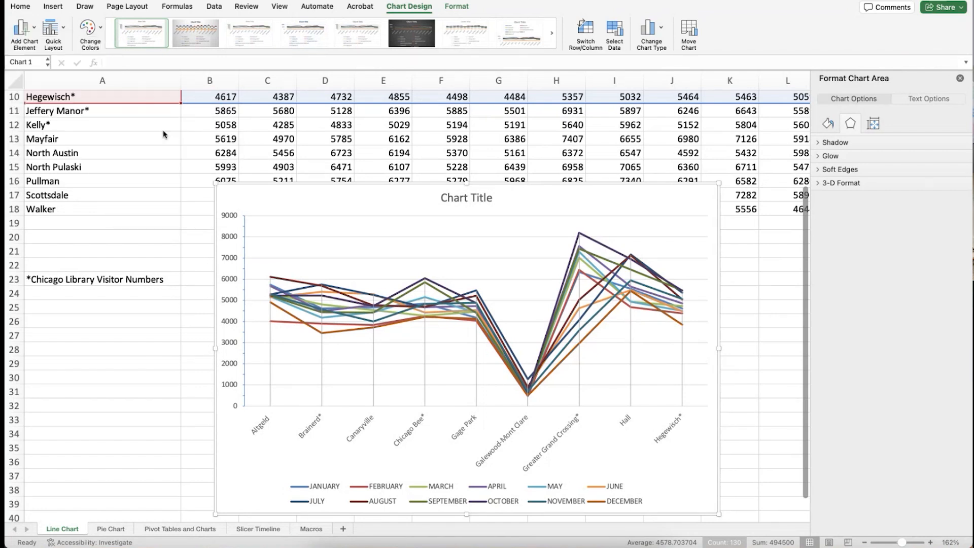
{"action": "left_click", "coordinate": [32, 29]}
{"action": "mouse_move", "coordinate": [61, 127]}
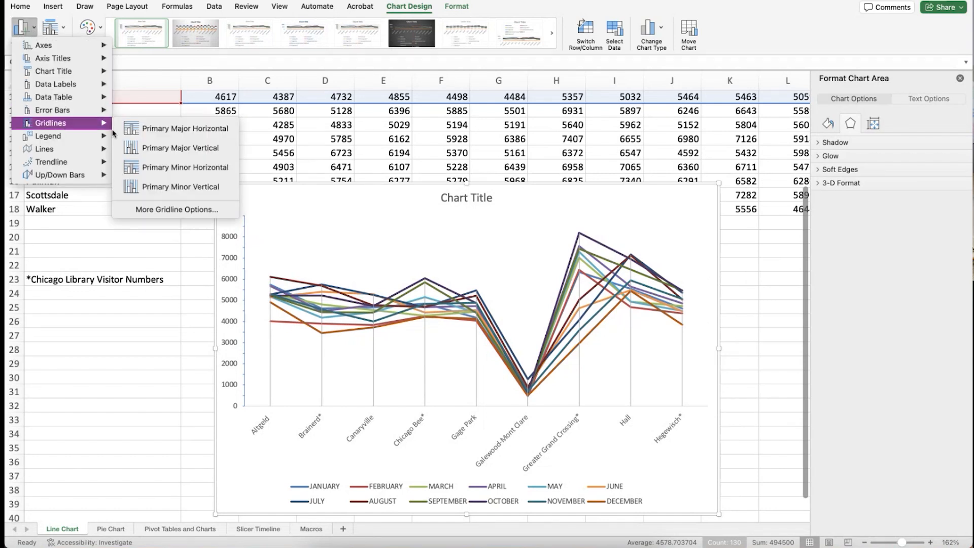
{"action": "left_click", "coordinate": [182, 169]}
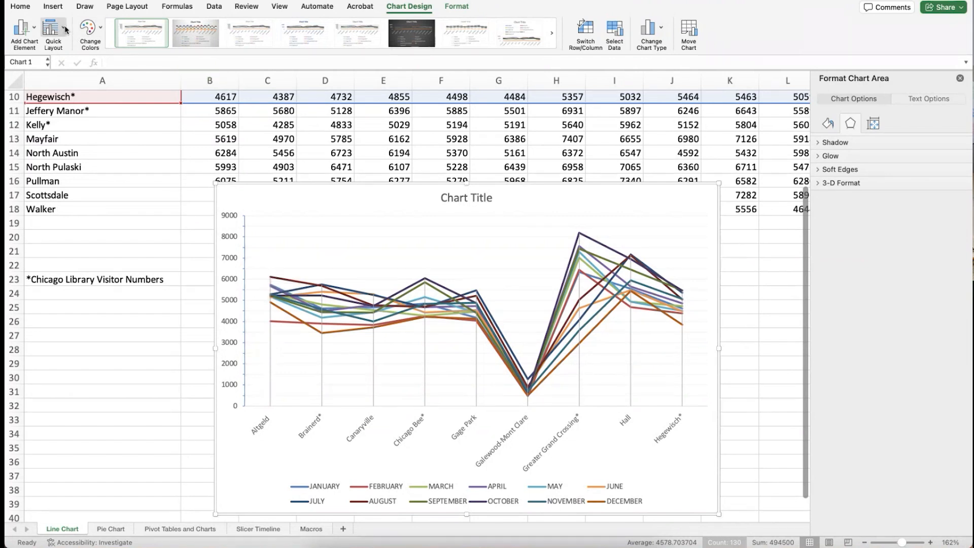
{"action": "left_click", "coordinate": [653, 32]}
{"action": "mouse_move", "coordinate": [662, 45]}
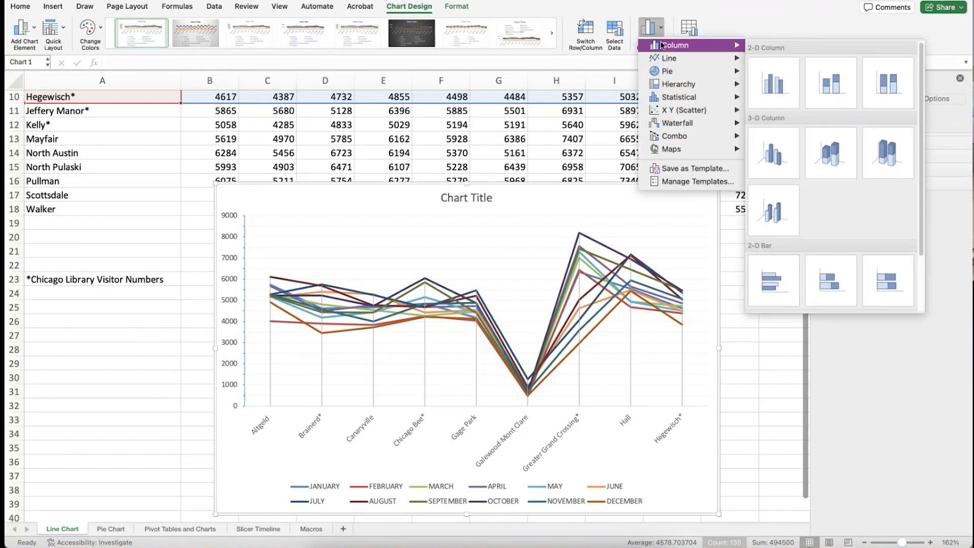
{"action": "mouse_move", "coordinate": [673, 63]}
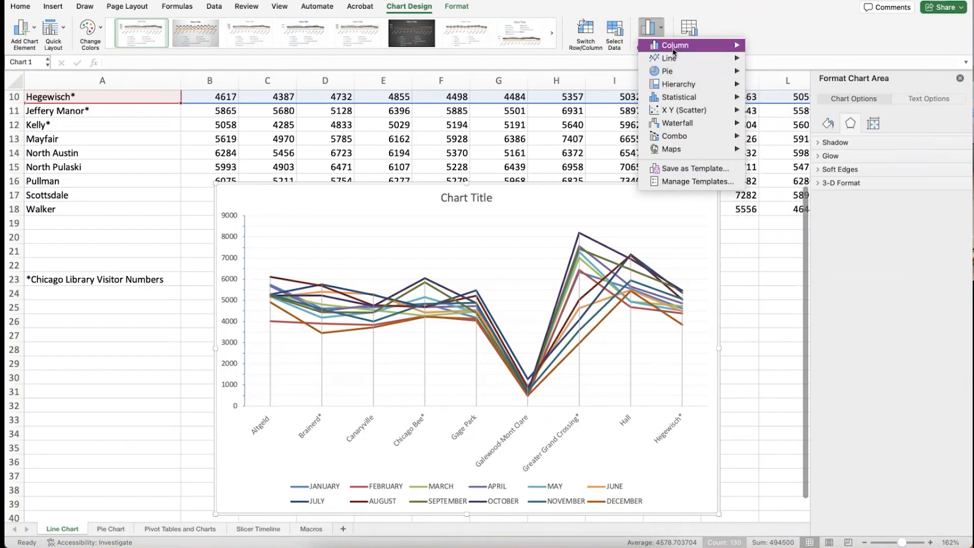
{"action": "left_click", "coordinate": [634, 11]}
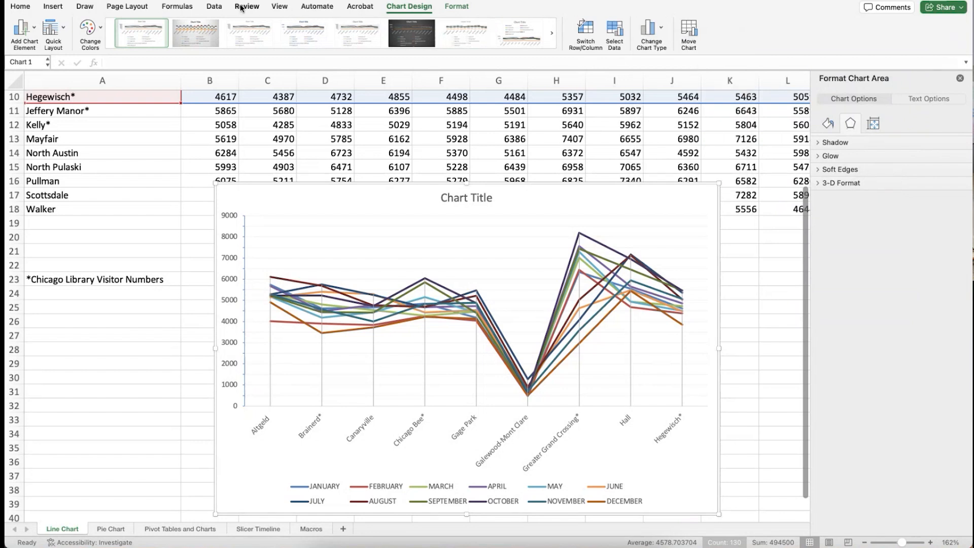
{"action": "left_click", "coordinate": [449, 9]}
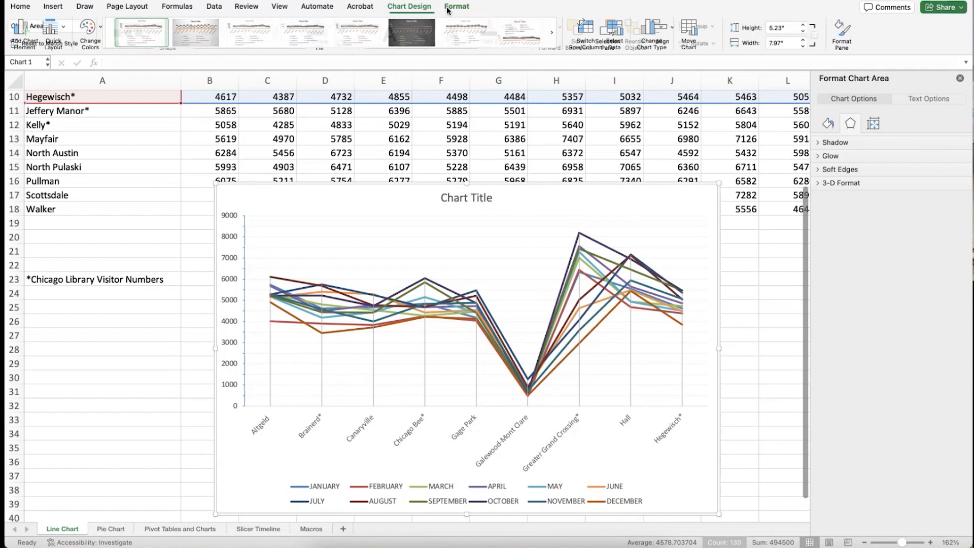
{"action": "left_click", "coordinate": [409, 7]}
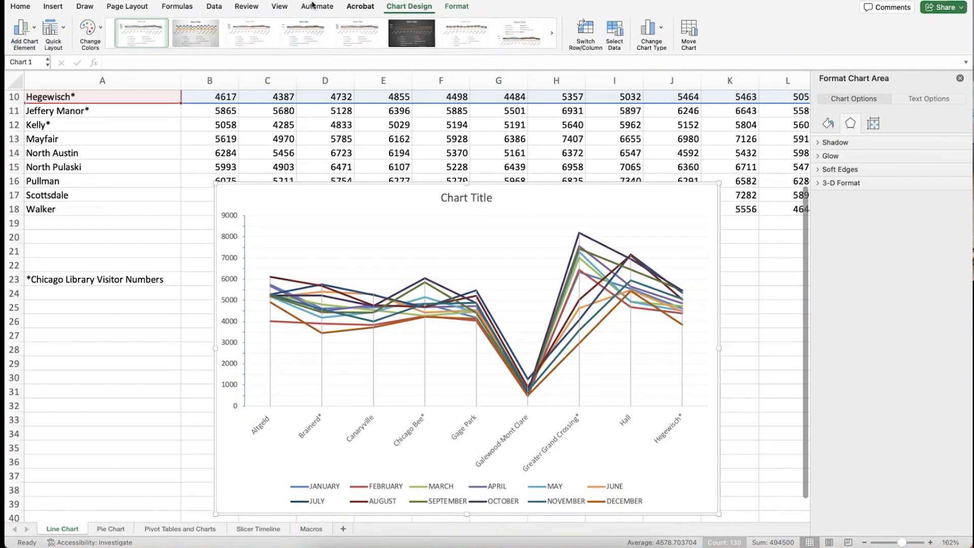
Apply the blue monochromatic color palette to the line chart and browse the other available palettes
{"action": "left_click", "coordinate": [99, 27]}
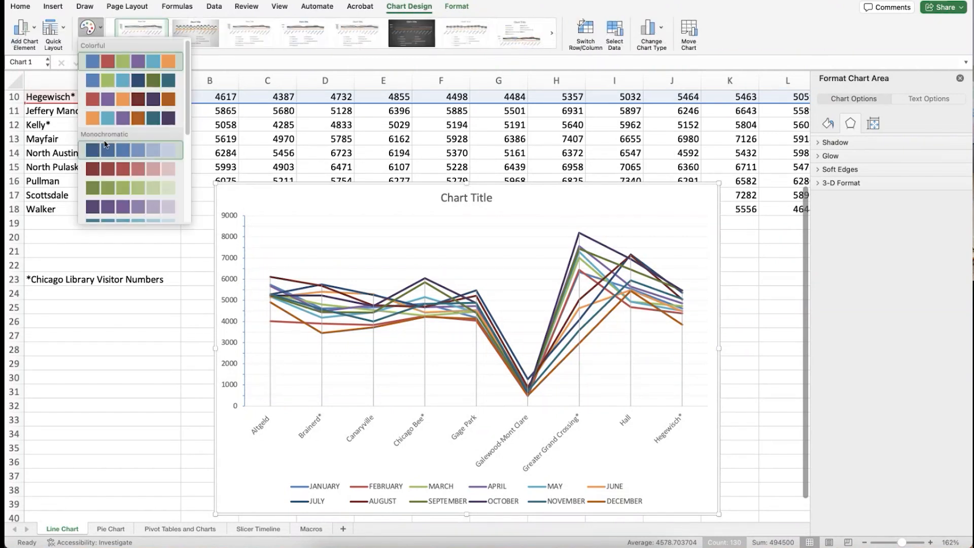
{"action": "left_click", "coordinate": [85, 148]}
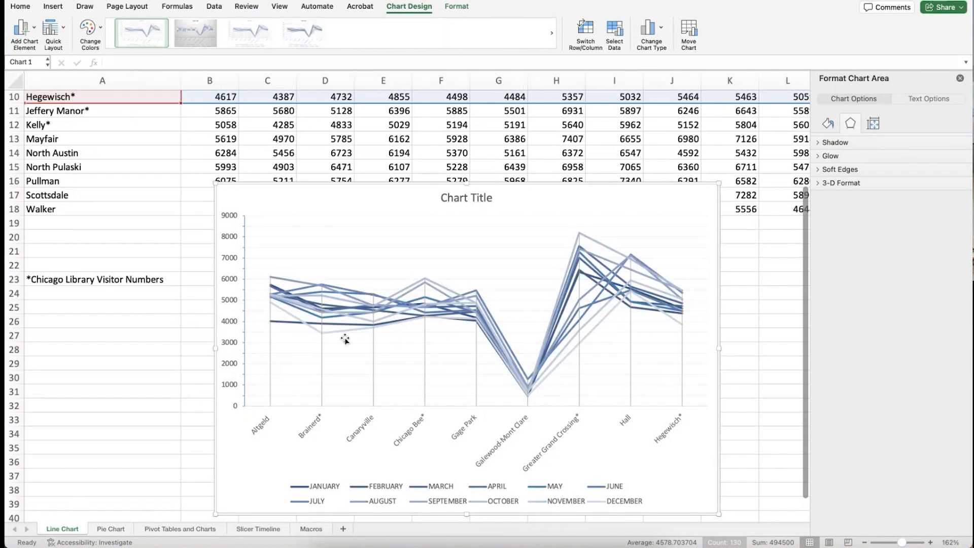
{"action": "left_click", "coordinate": [99, 25]}
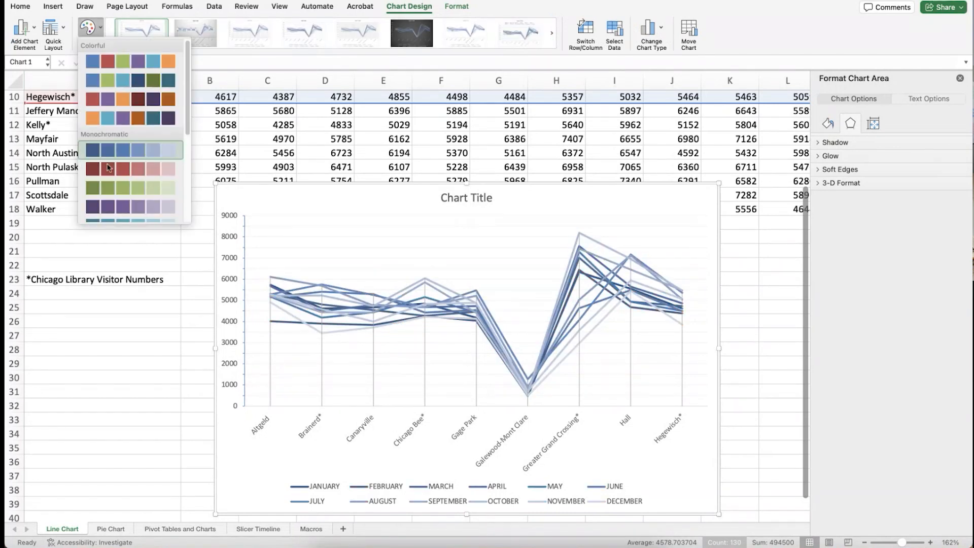
{"action": "scroll", "coordinate": [108, 193], "scroll_direction": "down", "scroll_amount": 5}
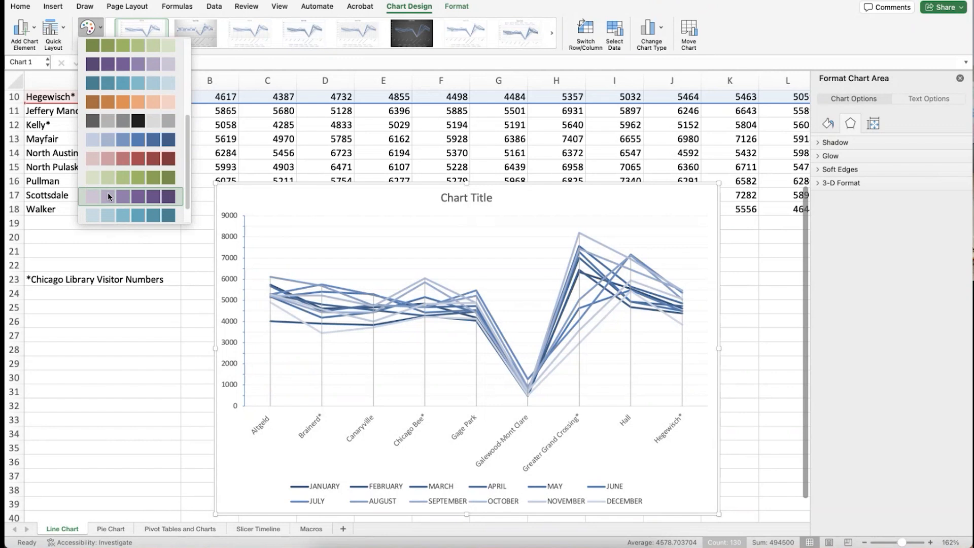
{"action": "scroll", "coordinate": [107, 193], "scroll_direction": "up", "scroll_amount": 5}
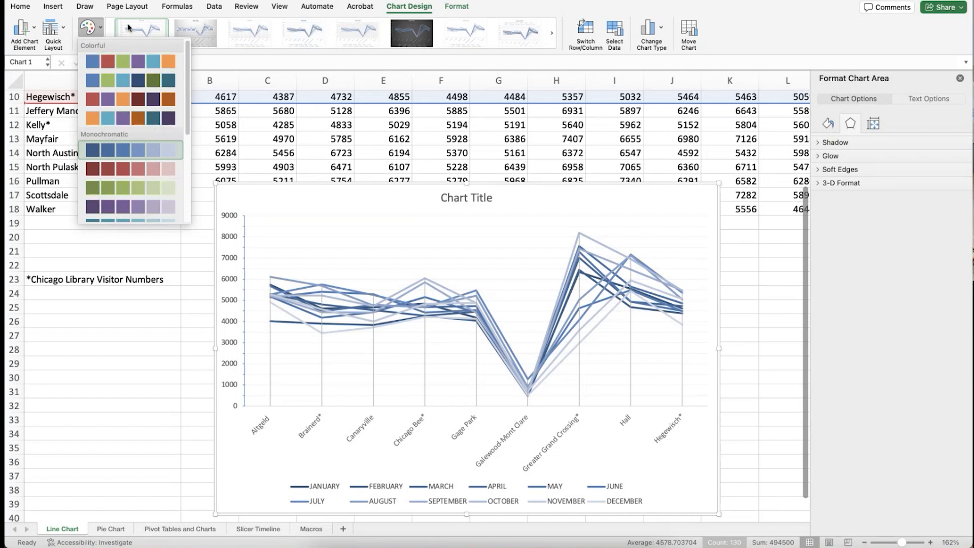
Set the workbook's theme colors to the Red color scheme
{"action": "left_click", "coordinate": [126, 9]}
{"action": "left_click", "coordinate": [124, 9]}
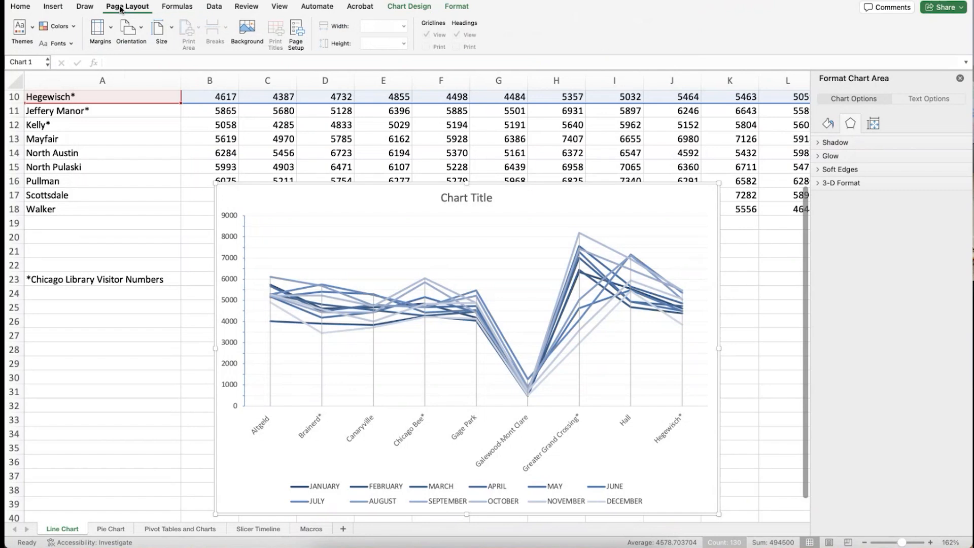
{"action": "left_click", "coordinate": [74, 26]}
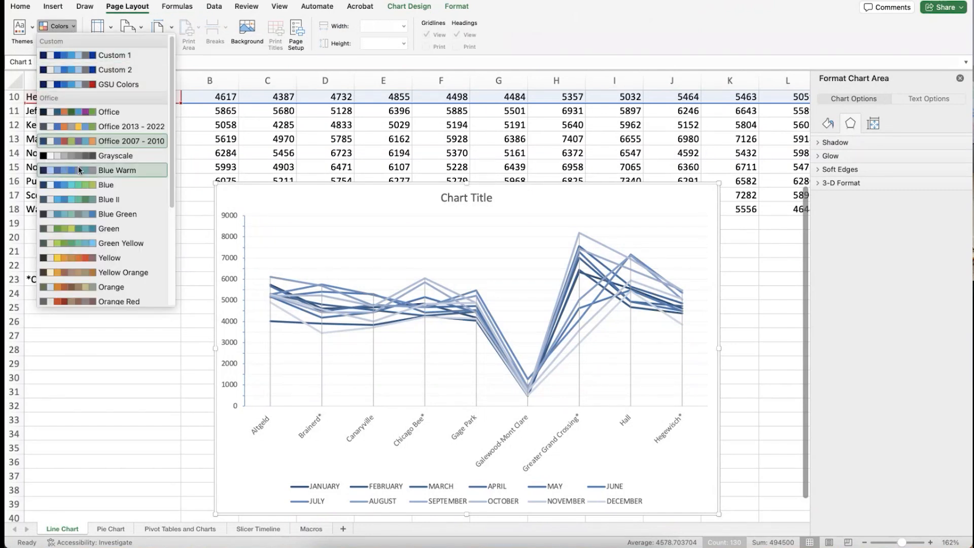
{"action": "scroll", "coordinate": [80, 266], "scroll_direction": "down", "scroll_amount": 5}
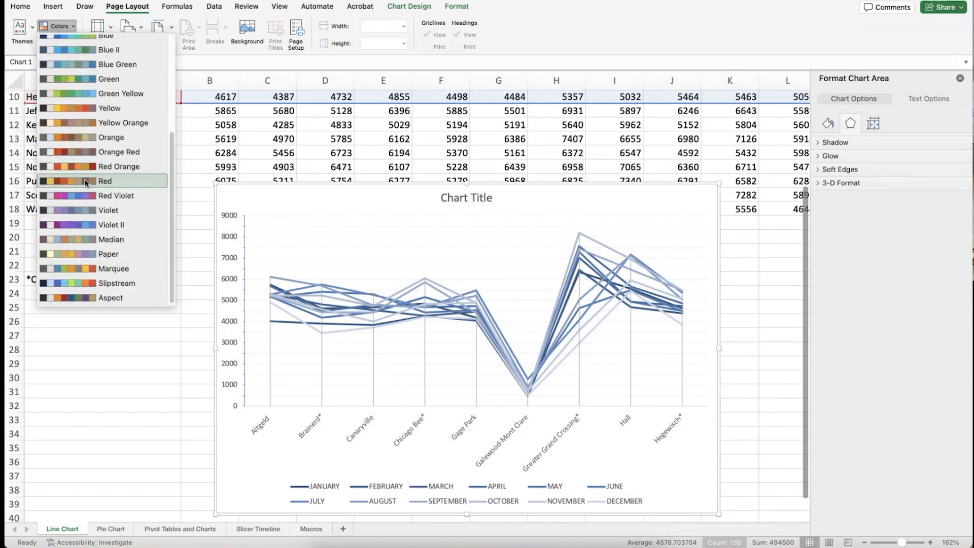
{"action": "left_click", "coordinate": [85, 182]}
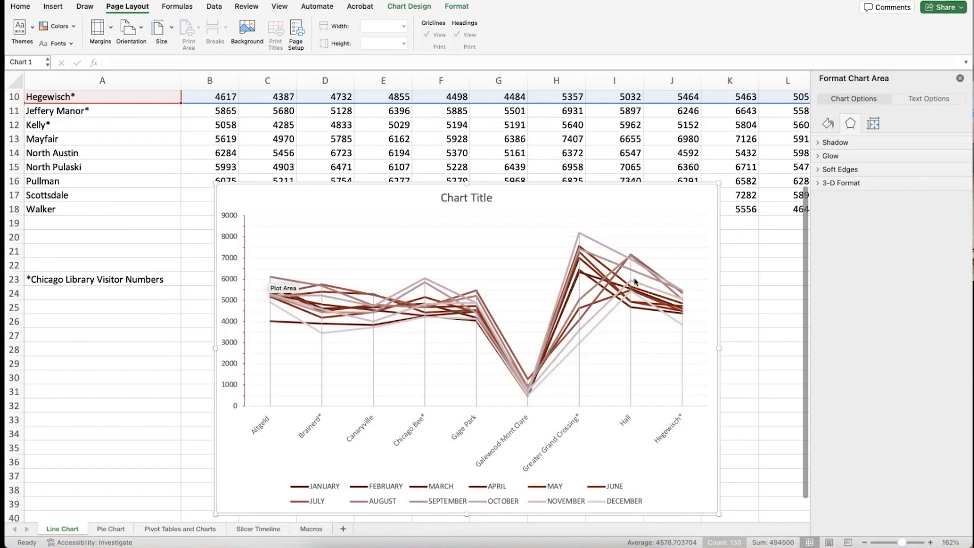
Set the workbook's theme colors to the Office color scheme
{"action": "left_click", "coordinate": [65, 26]}
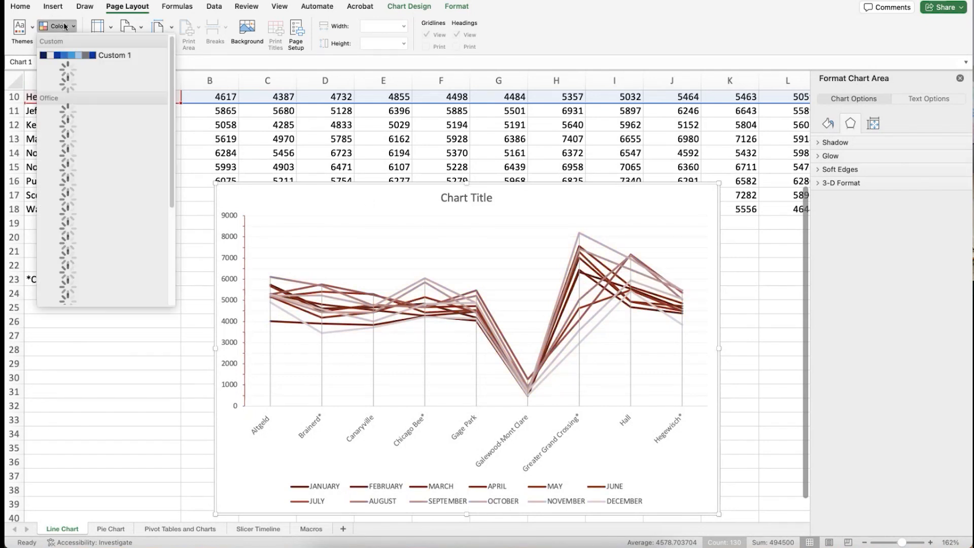
{"action": "scroll", "coordinate": [75, 239], "scroll_direction": "down", "scroll_amount": 5}
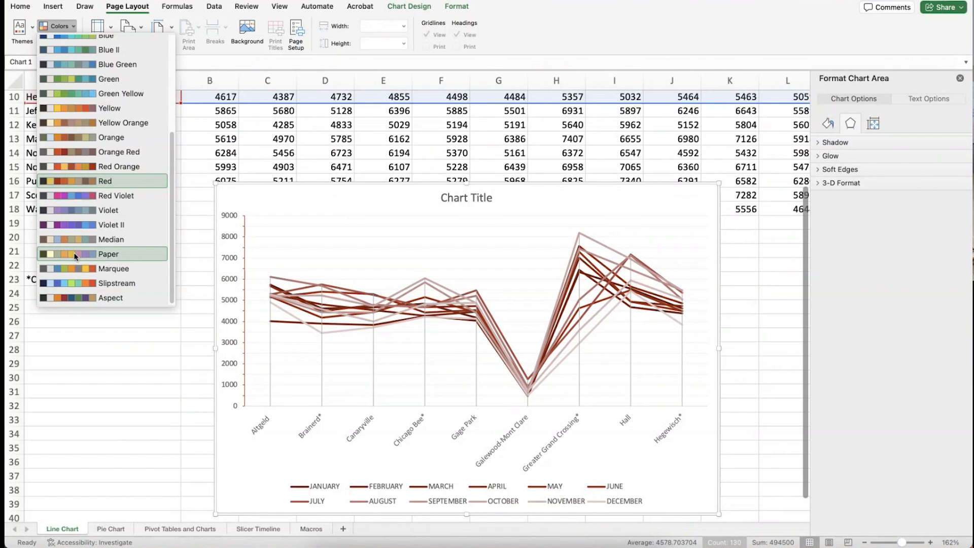
{"action": "scroll", "coordinate": [90, 183], "scroll_direction": "up", "scroll_amount": 3}
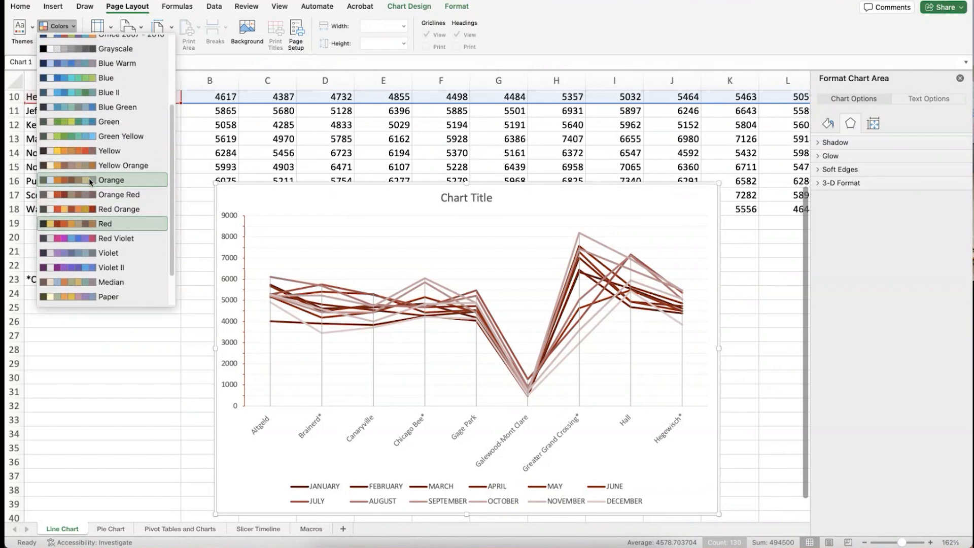
{"action": "scroll", "coordinate": [89, 178], "scroll_direction": "up", "scroll_amount": 5}
{"action": "scroll", "coordinate": [89, 183], "scroll_direction": "down", "scroll_amount": 4}
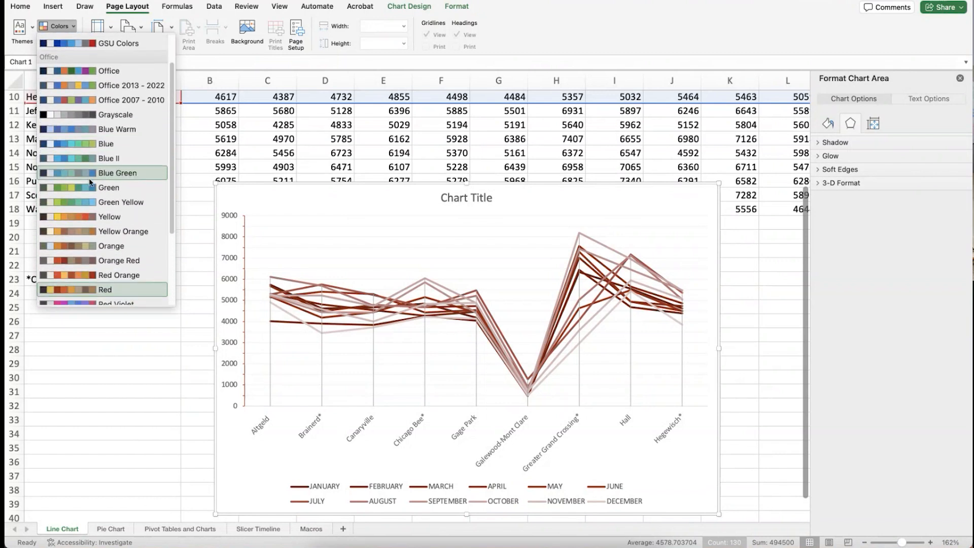
{"action": "scroll", "coordinate": [94, 127], "scroll_direction": "up", "scroll_amount": 4}
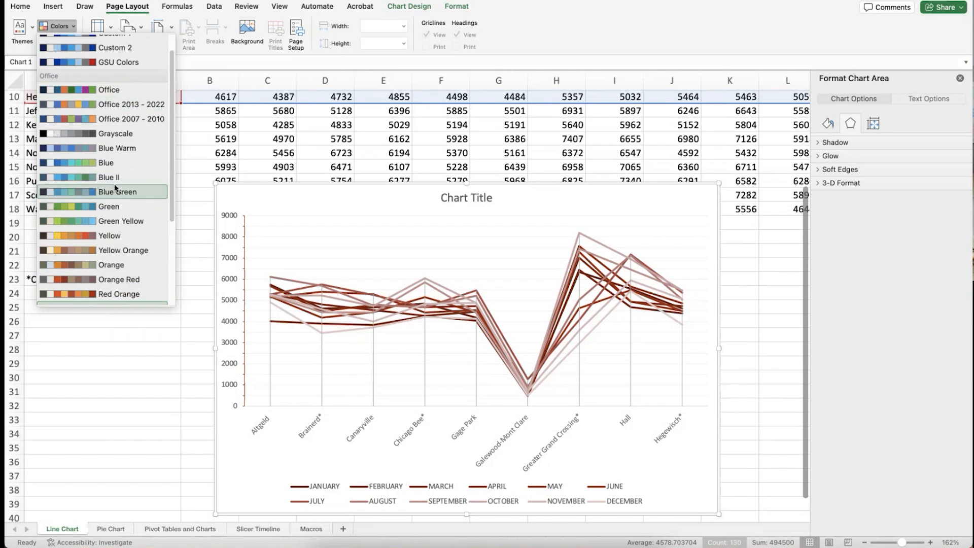
{"action": "left_click", "coordinate": [106, 93]}
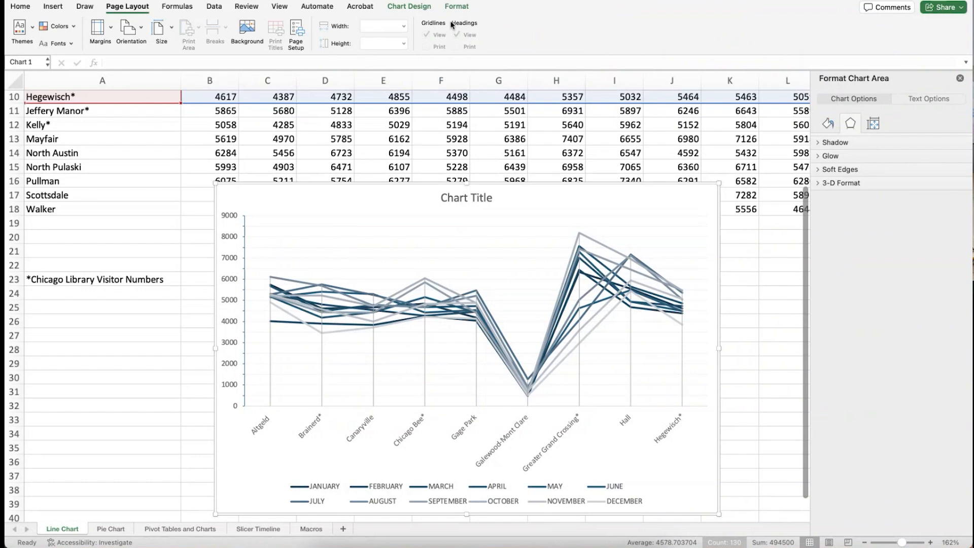
Apply the first colorful palette to the line chart and switch its rows and columns so months run along the horizontal axis
{"action": "left_click", "coordinate": [455, 6]}
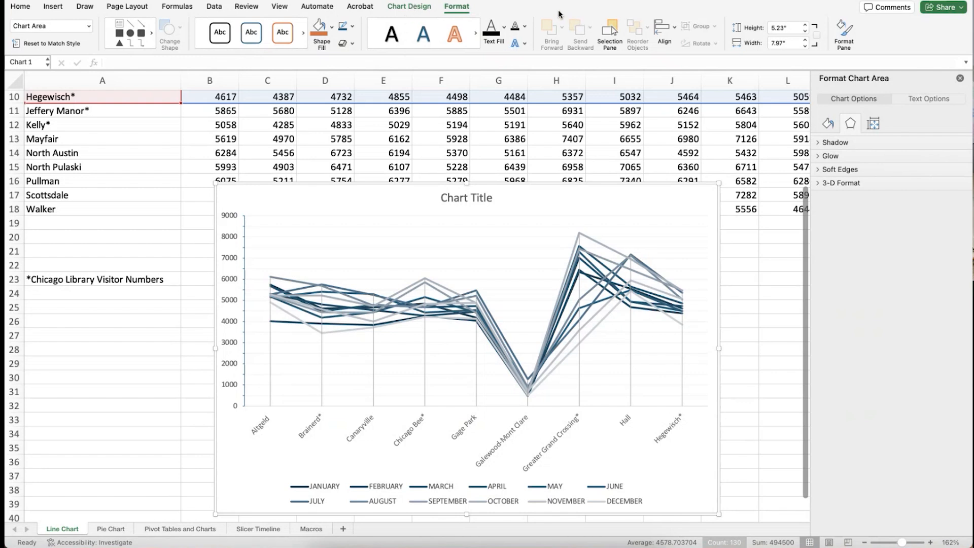
{"action": "left_click", "coordinate": [422, 7]}
{"action": "left_click", "coordinate": [88, 28]}
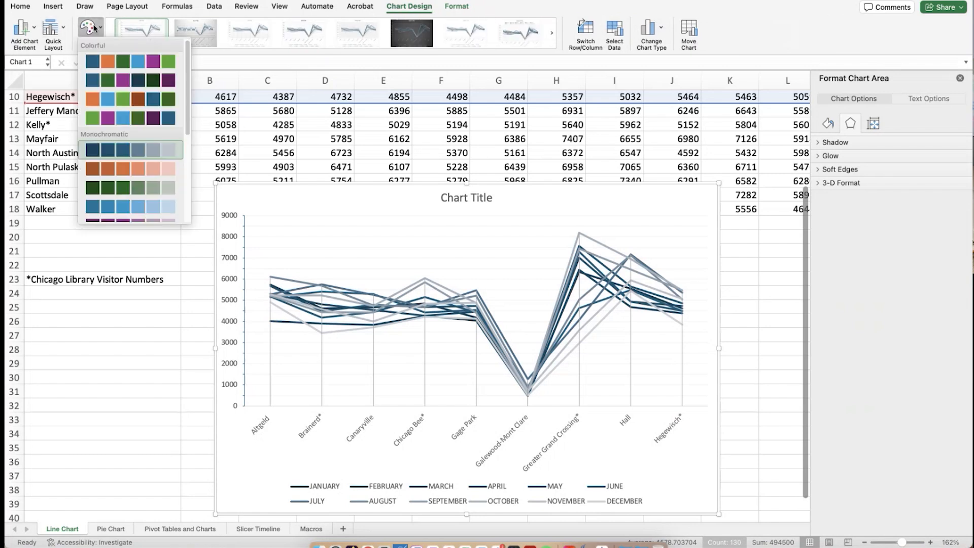
{"action": "left_click", "coordinate": [125, 63]}
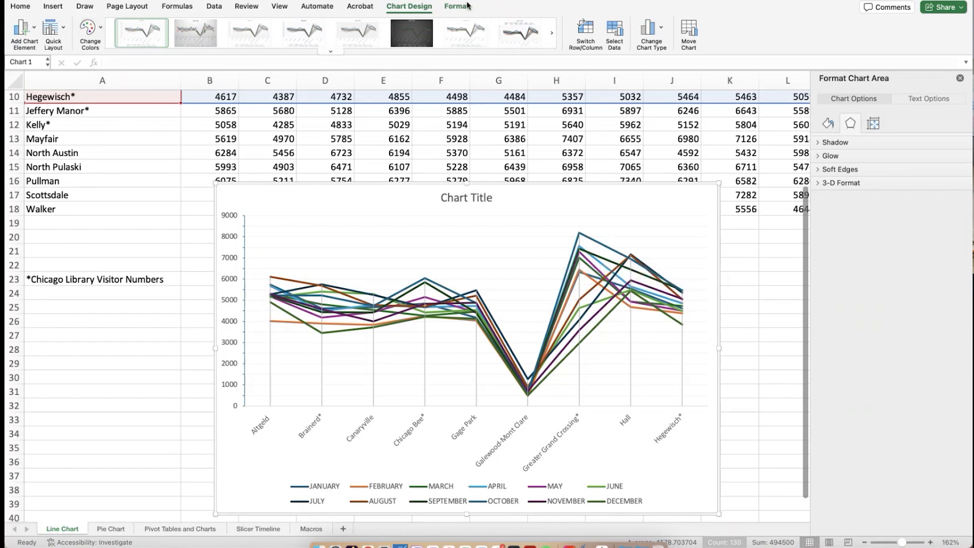
{"action": "left_click", "coordinate": [592, 31]}
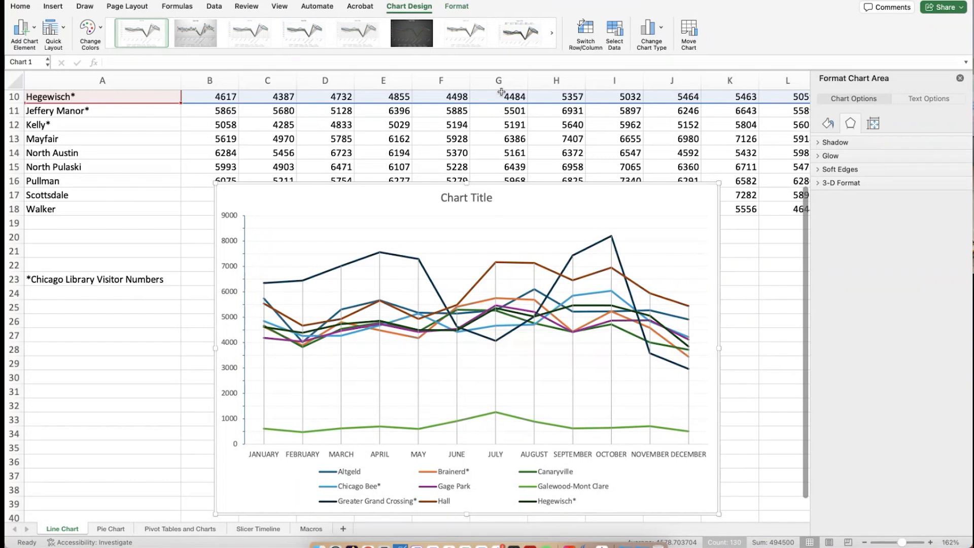
{"action": "left_click", "coordinate": [457, 7]}
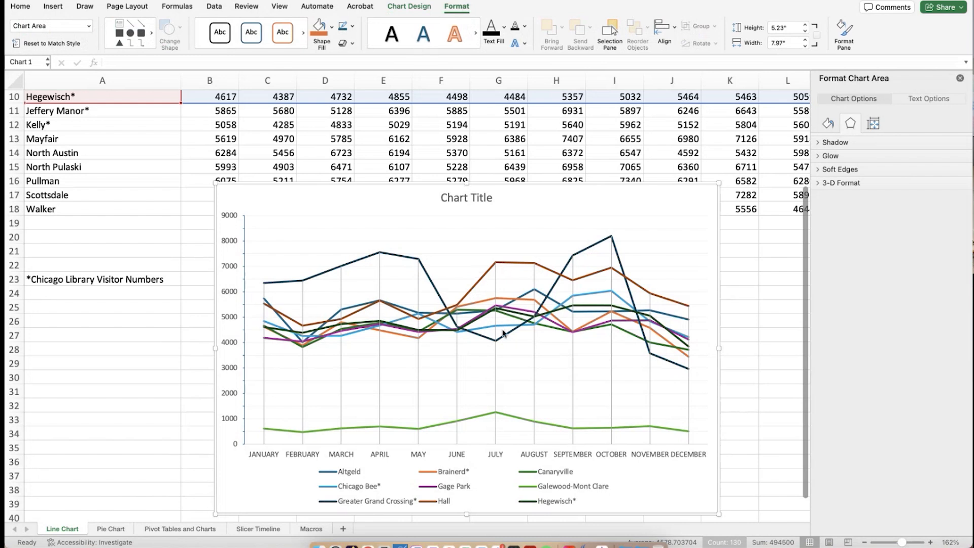
{"action": "left_click", "coordinate": [409, 6]}
{"action": "left_click", "coordinate": [90, 28]}
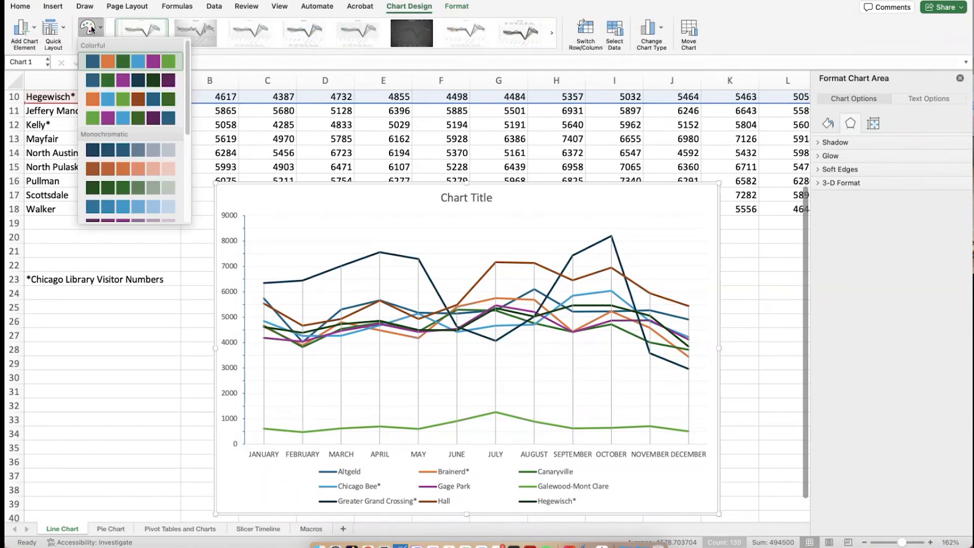
{"action": "left_click", "coordinate": [91, 28]}
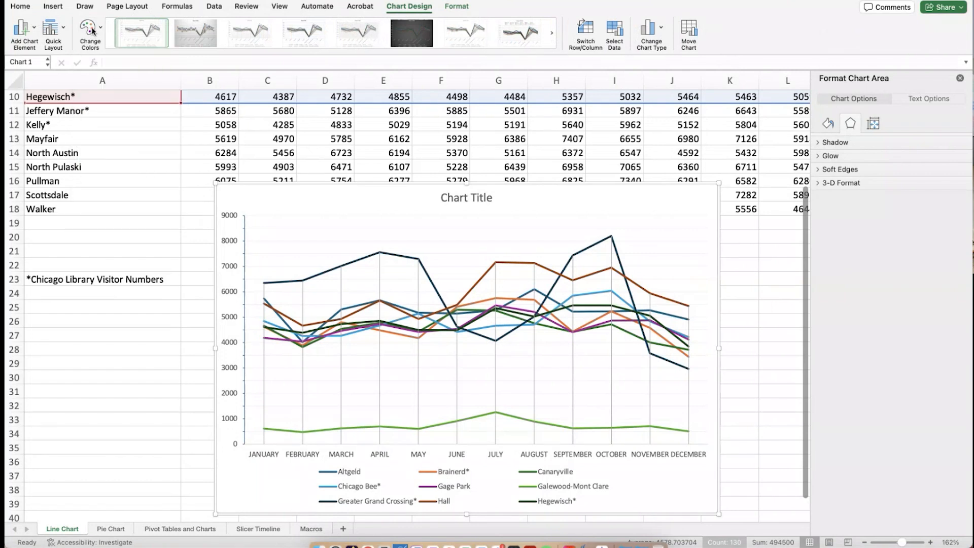
Change the outline color of the Chicago Bee* series line to a light purple theme shade
{"action": "left_click", "coordinate": [461, 6]}
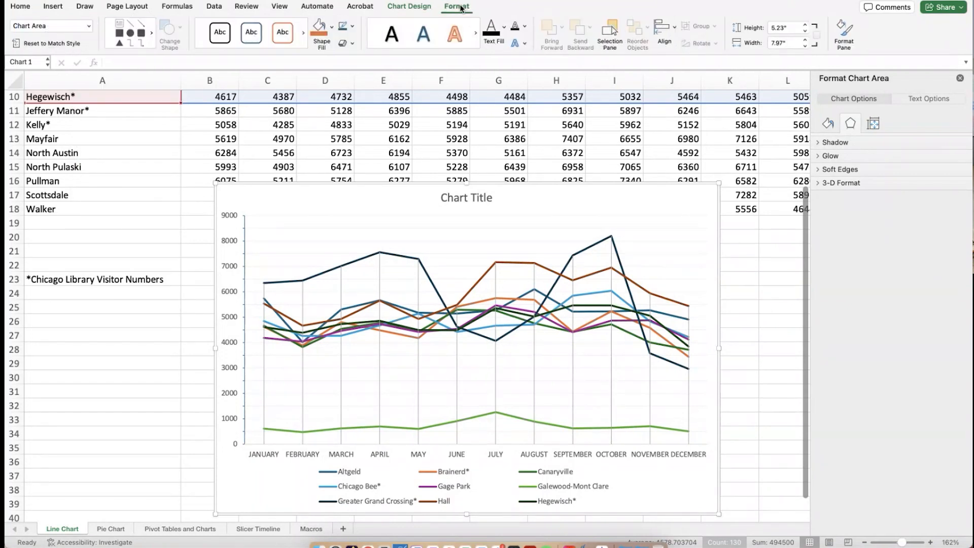
{"action": "left_click", "coordinate": [496, 328]}
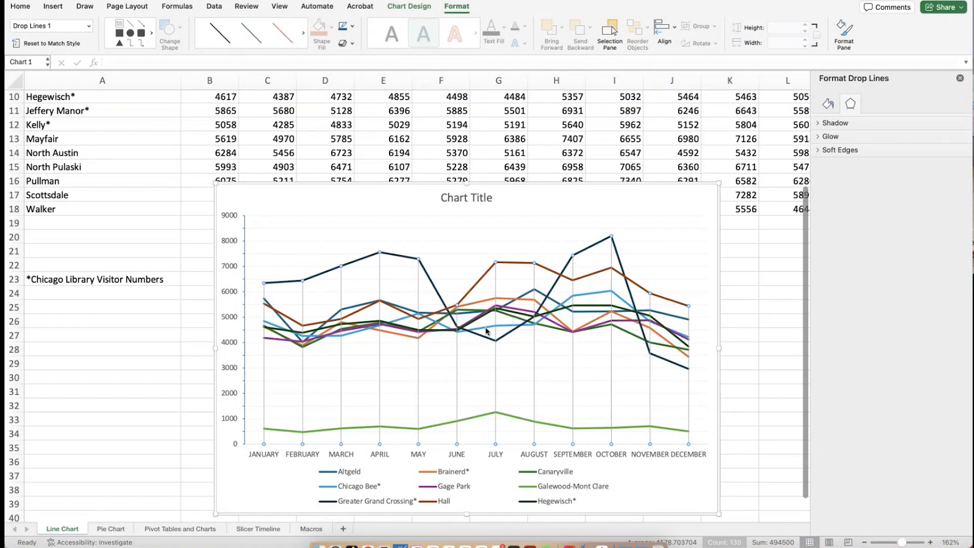
{"action": "left_click", "coordinate": [488, 327]}
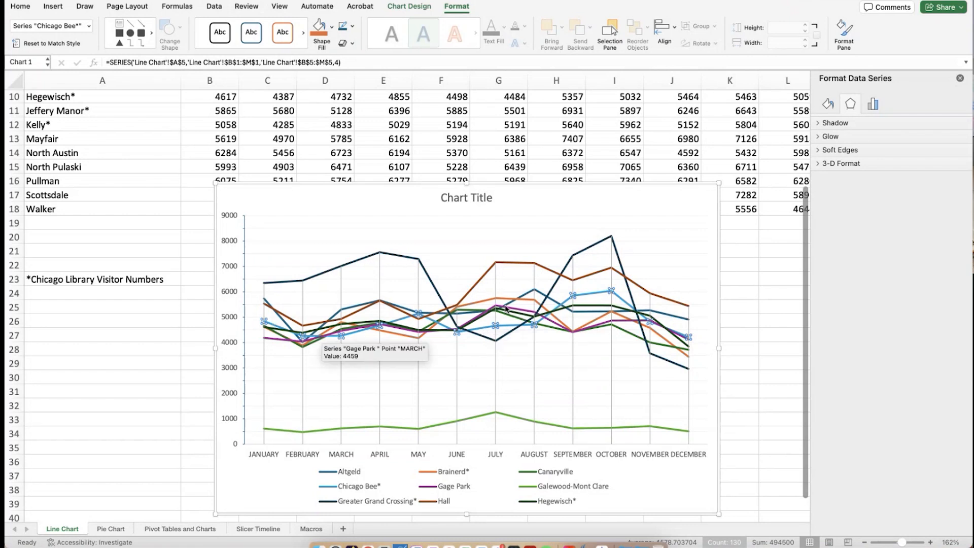
{"action": "left_click", "coordinate": [354, 27]}
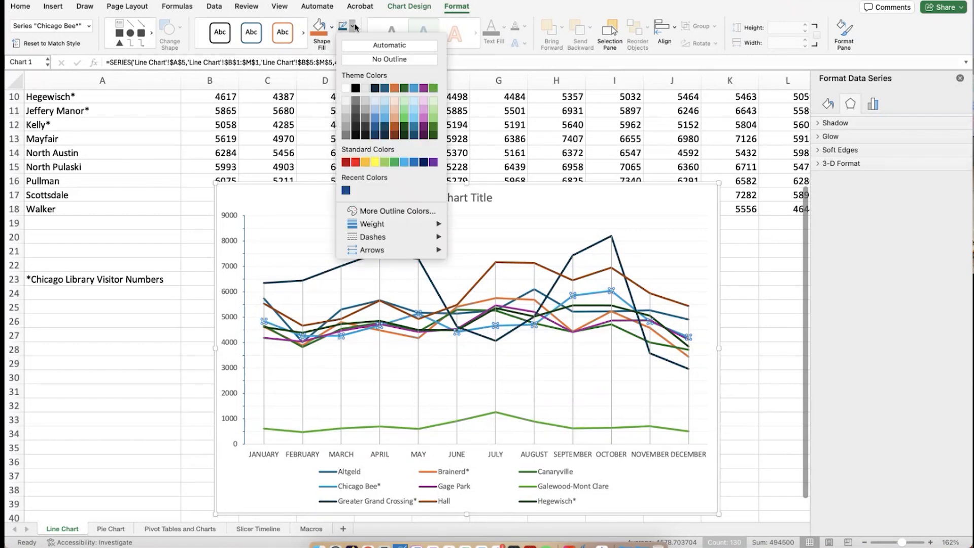
{"action": "left_click", "coordinate": [425, 124]}
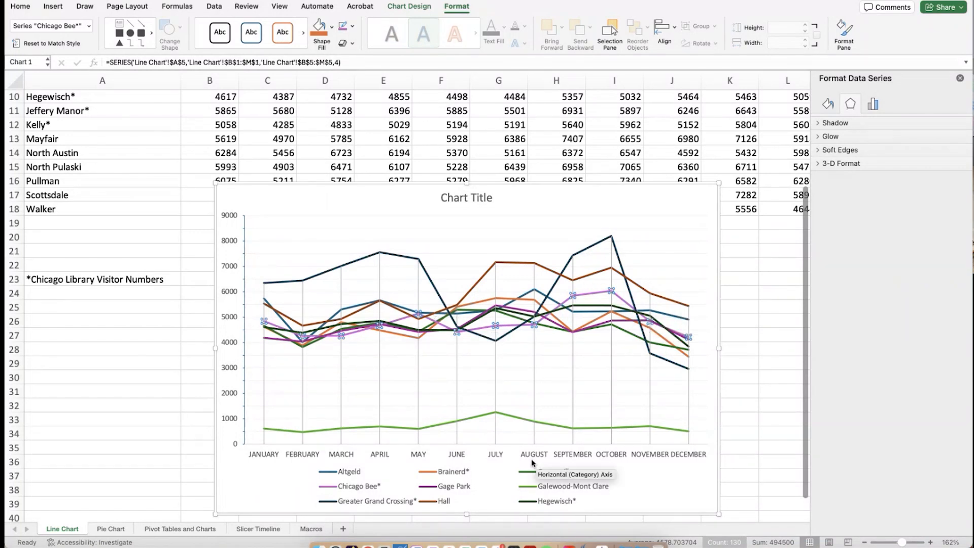
Set the outline weight of the Chicago Bee* series line to 3 pt
{"action": "left_click", "coordinate": [354, 26]}
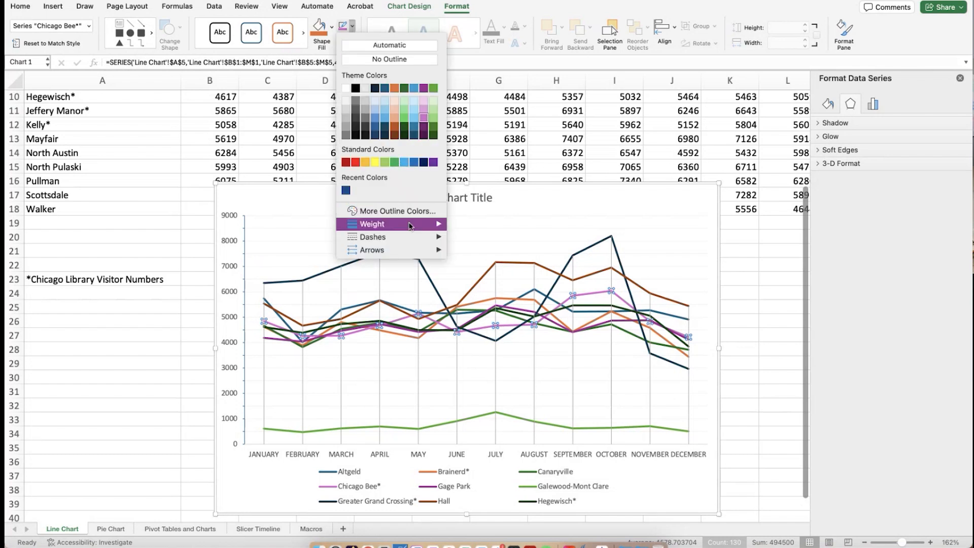
{"action": "mouse_move", "coordinate": [411, 226]}
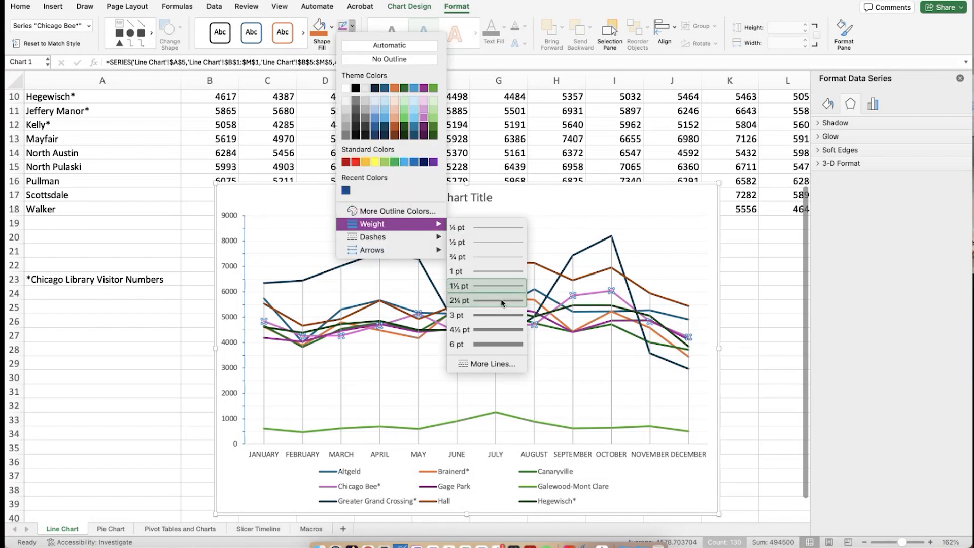
{"action": "left_click", "coordinate": [493, 314]}
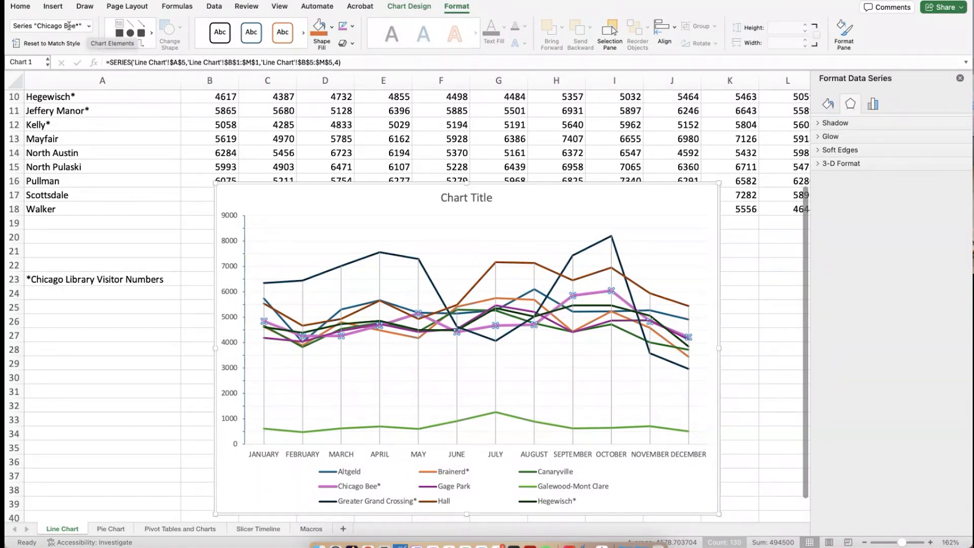
Fill the line chart's chart area with the light gray theme color
{"action": "left_click", "coordinate": [89, 26]}
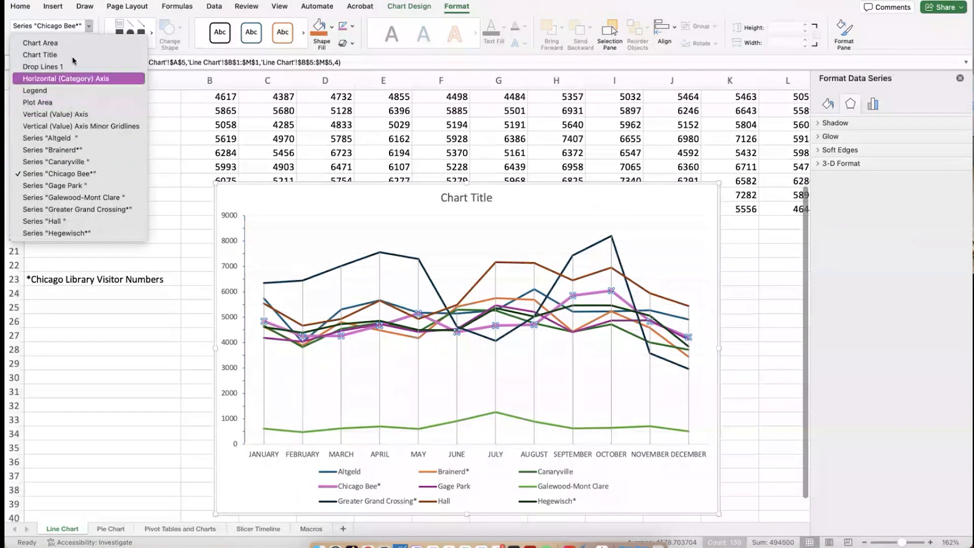
{"action": "left_click", "coordinate": [71, 43]}
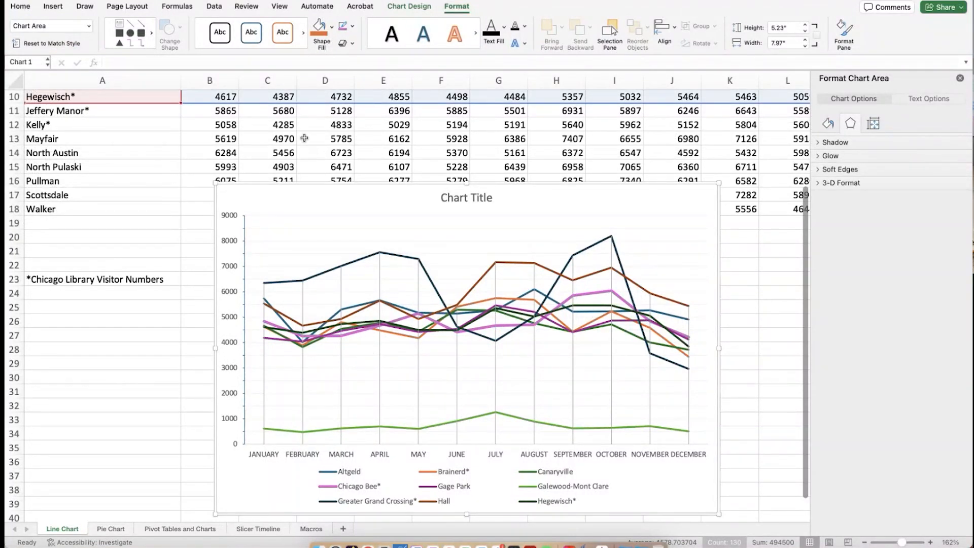
{"action": "left_click", "coordinate": [331, 33]}
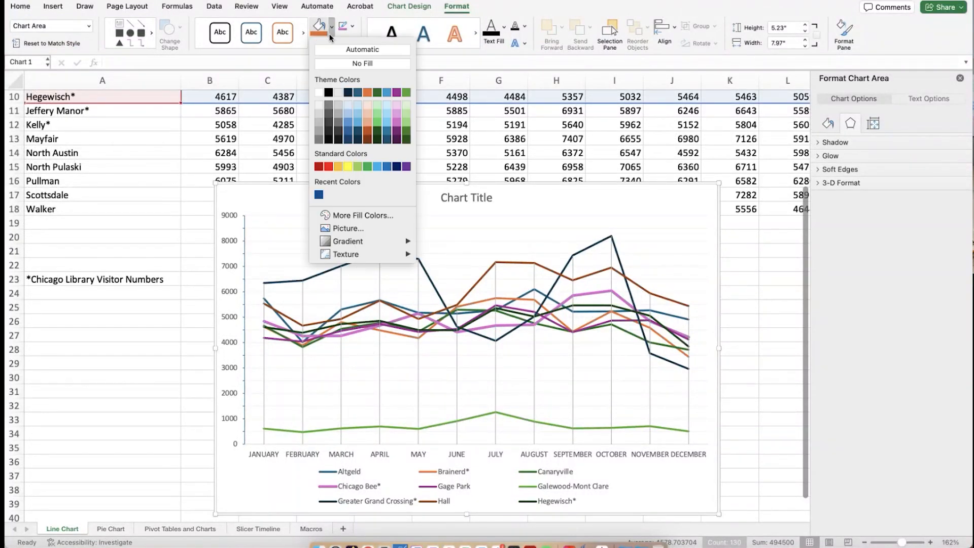
{"action": "left_click", "coordinate": [338, 93]}
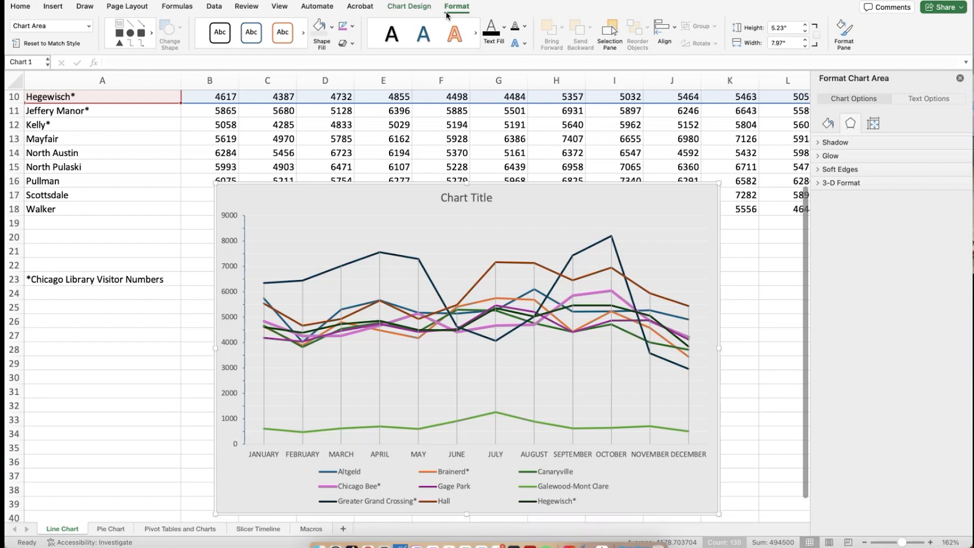
On the Pie Chart sheet, insert a basic 2-D pie chart of the YTD column N1:N18 and enlarge it to about row 40
{"action": "left_click", "coordinate": [110, 529]}
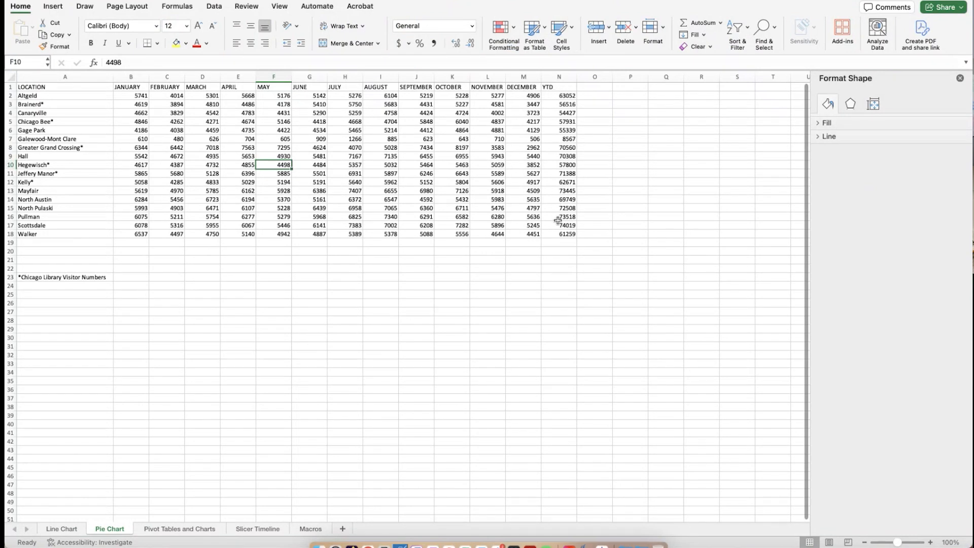
{"action": "left_click_drag", "start_coordinate": [560, 87], "coordinate": [565, 232]}
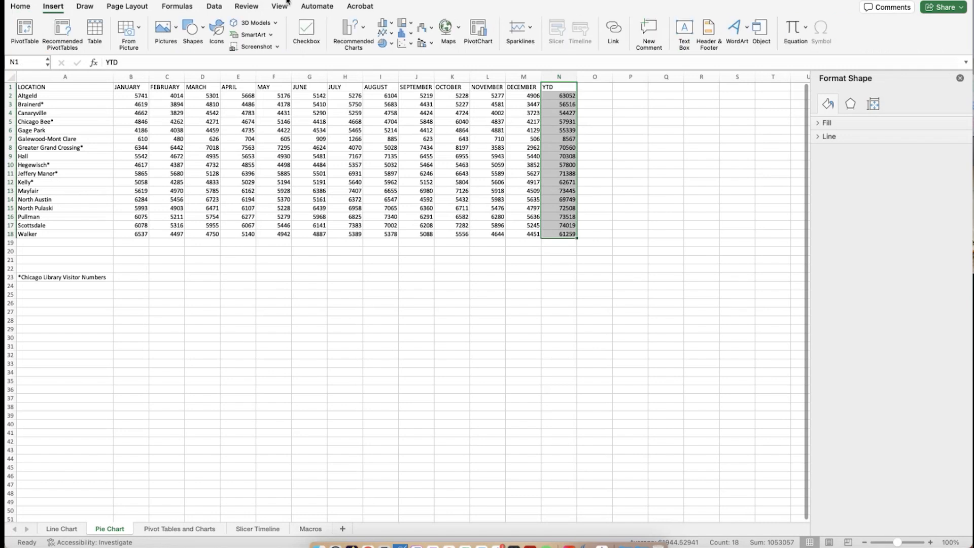
{"action": "left_click", "coordinate": [387, 45]}
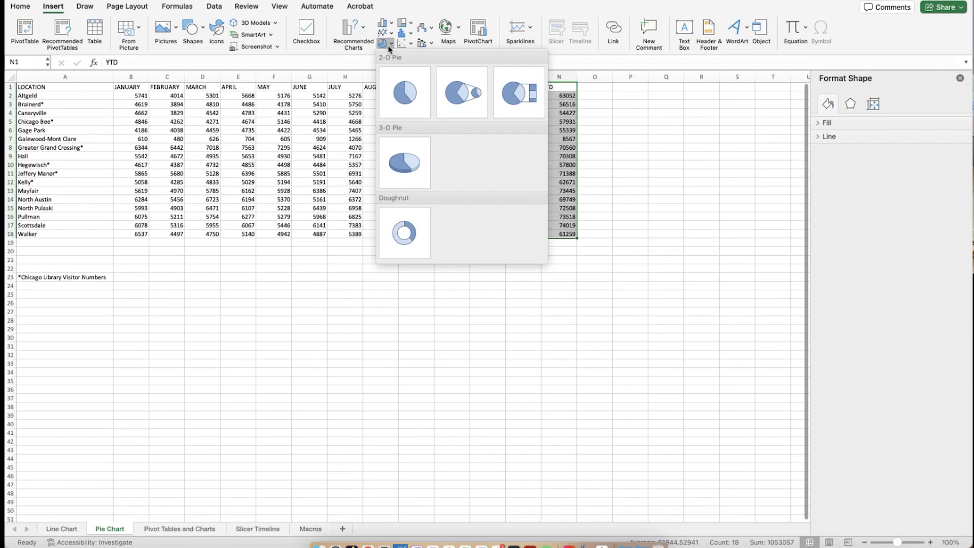
{"action": "left_click", "coordinate": [421, 95]}
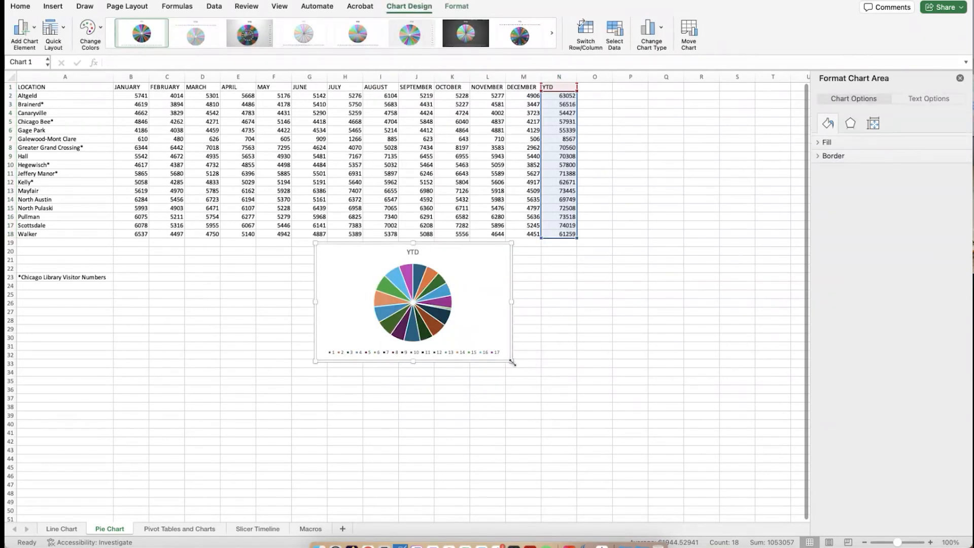
{"action": "left_click_drag", "start_coordinate": [512, 362], "coordinate": [587, 429]}
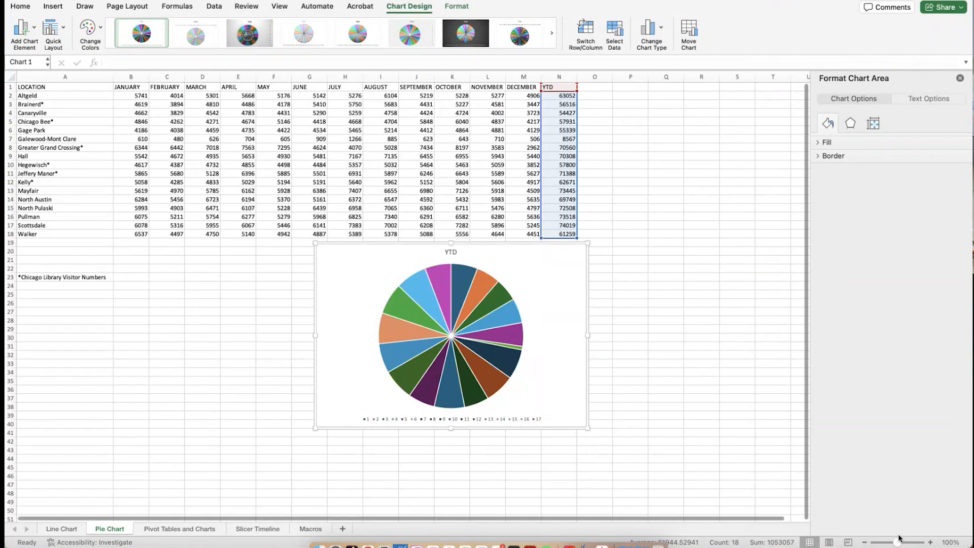
Examine the pie chart's numbered legend against the library names in the LOCATION column
{"action": "left_click_drag", "start_coordinate": [902, 544], "coordinate": [903, 544]}
{"action": "scroll", "coordinate": [659, 398], "scroll_direction": "down", "scroll_amount": 3}
{"action": "scroll", "coordinate": [658, 398], "scroll_direction": "right", "scroll_amount": 2}
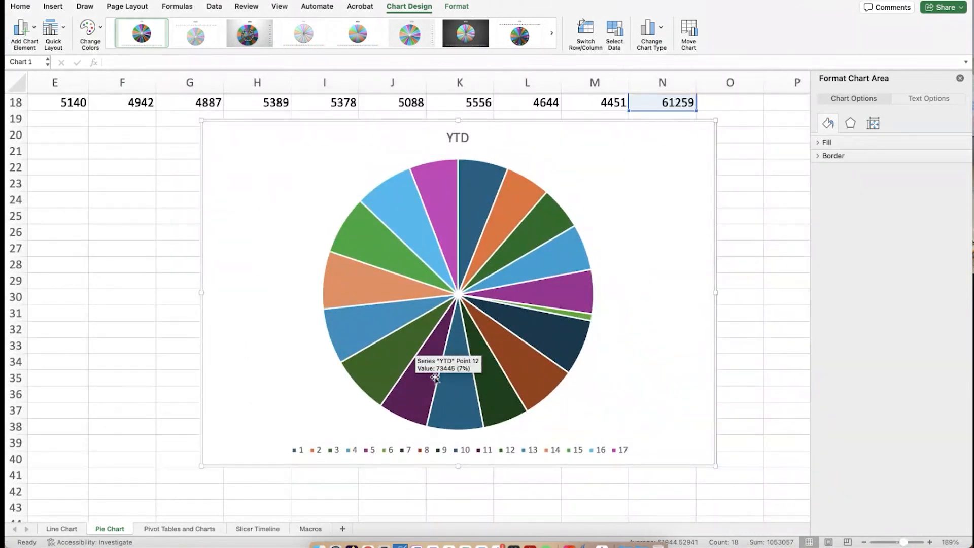
{"action": "mouse_move", "coordinate": [474, 228]}
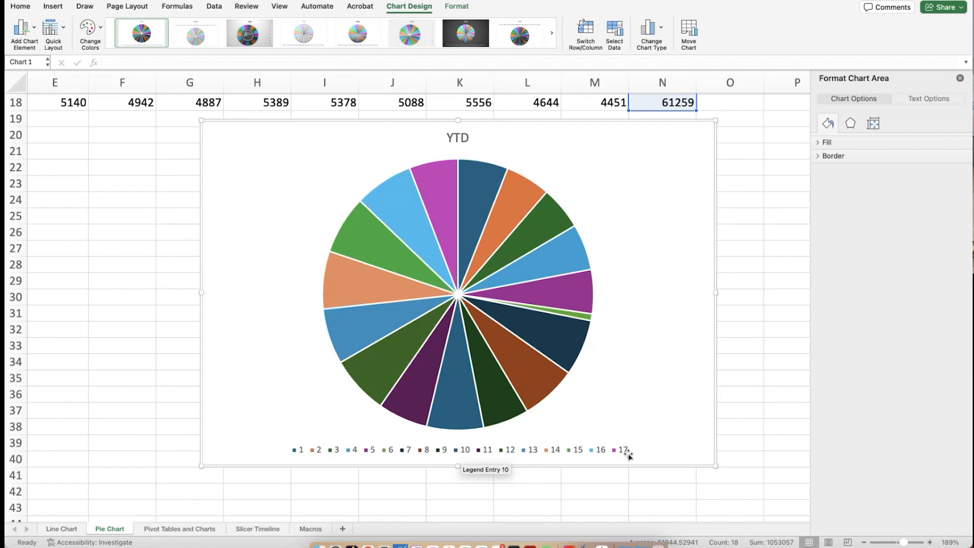
{"action": "left_click", "coordinate": [300, 451]}
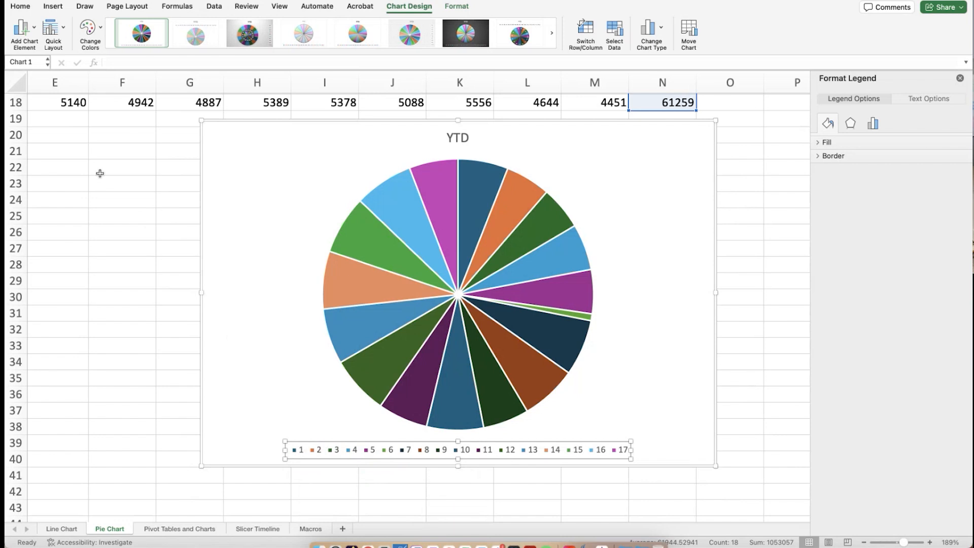
{"action": "scroll", "coordinate": [100, 173], "scroll_direction": "up", "scroll_amount": 10}
{"action": "scroll", "coordinate": [100, 173], "scroll_direction": "left", "scroll_amount": 5}
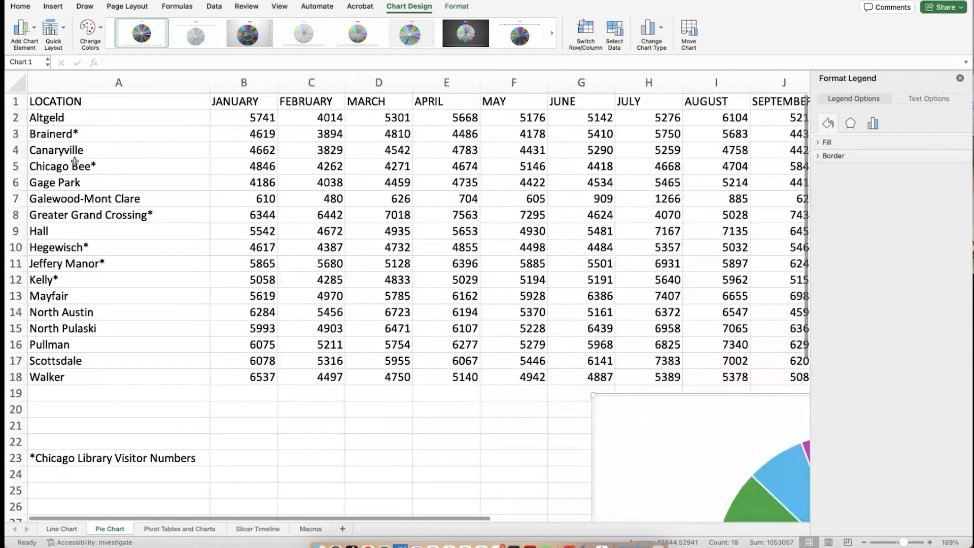
{"action": "scroll", "coordinate": [76, 349], "scroll_direction": "down", "scroll_amount": 10}
{"action": "scroll", "coordinate": [76, 349], "scroll_direction": "right", "scroll_amount": 5}
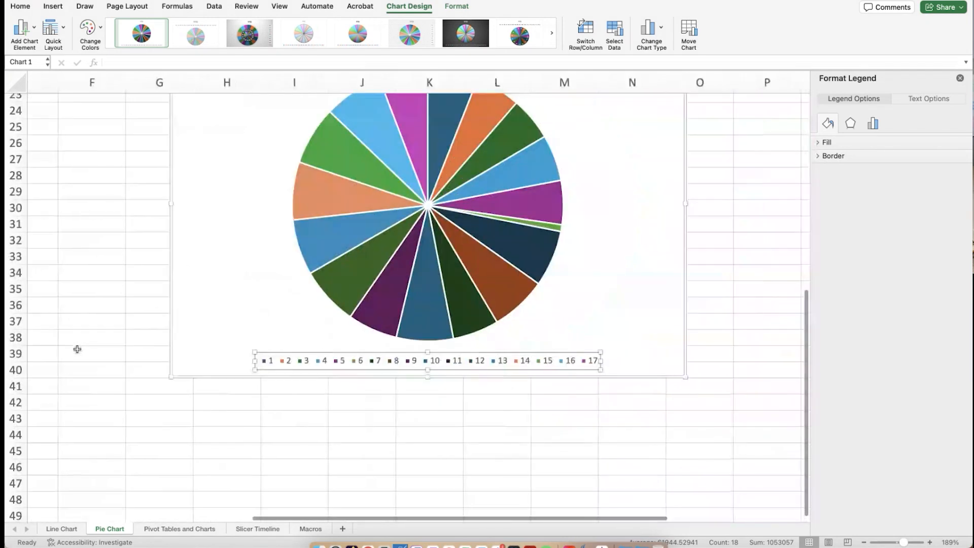
{"action": "scroll", "coordinate": [77, 349], "scroll_direction": "left", "scroll_amount": 1}
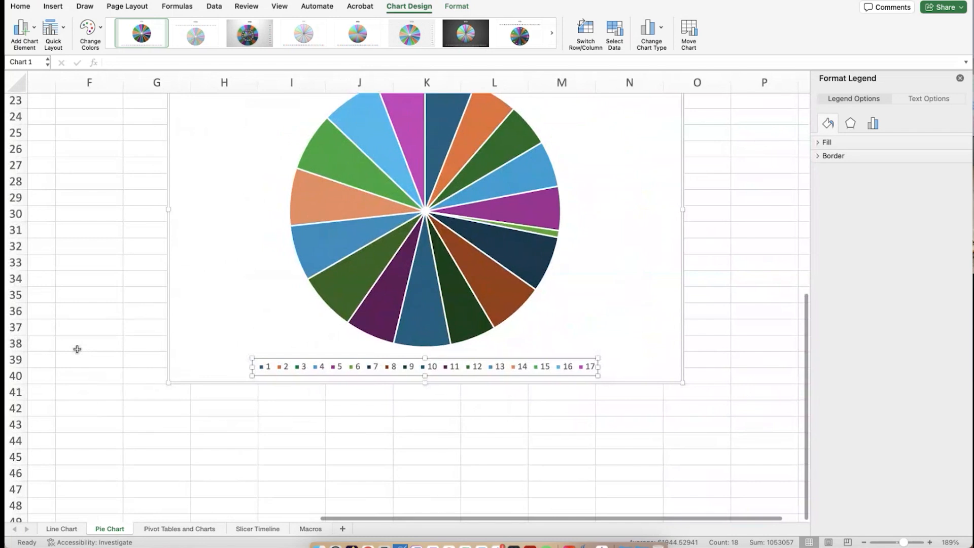
Set the pie chart's horizontal category axis labels to the library names in A2:A18 through its data source
{"action": "right_click", "coordinate": [332, 368]}
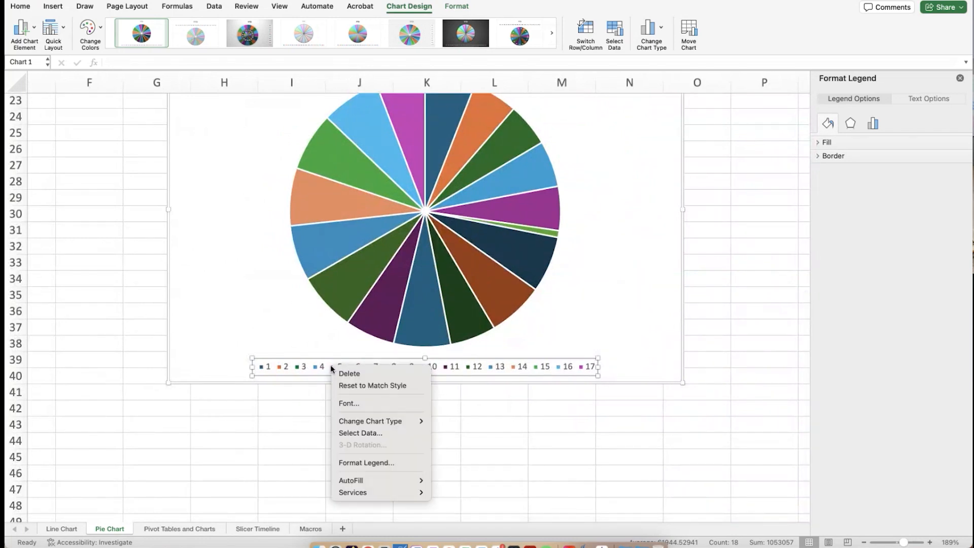
{"action": "left_click", "coordinate": [360, 433]}
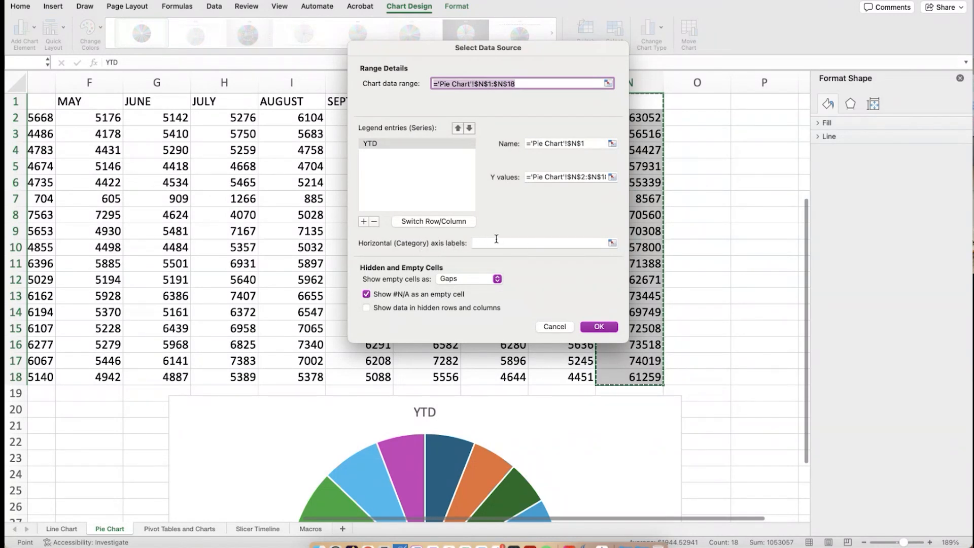
{"action": "left_click_drag", "start_coordinate": [401, 53], "coordinate": [570, 0]}
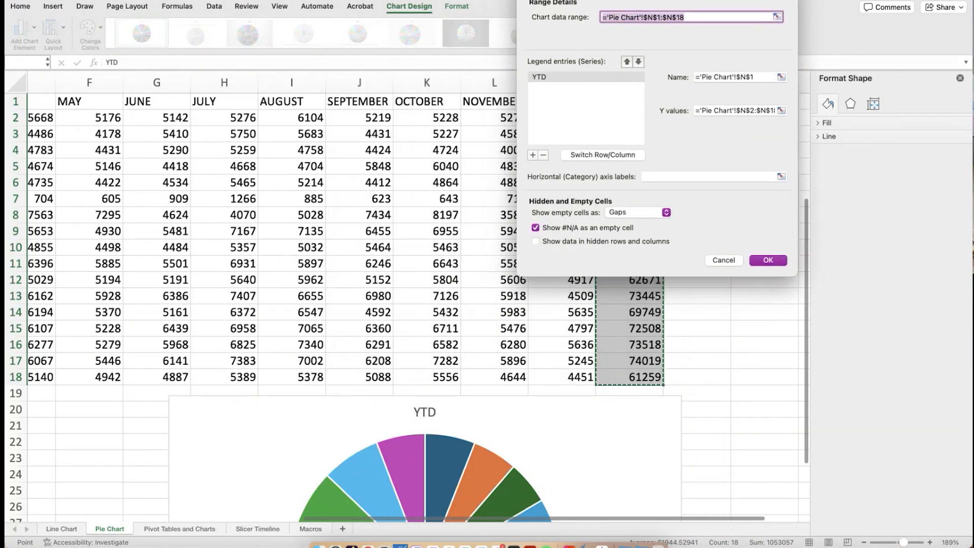
{"action": "left_click", "coordinate": [782, 177]}
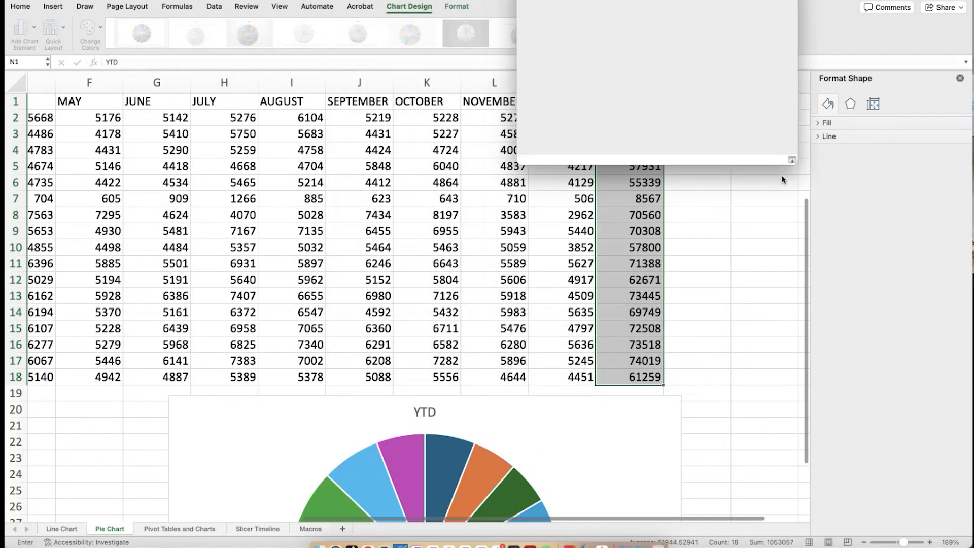
{"action": "scroll", "coordinate": [559, 166], "scroll_direction": "left", "scroll_amount": 10}
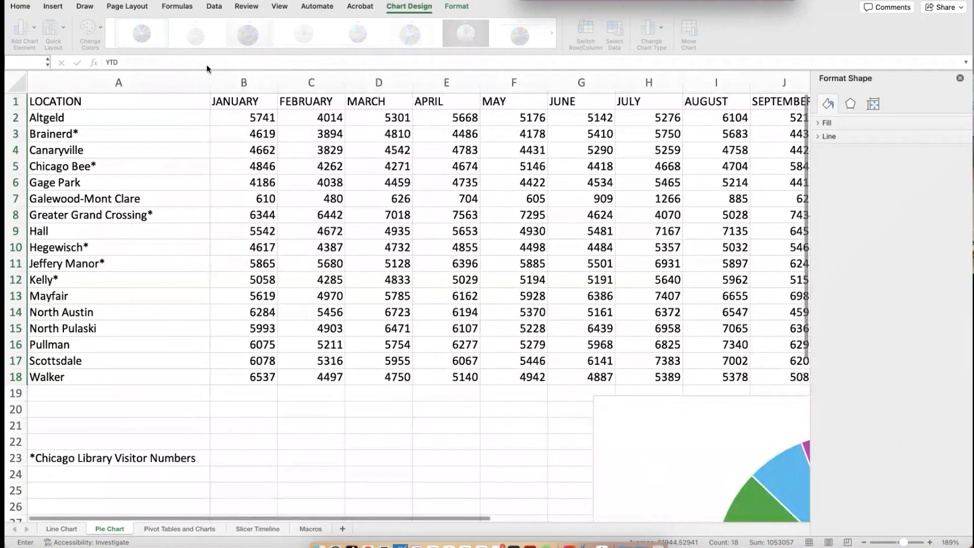
{"action": "left_click", "coordinate": [190, 120]}
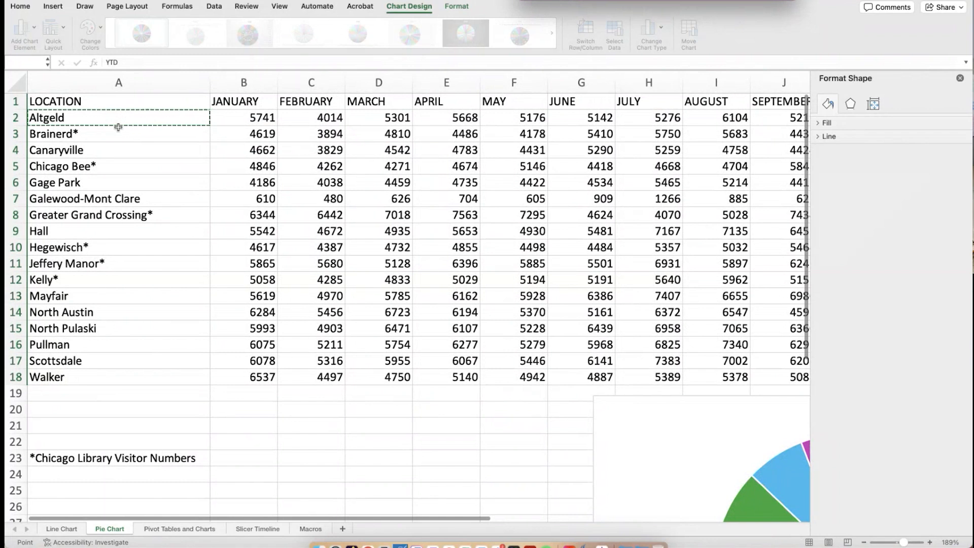
{"action": "left_click_drag", "start_coordinate": [114, 145], "coordinate": [94, 375]}
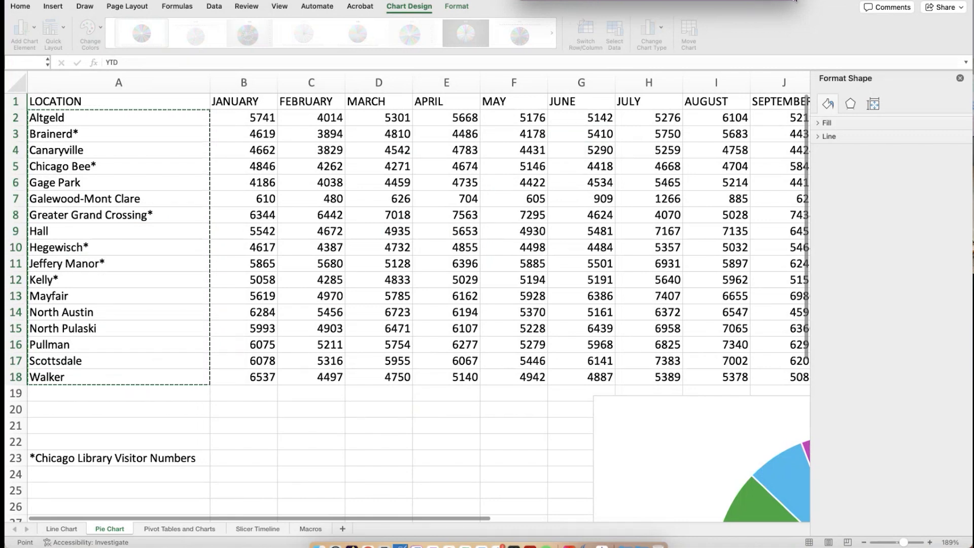
{"action": "left_click", "coordinate": [795, 1]}
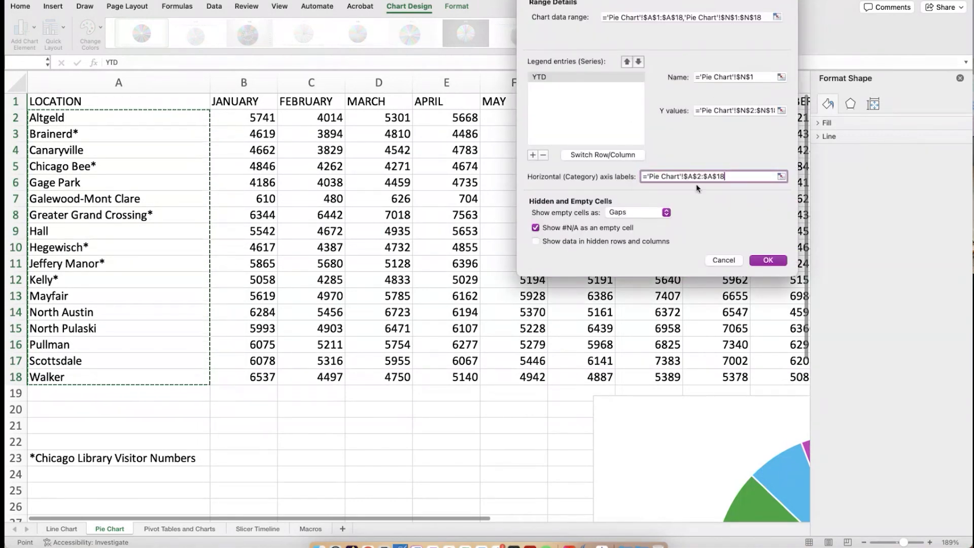
{"action": "left_click", "coordinate": [767, 261]}
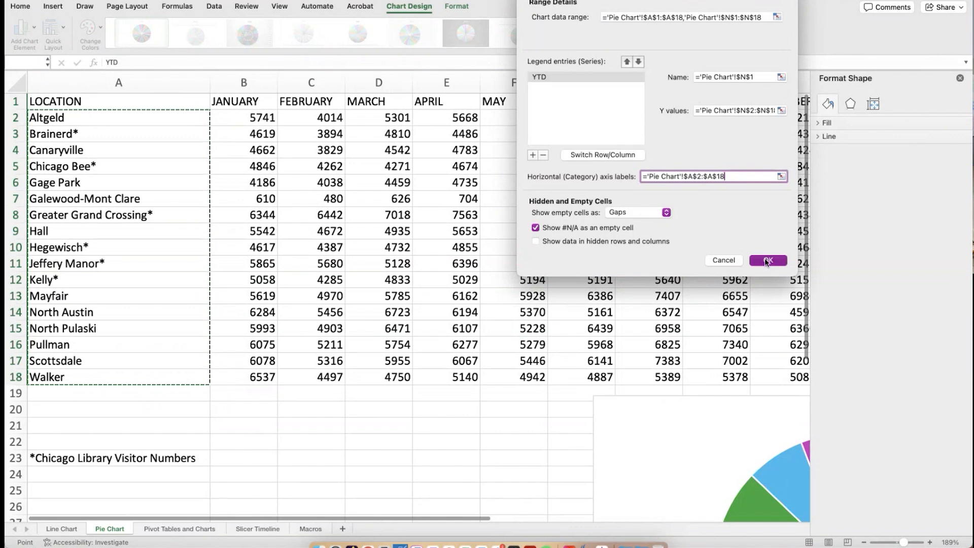
Add data labels to the pie chart using the Best Fit position
{"action": "scroll", "coordinate": [676, 437], "scroll_direction": "right", "scroll_amount": 9}
{"action": "scroll", "coordinate": [676, 437], "scroll_direction": "down", "scroll_amount": 6}
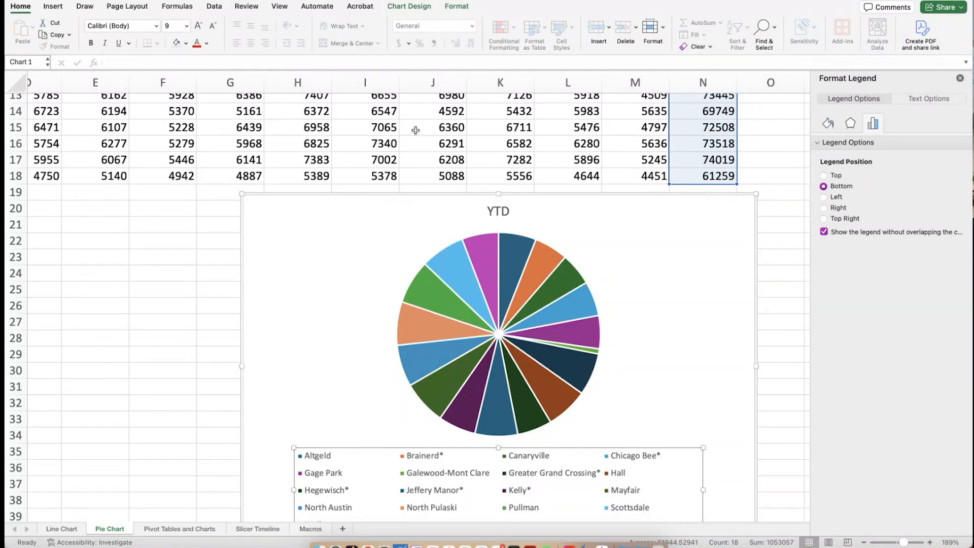
{"action": "left_click", "coordinate": [409, 7]}
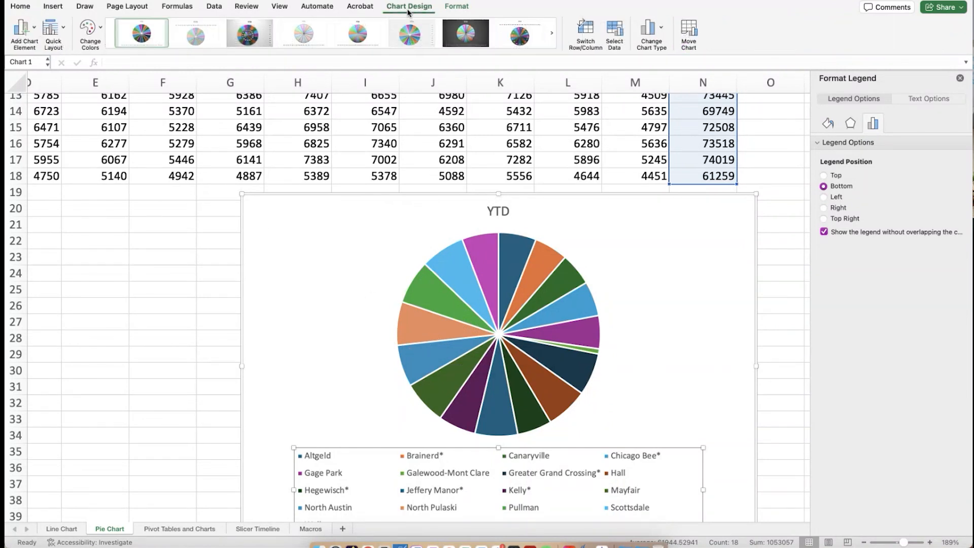
{"action": "left_click", "coordinate": [26, 37]}
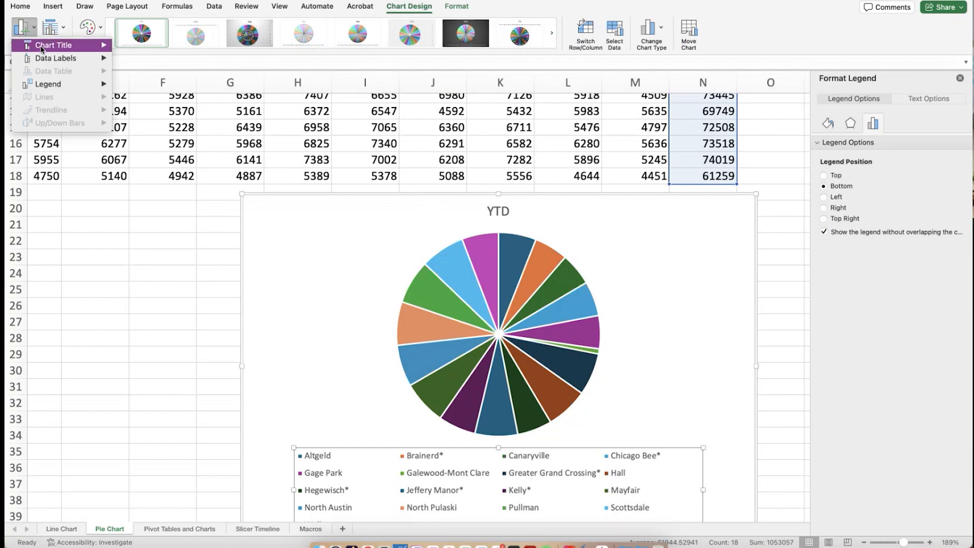
{"action": "mouse_move", "coordinate": [56, 62]}
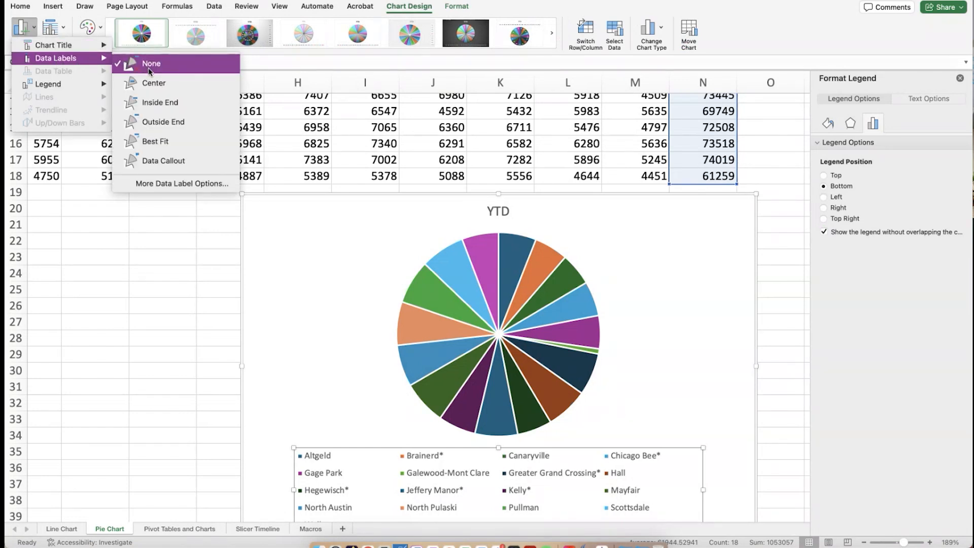
{"action": "left_click", "coordinate": [164, 142]}
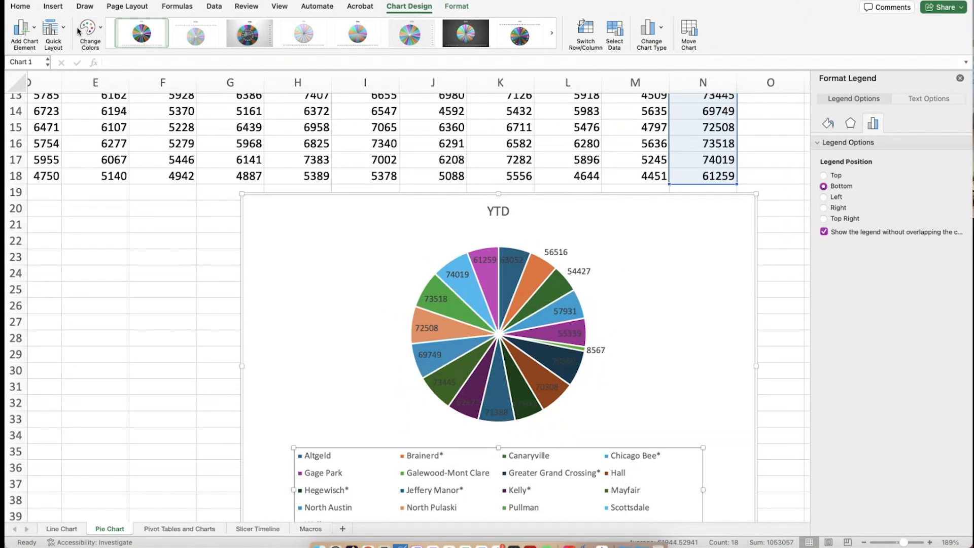
Place the pie chart's data labels at the Outside End of the slices
{"action": "left_click", "coordinate": [21, 31]}
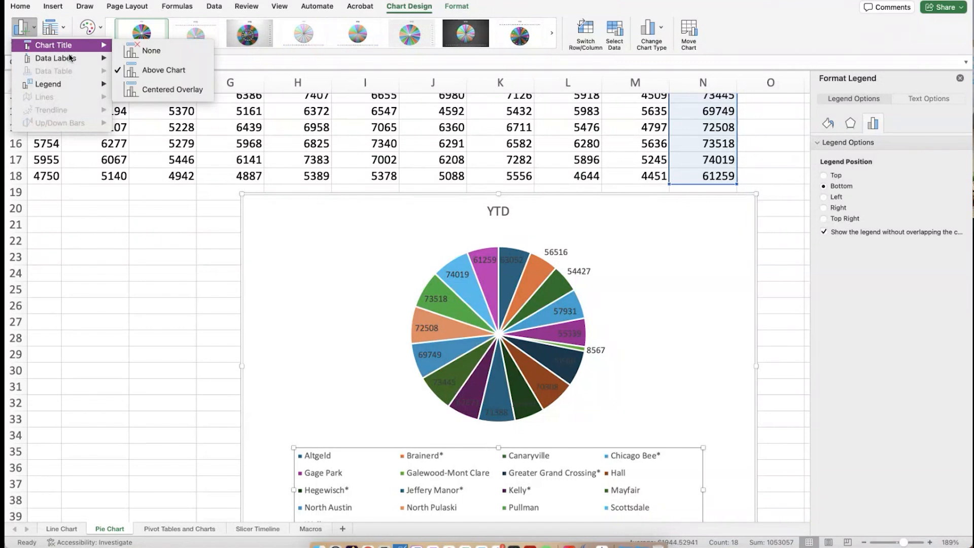
{"action": "mouse_move", "coordinate": [96, 60]}
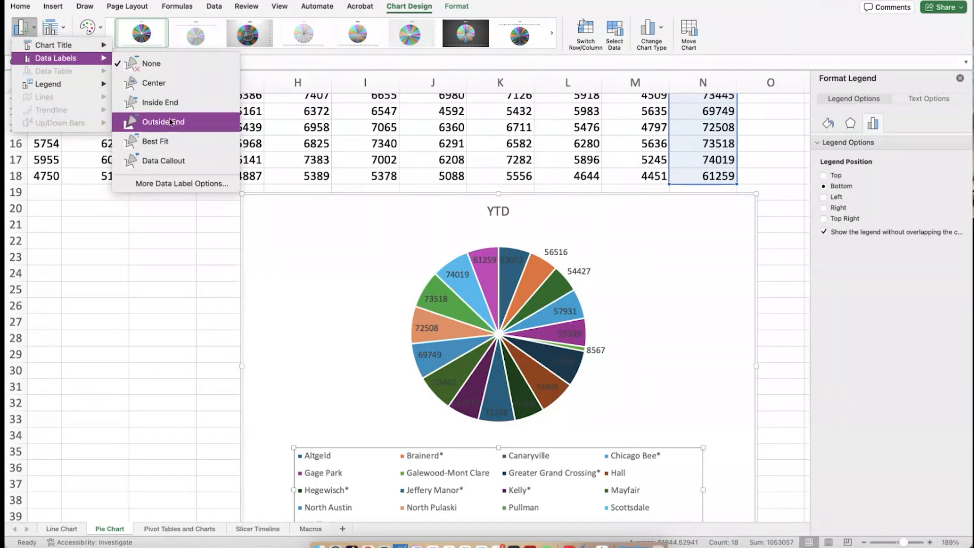
{"action": "left_click", "coordinate": [171, 121]}
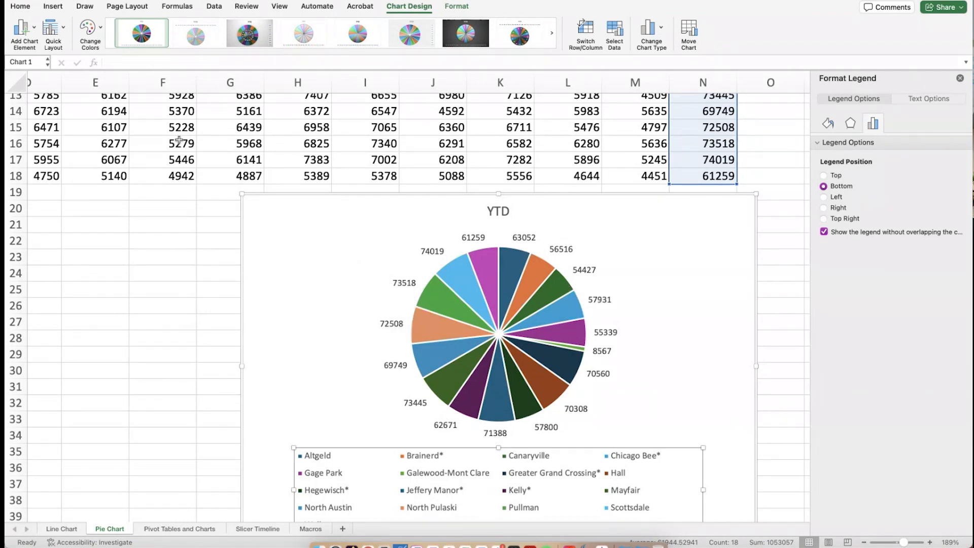
{"action": "left_click", "coordinate": [96, 41]}
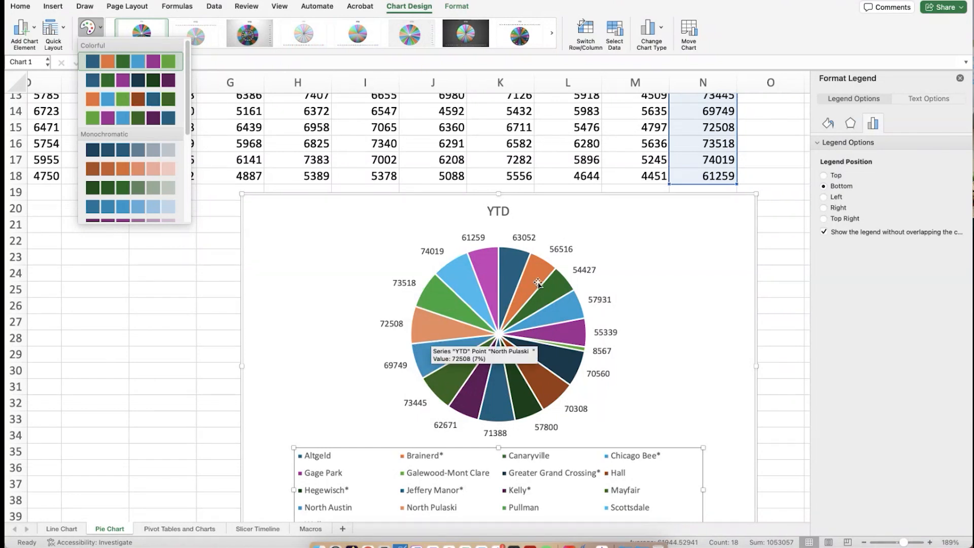
{"action": "key", "text": "Escape"}
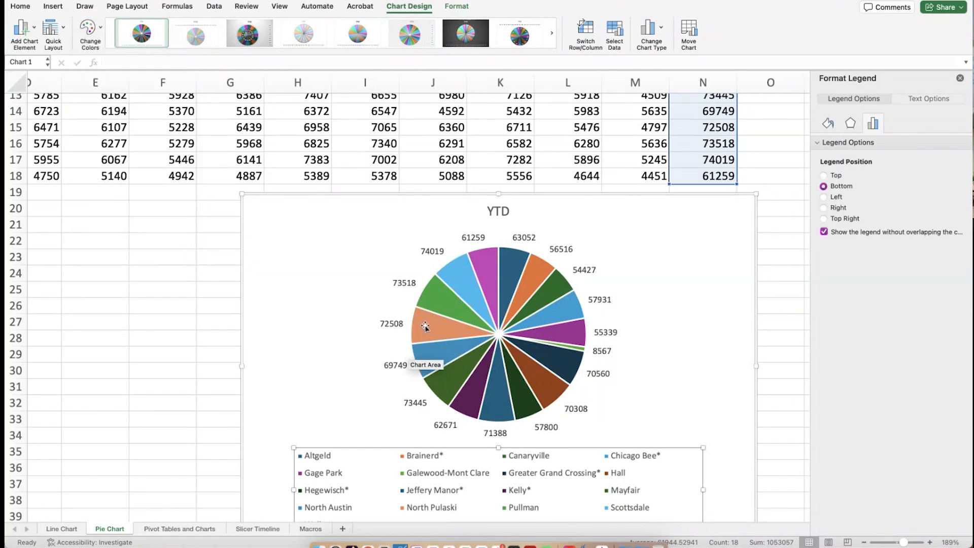
{"action": "scroll", "coordinate": [128, 271], "scroll_direction": "left", "scroll_amount": 5}
{"action": "scroll", "coordinate": [128, 272], "scroll_direction": "up", "scroll_amount": 10}
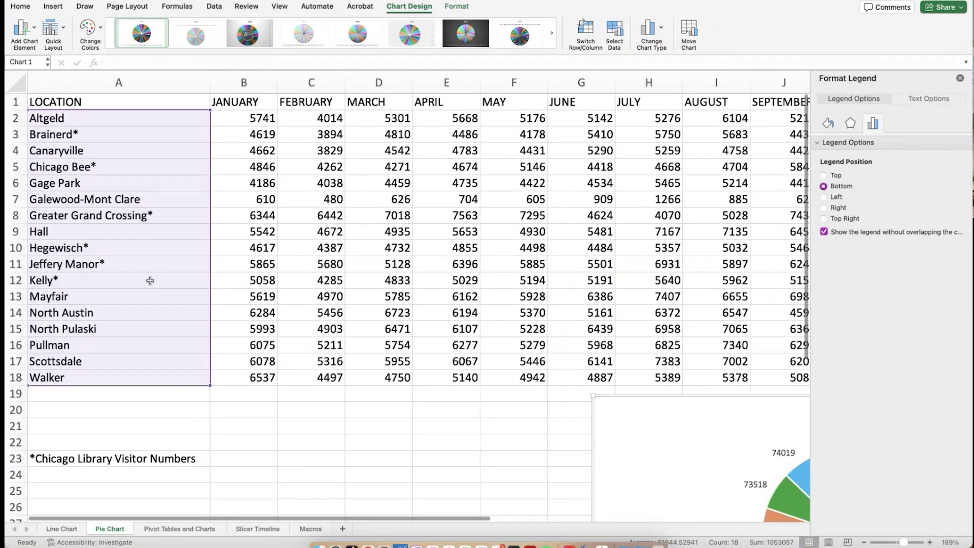
Examine the pie chart's slices, point details and legend, including the Canaryville and Brainerd slices
{"action": "scroll", "coordinate": [229, 310], "scroll_direction": "down", "scroll_amount": 5}
{"action": "scroll", "coordinate": [230, 310], "scroll_direction": "right", "scroll_amount": 5}
{"action": "scroll", "coordinate": [231, 310], "scroll_direction": "down", "scroll_amount": 2}
{"action": "scroll", "coordinate": [231, 310], "scroll_direction": "right", "scroll_amount": 1}
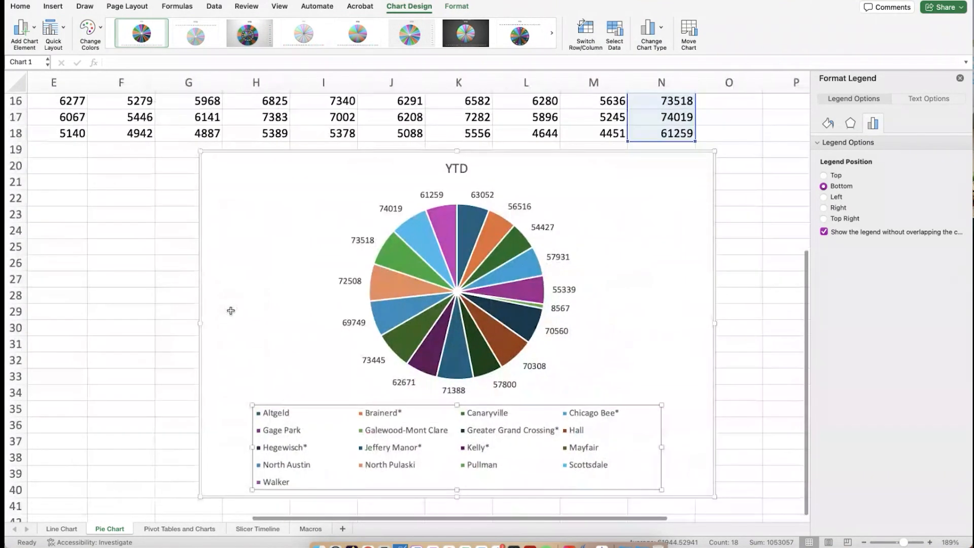
{"action": "mouse_move", "coordinate": [389, 304]}
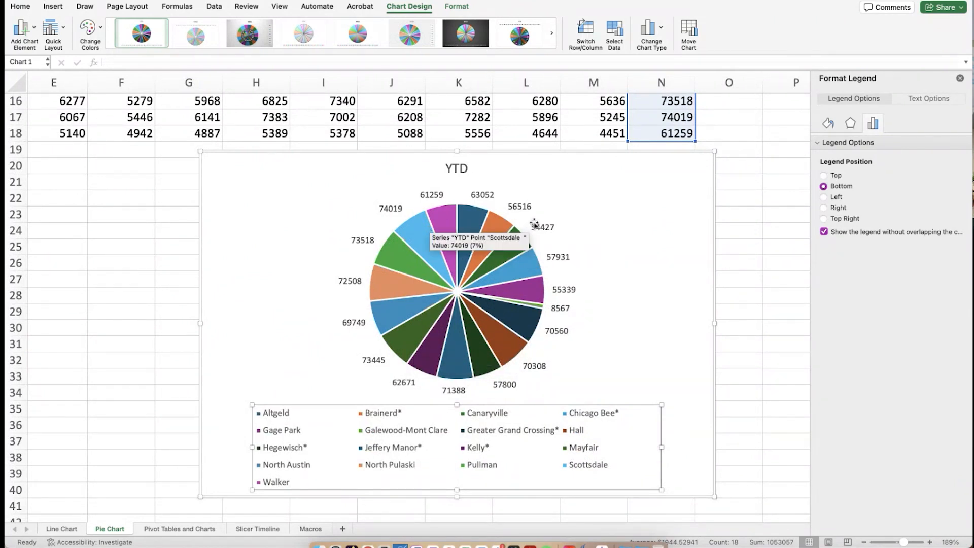
{"action": "mouse_move", "coordinate": [523, 242]}
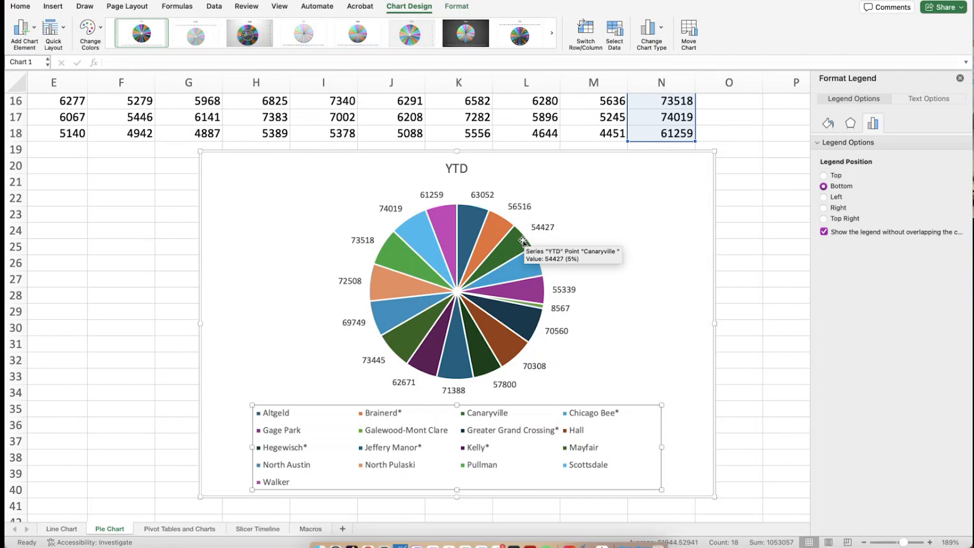
{"action": "left_click", "coordinate": [522, 241]}
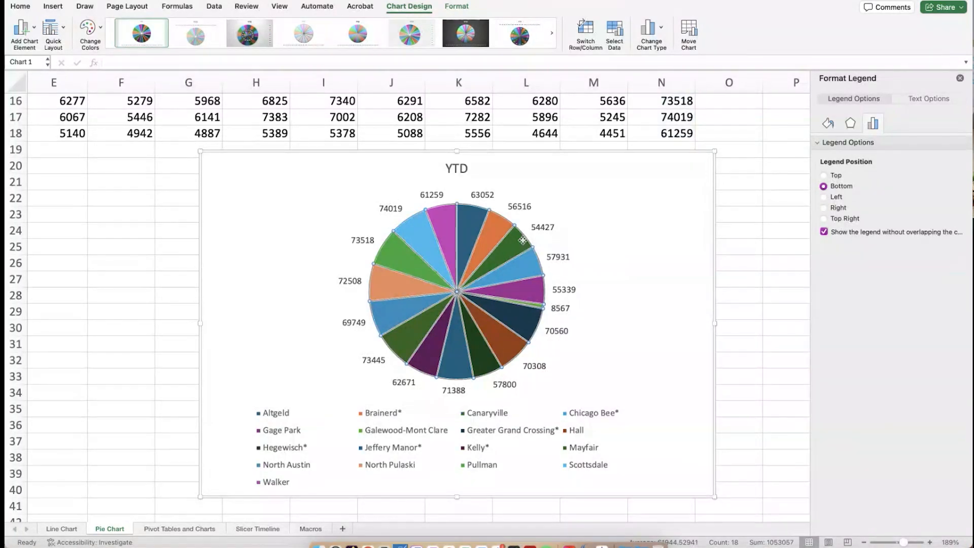
{"action": "left_click", "coordinate": [510, 247]}
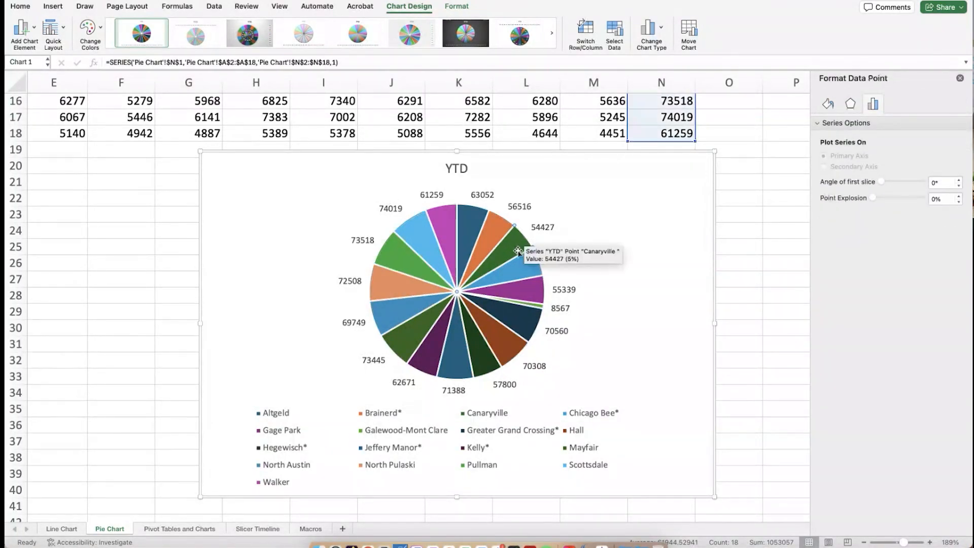
{"action": "left_click", "coordinate": [490, 238]}
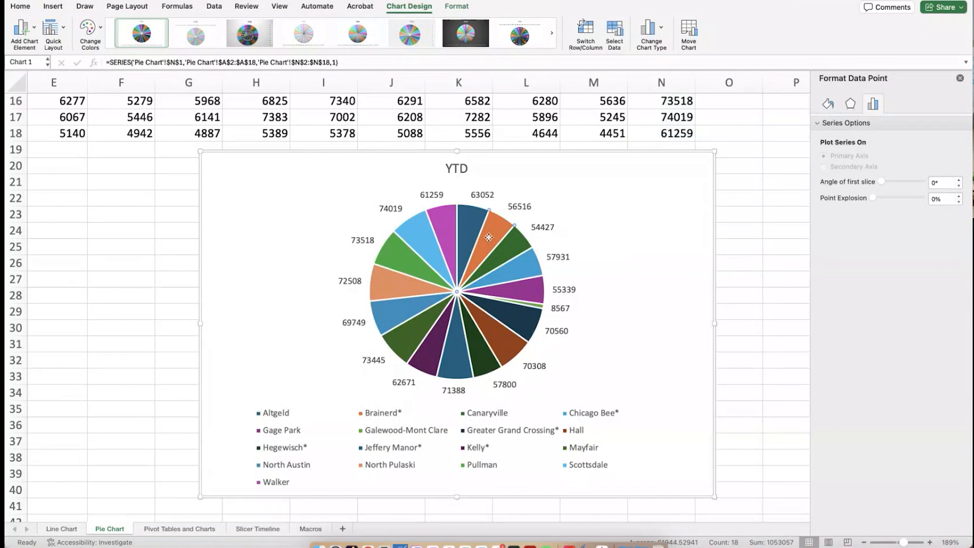
{"action": "left_click", "coordinate": [457, 7]}
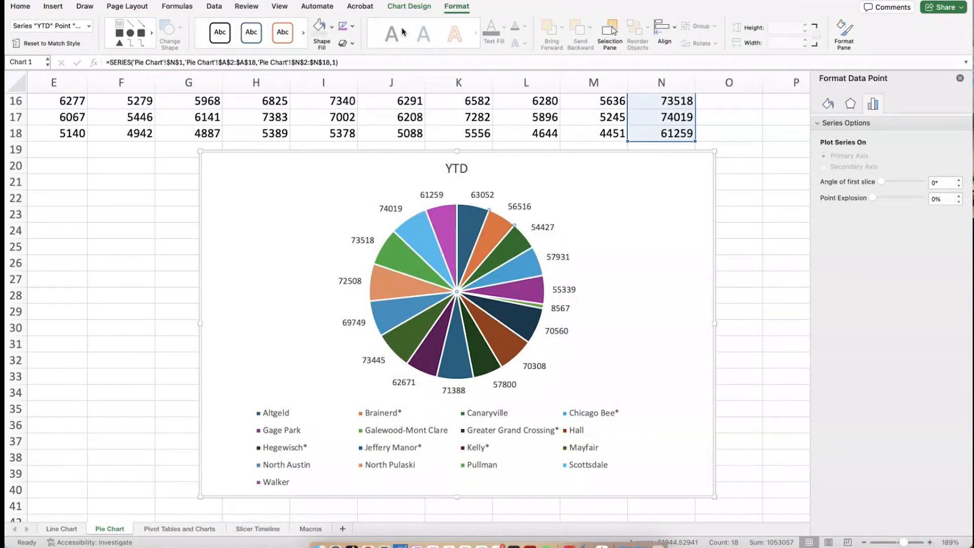
{"action": "left_click", "coordinate": [311, 317]}
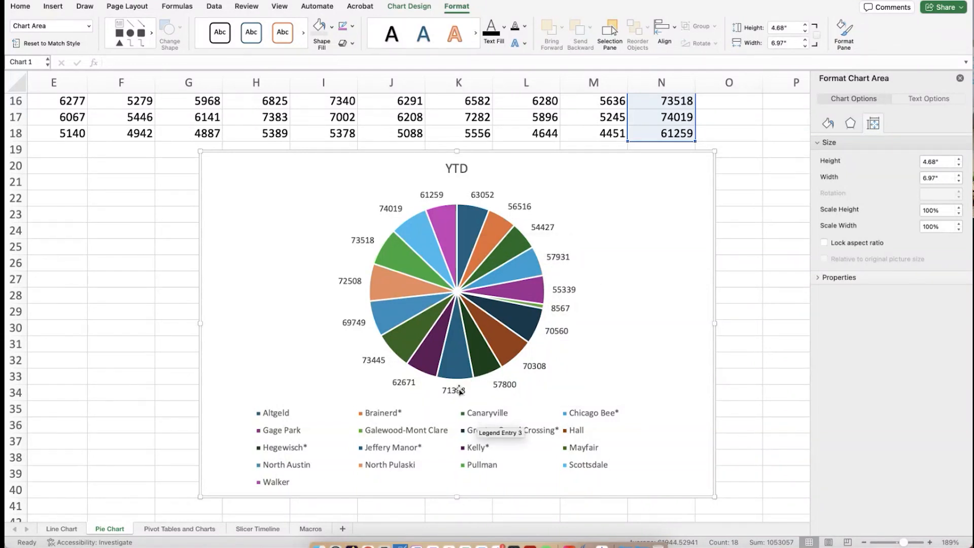
Pull the North Pulaski slice out of the pie chart with a 12% point explosion
{"action": "left_click", "coordinate": [394, 290]}
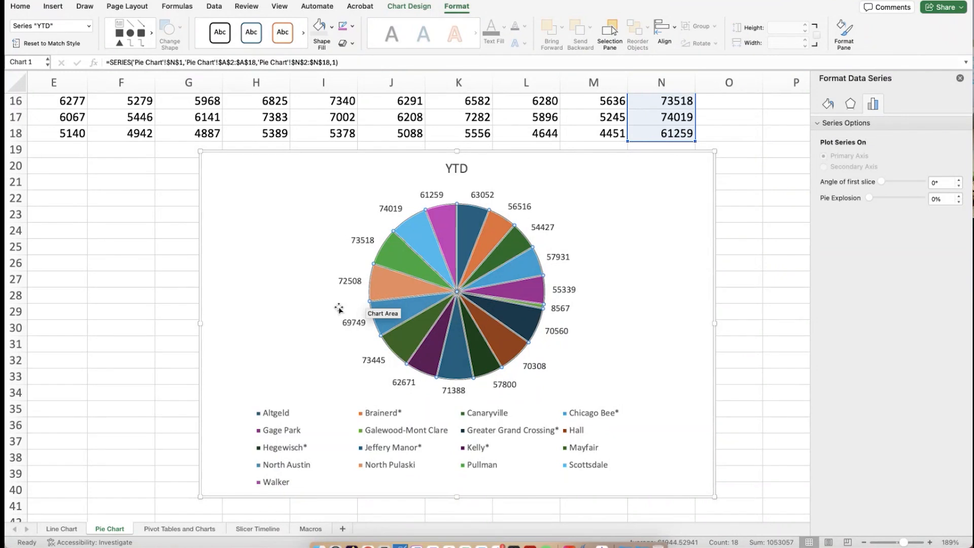
{"action": "left_click", "coordinate": [388, 288]}
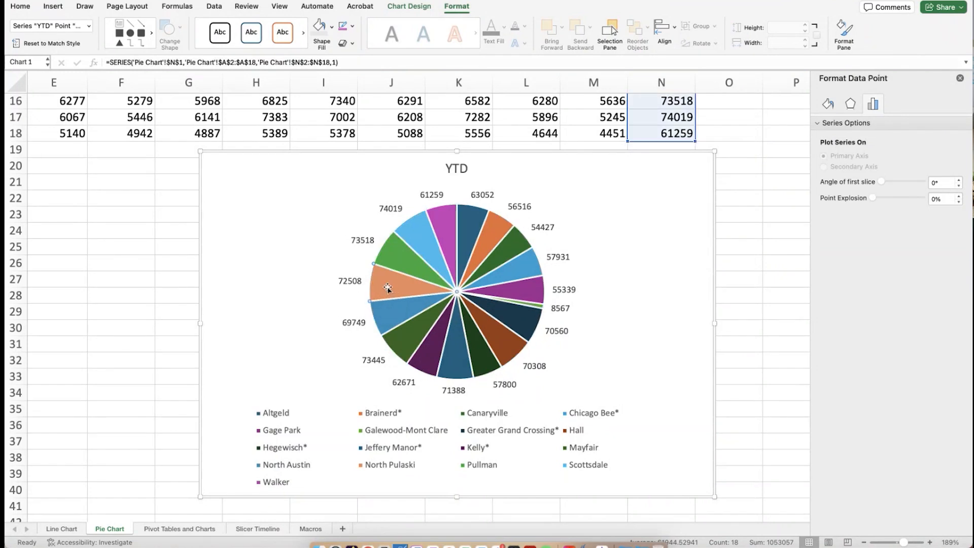
{"action": "right_click", "coordinate": [388, 289]}
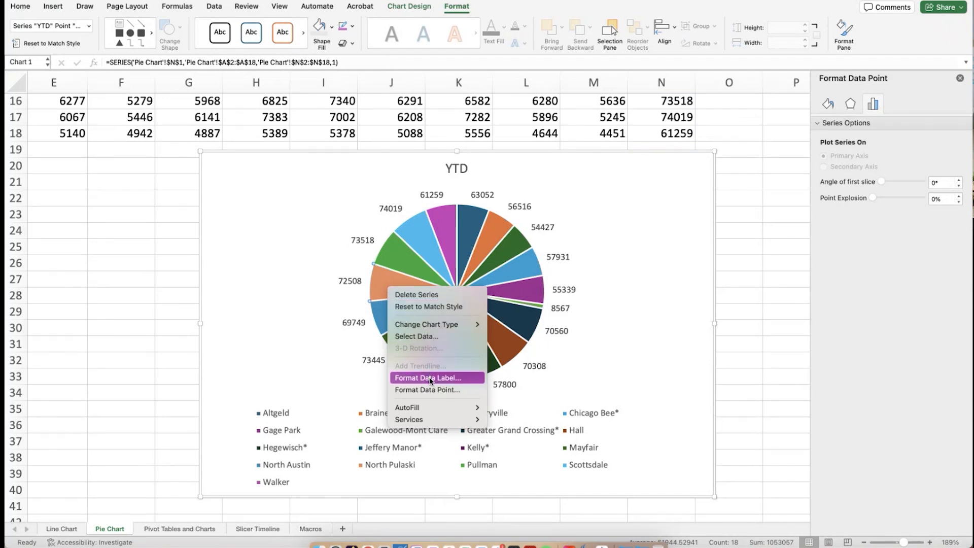
{"action": "left_click", "coordinate": [429, 390]}
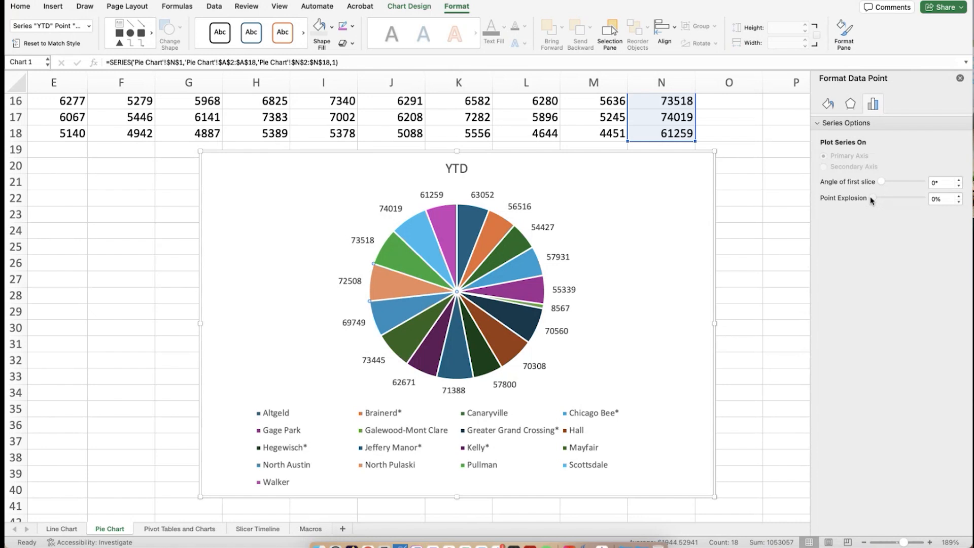
{"action": "left_click_drag", "start_coordinate": [872, 196], "coordinate": [877, 200]}
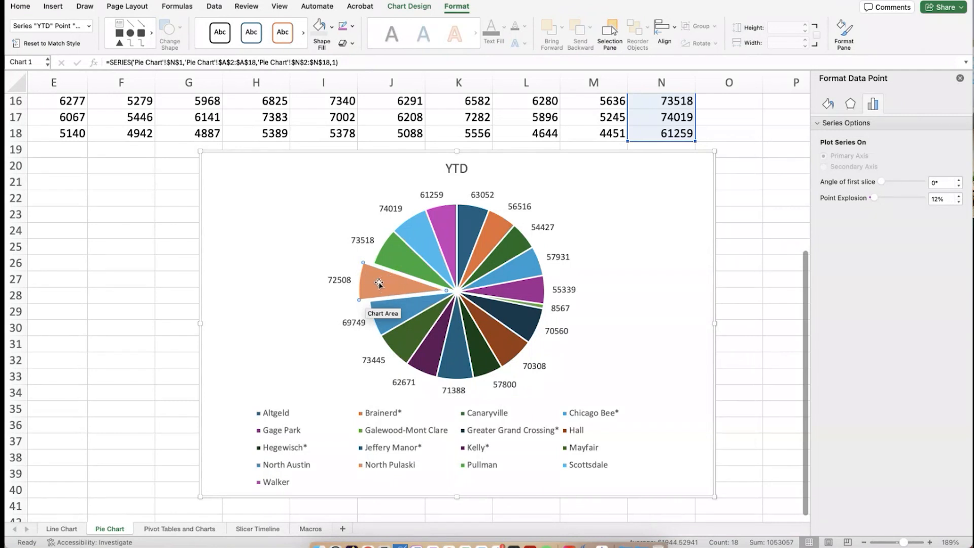
{"action": "mouse_move", "coordinate": [396, 294]}
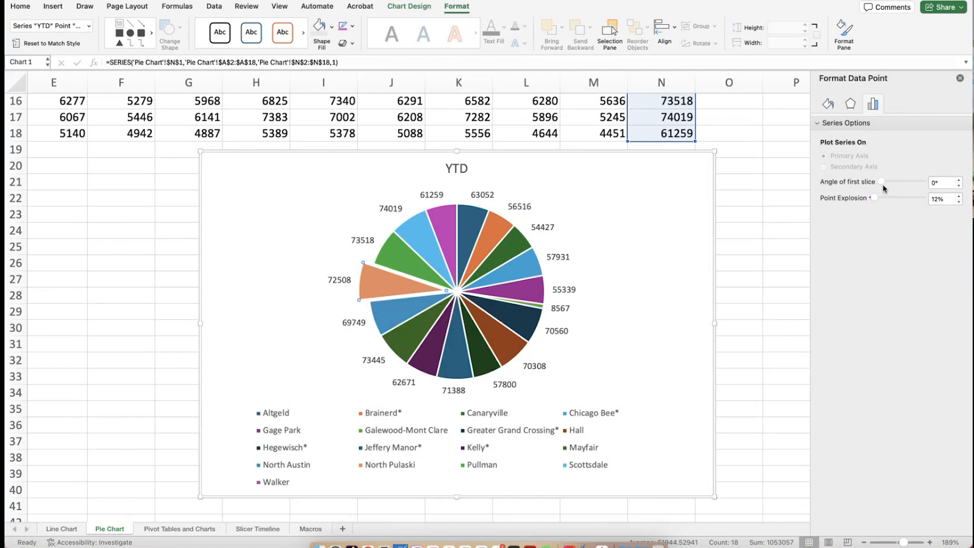
Try rotating the pie chart with first-slice angles of 59°, 0° and 76°
{"action": "left_click_drag", "start_coordinate": [882, 181], "coordinate": [889, 186]}
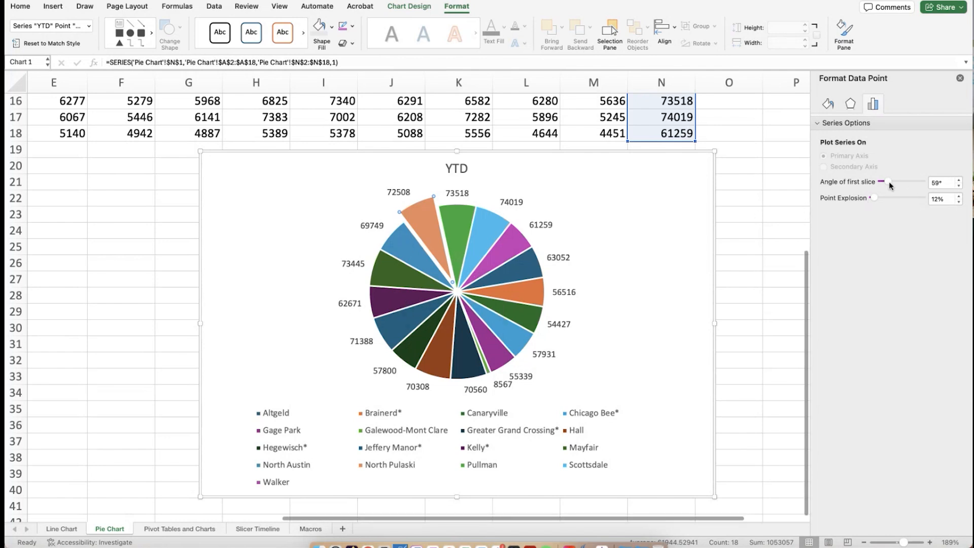
{"action": "left_click_drag", "start_coordinate": [888, 181], "coordinate": [877, 184]}
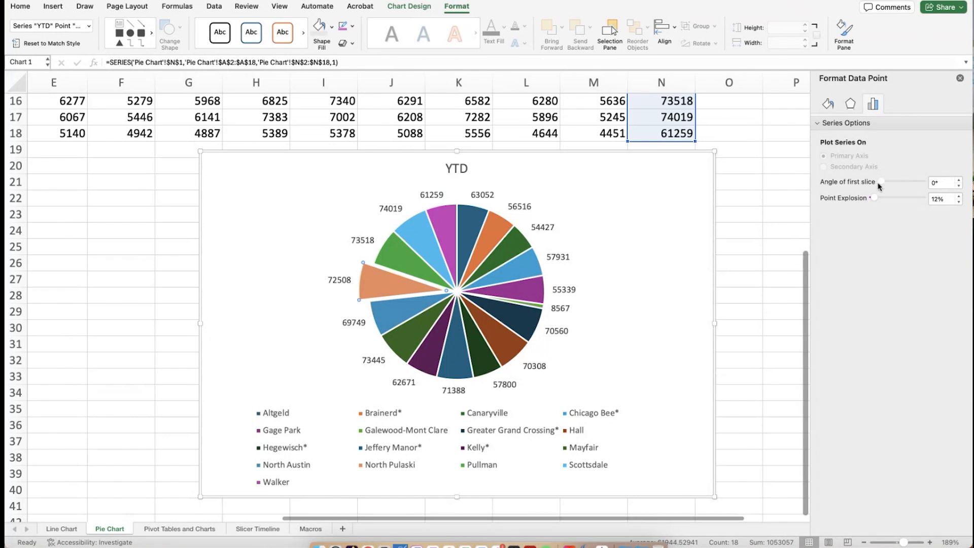
{"action": "left_click_drag", "start_coordinate": [880, 186], "coordinate": [889, 187]}
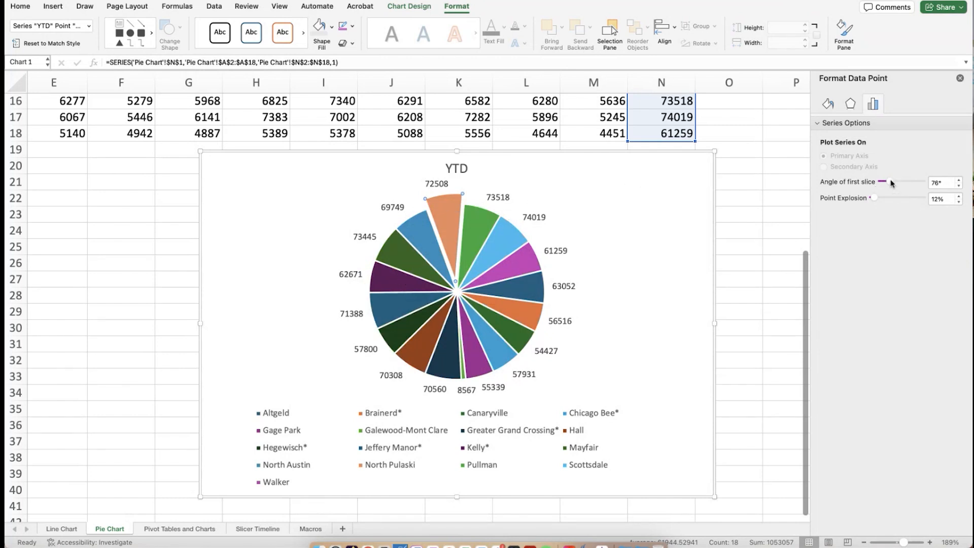
{"action": "left_click_drag", "start_coordinate": [891, 183], "coordinate": [903, 184]}
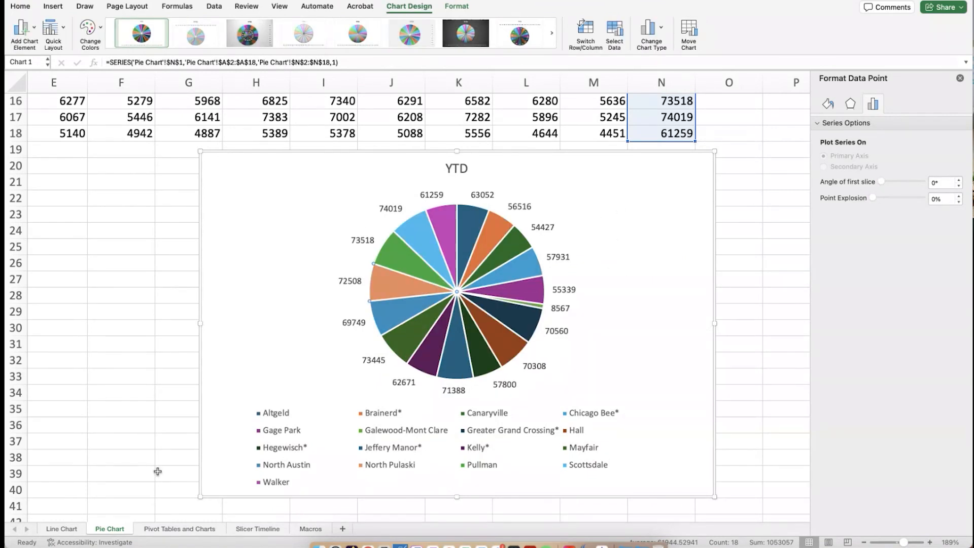
Insert a PivotTable on a new worksheet from the order data in A1:G44 of the Pivot Tables and Charts sheet
{"action": "left_click", "coordinate": [182, 529]}
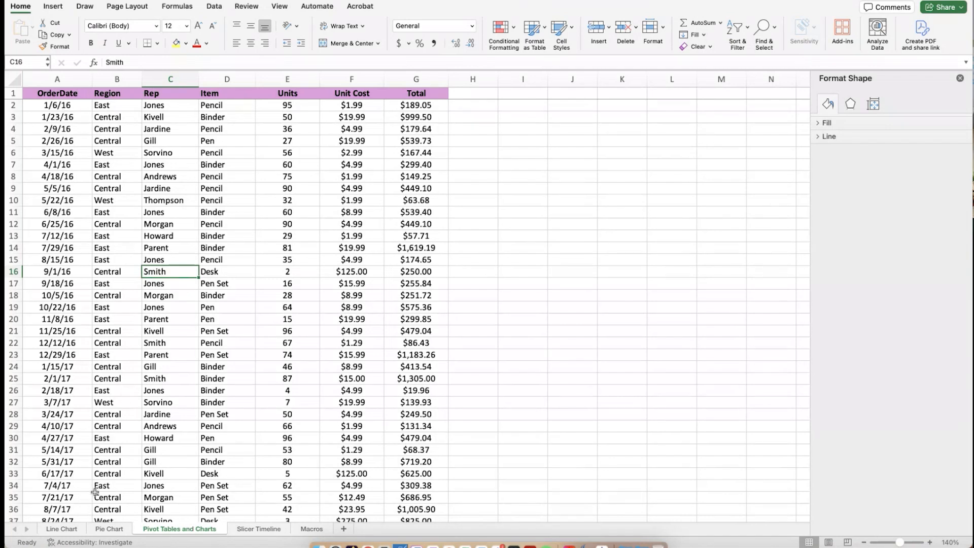
{"action": "left_click", "coordinate": [68, 107]}
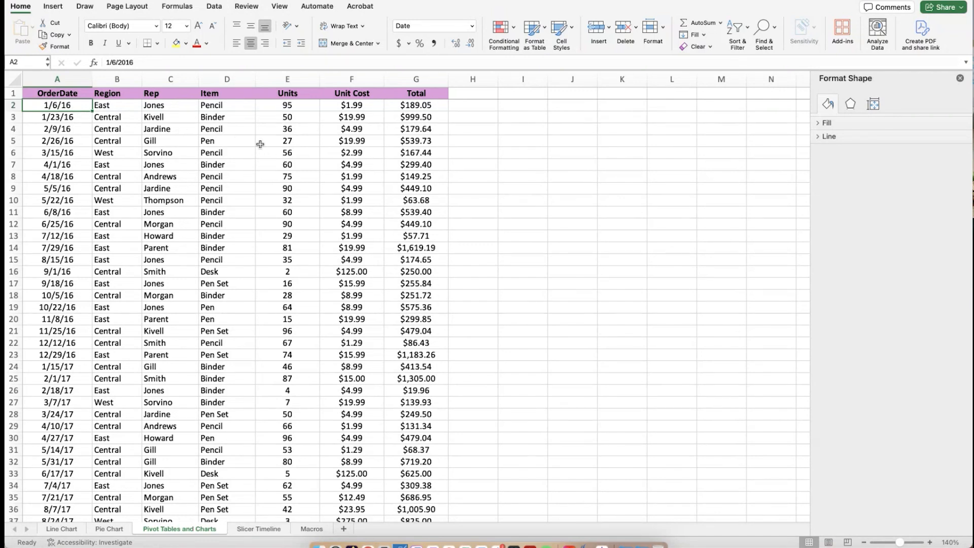
{"action": "left_click", "coordinate": [59, 9]}
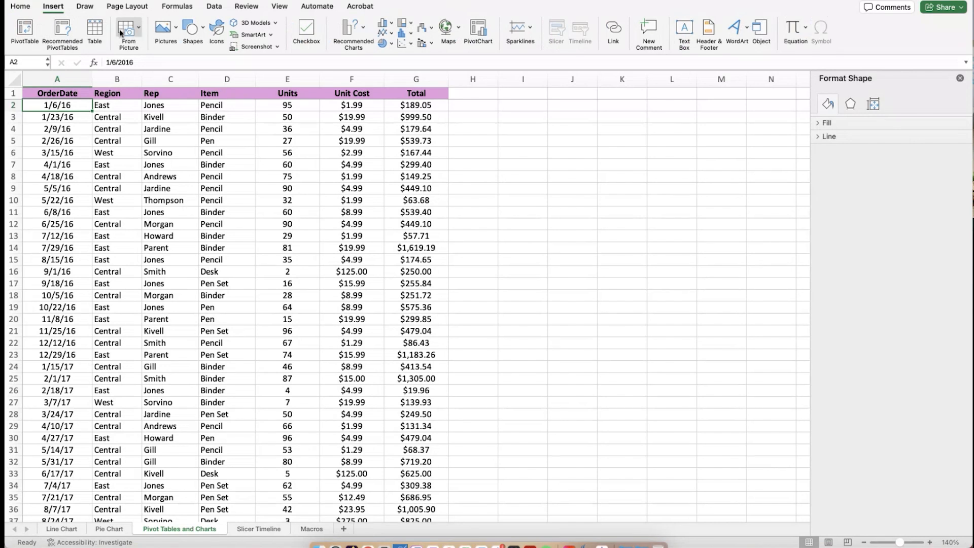
{"action": "left_click", "coordinate": [26, 28]}
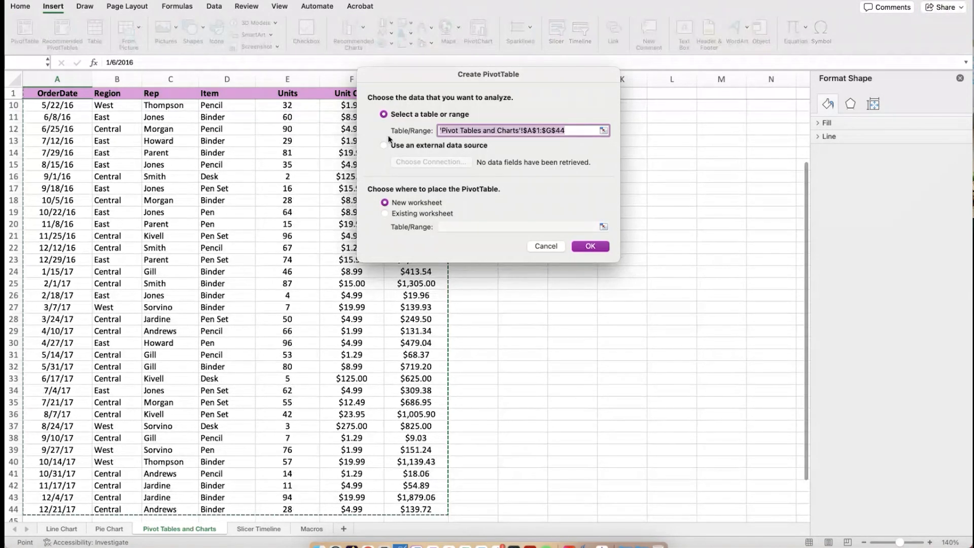
{"action": "left_click_drag", "start_coordinate": [447, 77], "coordinate": [641, 157]}
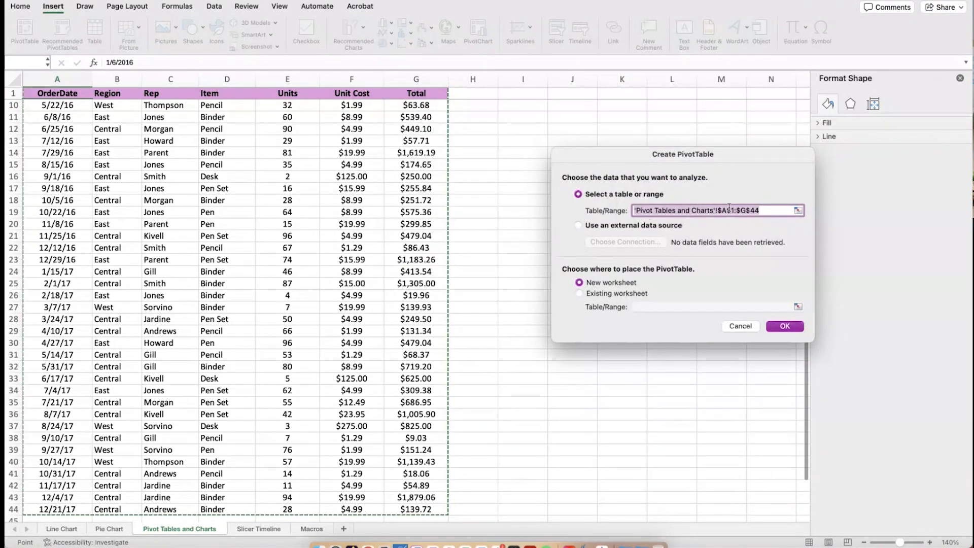
{"action": "scroll", "coordinate": [348, 201], "scroll_direction": "up", "scroll_amount": 7}
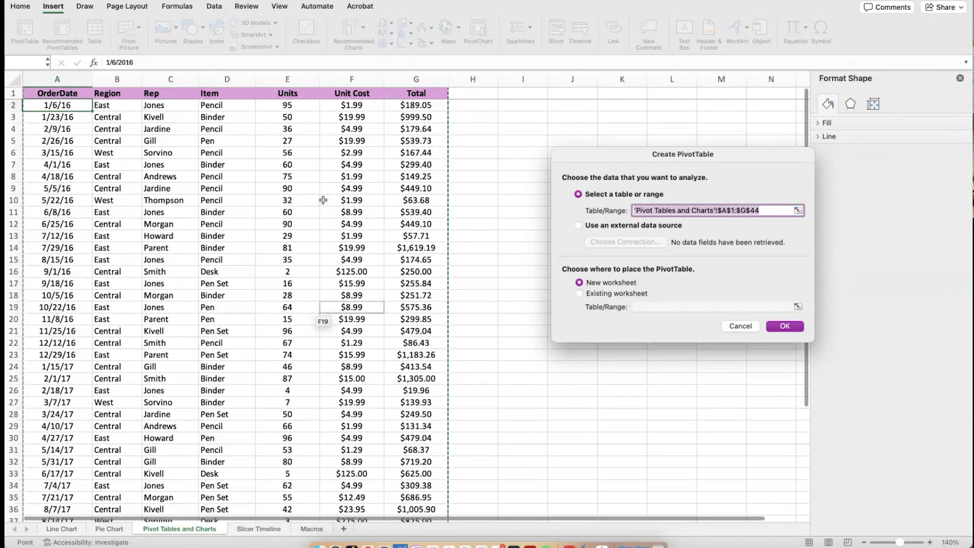
{"action": "scroll", "coordinate": [323, 200], "scroll_direction": "down", "scroll_amount": 15}
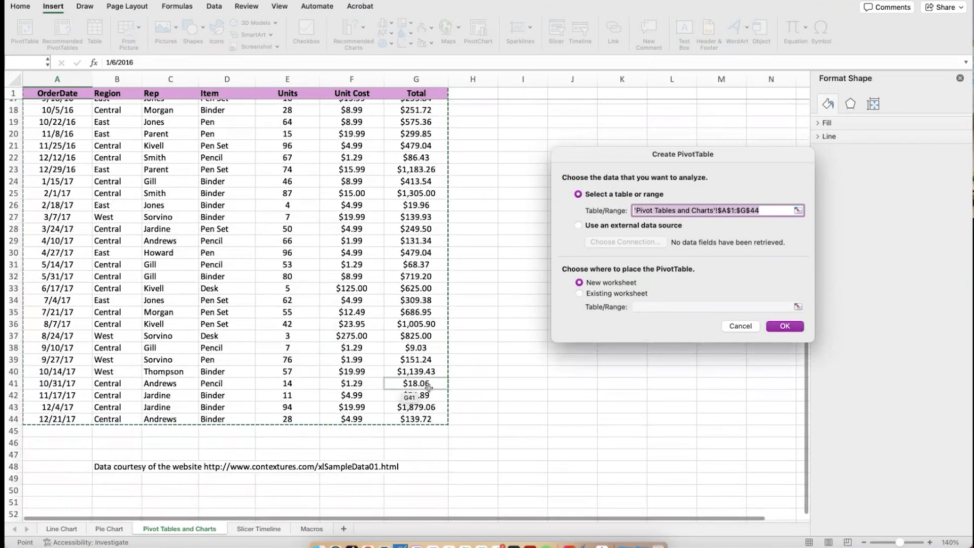
{"action": "scroll", "coordinate": [340, 365], "scroll_direction": "up", "scroll_amount": 1}
{"action": "scroll", "coordinate": [341, 366], "scroll_direction": "up", "scroll_amount": 15}
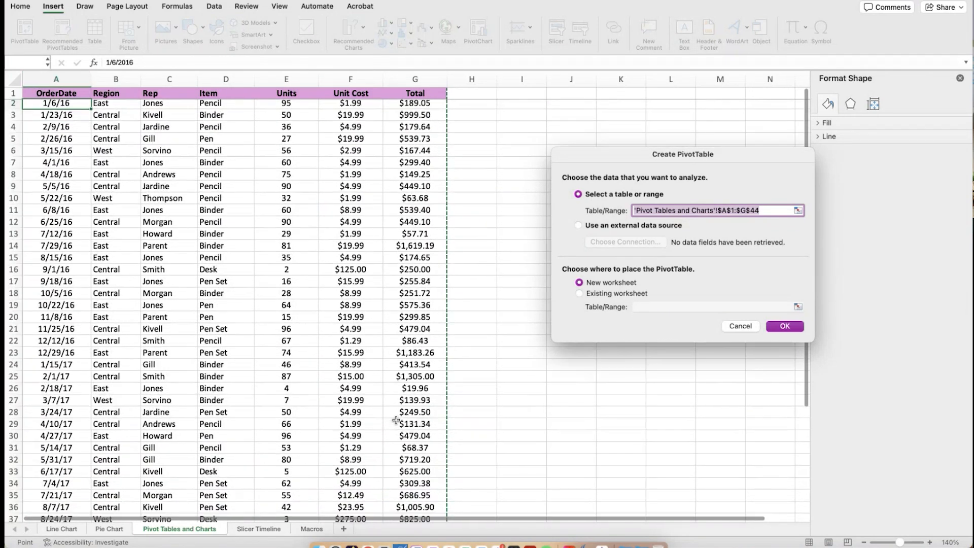
{"action": "scroll", "coordinate": [397, 421], "scroll_direction": "down", "scroll_amount": 6}
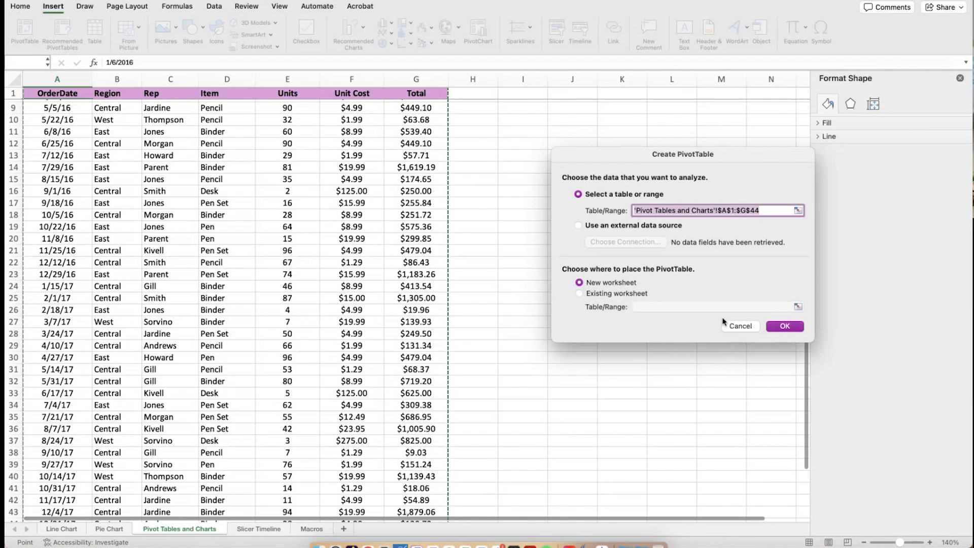
{"action": "left_click", "coordinate": [786, 327]}
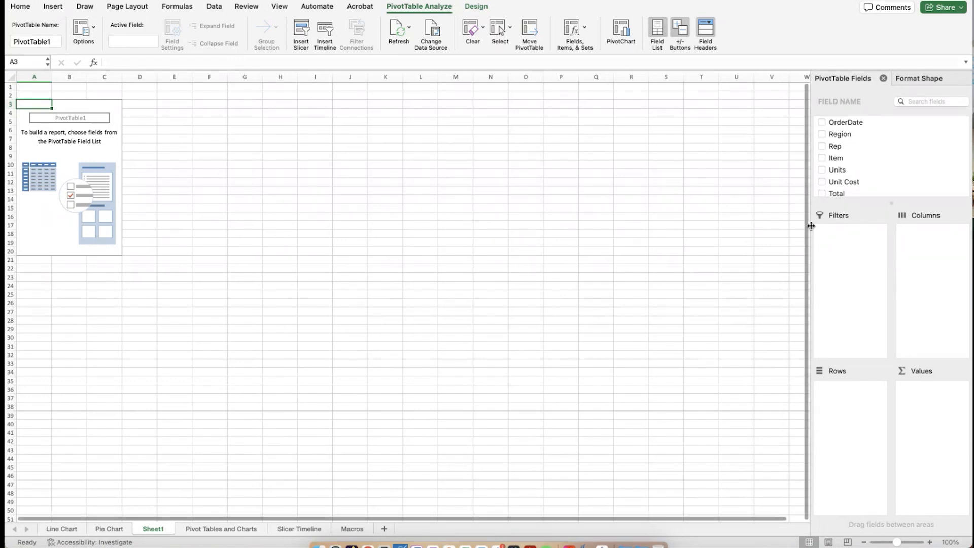
Compare the order data's column headings with the fields available for the new PivotTable on Sheet1
{"action": "left_click", "coordinate": [231, 530]}
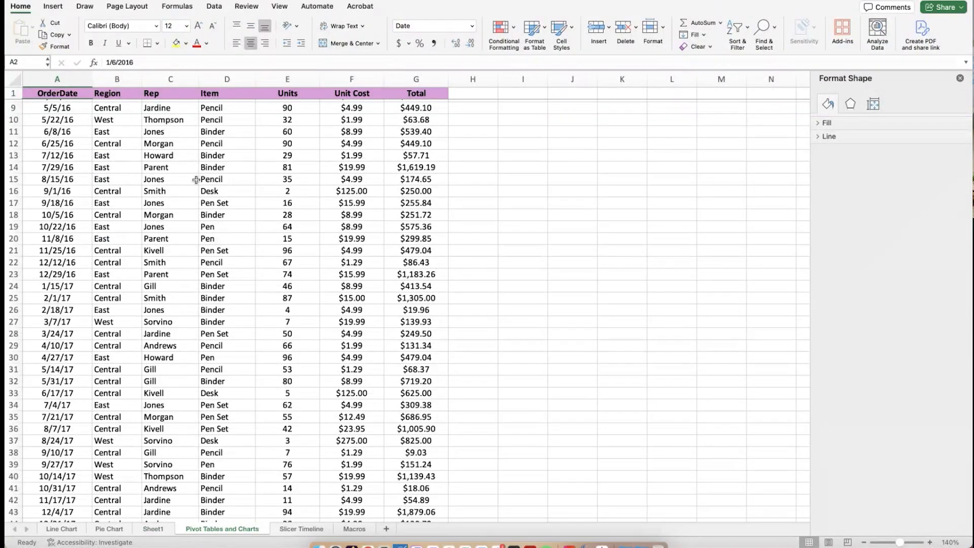
{"action": "scroll", "coordinate": [277, 328], "scroll_direction": "down", "scroll_amount": 5}
{"action": "scroll", "coordinate": [277, 327], "scroll_direction": "up", "scroll_amount": 6}
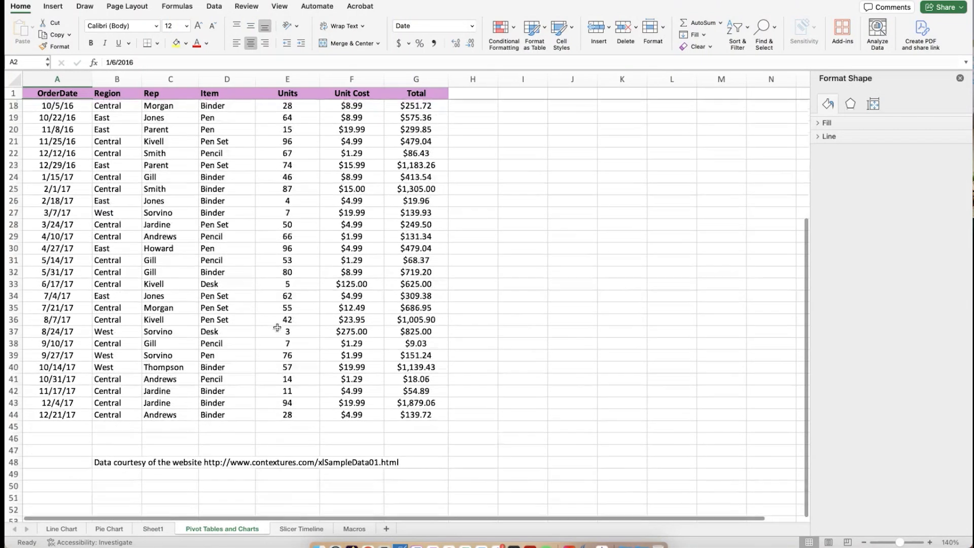
{"action": "left_click", "coordinate": [154, 529]}
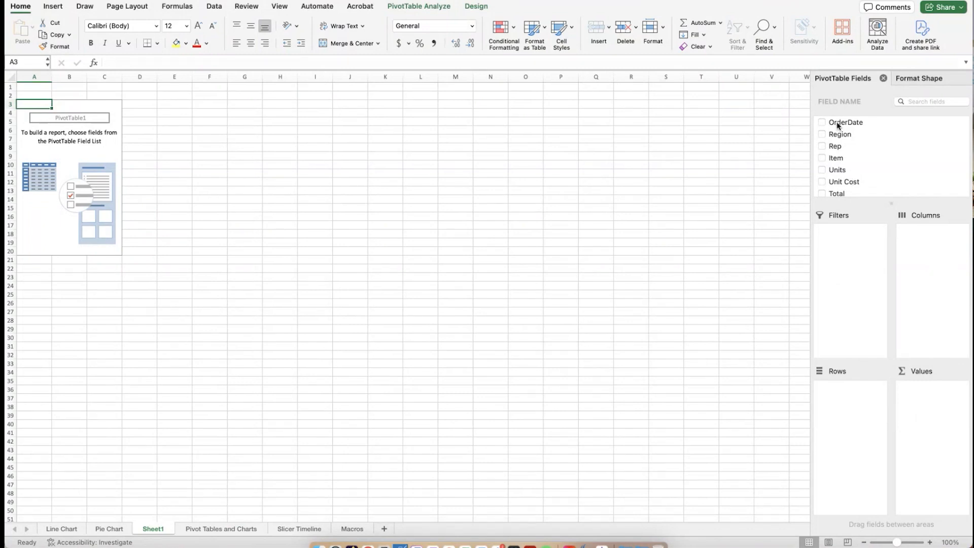
{"action": "scroll", "coordinate": [843, 157], "scroll_direction": "down", "scroll_amount": 1}
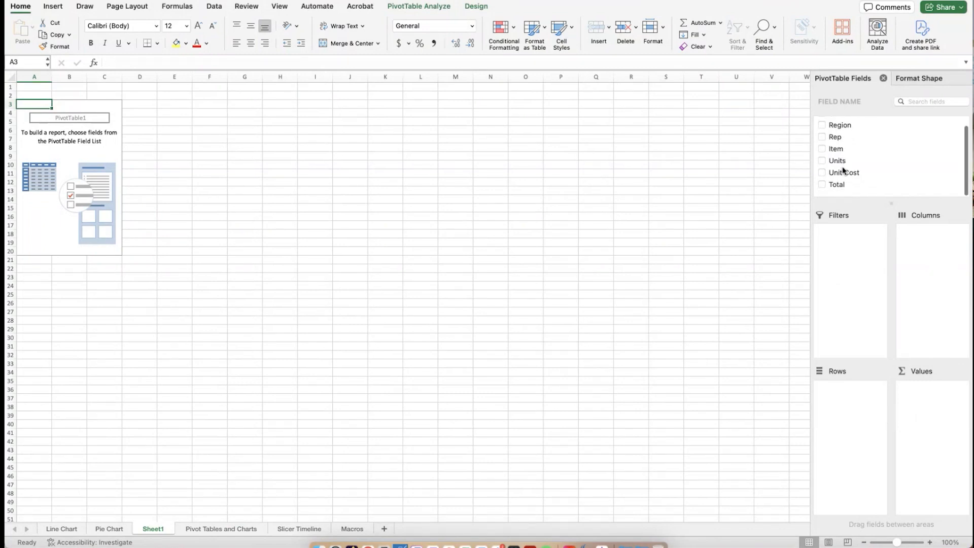
{"action": "scroll", "coordinate": [845, 171], "scroll_direction": "up", "scroll_amount": 1}
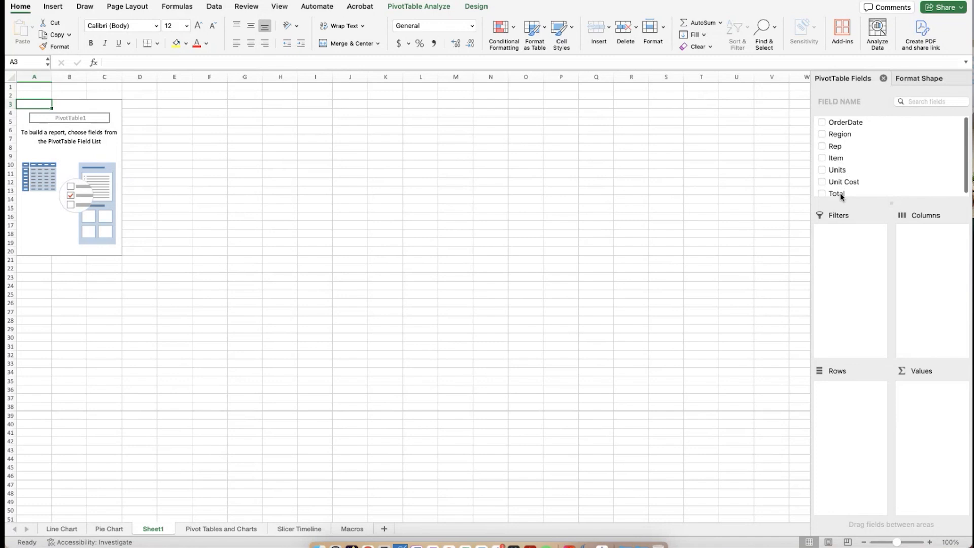
{"action": "scroll", "coordinate": [841, 197], "scroll_direction": "up", "scroll_amount": 1}
{"action": "left_click", "coordinate": [840, 136]}
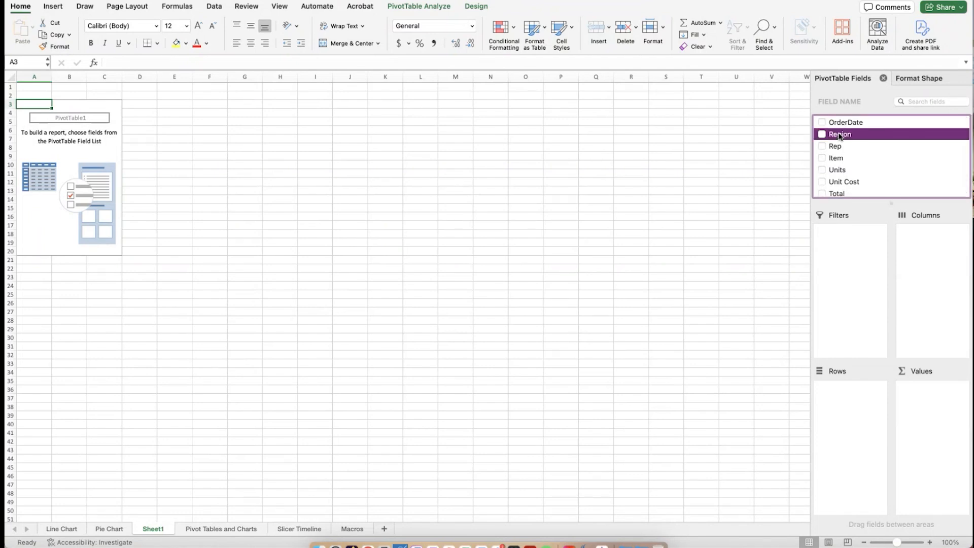
{"action": "left_click_drag", "start_coordinate": [840, 136], "coordinate": [892, 207]}
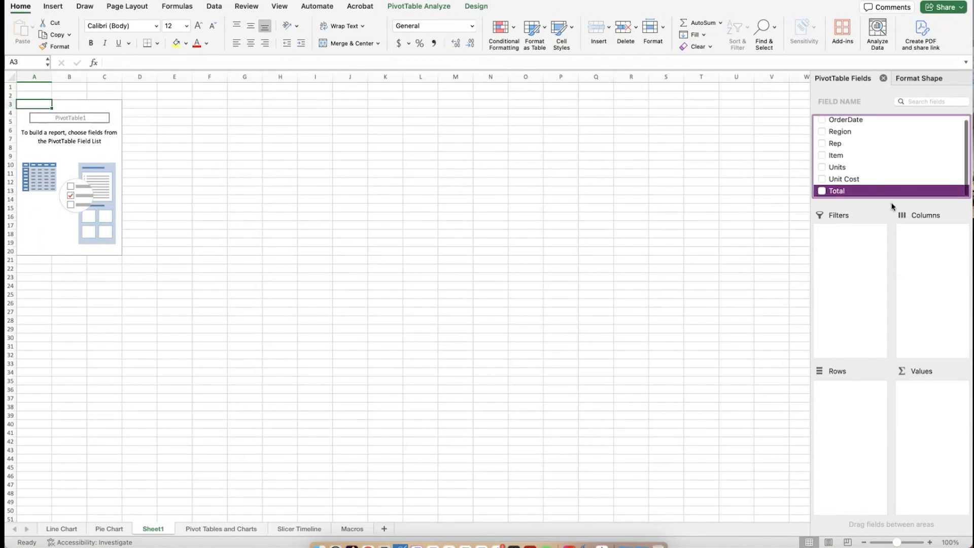
Add the Region, Rep and Item fields to the PivotTable's Rows area
{"action": "left_click", "coordinate": [838, 136]}
{"action": "left_click", "coordinate": [823, 133]}
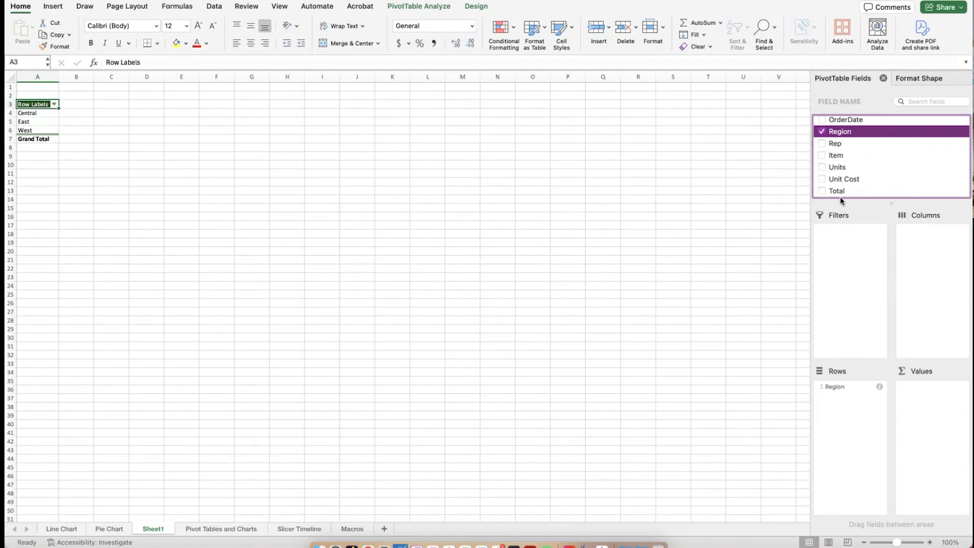
{"action": "left_click", "coordinate": [823, 145]}
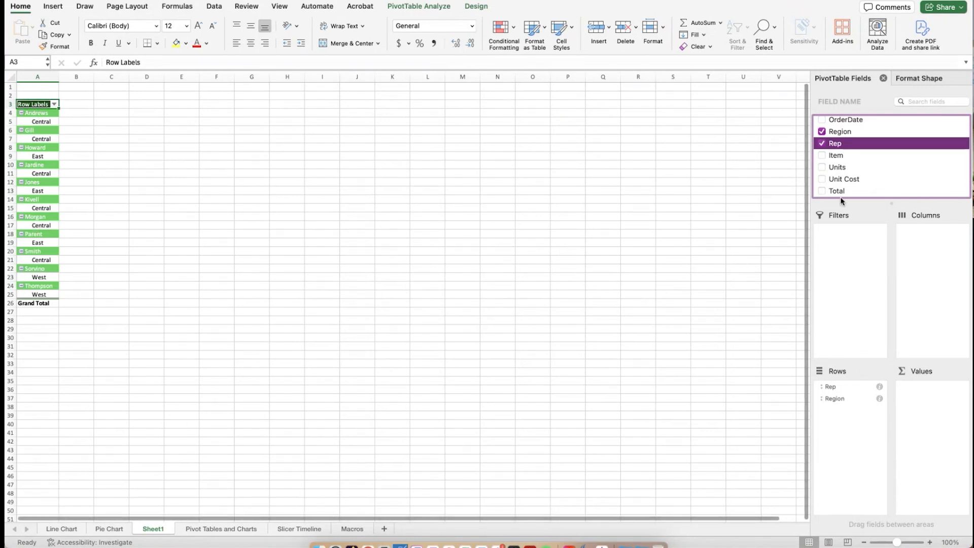
{"action": "left_click", "coordinate": [823, 156]}
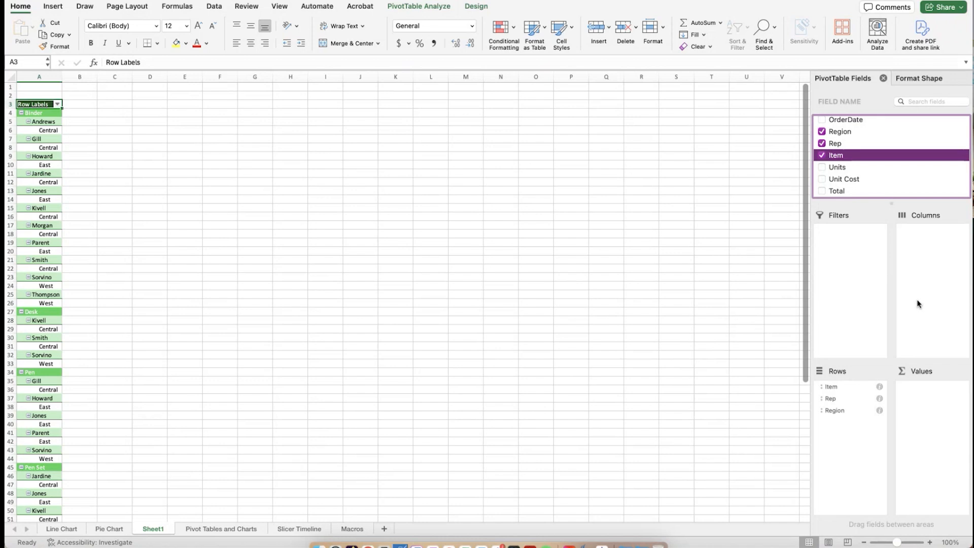
Move Item from Rows to Columns and place Region above Rep in the Rows area
{"action": "left_click", "coordinate": [838, 389]}
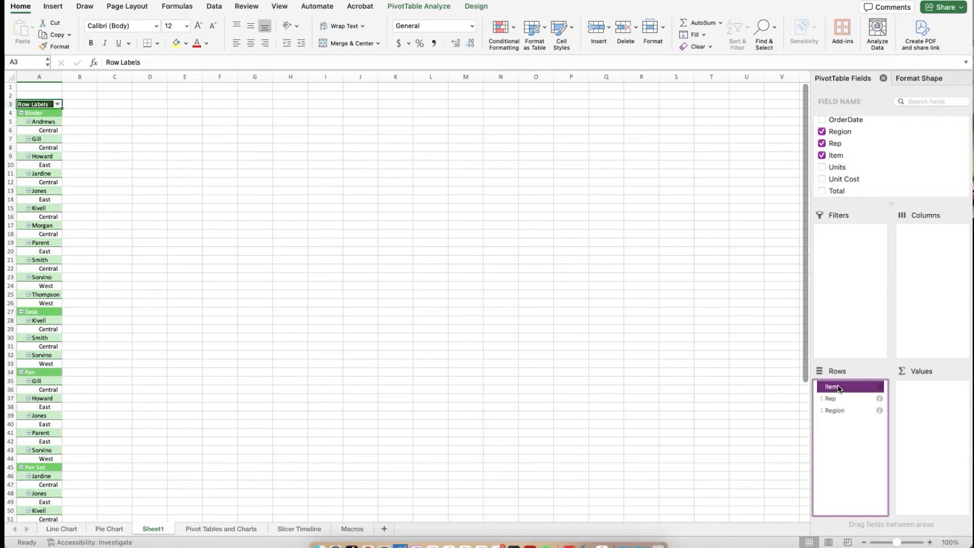
{"action": "left_click_drag", "start_coordinate": [834, 389], "coordinate": [929, 252]}
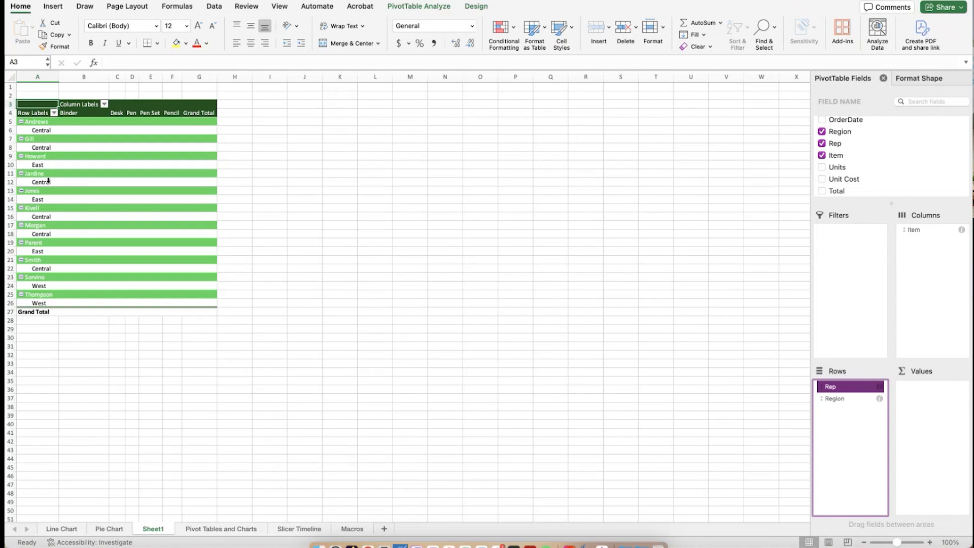
{"action": "left_click", "coordinate": [835, 399]}
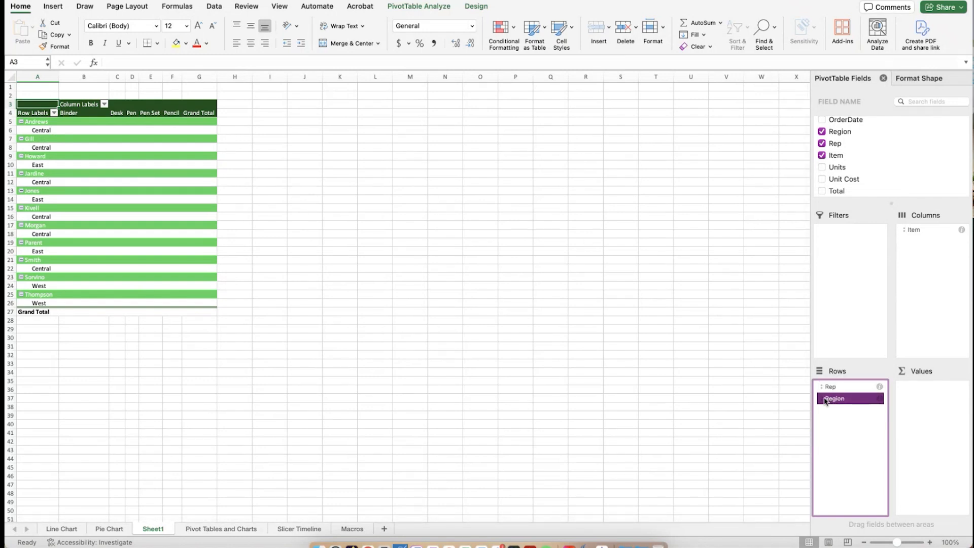
{"action": "left_click_drag", "start_coordinate": [831, 398], "coordinate": [835, 385]}
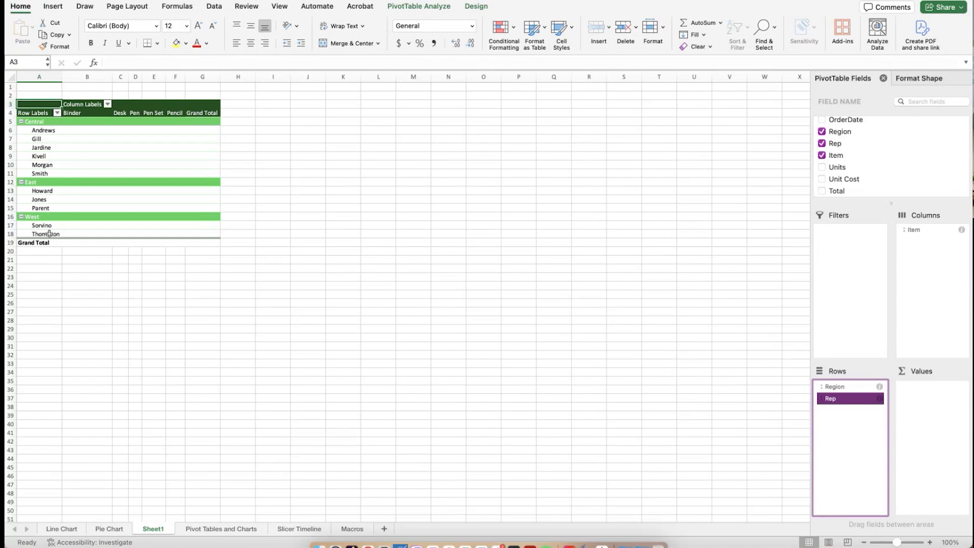
Move Region from Rows to Filters and look through the filter choices for the row labels, column labels and Region
{"action": "left_click", "coordinate": [834, 388]}
{"action": "left_click_drag", "start_coordinate": [835, 388], "coordinate": [845, 257]}
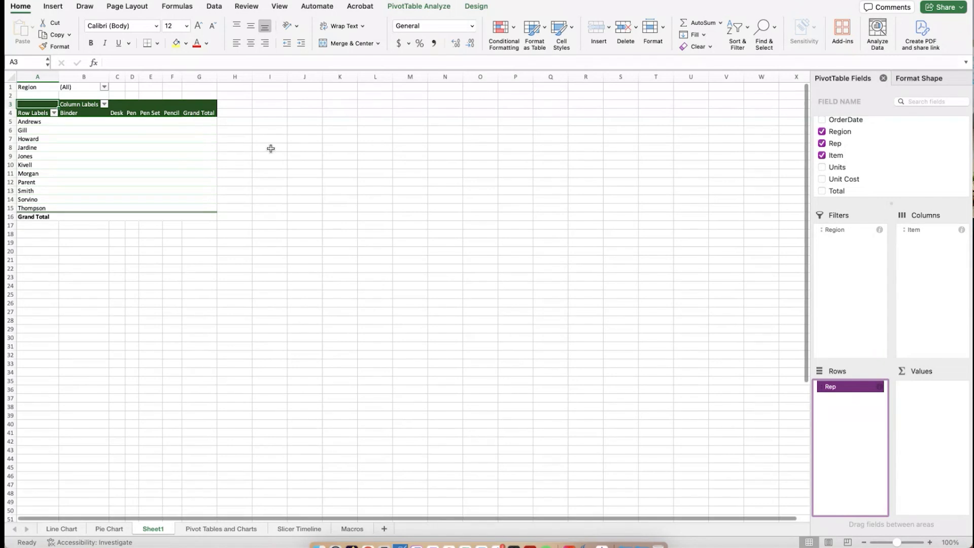
{"action": "left_click", "coordinate": [54, 113]}
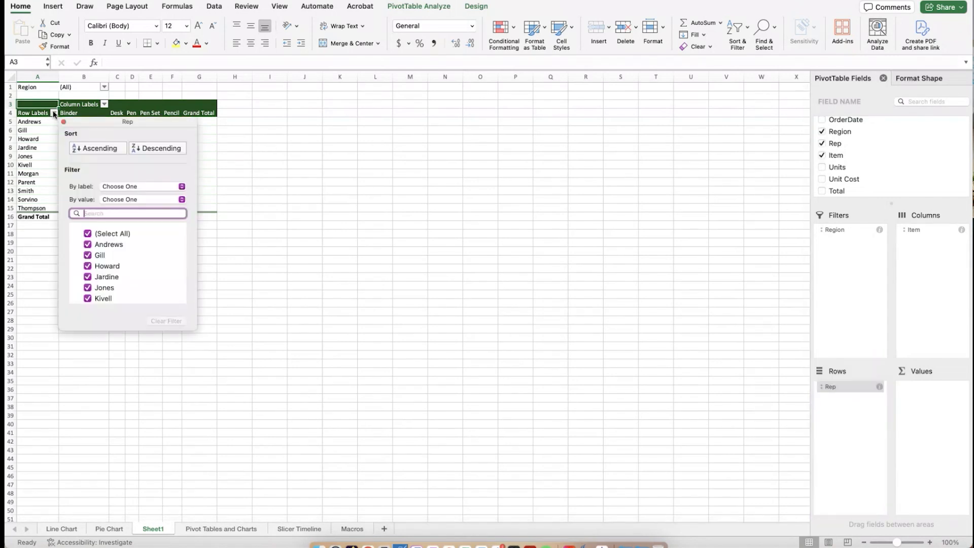
{"action": "scroll", "coordinate": [131, 251], "scroll_direction": "down", "scroll_amount": 3}
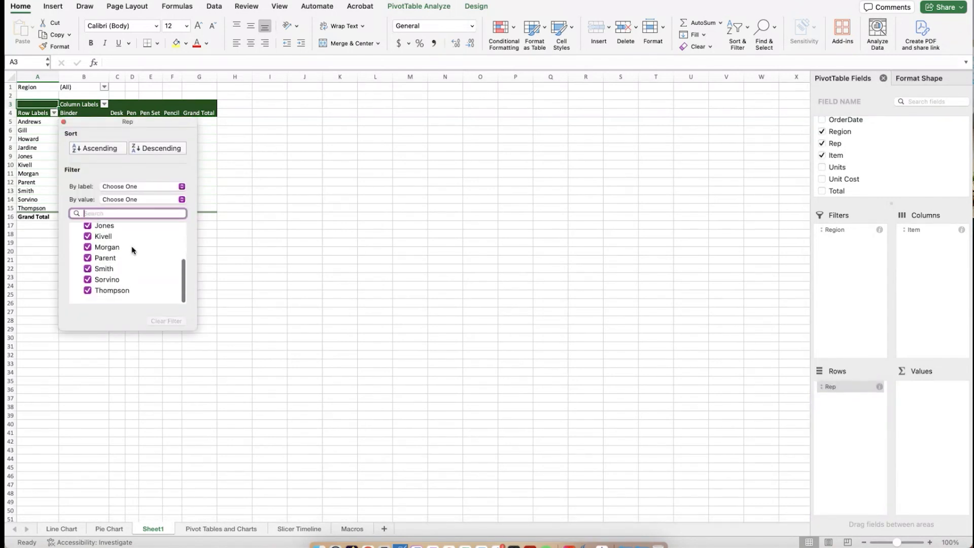
{"action": "scroll", "coordinate": [133, 250], "scroll_direction": "up", "scroll_amount": 3}
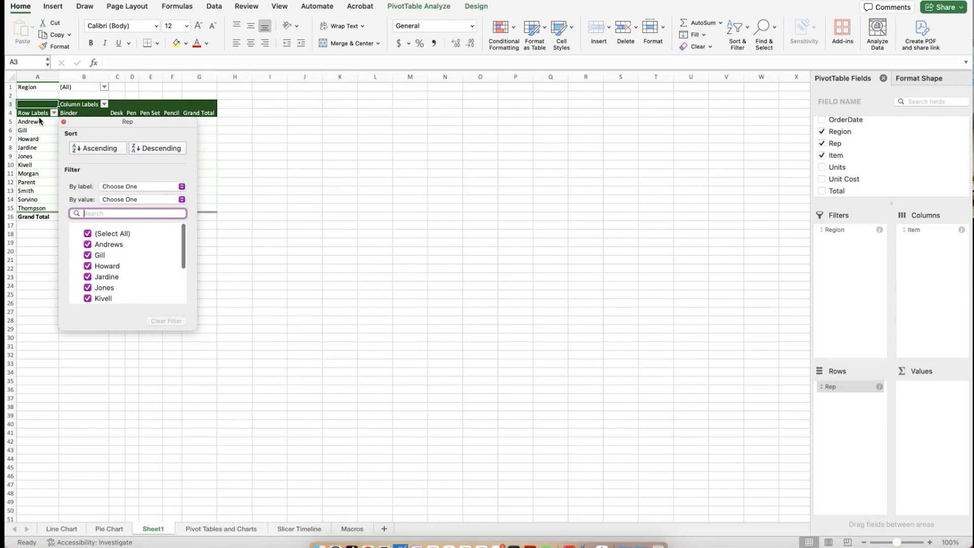
{"action": "left_click", "coordinate": [105, 105]}
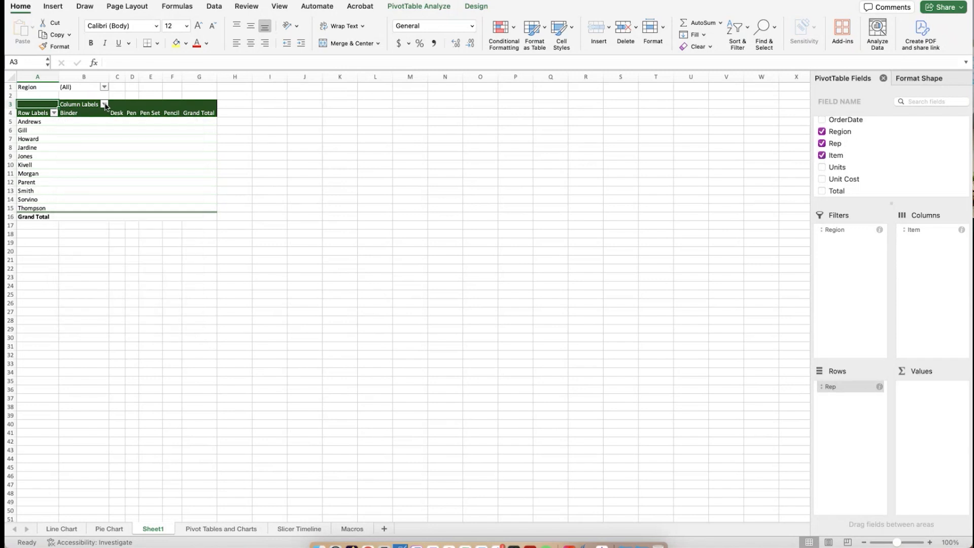
{"action": "left_click", "coordinate": [105, 104]}
{"action": "left_click", "coordinate": [105, 105]}
{"action": "left_click", "coordinate": [104, 88]}
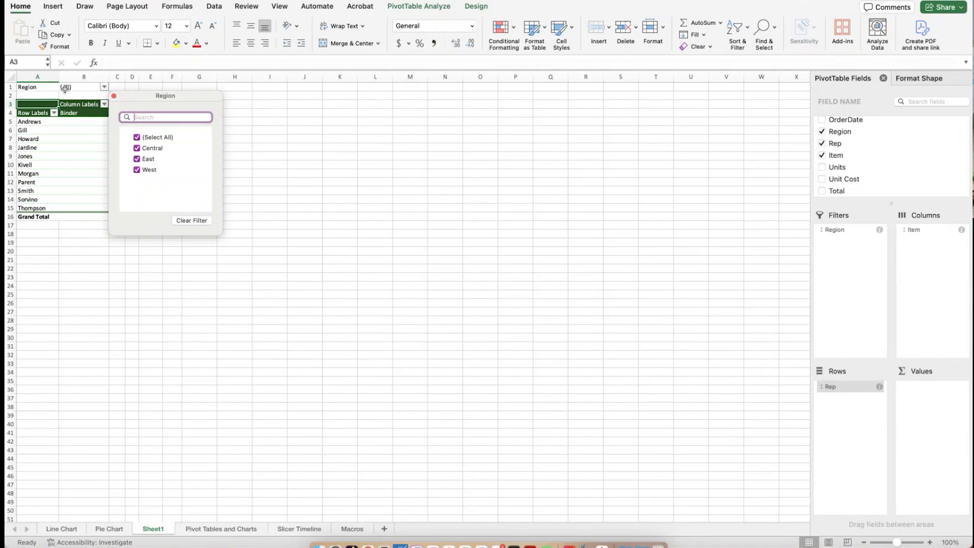
{"action": "left_click", "coordinate": [104, 87]}
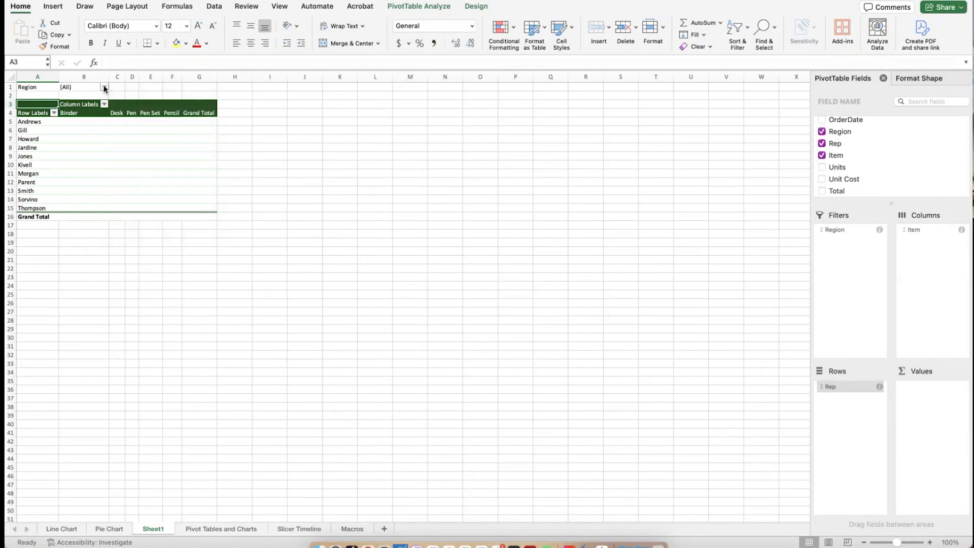
Try filtering the PivotTable by Region, first excluding Central and then including only Central
{"action": "left_click", "coordinate": [104, 87]}
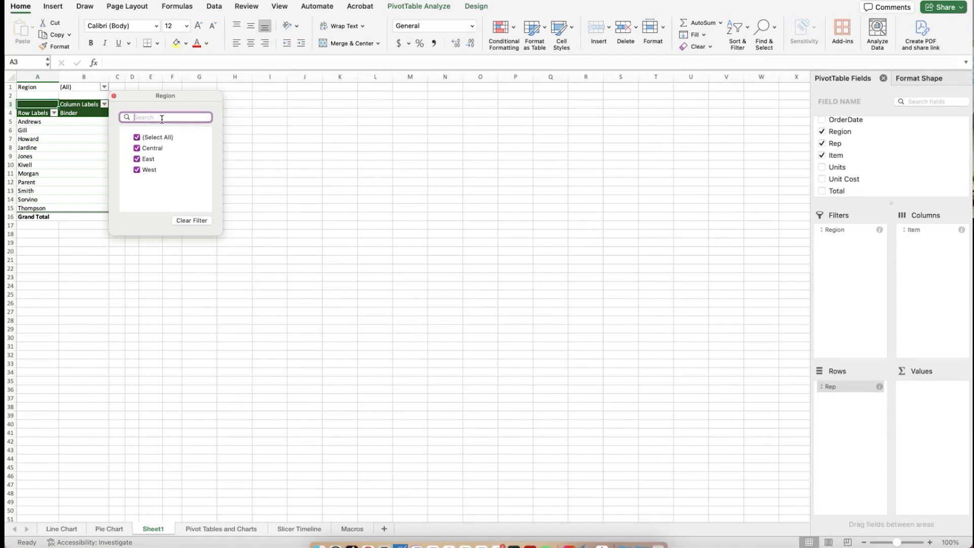
{"action": "left_click", "coordinate": [137, 148]}
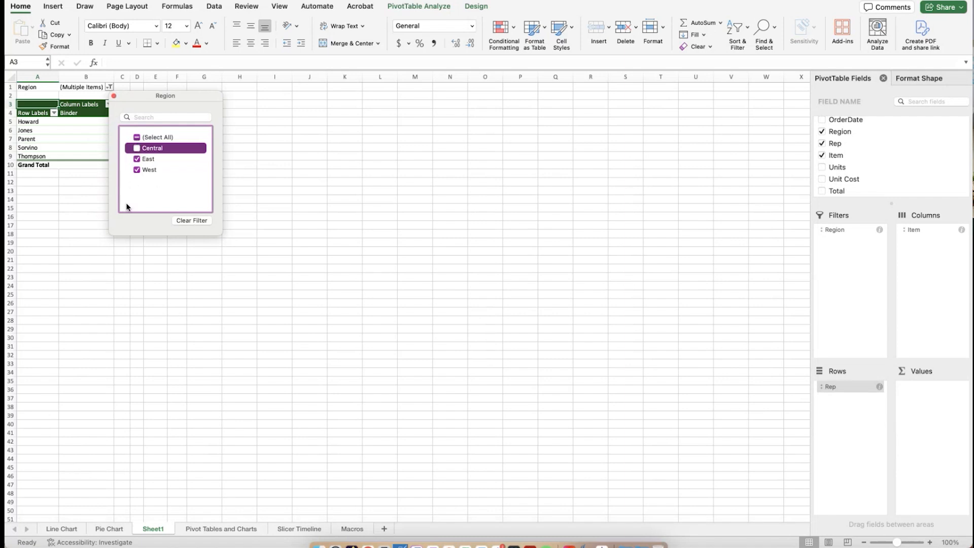
{"action": "left_click", "coordinate": [138, 149]}
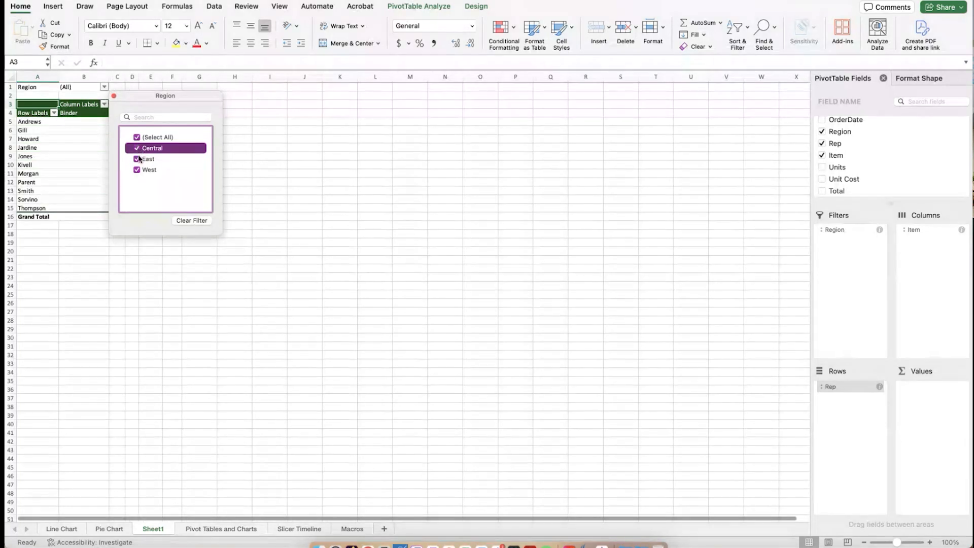
{"action": "left_click", "coordinate": [138, 138]}
{"action": "left_click", "coordinate": [137, 149]}
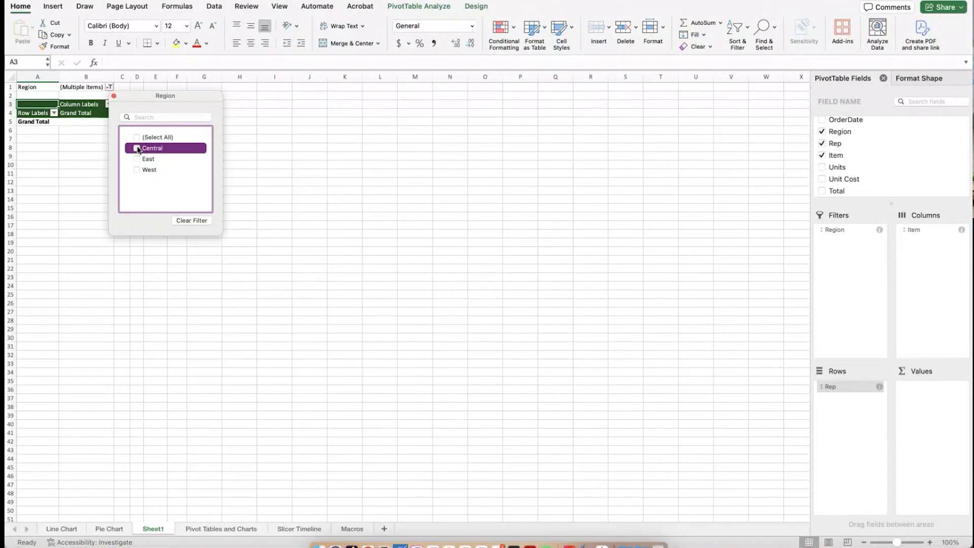
{"action": "left_click_drag", "start_coordinate": [144, 103], "coordinate": [437, 126]}
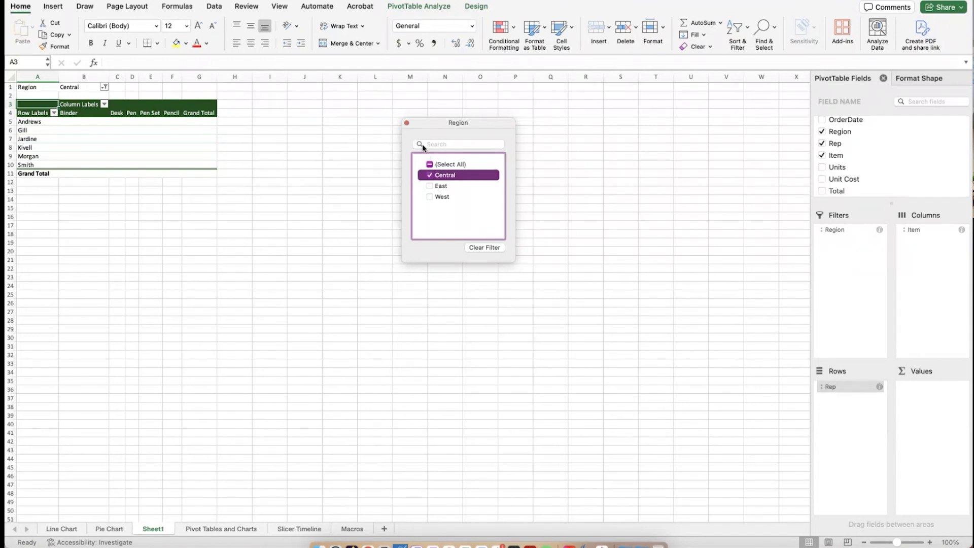
Reset the Region filter to all regions and return Region to the Rows area above Rep
{"action": "left_click", "coordinate": [431, 165]}
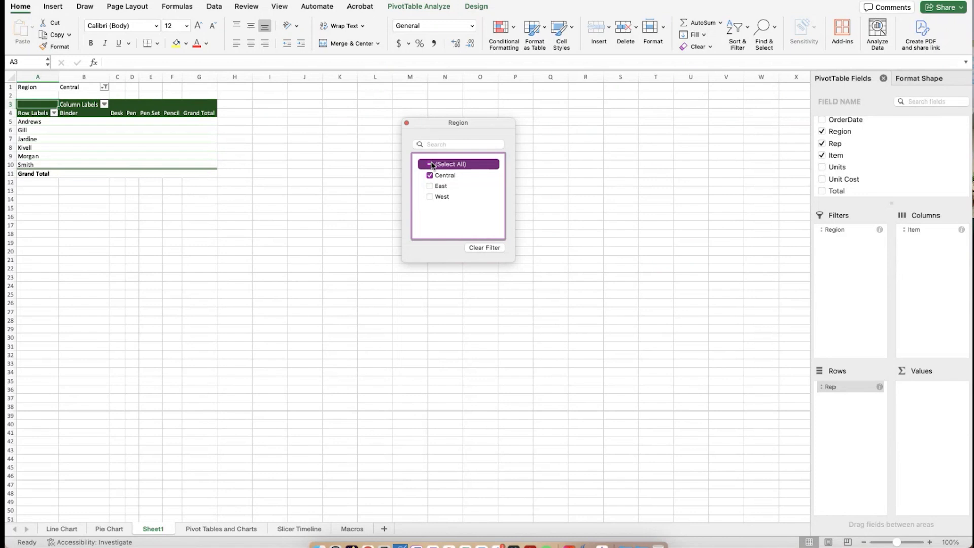
{"action": "left_click", "coordinate": [406, 123]}
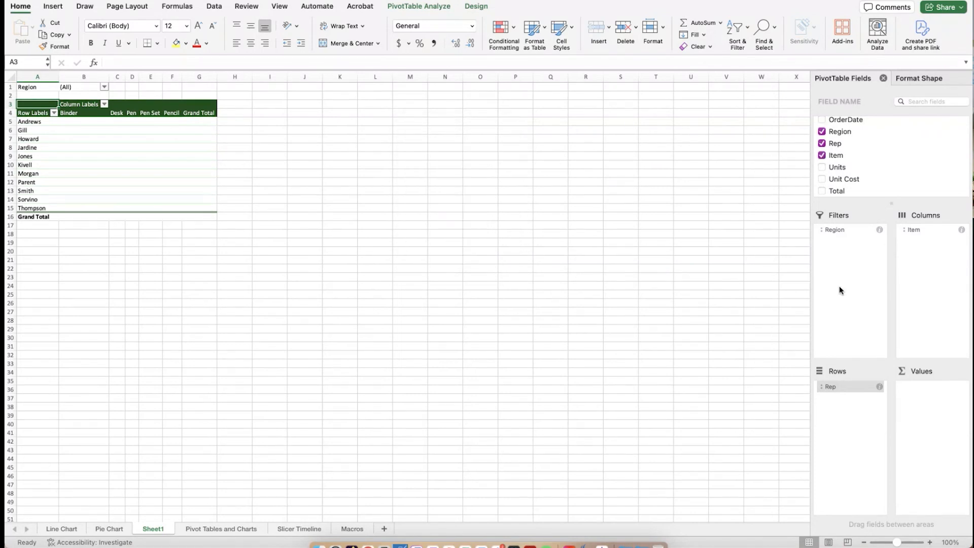
{"action": "left_click_drag", "start_coordinate": [832, 230], "coordinate": [840, 391]}
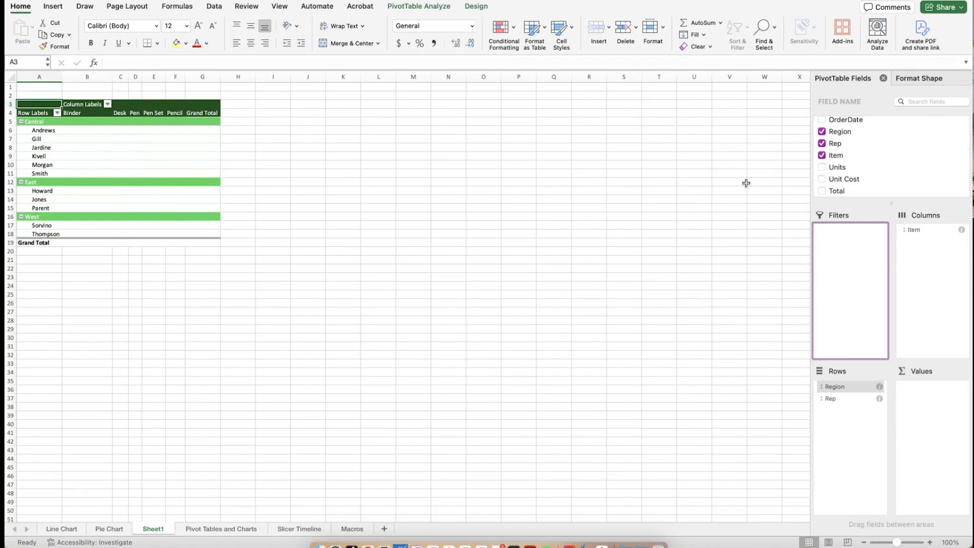
Add the Total field to the PivotTable's Values as a sum and enlarge the sheet to 202%
{"action": "left_click", "coordinate": [843, 192]}
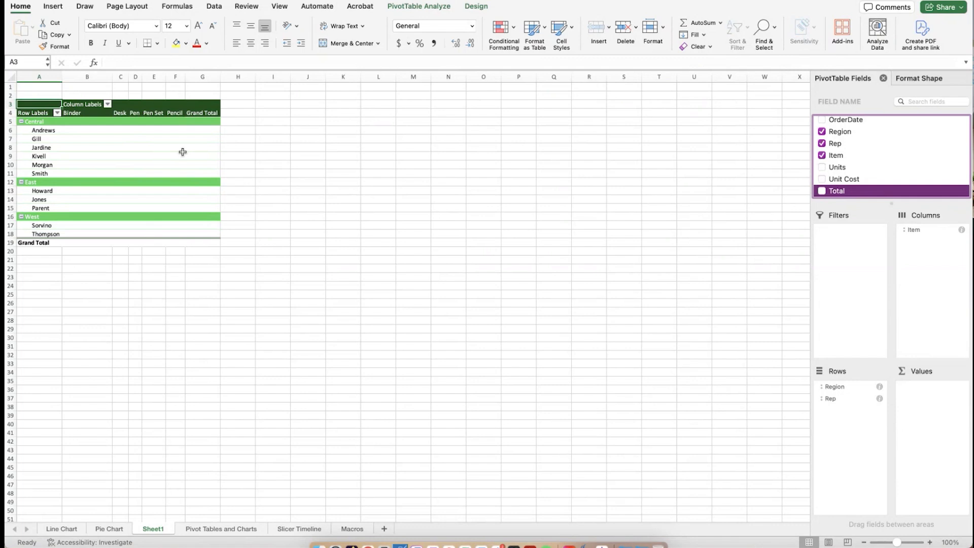
{"action": "left_click", "coordinate": [823, 191]}
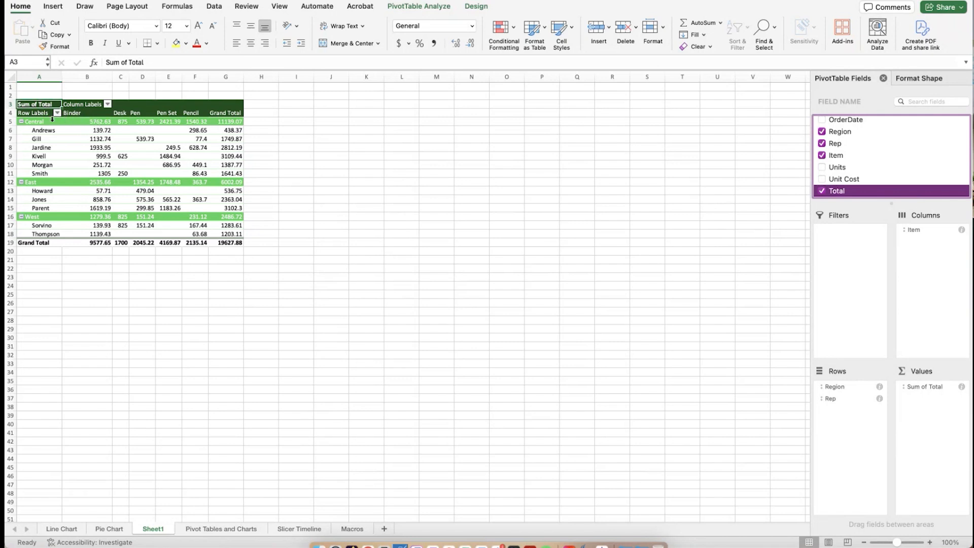
{"action": "left_click", "coordinate": [94, 123]}
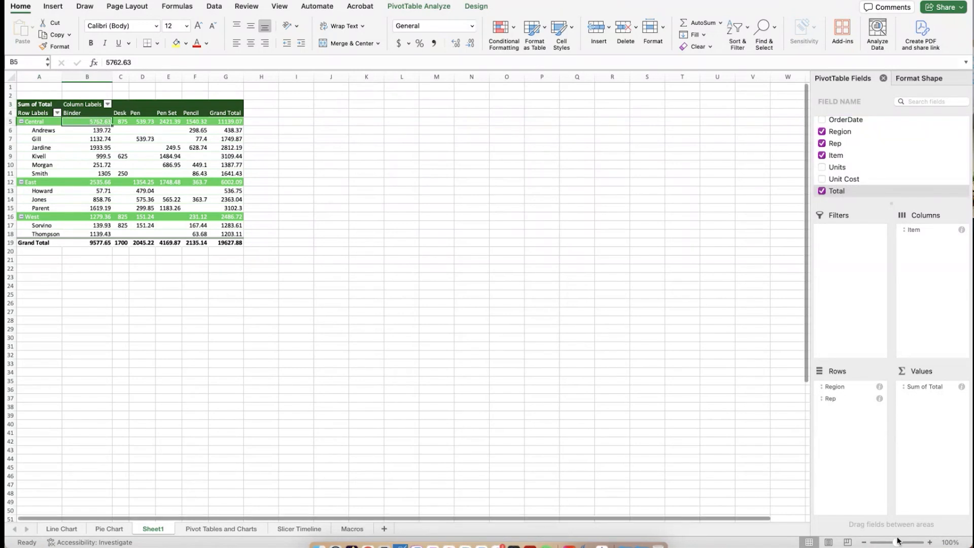
{"action": "left_click_drag", "start_coordinate": [904, 543], "coordinate": [906, 543]}
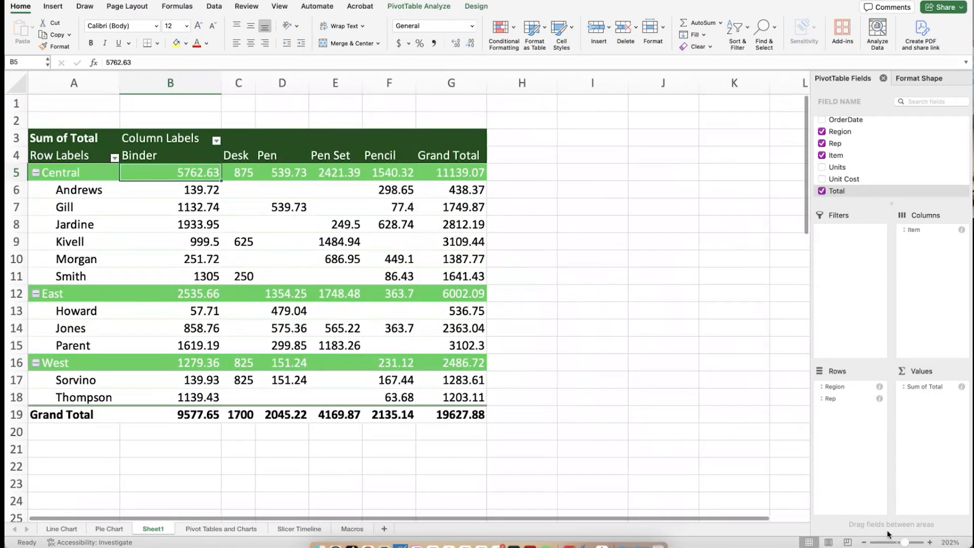
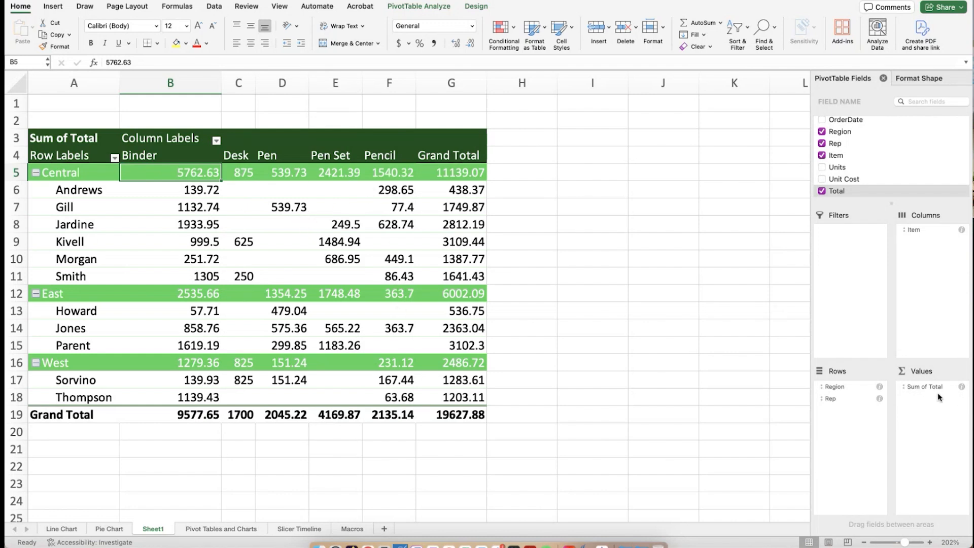
Examine the summary functions available for the Sum of Total field, leaving its settings as they are
{"action": "left_click", "coordinate": [904, 388]}
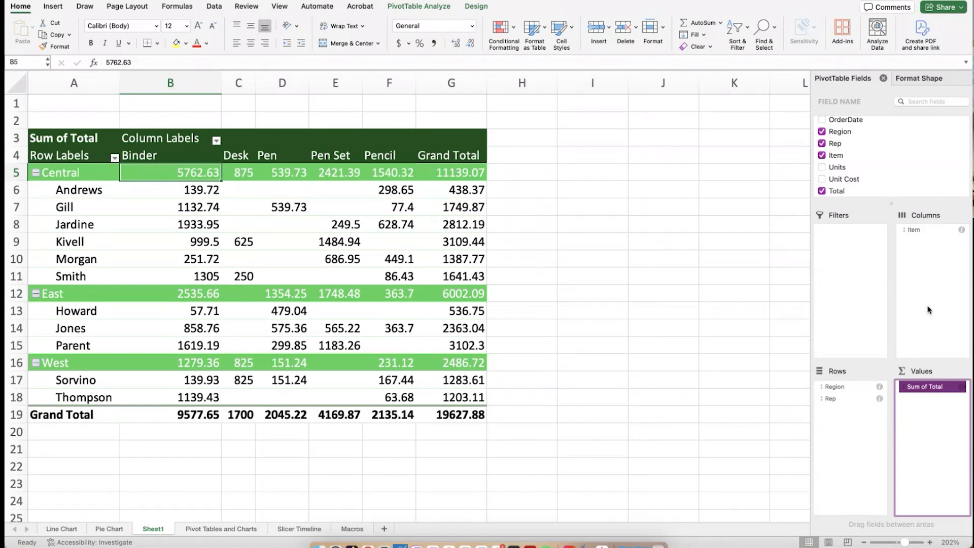
{"action": "left_click", "coordinate": [963, 388]}
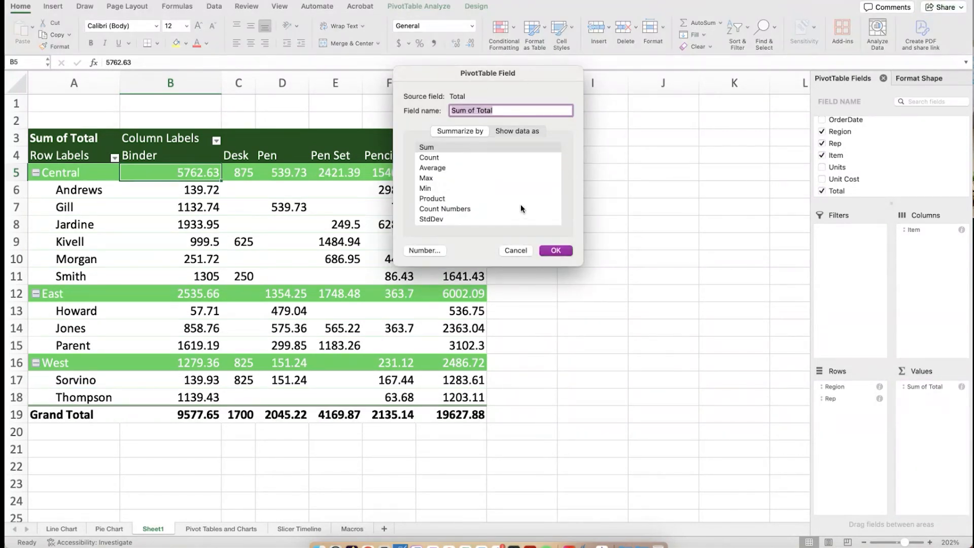
{"action": "left_click_drag", "start_coordinate": [528, 79], "coordinate": [650, 101]}
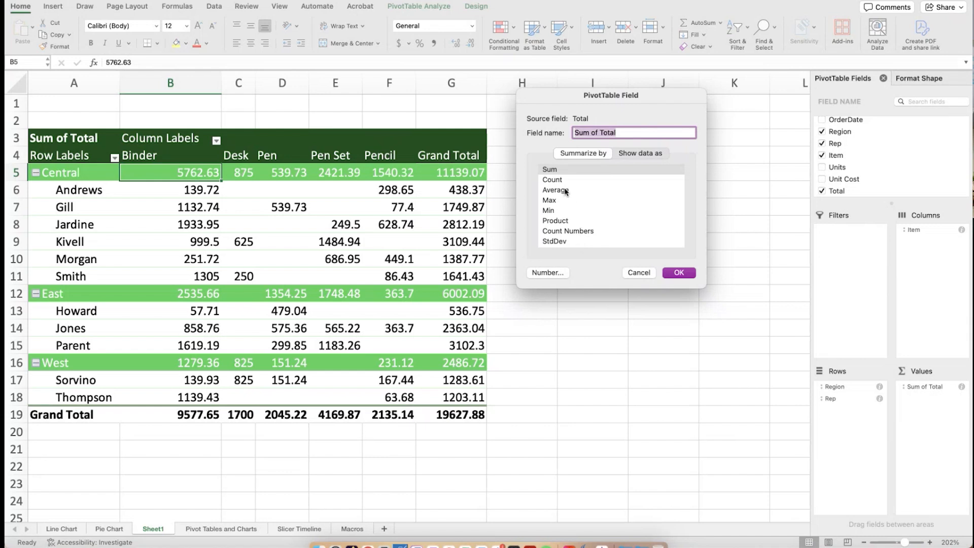
{"action": "left_click", "coordinate": [638, 273]}
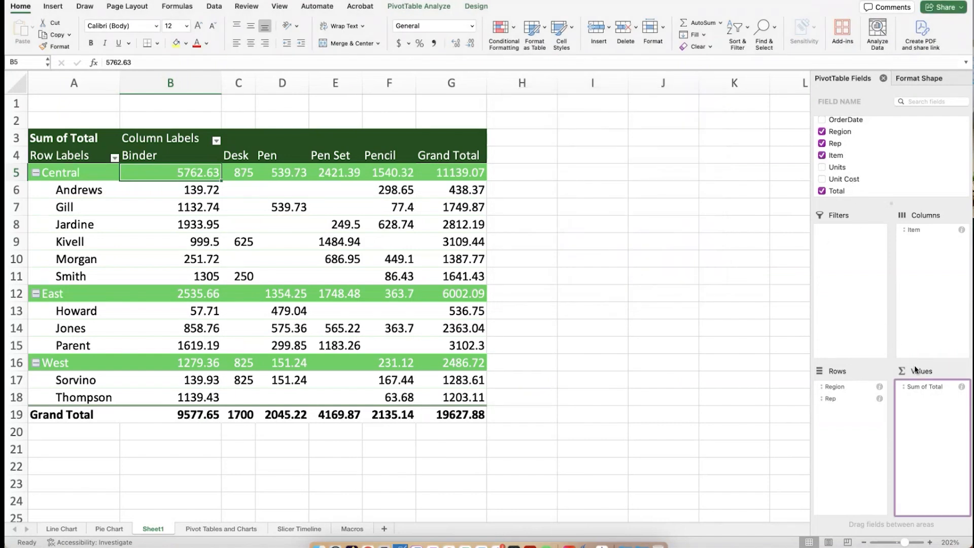
Replace Total with Units in the PivotTable's Values area
{"action": "left_click", "coordinate": [935, 387]}
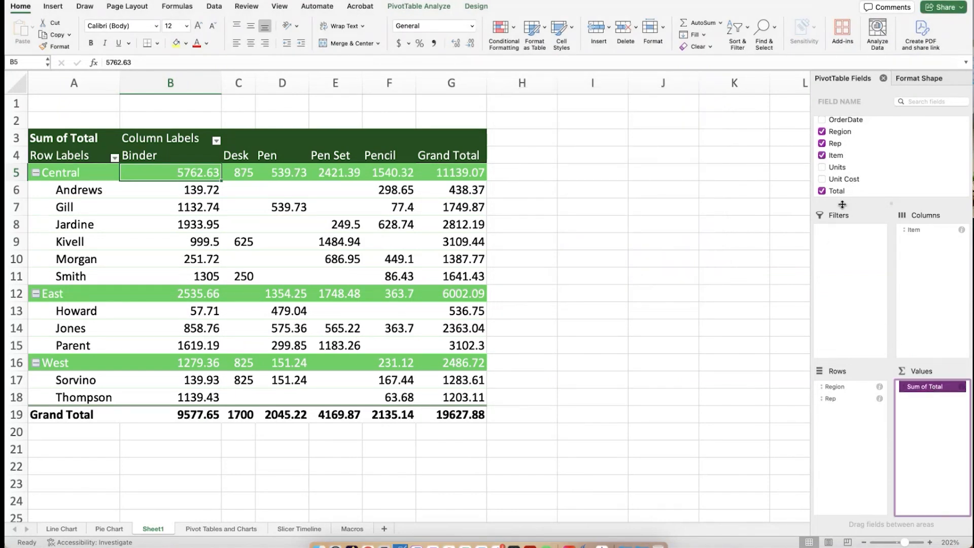
{"action": "left_click", "coordinate": [833, 190]}
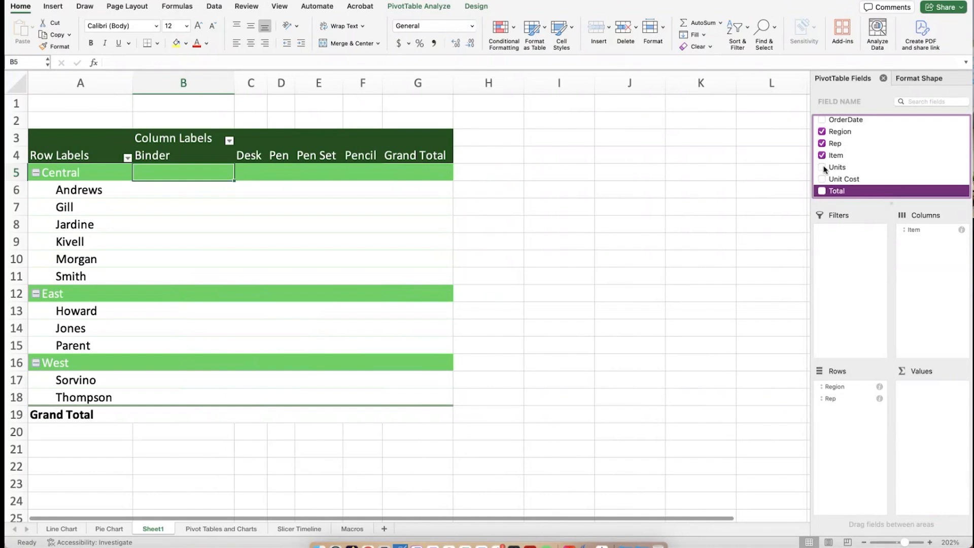
{"action": "left_click", "coordinate": [834, 168]}
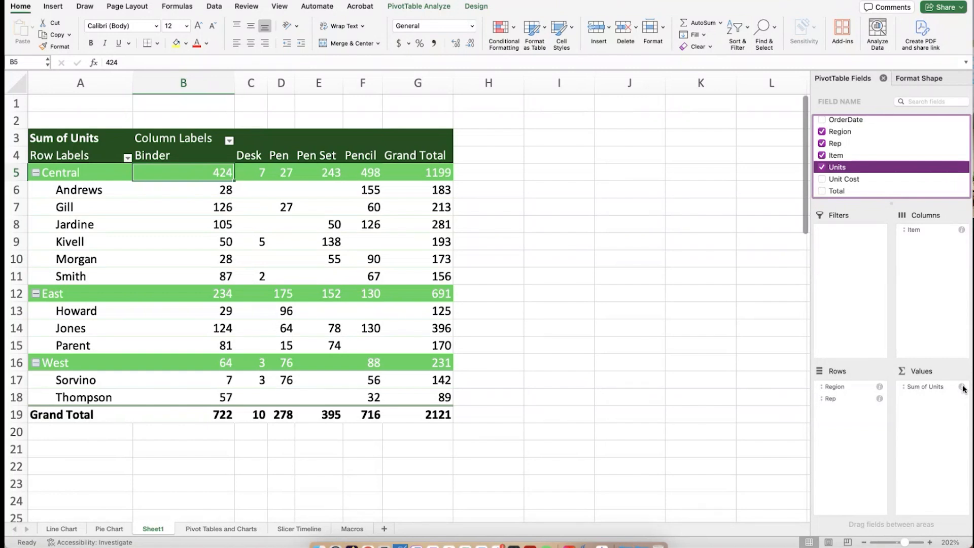
{"action": "scroll", "coordinate": [316, 244], "scroll_direction": "down", "scroll_amount": 2}
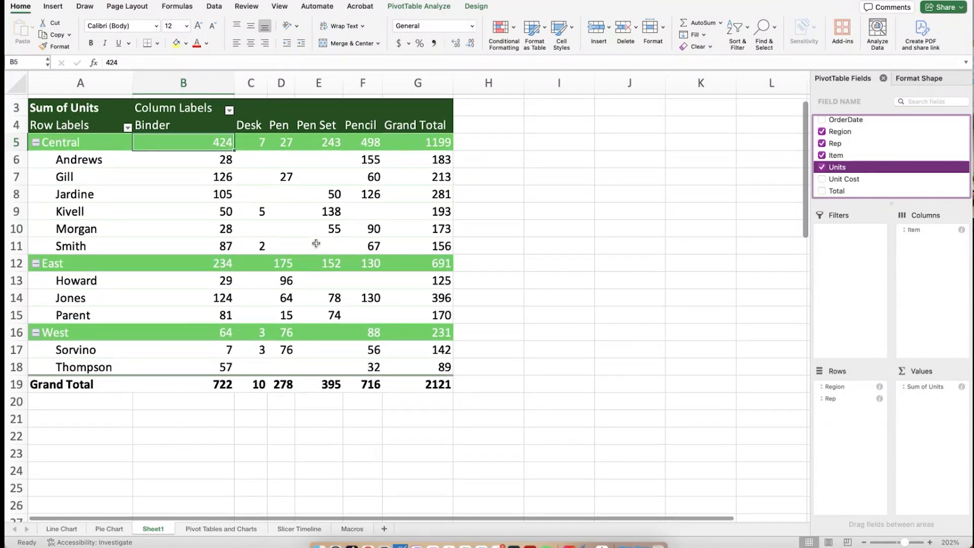
Summarize the Units field in the PivotTable's Values by Count
{"action": "left_click", "coordinate": [961, 386]}
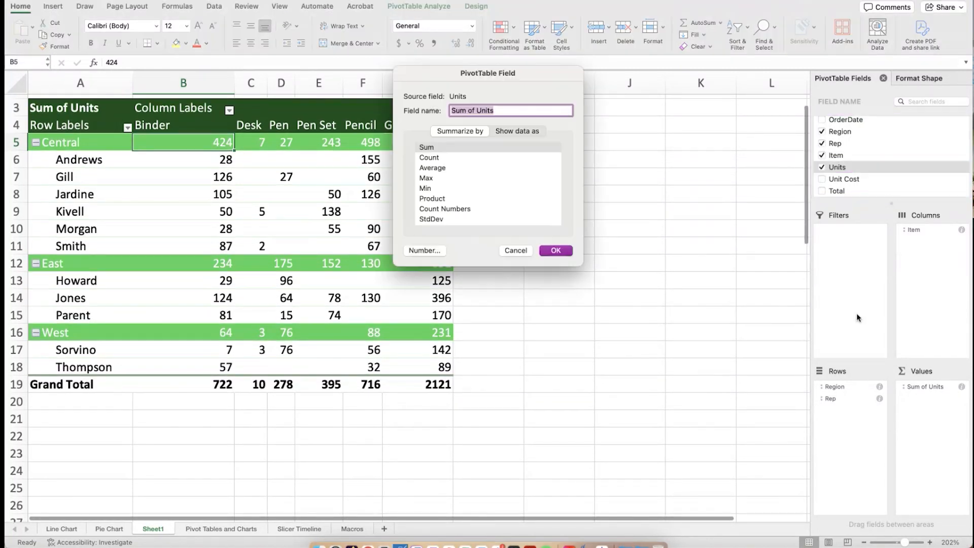
{"action": "left_click", "coordinate": [457, 158]}
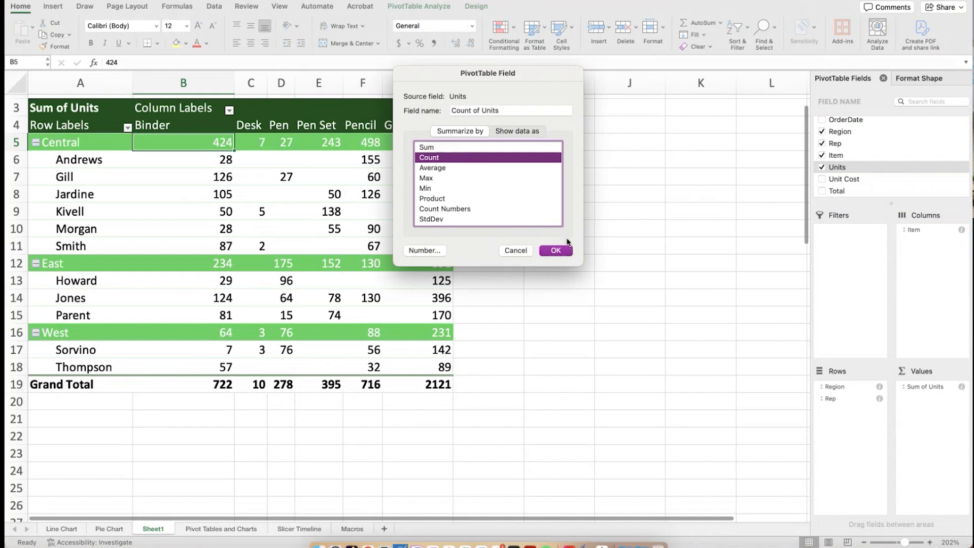
{"action": "left_click", "coordinate": [556, 250]}
{"action": "left_click", "coordinate": [556, 251]}
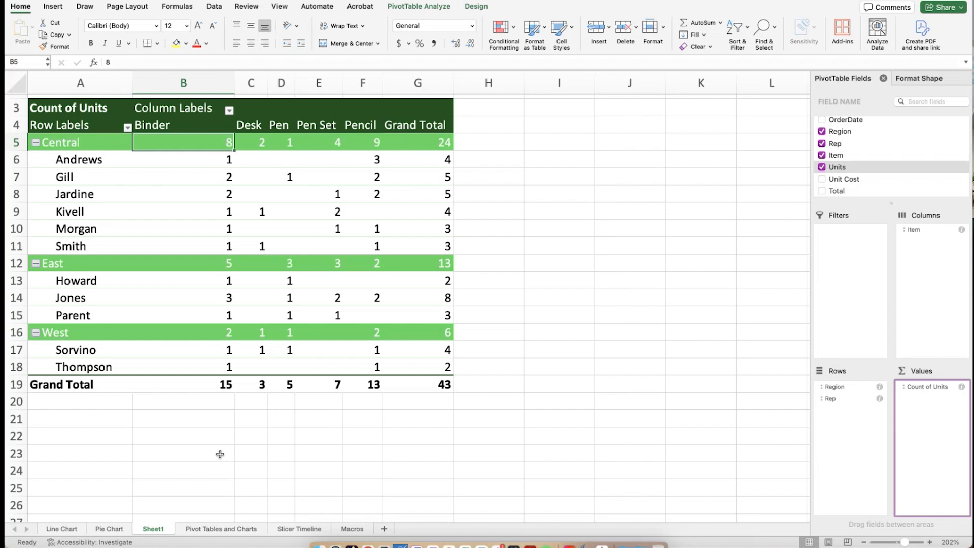
Review the source order records on the Pivot Tables and Charts sheet through to the last row
{"action": "left_click", "coordinate": [223, 530]}
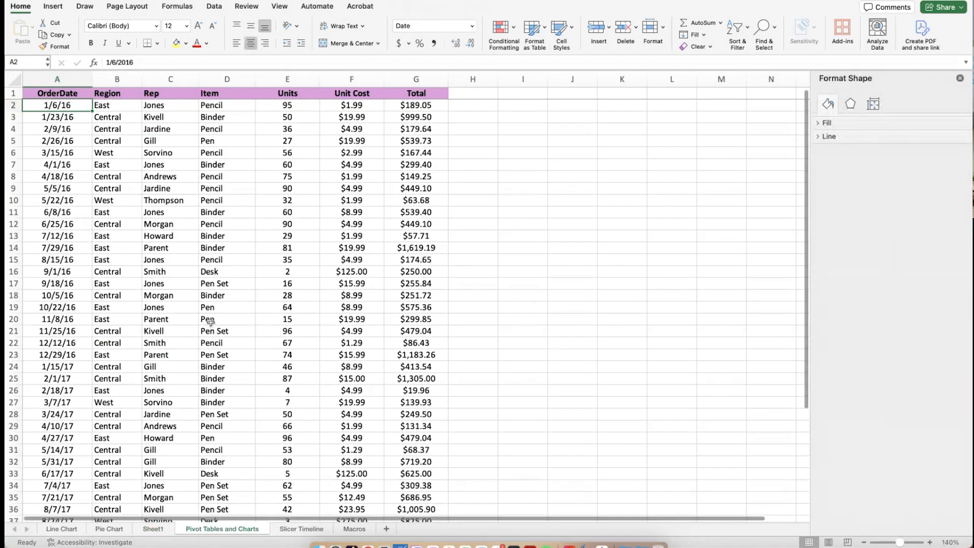
{"action": "scroll", "coordinate": [210, 321], "scroll_direction": "down", "scroll_amount": 5}
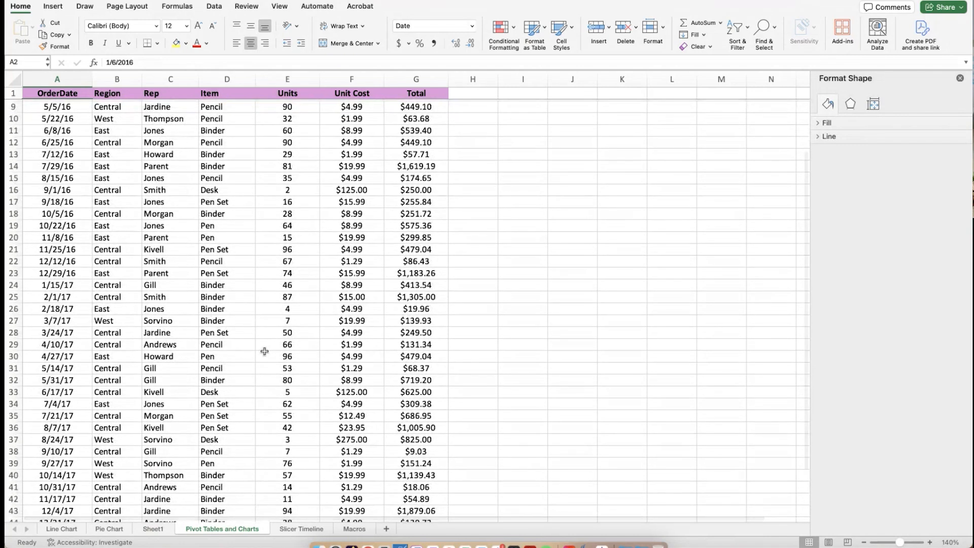
{"action": "scroll", "coordinate": [242, 348], "scroll_direction": "up", "scroll_amount": 5}
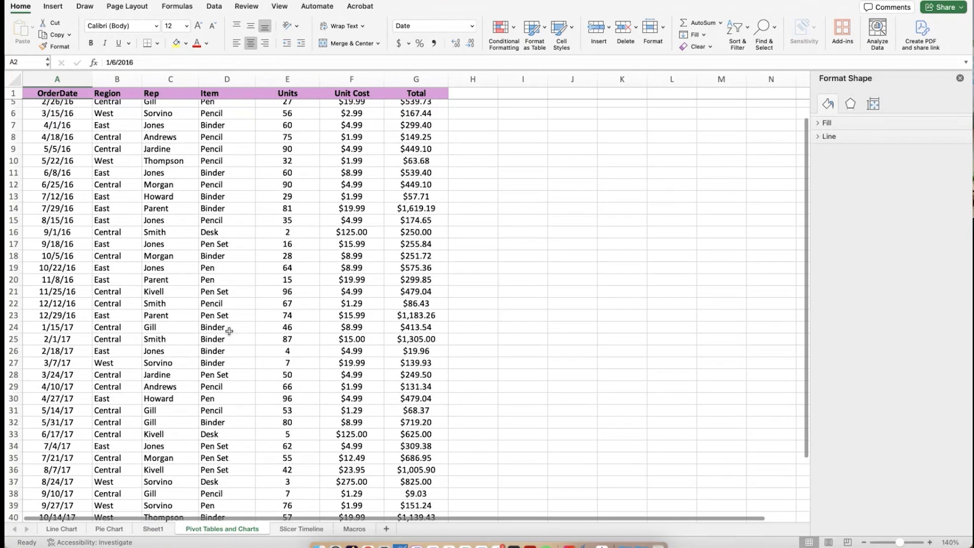
{"action": "scroll", "coordinate": [229, 331], "scroll_direction": "up", "scroll_amount": 2}
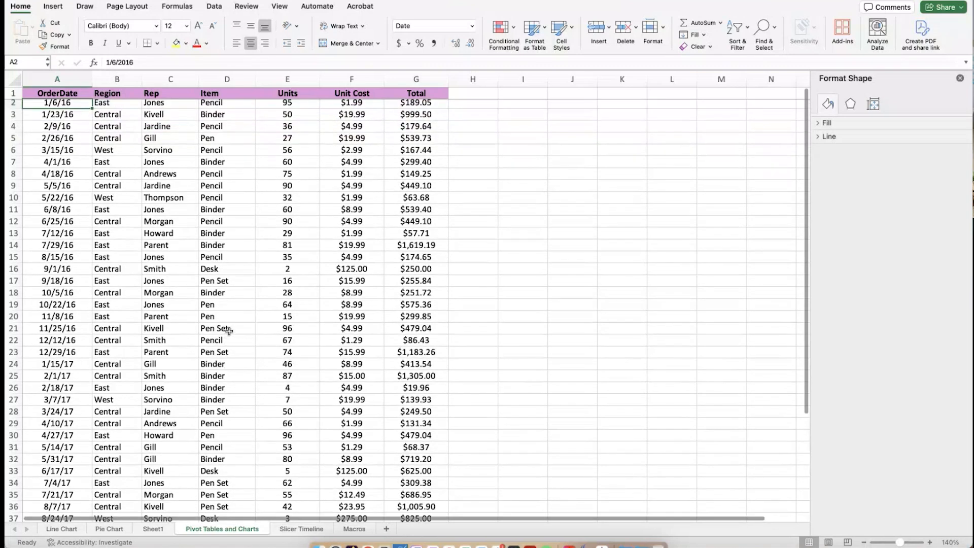
{"action": "scroll", "coordinate": [230, 332], "scroll_direction": "up", "scroll_amount": 1}
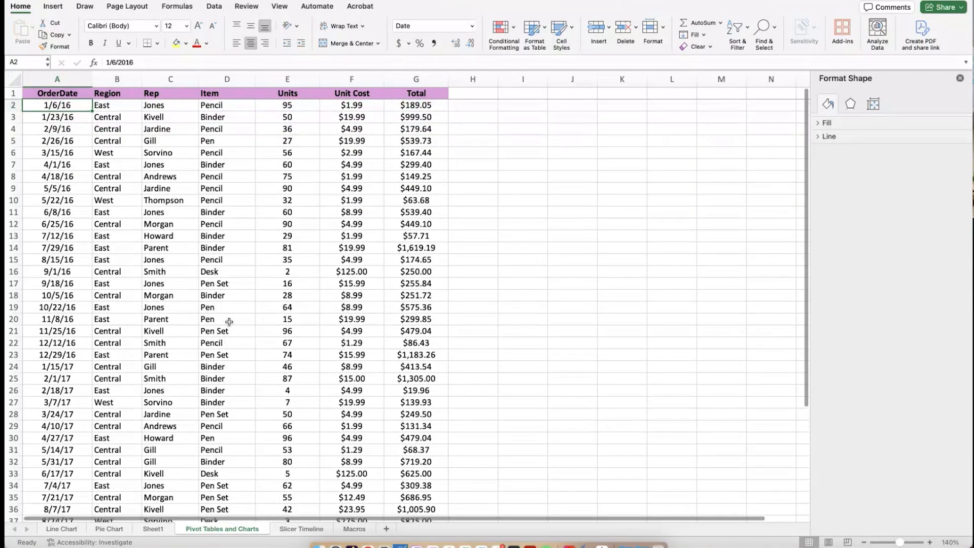
{"action": "scroll", "coordinate": [189, 354], "scroll_direction": "down", "scroll_amount": 13}
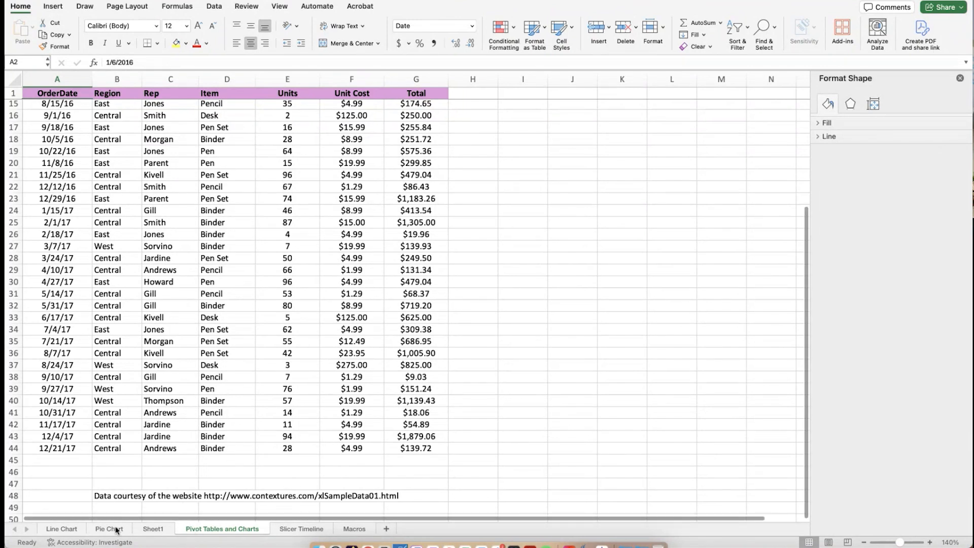
Return to Sheet1 and summarize the PivotTable's Units field by Sum
{"action": "left_click", "coordinate": [153, 529]}
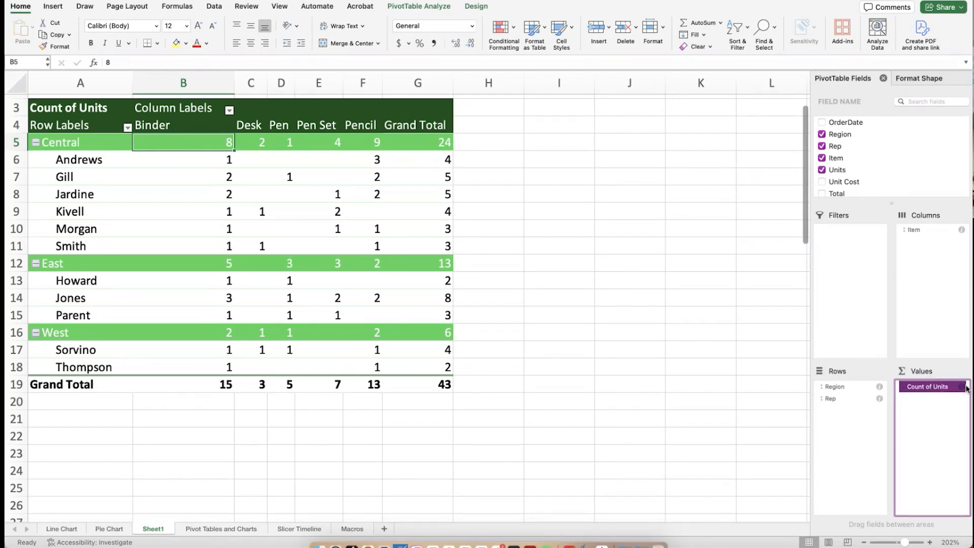
{"action": "left_click", "coordinate": [963, 387]}
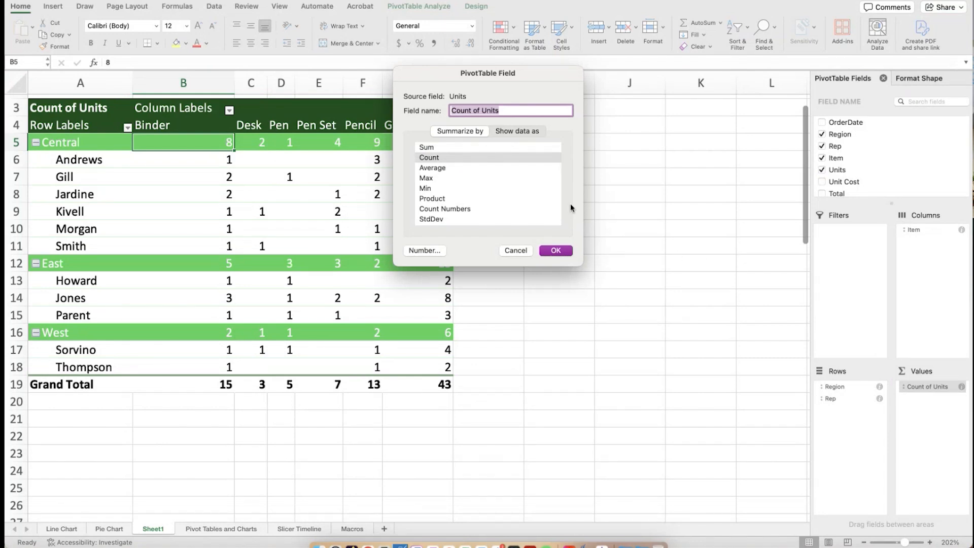
{"action": "left_click", "coordinate": [459, 149]}
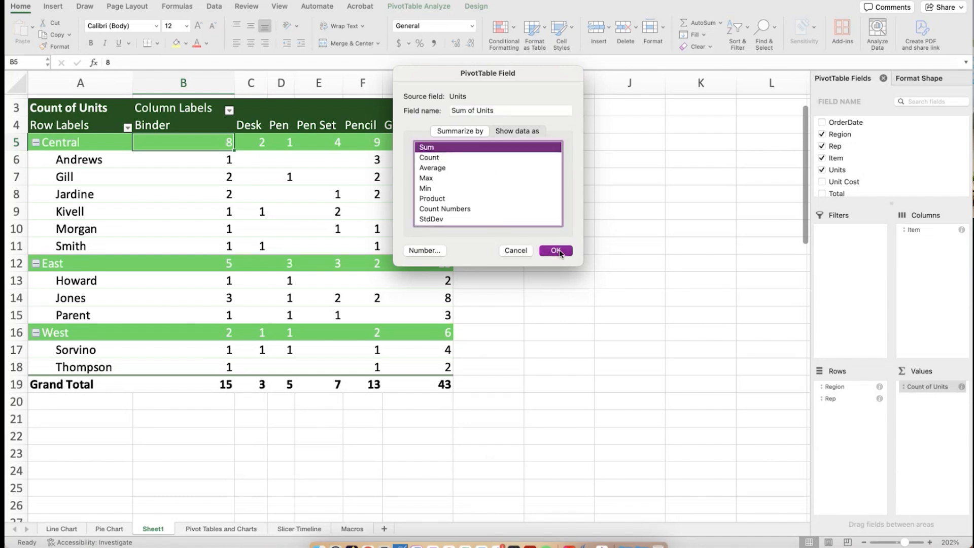
{"action": "left_click", "coordinate": [556, 251]}
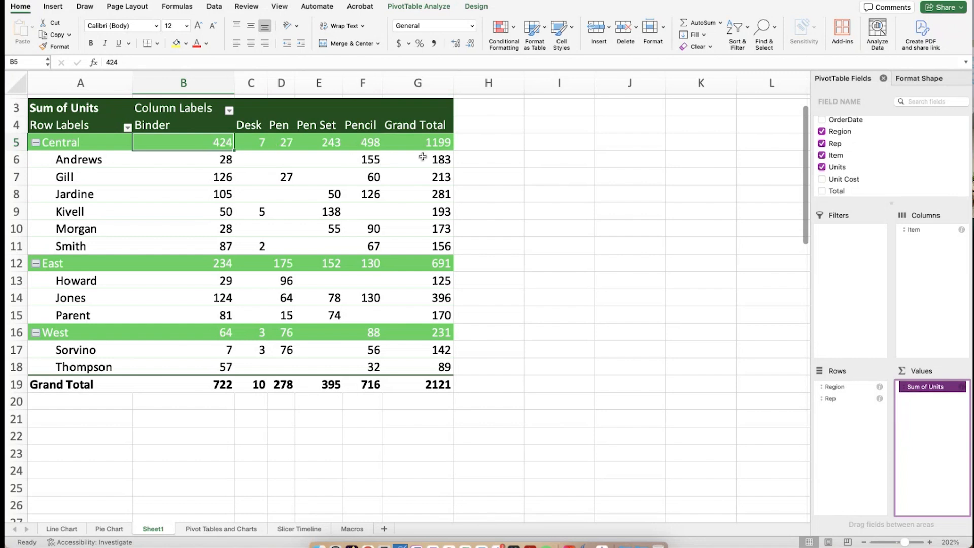
Remove the Rep field from the PivotTable's Rows area
{"action": "left_click", "coordinate": [839, 398]}
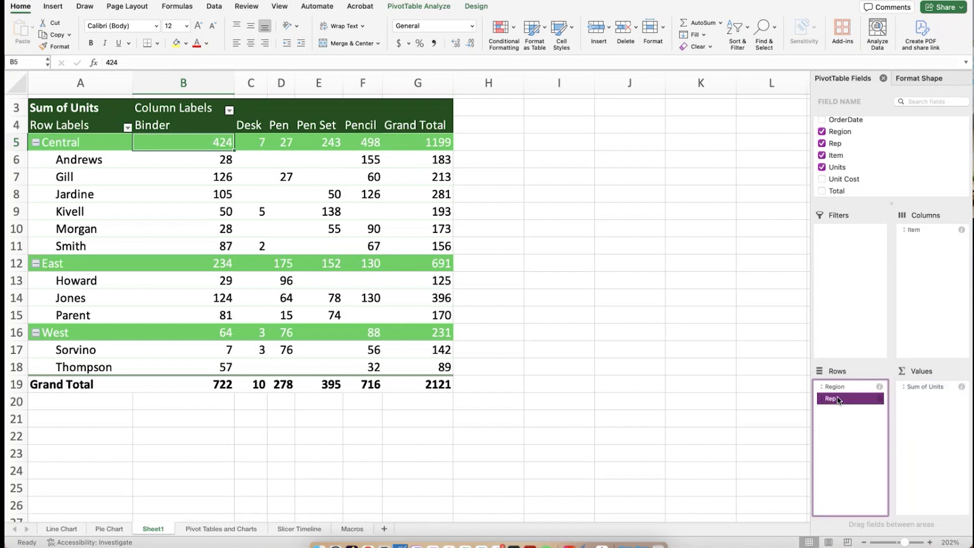
{"action": "mouse_move", "coordinate": [838, 400]}
{"action": "left_mouse_down"}
{"action": "mouse_move", "coordinate": [858, 325]}
{"action": "mouse_move", "coordinate": [849, 403]}
{"action": "left_mouse_up"}
{"action": "right_click", "coordinate": [848, 401]}
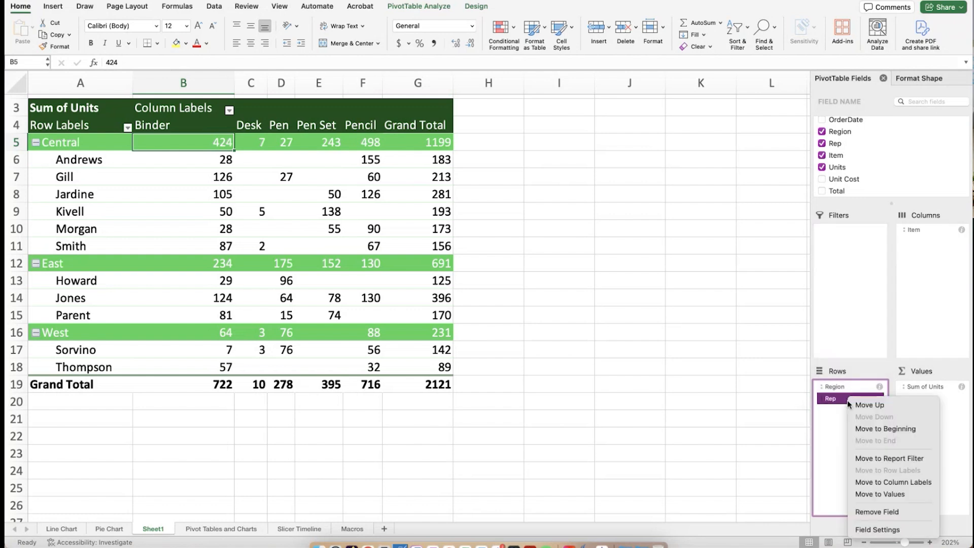
{"action": "left_click", "coordinate": [887, 512]}
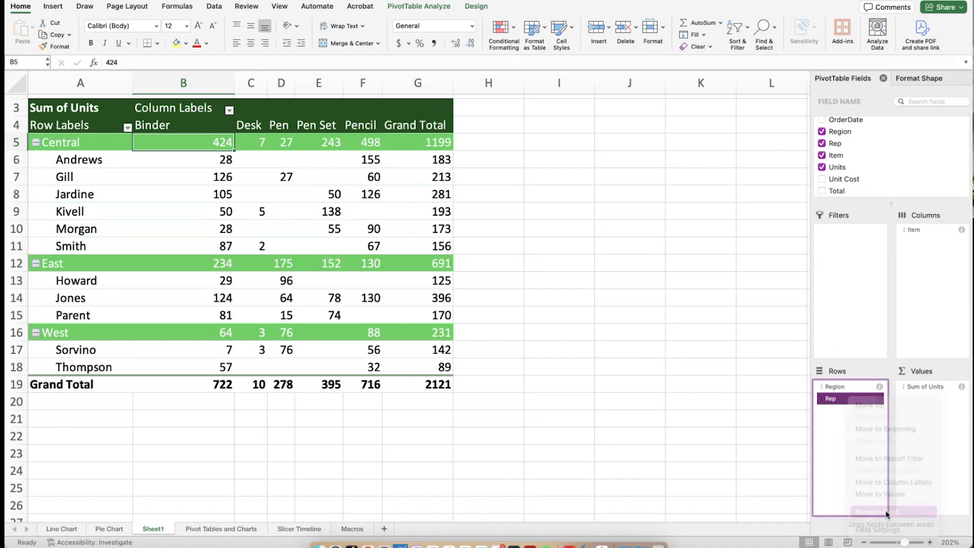
Add the Unit Cost field to the PivotTable's Values alongside Units
{"action": "scroll", "coordinate": [849, 178], "scroll_direction": "up", "scroll_amount": 1}
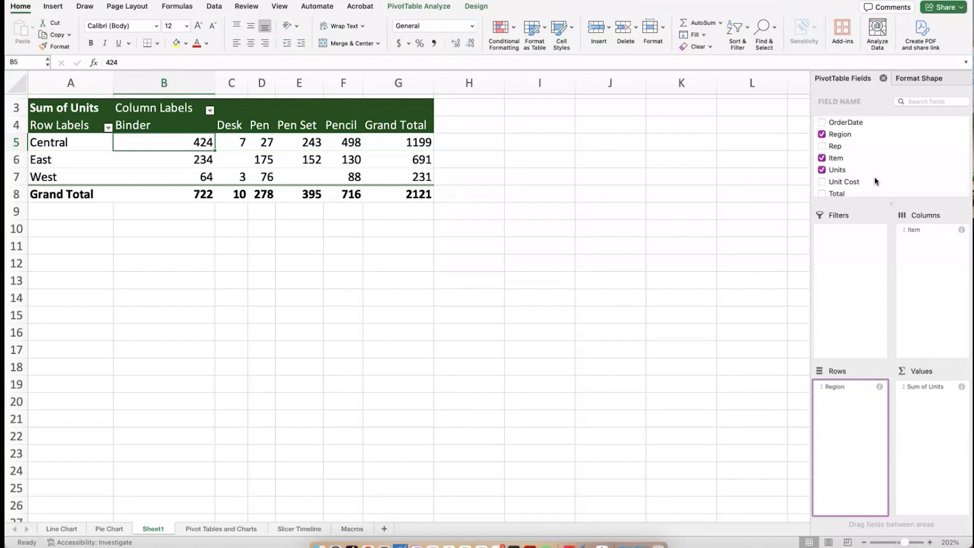
{"action": "scroll", "coordinate": [865, 176], "scroll_direction": "down", "scroll_amount": 1}
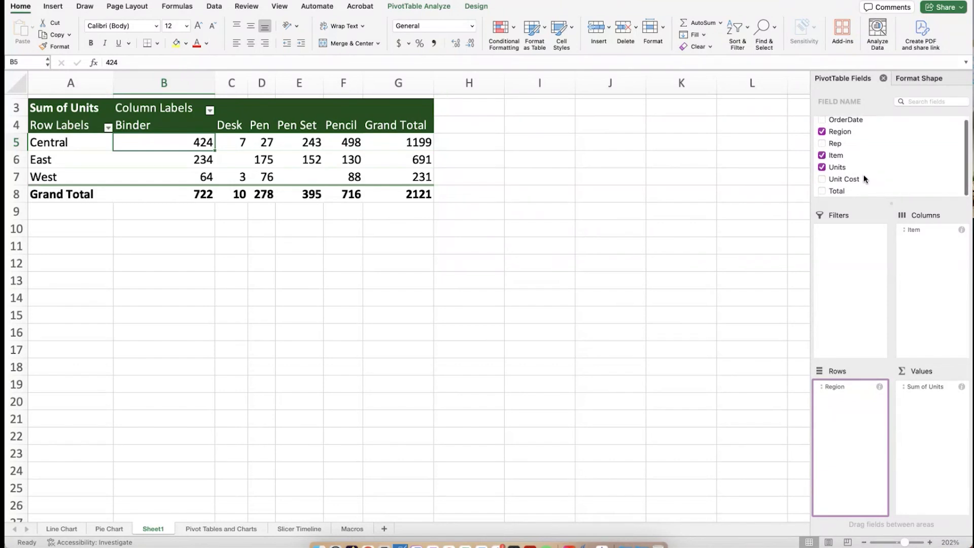
{"action": "left_click", "coordinate": [823, 180]}
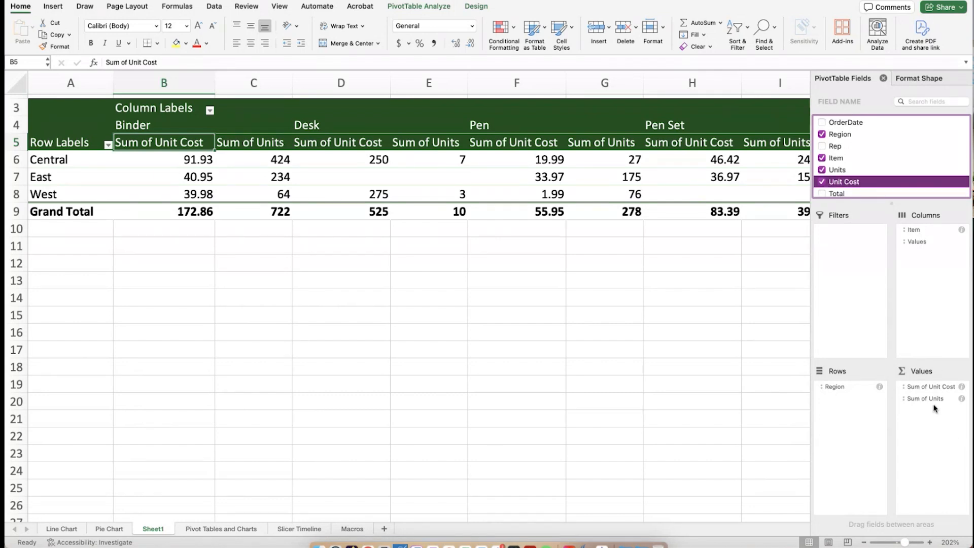
Move Units from the Values area to Rows below Region and check the regrouped PivotTable
{"action": "left_click_drag", "start_coordinate": [931, 397], "coordinate": [850, 401]}
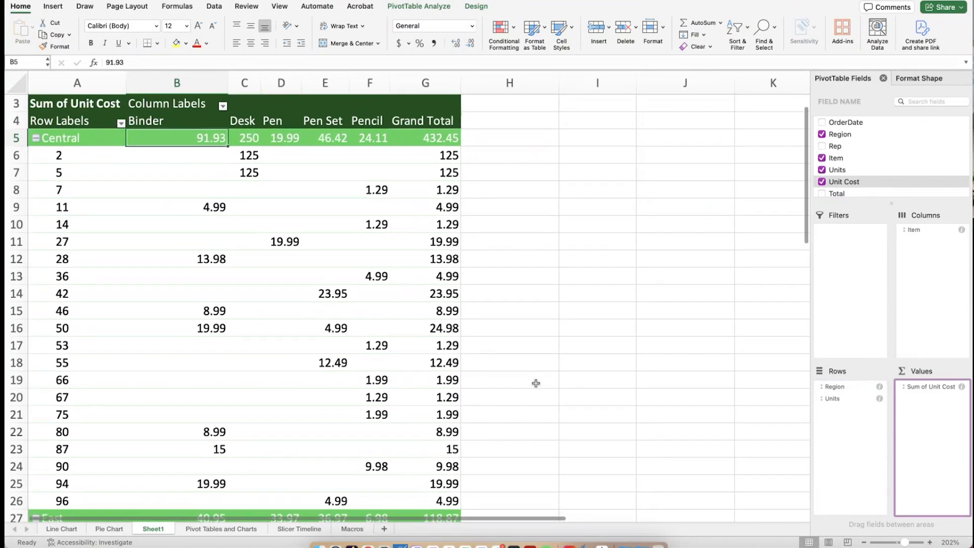
{"action": "scroll", "coordinate": [536, 383], "scroll_direction": "down", "scroll_amount": 1}
{"action": "scroll", "coordinate": [536, 383], "scroll_direction": "up", "scroll_amount": 1}
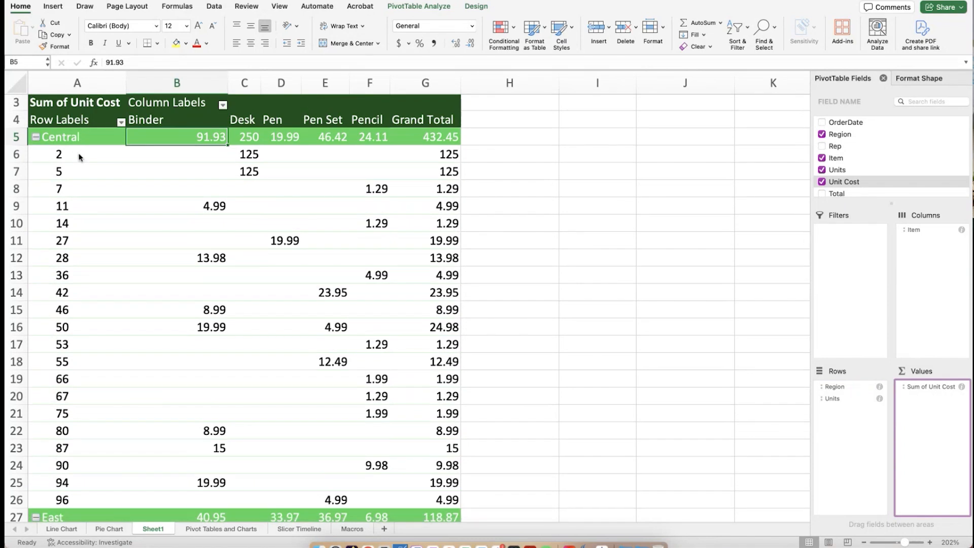
{"action": "scroll", "coordinate": [110, 375], "scroll_direction": "down", "scroll_amount": 1}
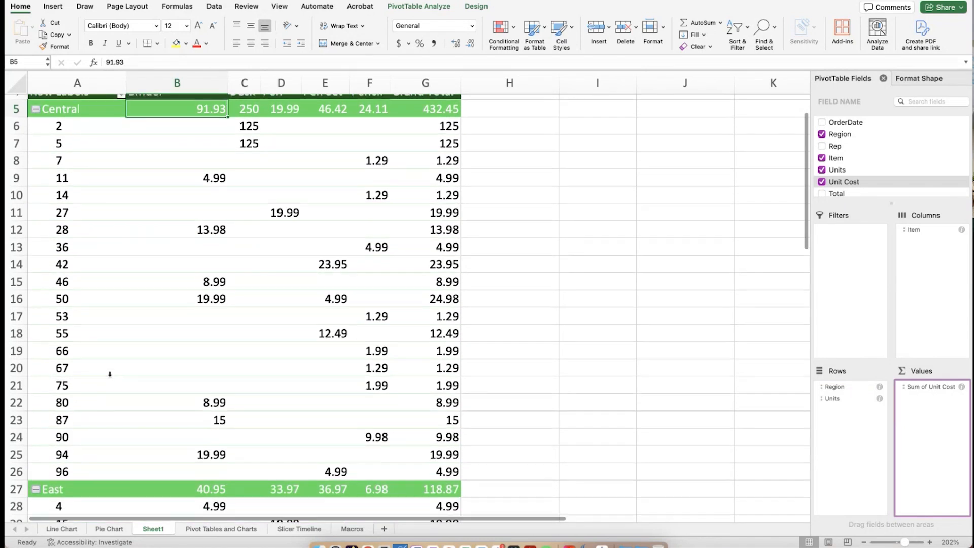
{"action": "scroll", "coordinate": [108, 374], "scroll_direction": "up", "scroll_amount": 2}
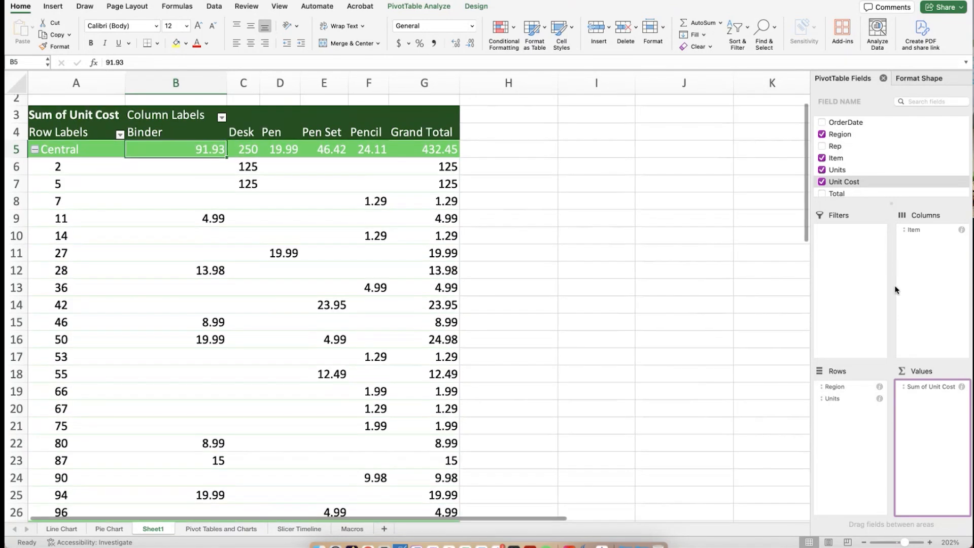
Swap Region and Item between Rows and Columns, placing Item above Units in the Rows area
{"action": "left_click_drag", "start_coordinate": [835, 388], "coordinate": [526, 379]}
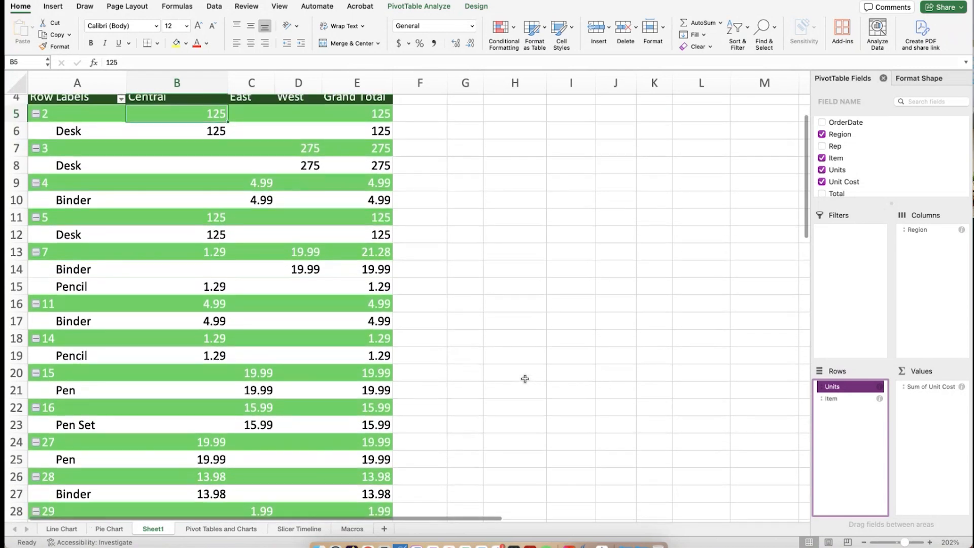
{"action": "left_click_drag", "start_coordinate": [836, 398], "coordinate": [839, 390]}
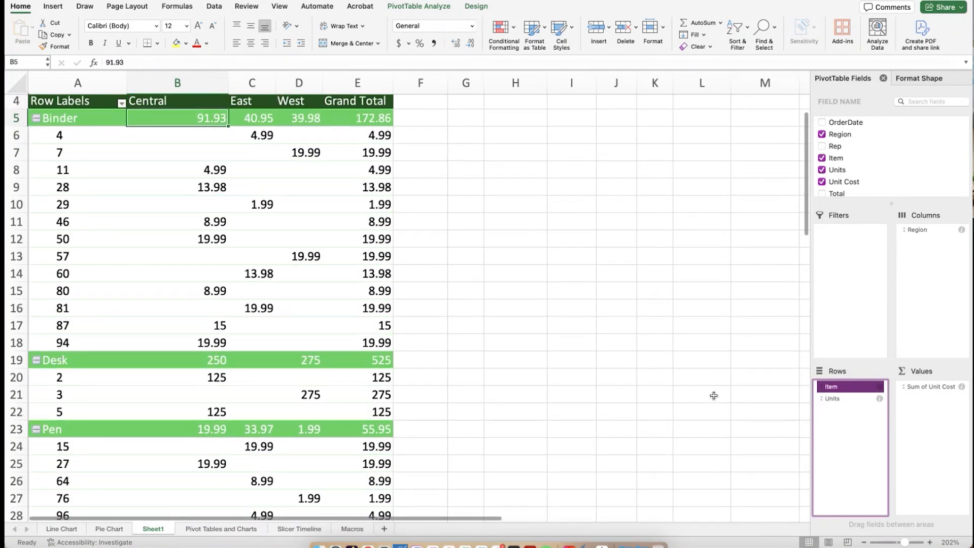
{"action": "scroll", "coordinate": [714, 394], "scroll_direction": "up", "scroll_amount": 3}
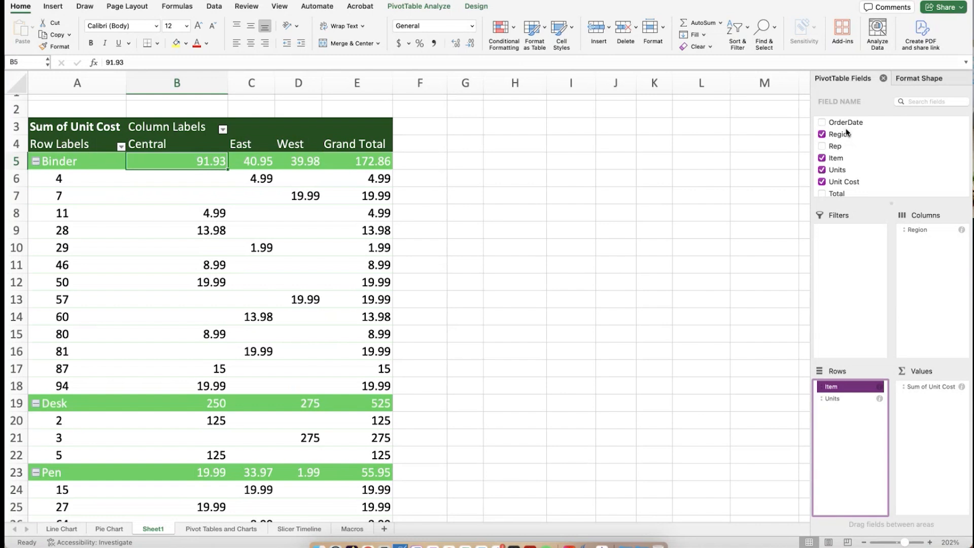
Add the OrderDate field to the PivotTable's Rows and look over the resulting date groups
{"action": "left_click", "coordinate": [825, 124]}
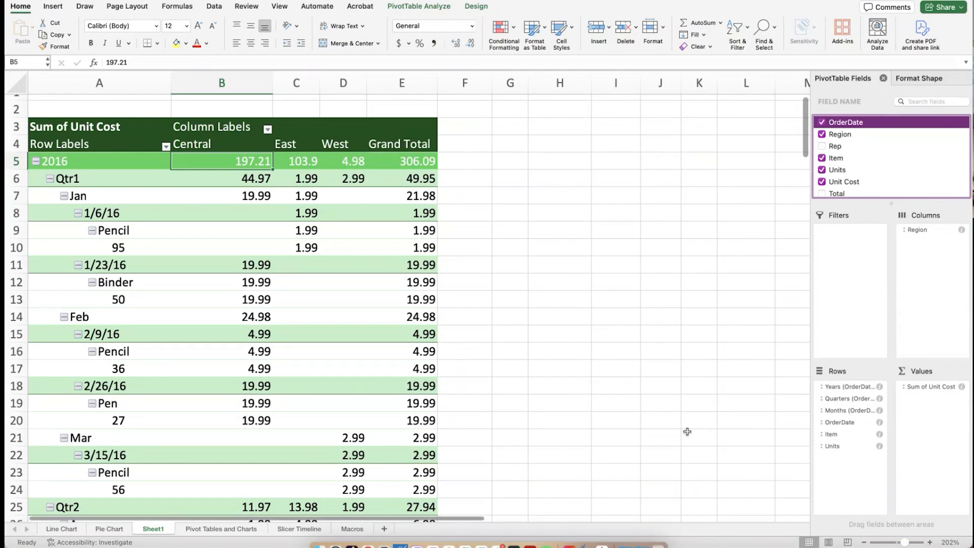
{"action": "scroll", "coordinate": [515, 422], "scroll_direction": "down", "scroll_amount": 1}
{"action": "scroll", "coordinate": [515, 422], "scroll_direction": "down", "scroll_amount": 2}
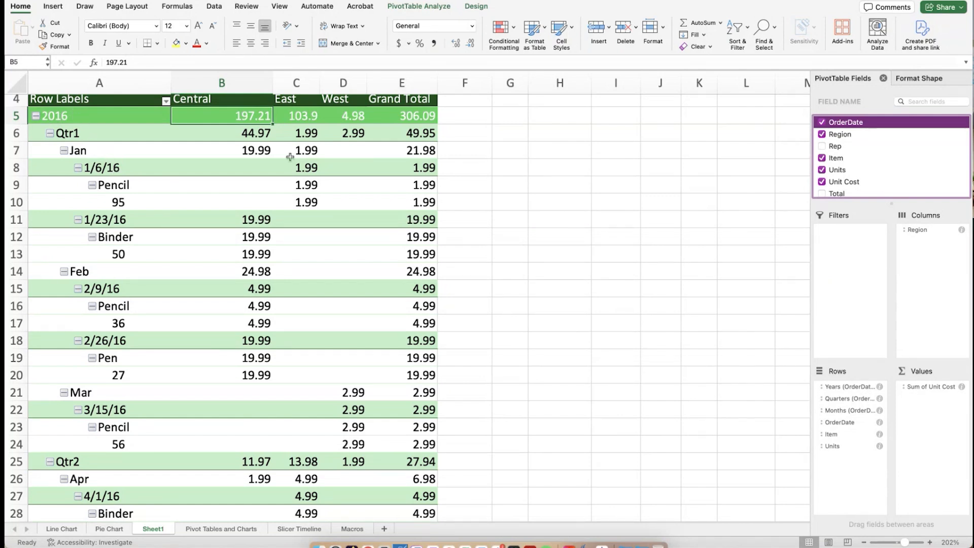
Remove the Years and Quarters groupings of OrderDate from the Rows area, keeping Months as the outermost level
{"action": "left_click", "coordinate": [881, 387]}
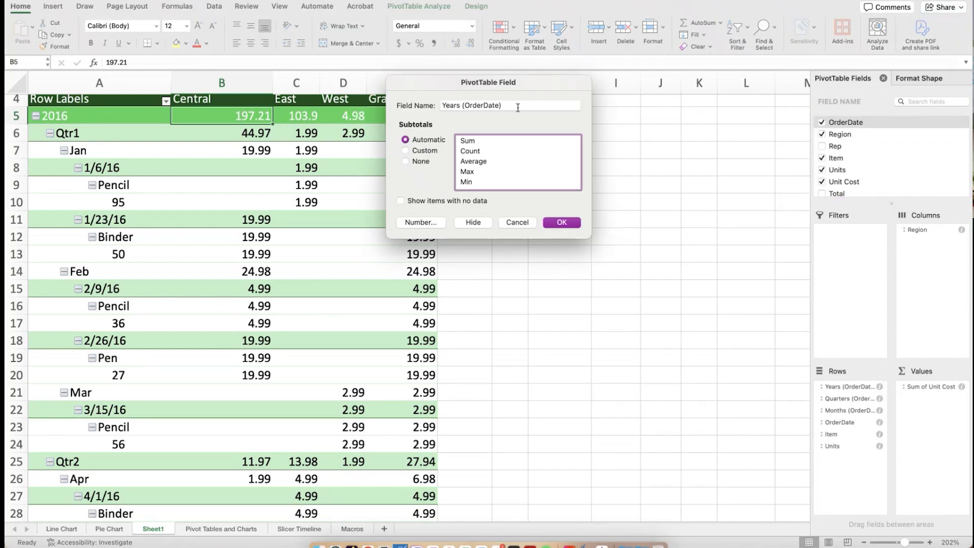
{"action": "left_click", "coordinate": [518, 223]}
{"action": "left_click", "coordinate": [856, 390]}
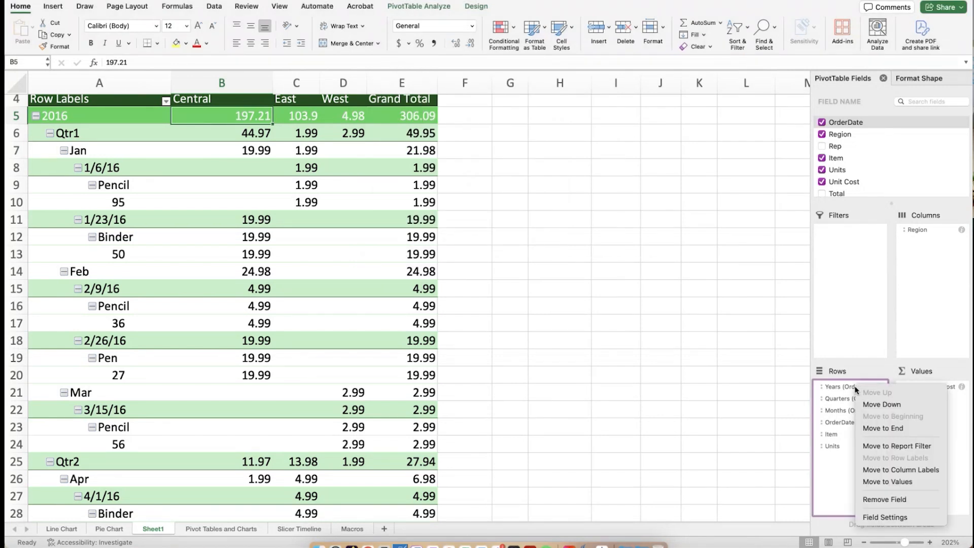
{"action": "left_click", "coordinate": [898, 500]}
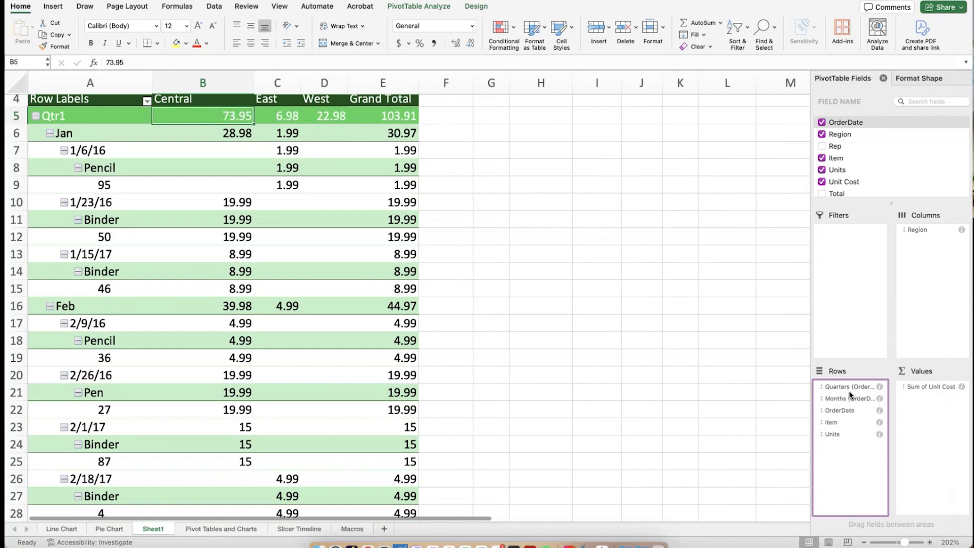
{"action": "left_click", "coordinate": [847, 387]}
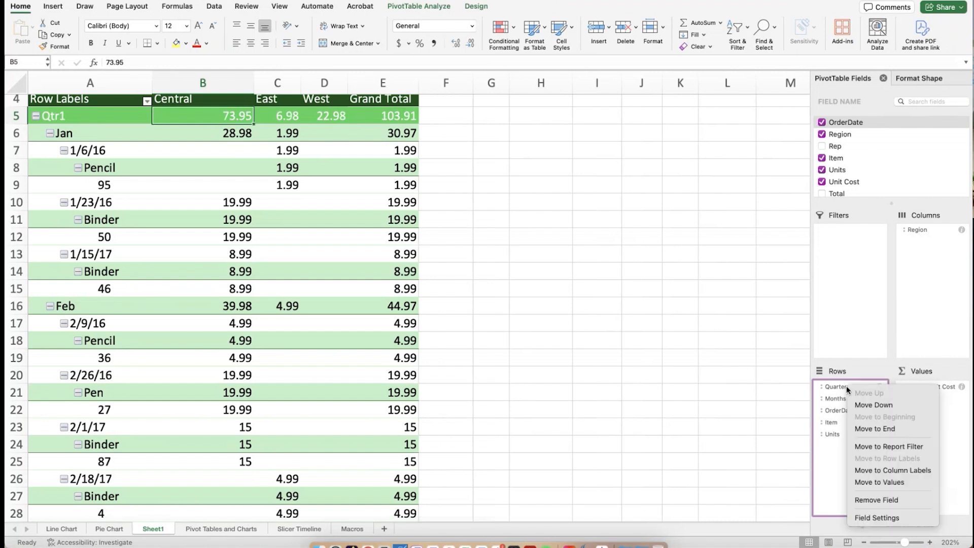
{"action": "left_click", "coordinate": [880, 503]}
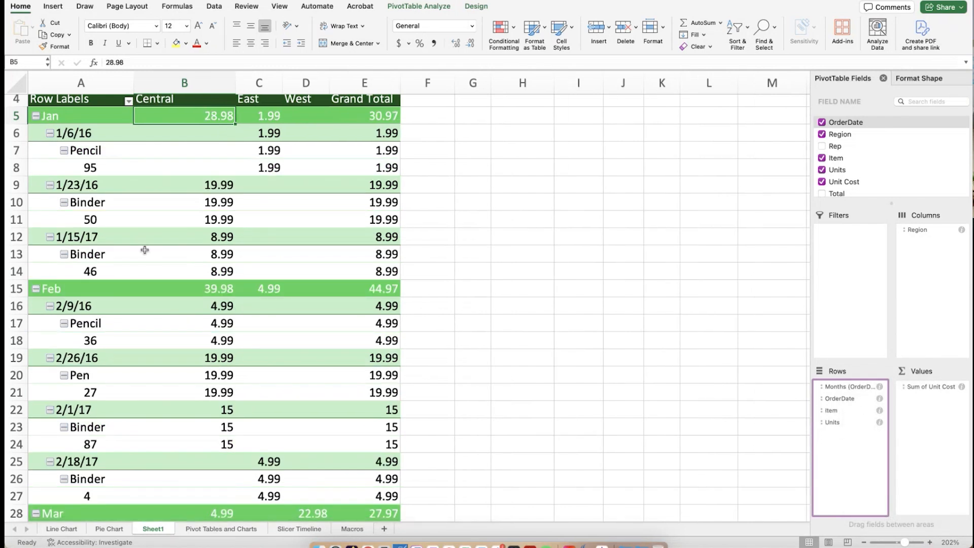
{"action": "left_click", "coordinate": [50, 136]}
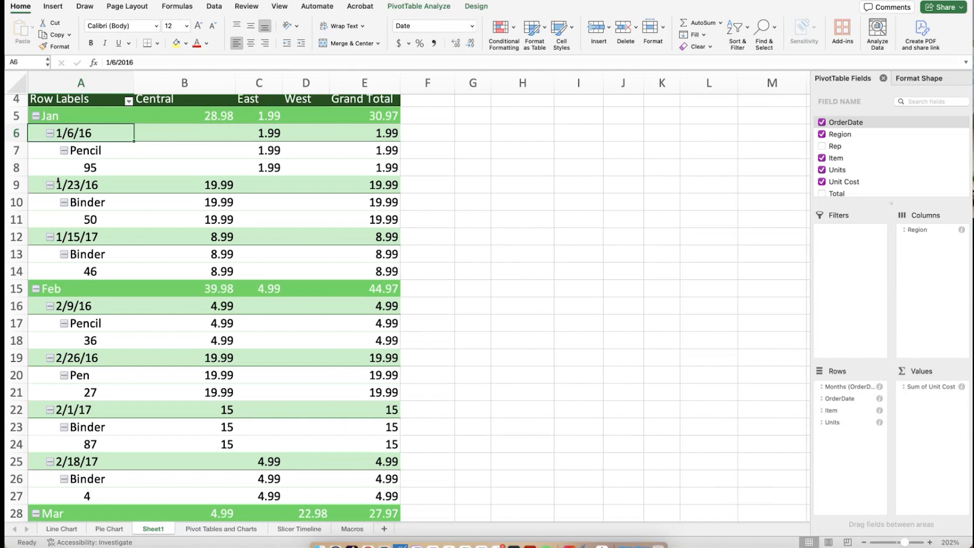
{"action": "scroll", "coordinate": [108, 284], "scroll_direction": "down", "scroll_amount": 1}
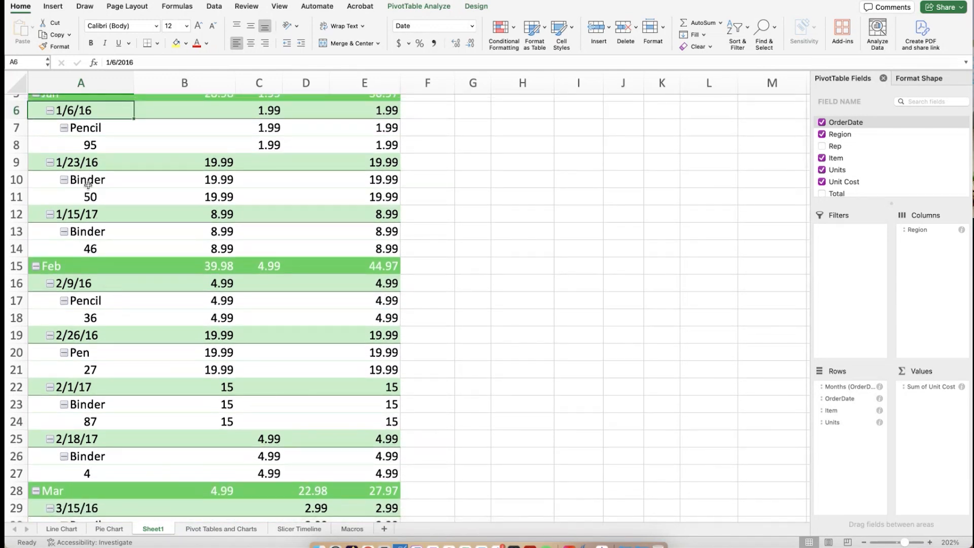
Look through the PivotTable's months from January to April, with order dates, items and units nested under each month
{"action": "scroll", "coordinate": [89, 254], "scroll_direction": "down", "scroll_amount": 1}
{"action": "scroll", "coordinate": [88, 254], "scroll_direction": "up", "scroll_amount": 3}
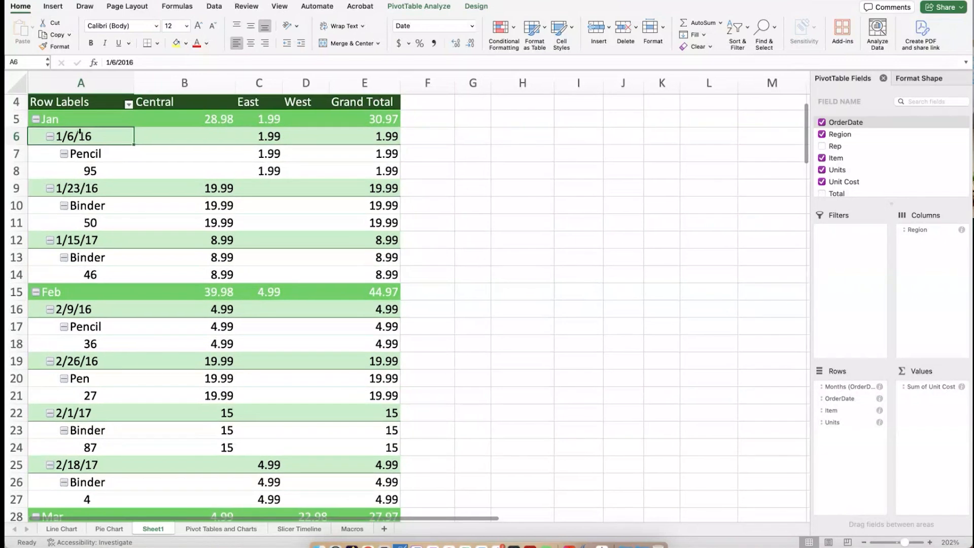
{"action": "scroll", "coordinate": [90, 256], "scroll_direction": "down", "scroll_amount": 4}
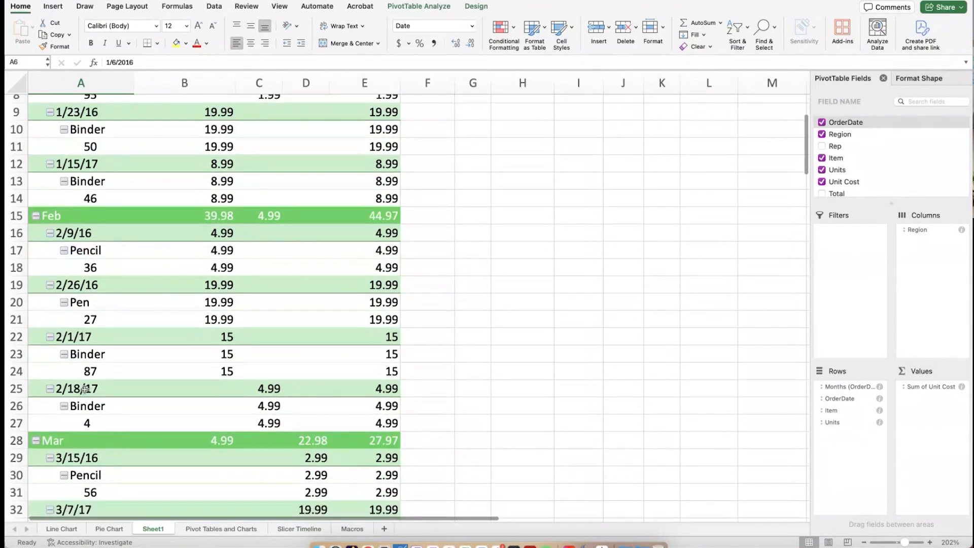
{"action": "scroll", "coordinate": [96, 379], "scroll_direction": "down", "scroll_amount": 9}
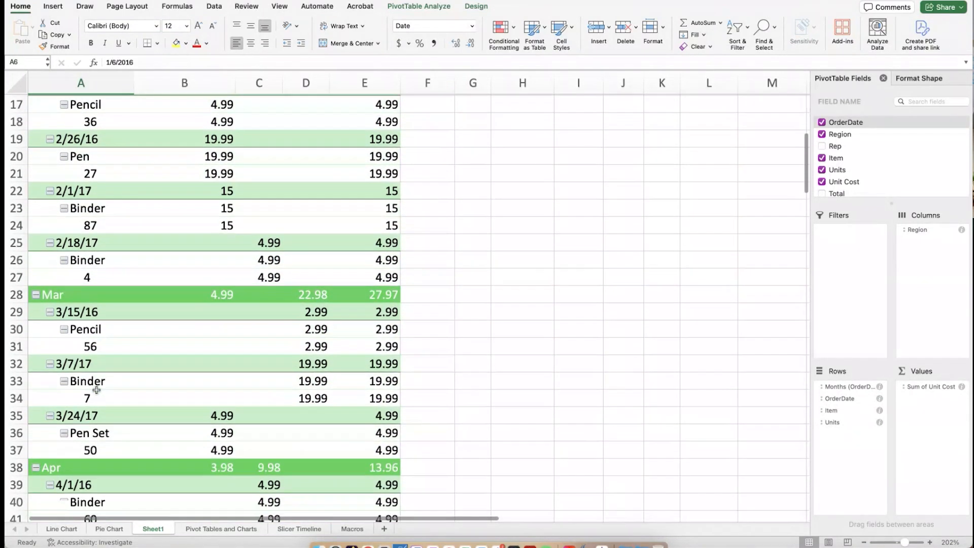
{"action": "scroll", "coordinate": [87, 426], "scroll_direction": "down", "scroll_amount": 5}
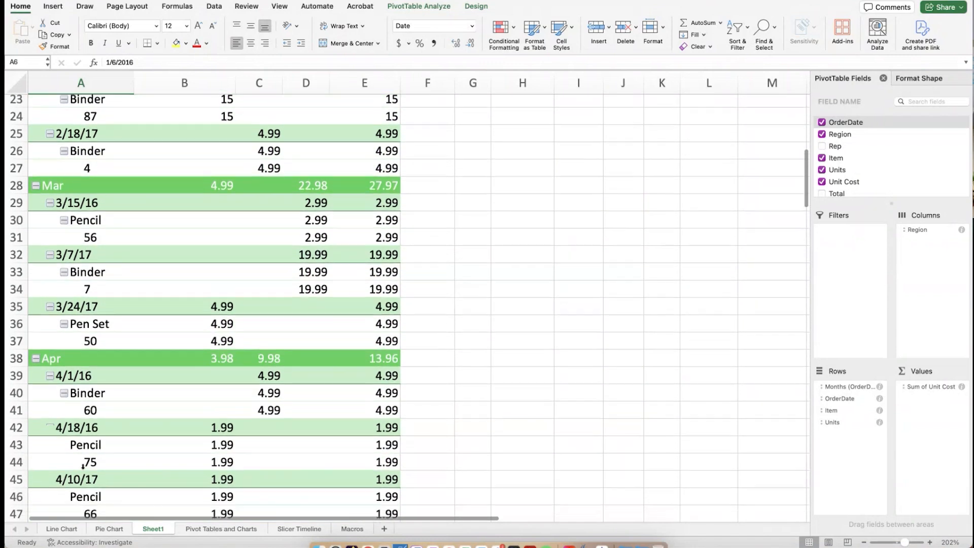
{"action": "scroll", "coordinate": [82, 464], "scroll_direction": "down", "scroll_amount": 4}
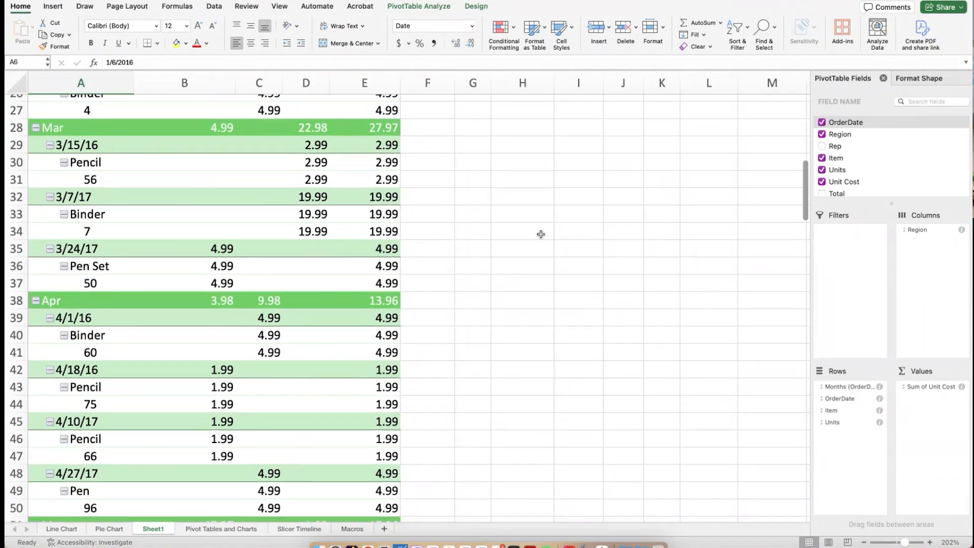
{"action": "scroll", "coordinate": [455, 227], "scroll_direction": "up", "scroll_amount": 15}
{"action": "scroll", "coordinate": [454, 226], "scroll_direction": "up", "scroll_amount": 5}
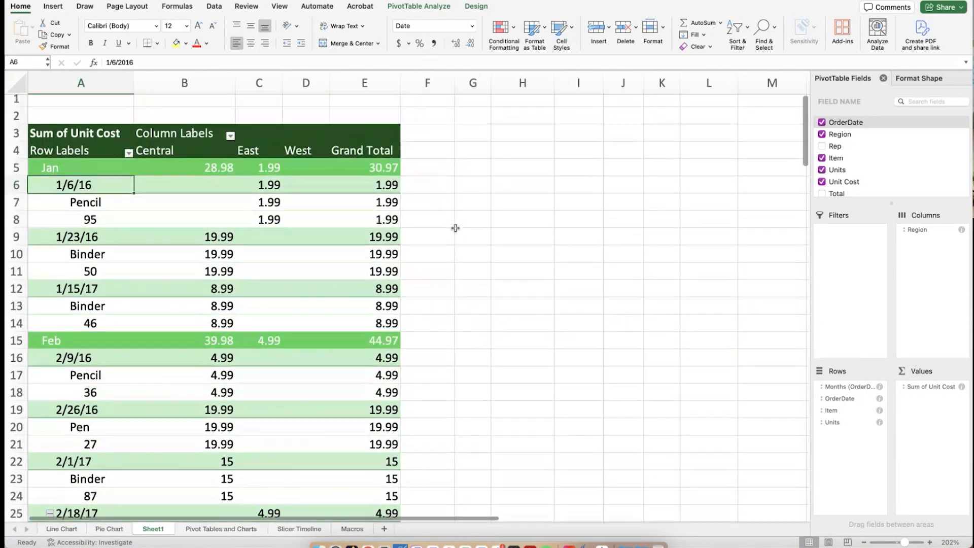
Compare the source order data on the Pivot Tables and Charts sheet with the PivotTable on Sheet1
{"action": "left_click", "coordinate": [247, 534]}
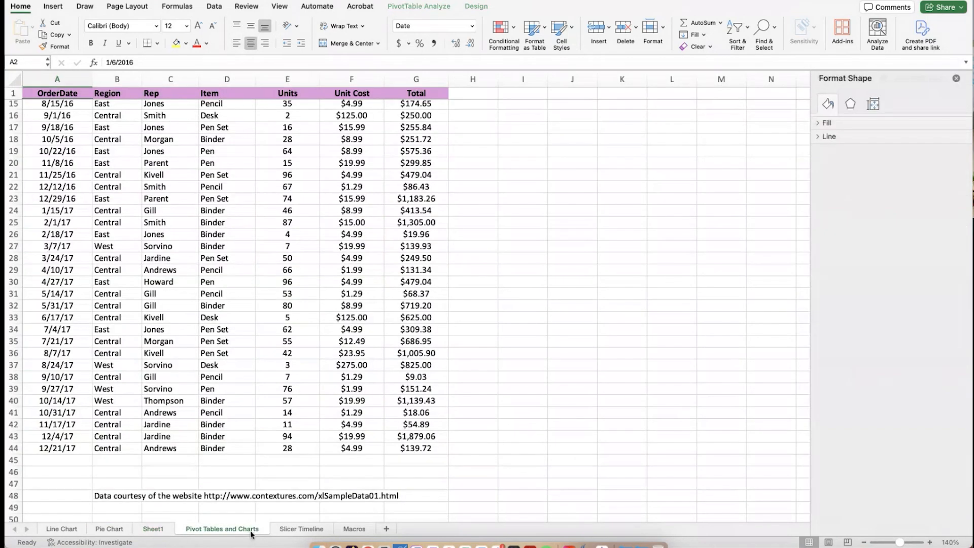
{"action": "scroll", "coordinate": [397, 284], "scroll_direction": "up", "scroll_amount": 5}
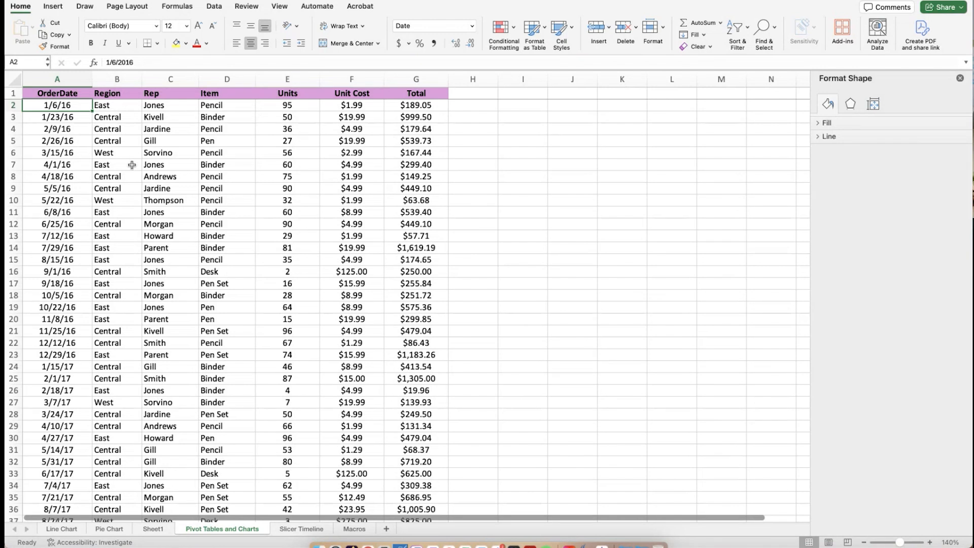
{"action": "left_click", "coordinate": [152, 530]}
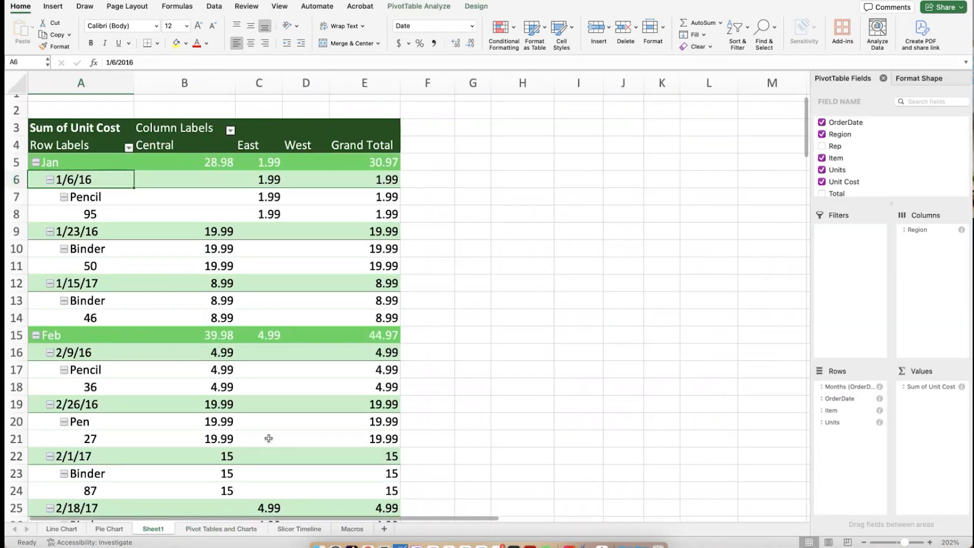
{"action": "left_click", "coordinate": [223, 529]}
{"action": "scroll", "coordinate": [204, 361], "scroll_direction": "down", "scroll_amount": 5}
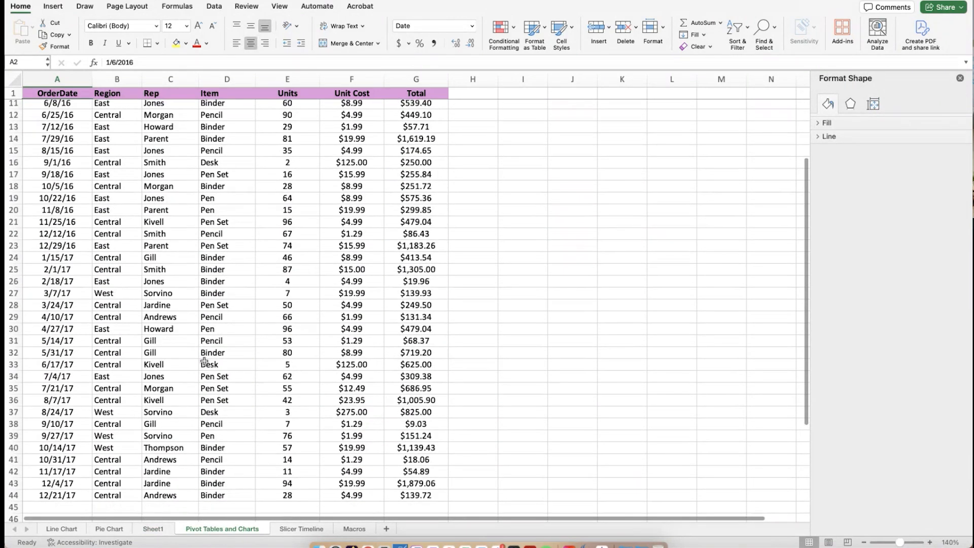
{"action": "left_click", "coordinate": [155, 533]}
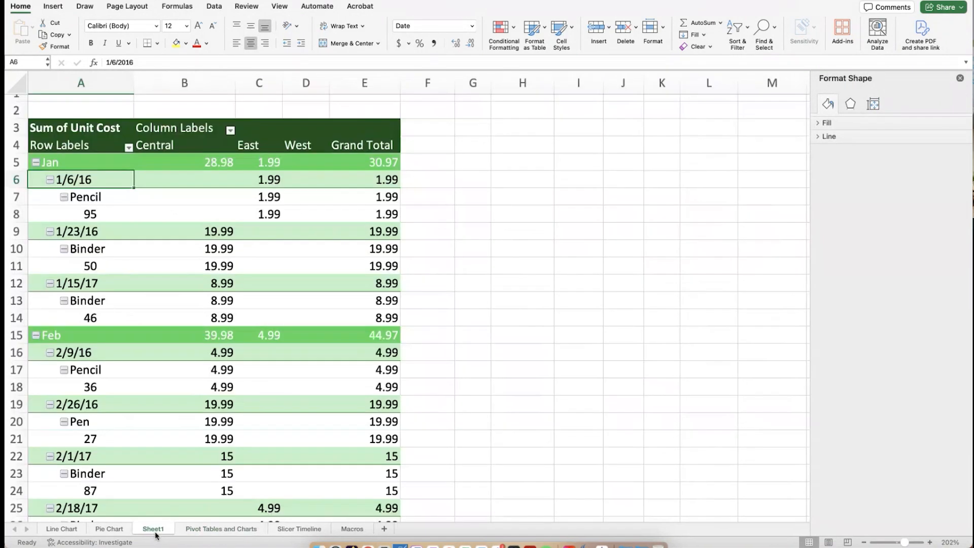
Review the monthly pivot table on Sheet1 and compare it with the source order rows on the Pivot Tables and Charts sheet
{"action": "scroll", "coordinate": [135, 282], "scroll_direction": "down", "scroll_amount": 3}
{"action": "scroll", "coordinate": [133, 286], "scroll_direction": "down", "scroll_amount": 5}
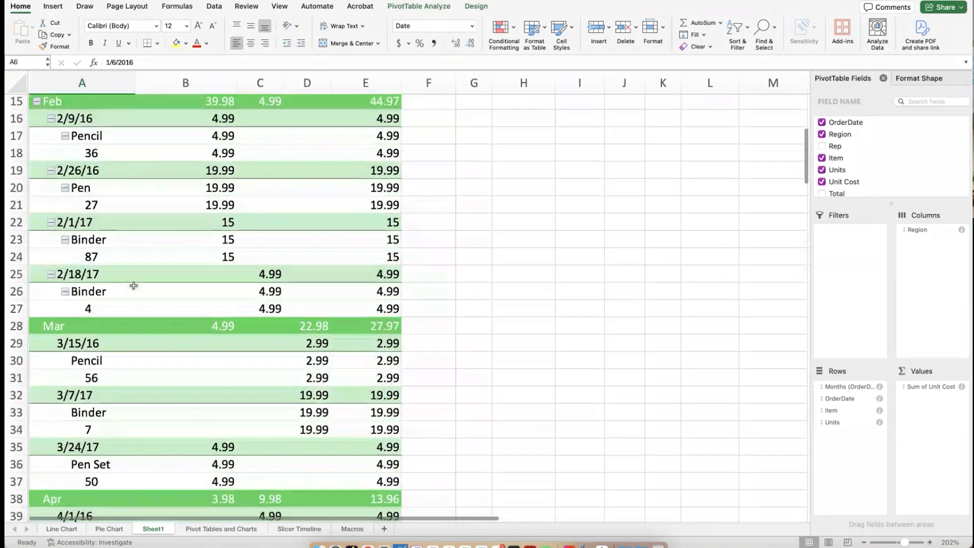
{"action": "scroll", "coordinate": [134, 285], "scroll_direction": "down", "scroll_amount": 3}
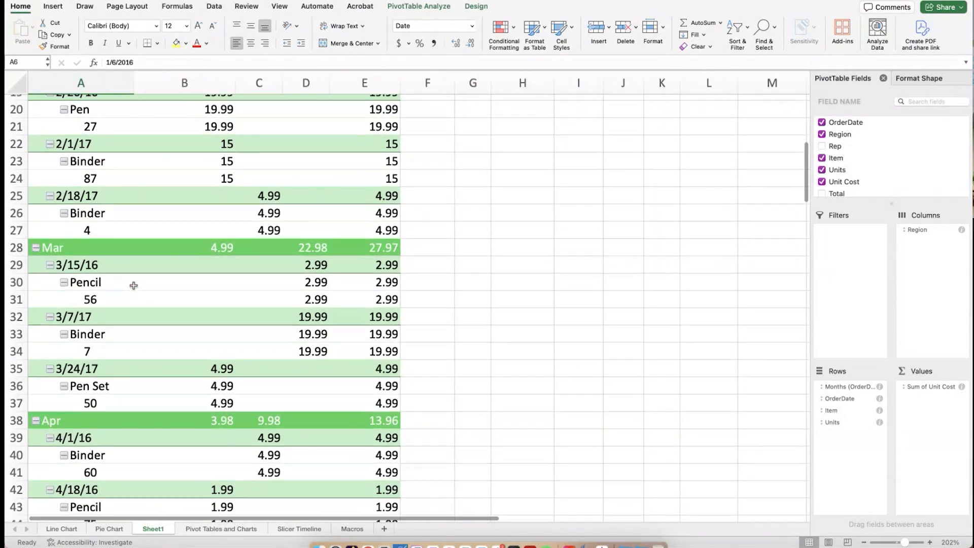
{"action": "scroll", "coordinate": [133, 285], "scroll_direction": "up", "scroll_amount": 12}
{"action": "scroll", "coordinate": [134, 286], "scroll_direction": "up", "scroll_amount": 3}
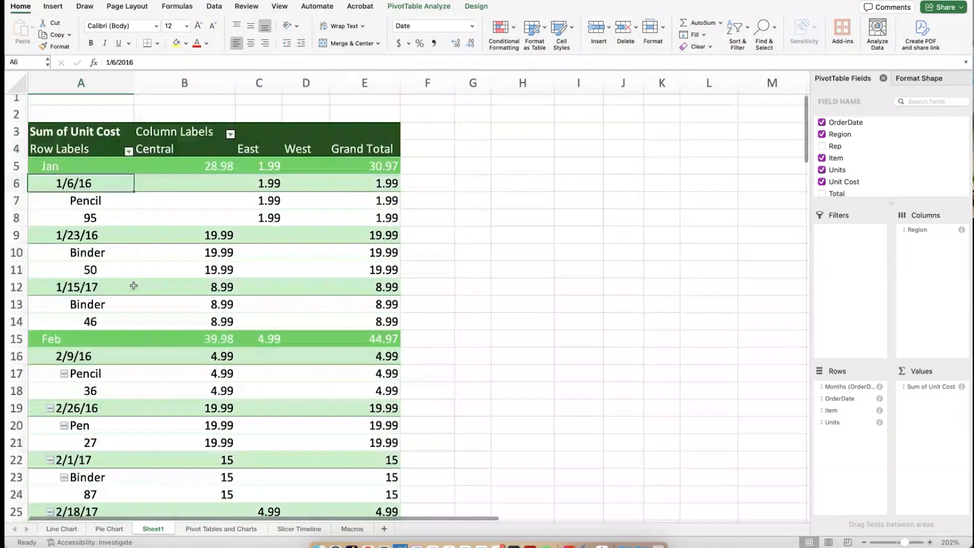
{"action": "left_click", "coordinate": [205, 532]}
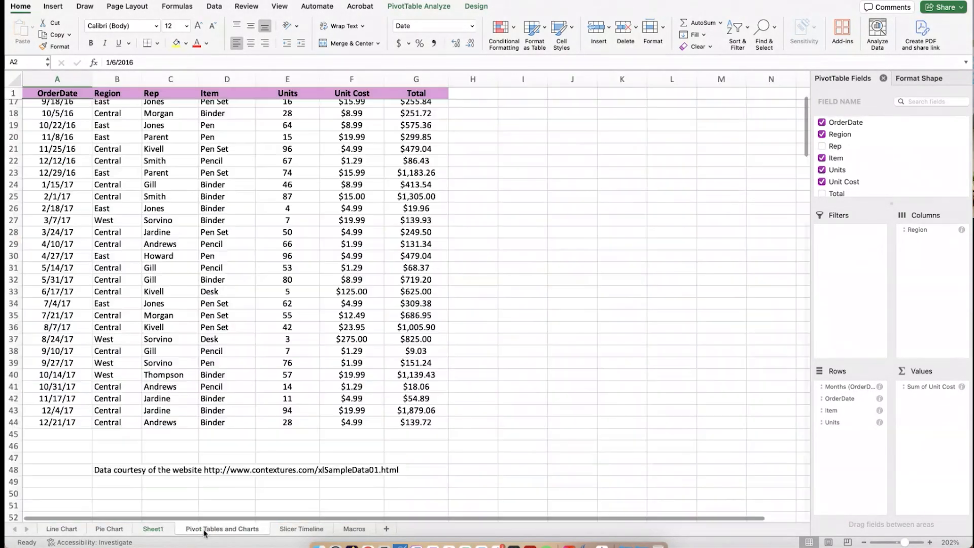
{"action": "scroll", "coordinate": [256, 232], "scroll_direction": "up", "scroll_amount": 2}
{"action": "scroll", "coordinate": [256, 232], "scroll_direction": "up", "scroll_amount": 6}
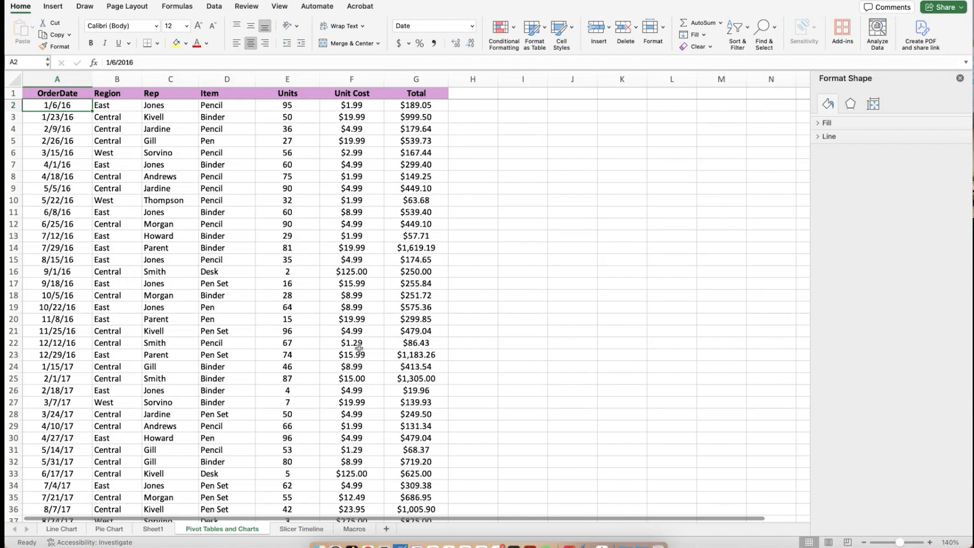
{"action": "scroll", "coordinate": [411, 316], "scroll_direction": "down", "scroll_amount": 8}
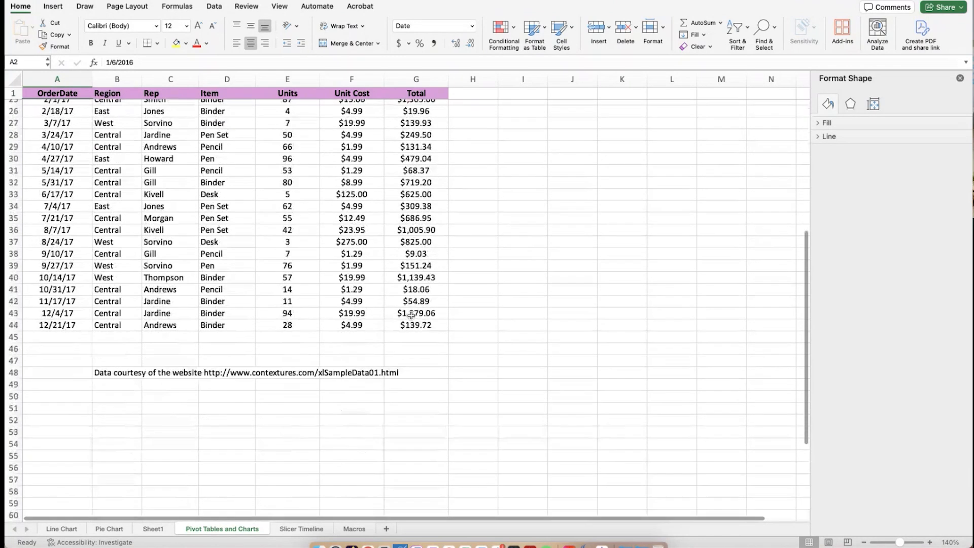
{"action": "scroll", "coordinate": [411, 317], "scroll_direction": "up", "scroll_amount": 1}
{"action": "scroll", "coordinate": [411, 316], "scroll_direction": "down", "scroll_amount": 1}
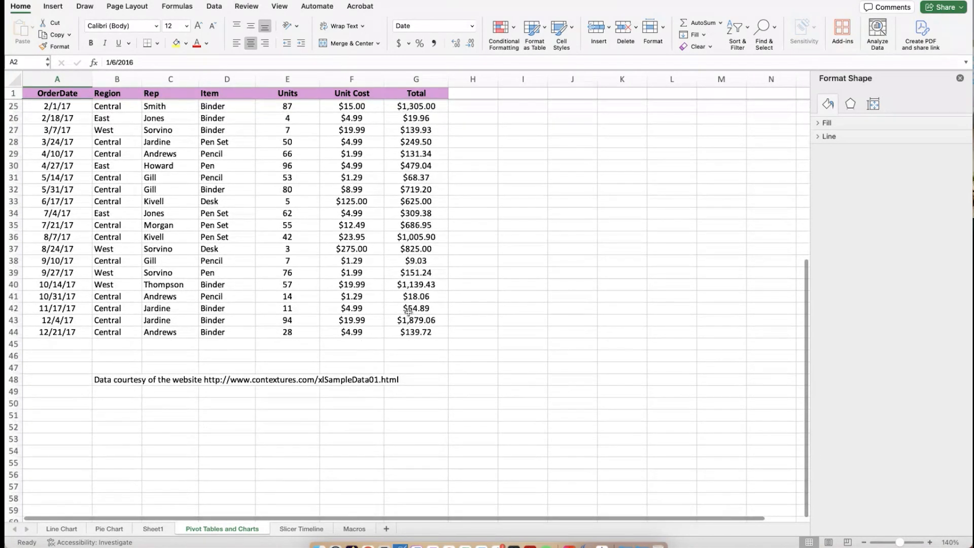
{"action": "scroll", "coordinate": [398, 253], "scroll_direction": "up", "scroll_amount": 3}
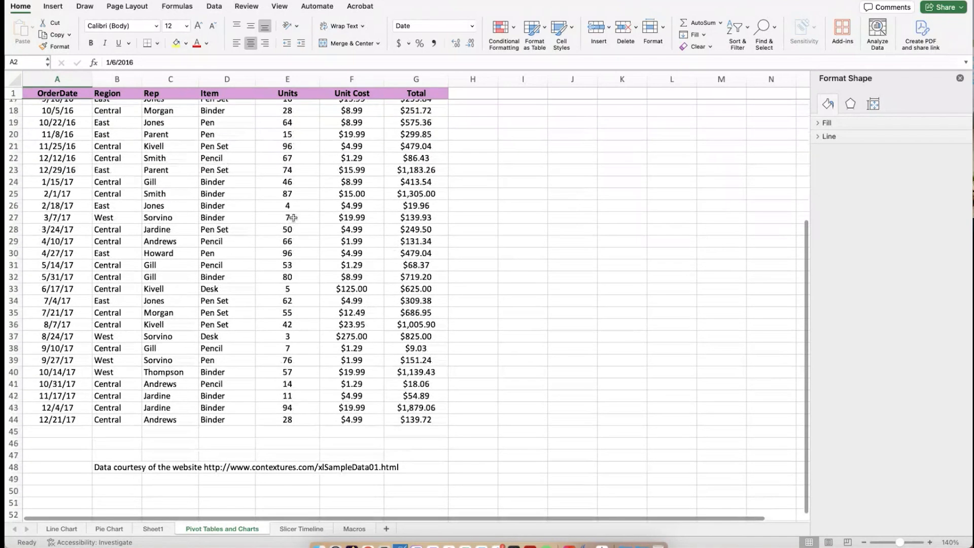
On Sheet1, move the Months (OrderDate) field from the pivot table's rows to its filters
{"action": "left_click", "coordinate": [170, 528]}
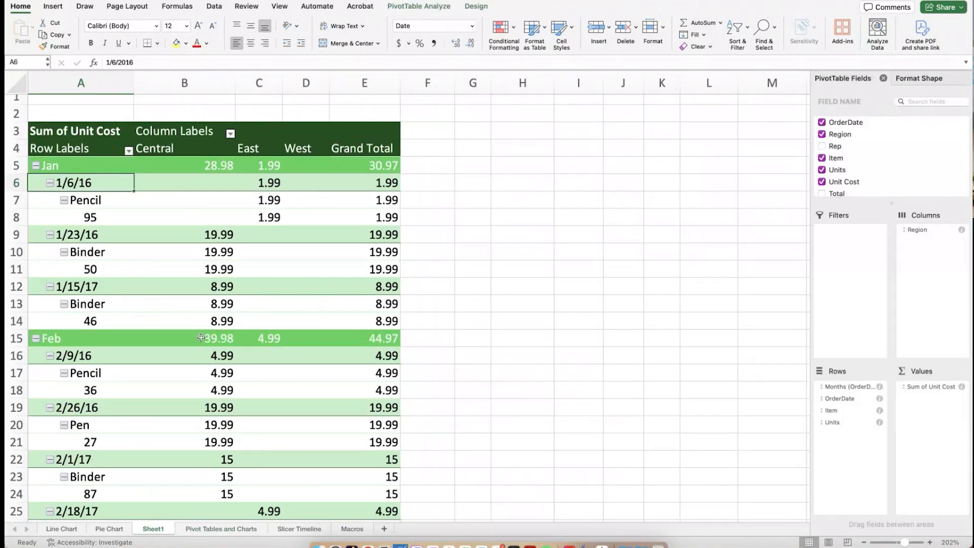
{"action": "scroll", "coordinate": [219, 451], "scroll_direction": "down", "scroll_amount": 6}
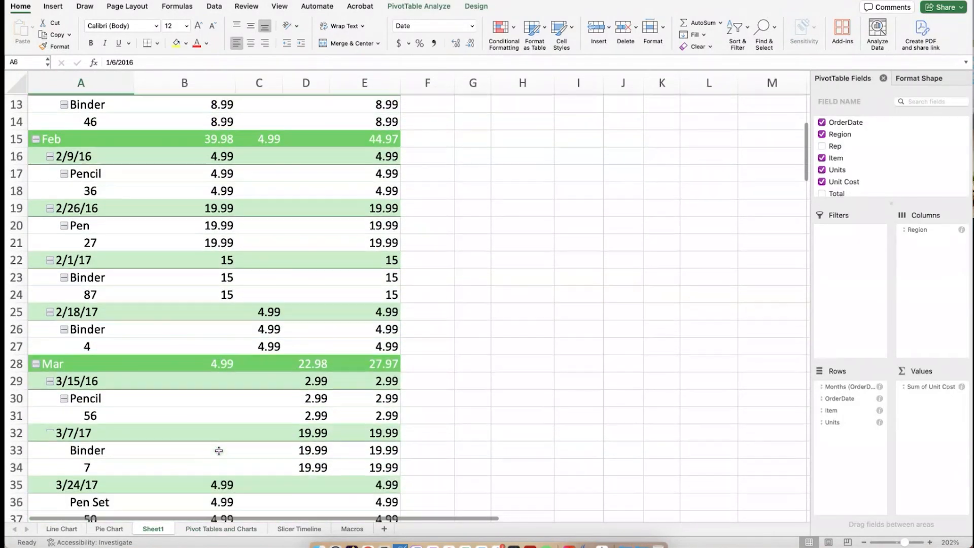
{"action": "scroll", "coordinate": [219, 450], "scroll_direction": "down", "scroll_amount": 3}
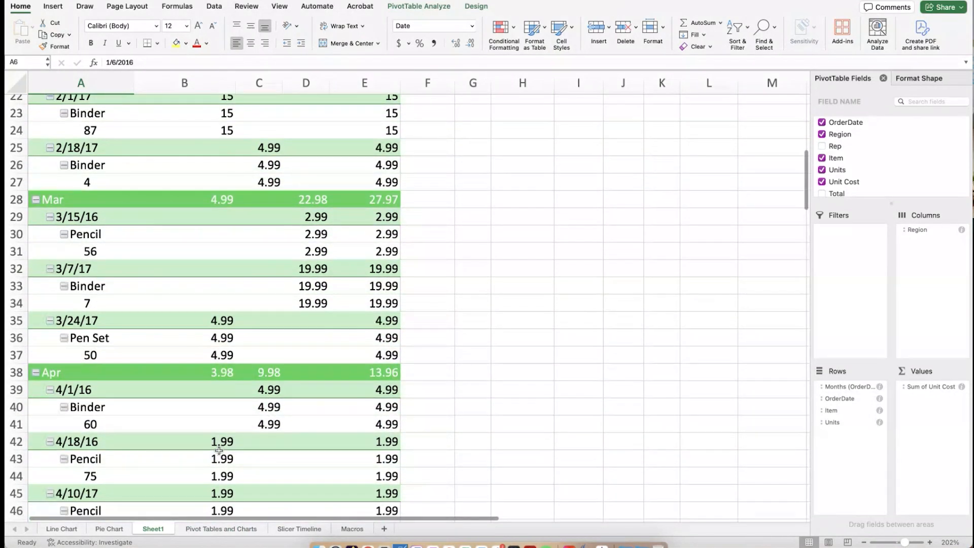
{"action": "scroll", "coordinate": [220, 451], "scroll_direction": "down", "scroll_amount": 6}
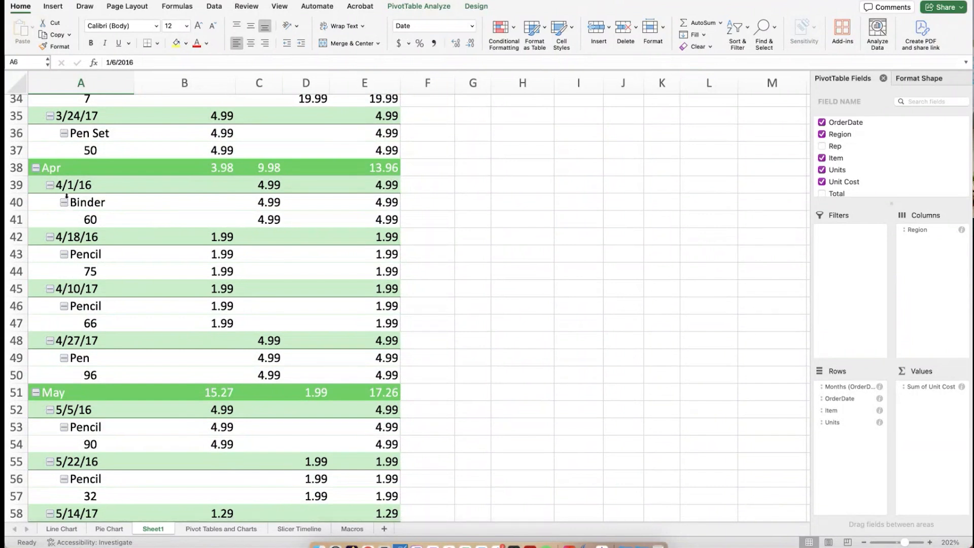
{"action": "scroll", "coordinate": [66, 196], "scroll_direction": "up", "scroll_amount": 10}
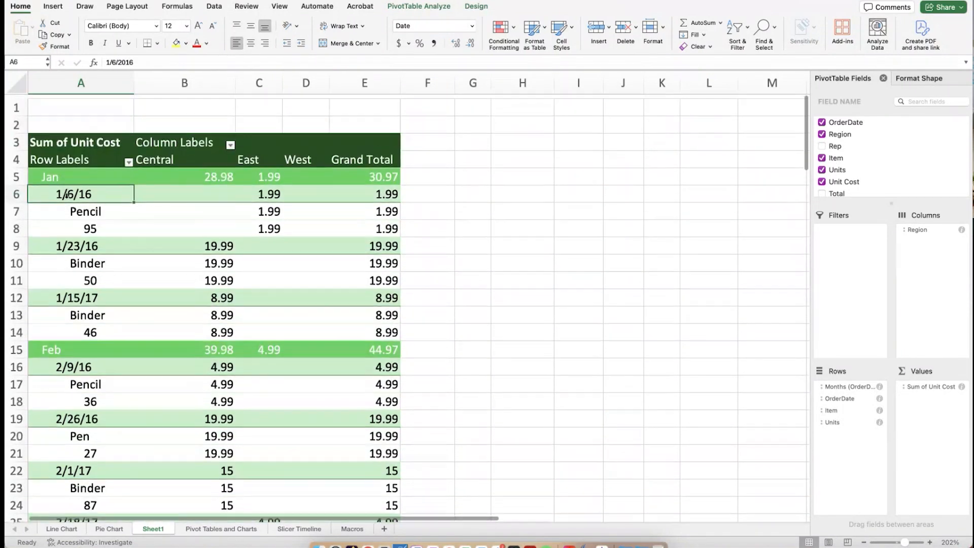
{"action": "scroll", "coordinate": [174, 318], "scroll_direction": "down", "scroll_amount": 3}
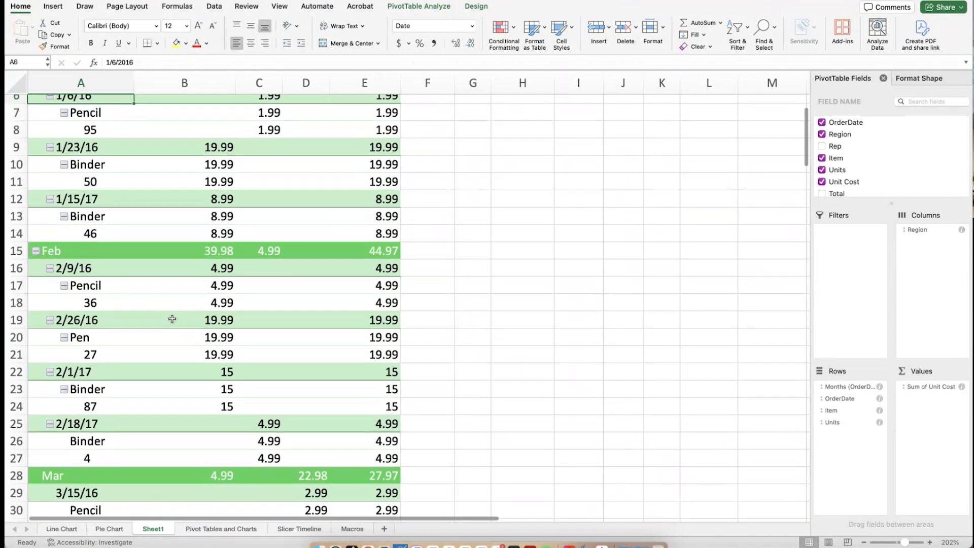
{"action": "scroll", "coordinate": [176, 318], "scroll_direction": "up", "scroll_amount": 3}
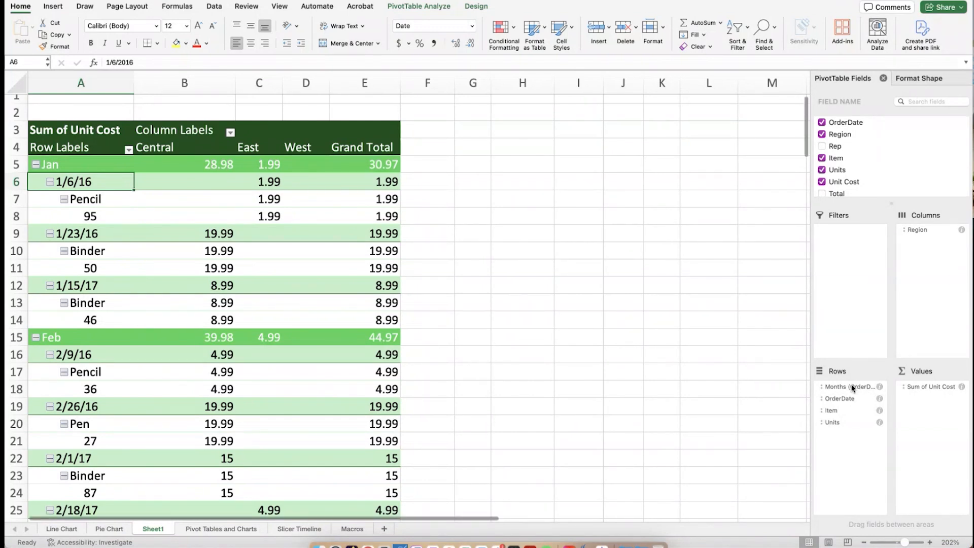
{"action": "left_click_drag", "start_coordinate": [852, 389], "coordinate": [847, 248]}
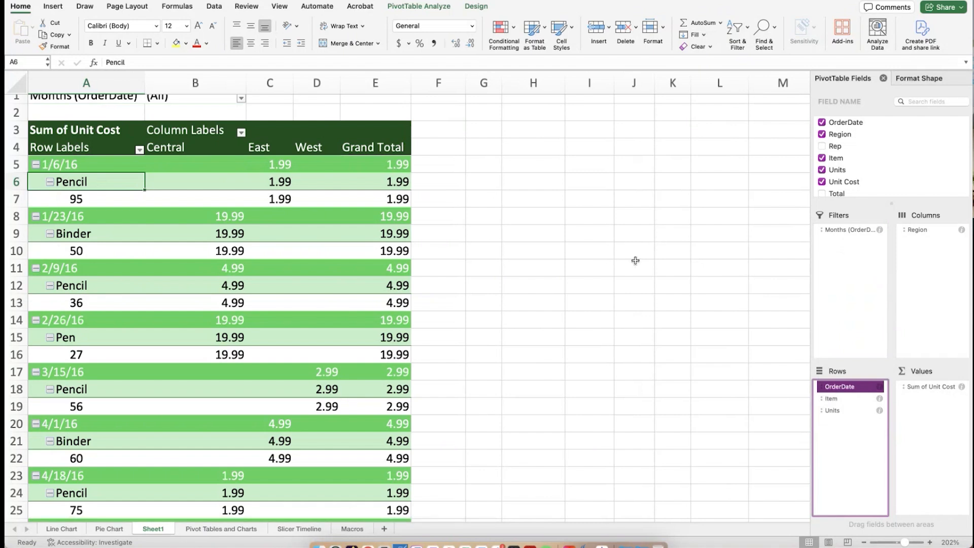
Filter the pivot table by Months (OrderDate) so that only Jan is included
{"action": "scroll", "coordinate": [498, 229], "scroll_direction": "up", "scroll_amount": 1}
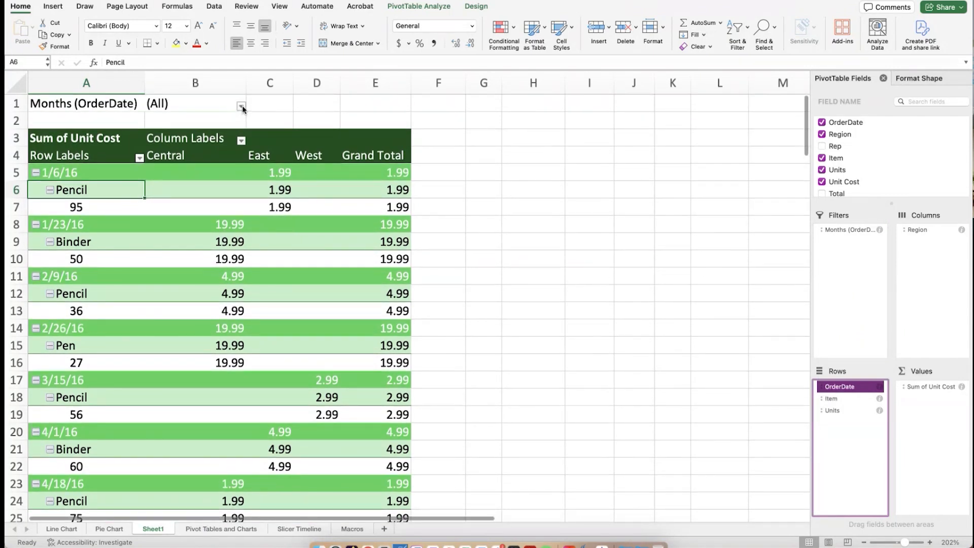
{"action": "left_click", "coordinate": [241, 107]}
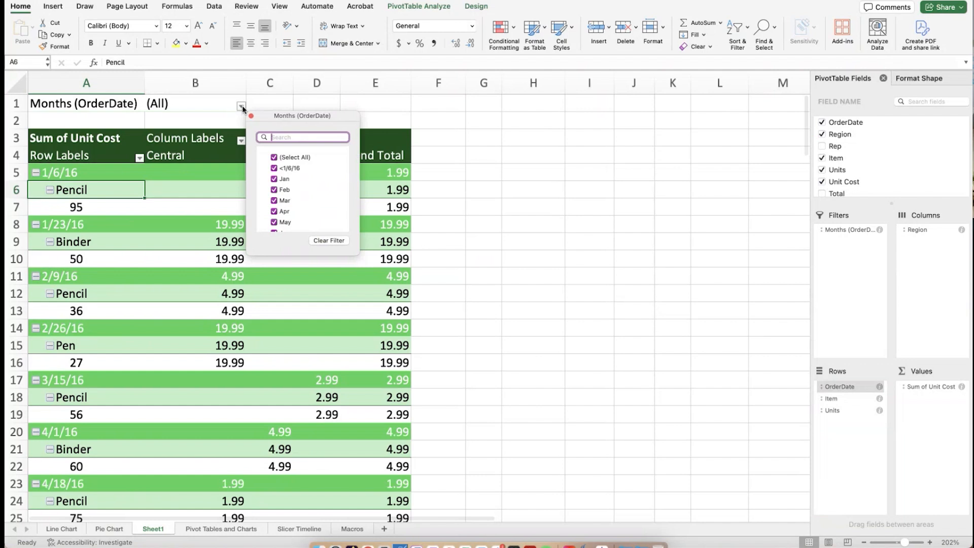
{"action": "left_click", "coordinate": [277, 158]}
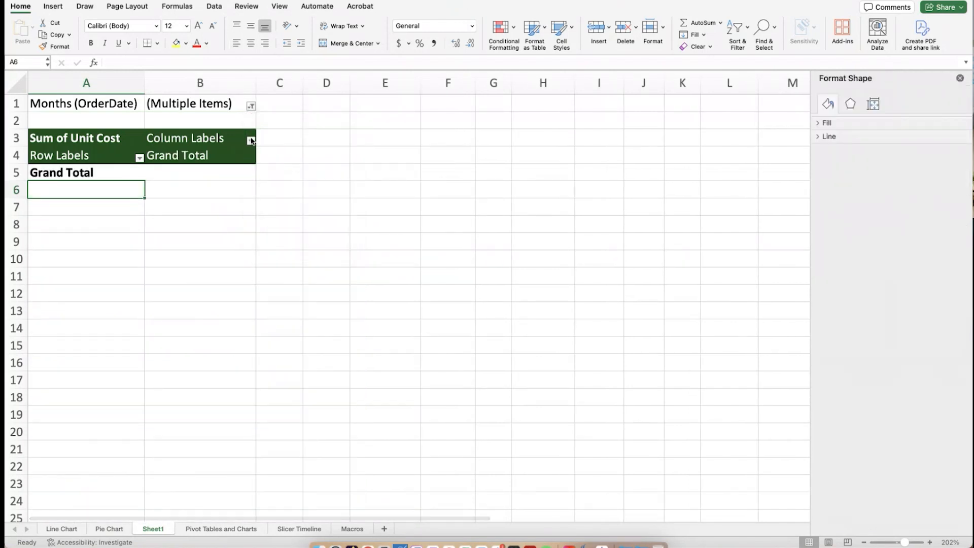
{"action": "left_click", "coordinate": [250, 108]}
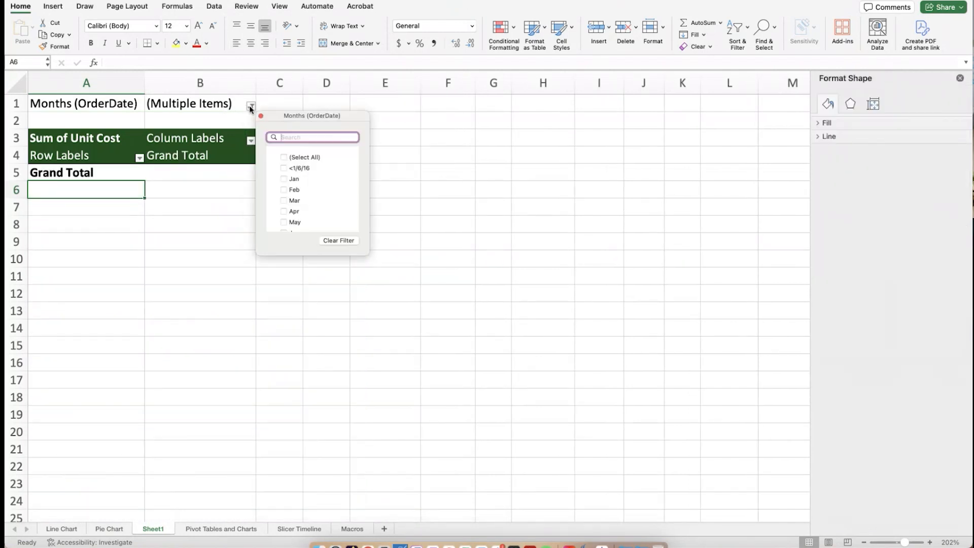
{"action": "left_click", "coordinate": [283, 179]}
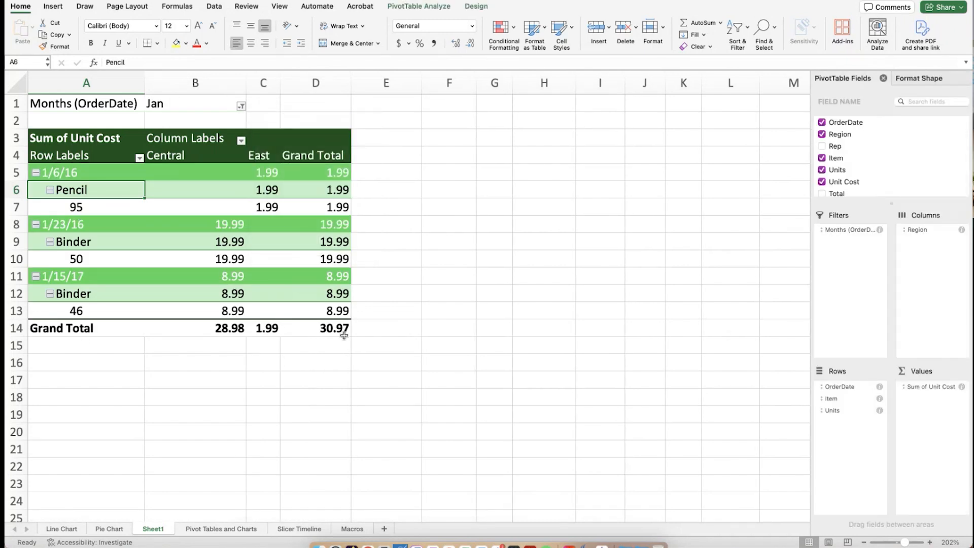
Look through the source order data on the Pivot Tables and Charts sheet
{"action": "left_click", "coordinate": [221, 529]}
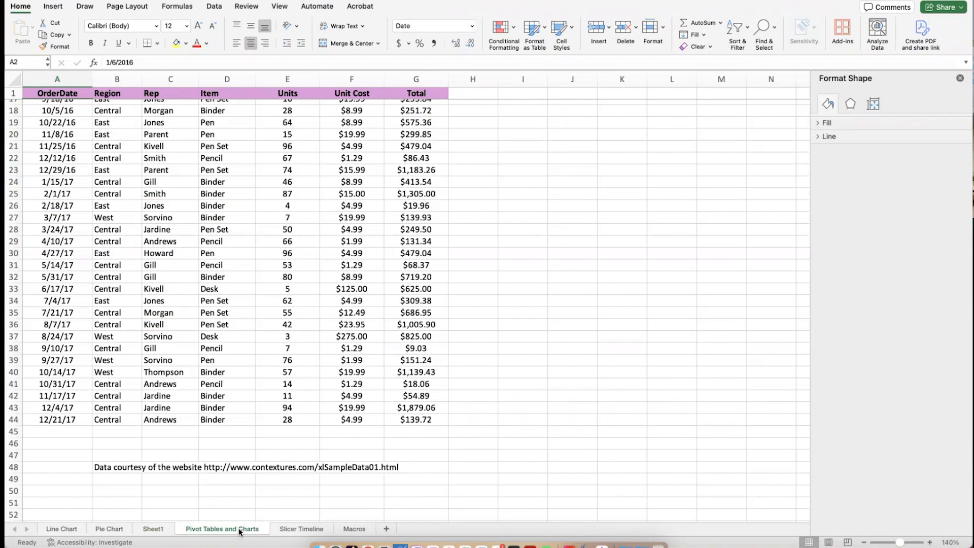
{"action": "scroll", "coordinate": [283, 325], "scroll_direction": "up", "scroll_amount": 5}
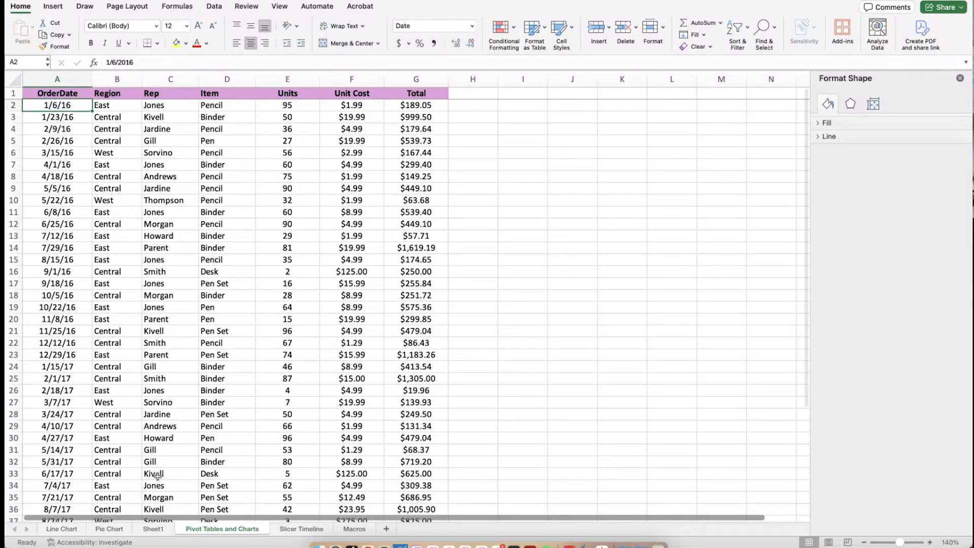
{"action": "left_click", "coordinate": [117, 530]}
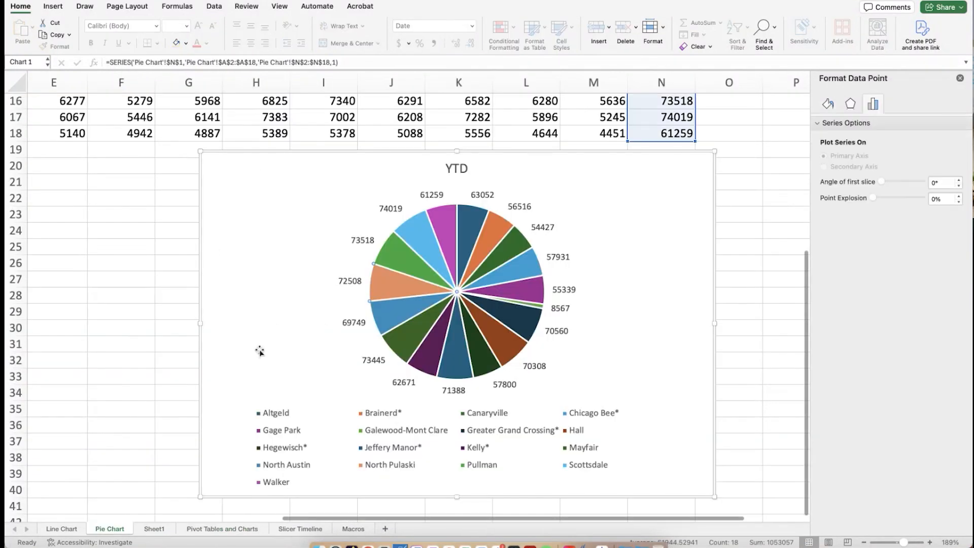
{"action": "left_click", "coordinate": [201, 529]}
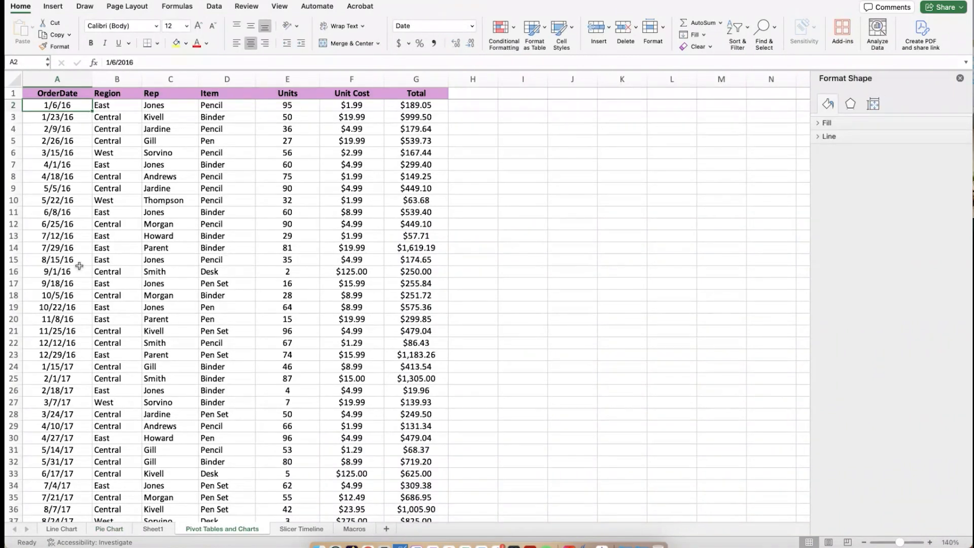
{"action": "scroll", "coordinate": [80, 266], "scroll_direction": "down", "scroll_amount": 5}
{"action": "scroll", "coordinate": [80, 266], "scroll_direction": "up", "scroll_amount": 3}
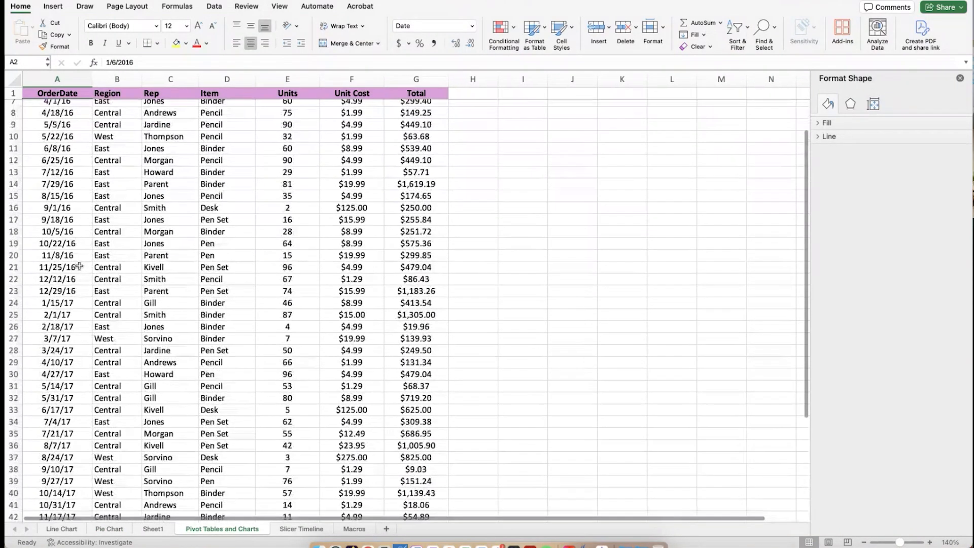
{"action": "scroll", "coordinate": [79, 266], "scroll_direction": "up", "scroll_amount": 3}
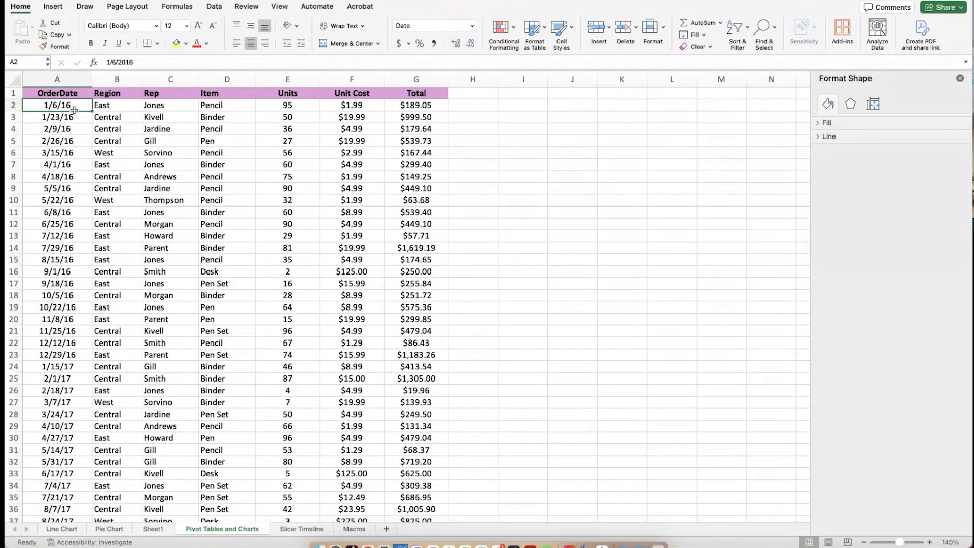
Insert a PivotChart from the order data in A1:G44, placing it on the existing worksheet Sheet1 in range F3:M18
{"action": "left_click", "coordinate": [53, 7]}
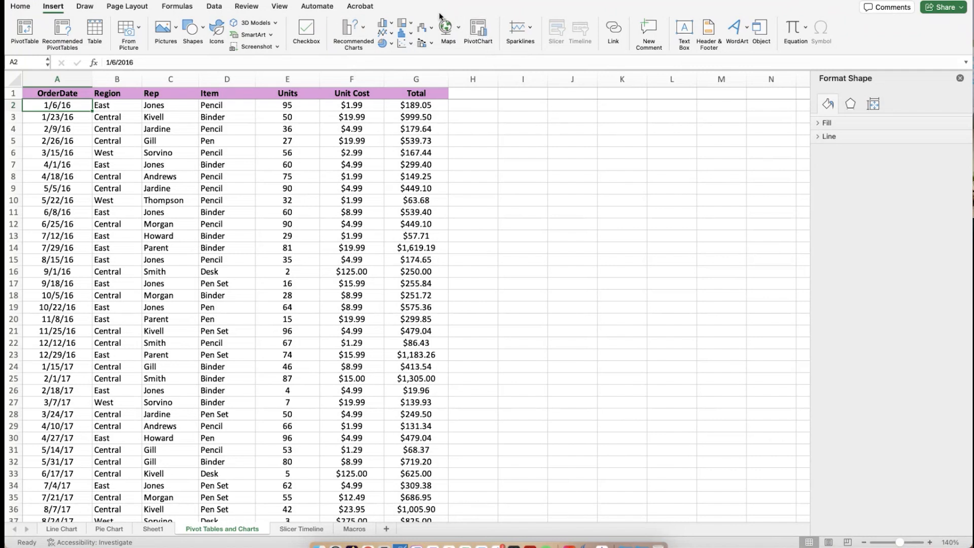
{"action": "left_click", "coordinate": [482, 29]}
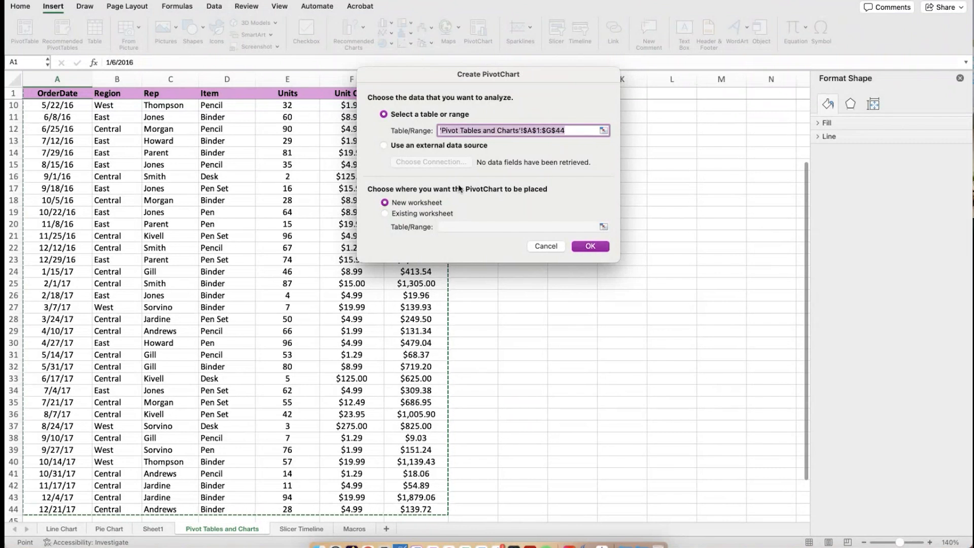
{"action": "left_click", "coordinate": [386, 213]}
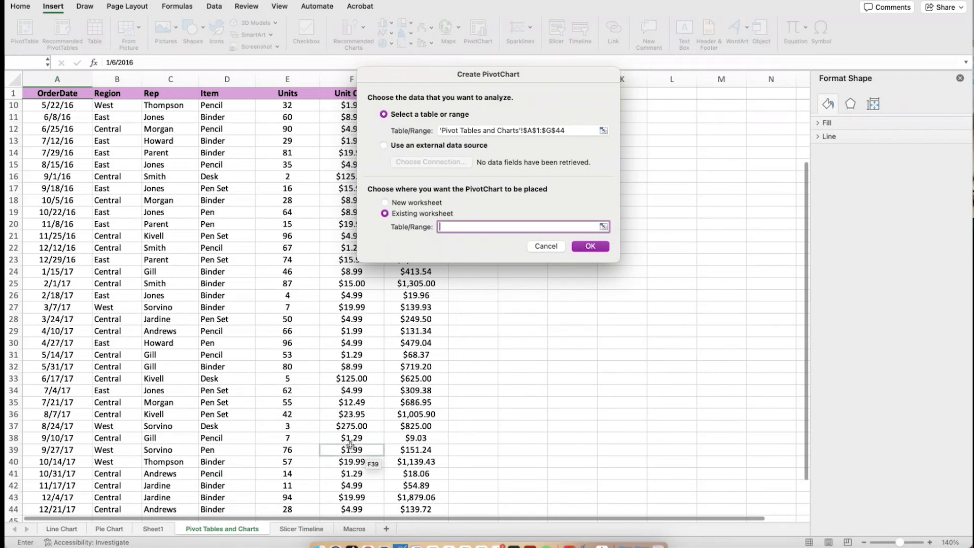
{"action": "left_click", "coordinate": [162, 532]}
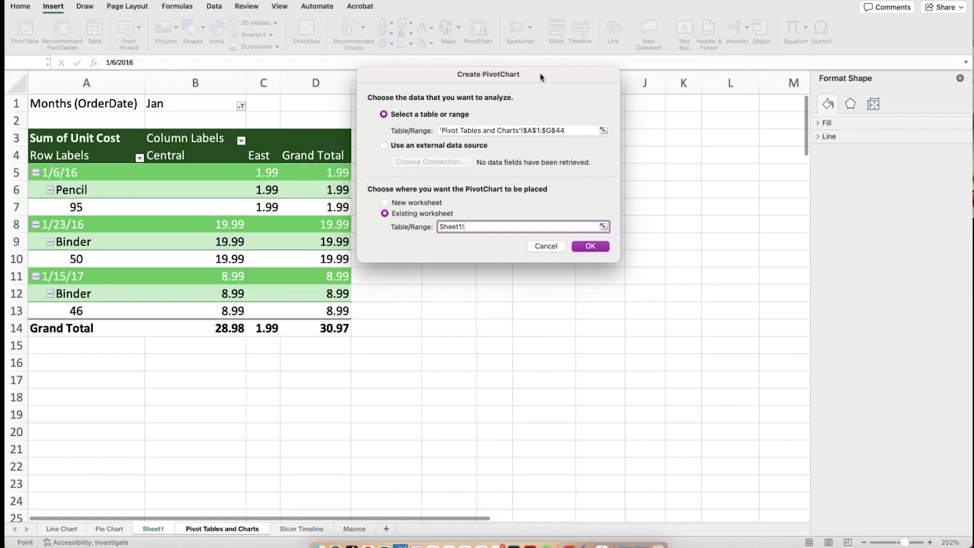
{"action": "left_click_drag", "start_coordinate": [541, 77], "coordinate": [682, 348]}
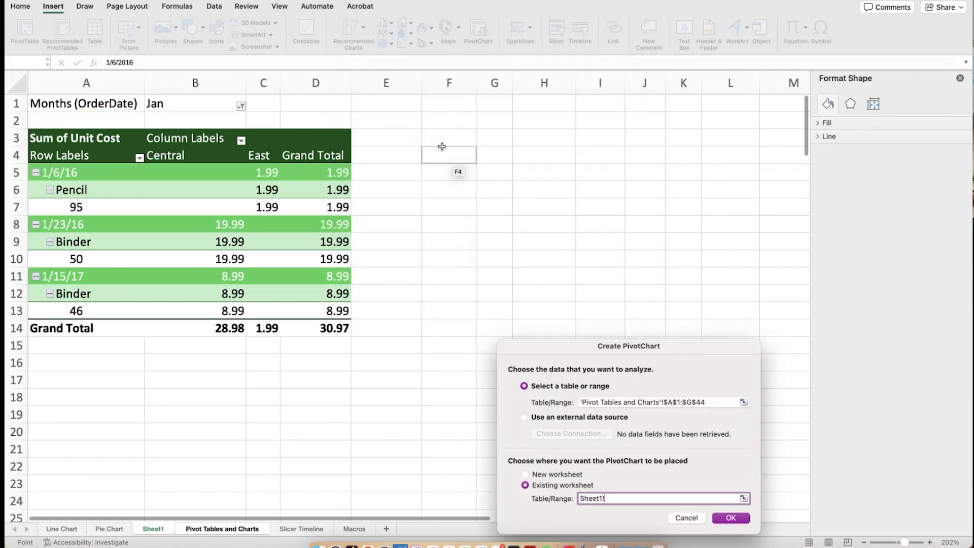
{"action": "left_click_drag", "start_coordinate": [442, 139], "coordinate": [788, 391]}
{"action": "scroll", "coordinate": [788, 392], "scroll_direction": "right", "scroll_amount": 3}
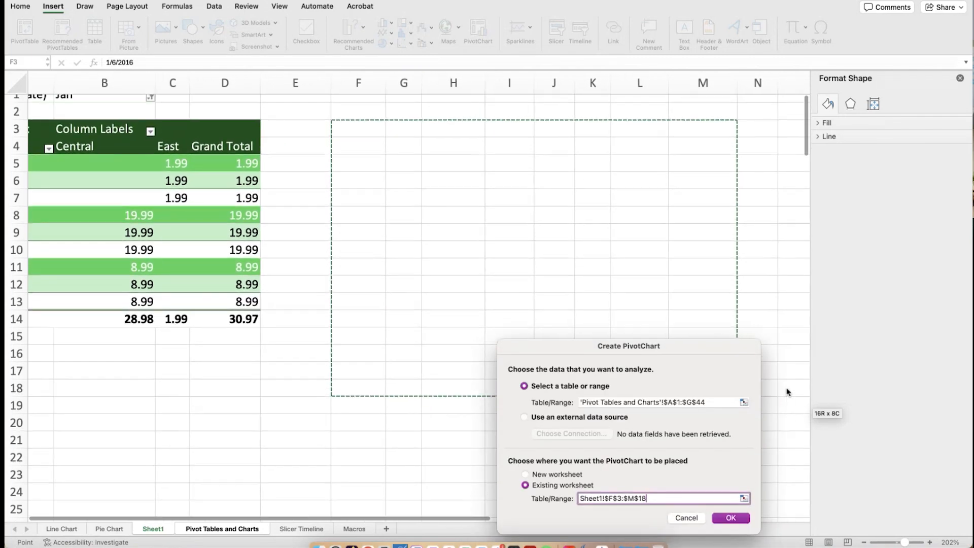
{"action": "scroll", "coordinate": [398, 185], "scroll_direction": "up", "scroll_amount": 1}
{"action": "scroll", "coordinate": [398, 185], "scroll_direction": "left", "scroll_amount": 1}
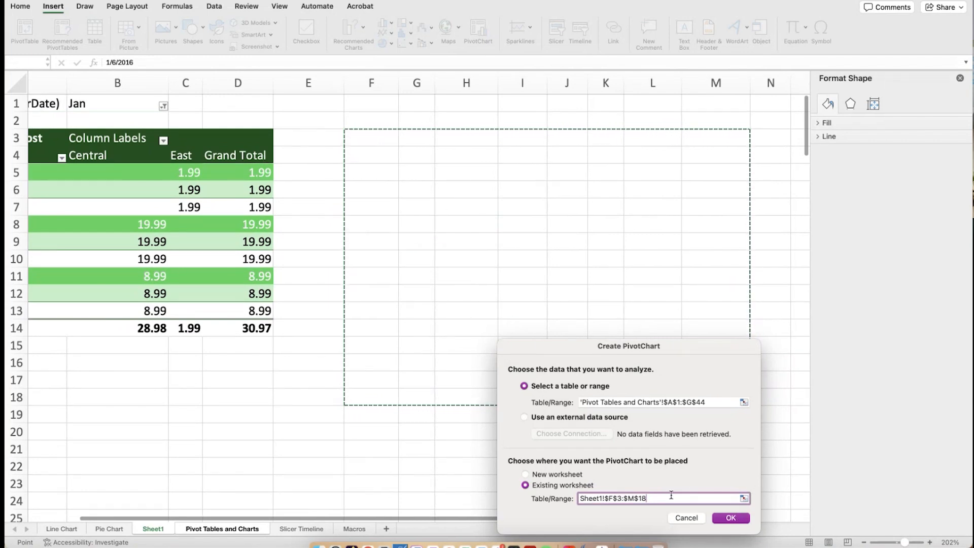
{"action": "left_click", "coordinate": [731, 518]}
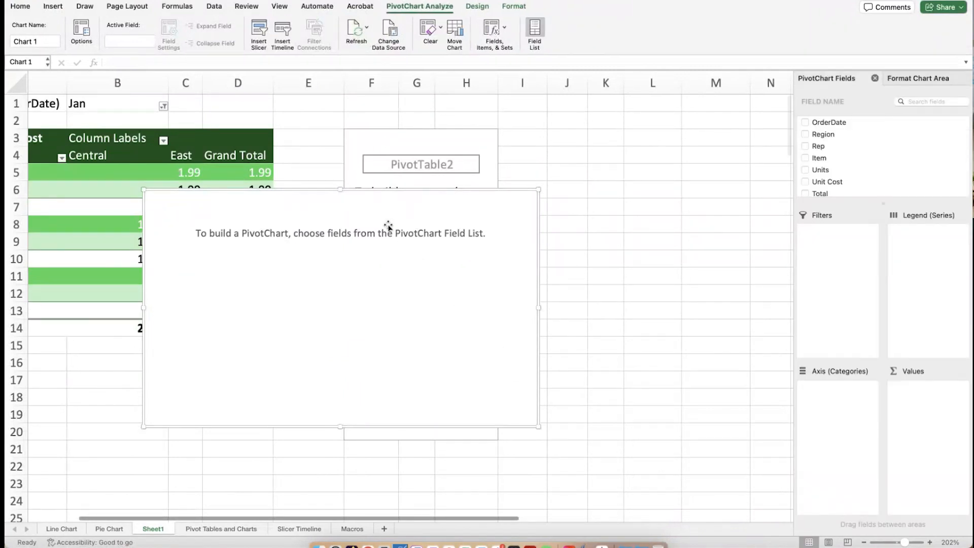
Move the empty PivotChart below the PivotTable2 placeholder so that it starts at about row 22 from column F
{"action": "left_click_drag", "start_coordinate": [425, 207], "coordinate": [575, 145]}
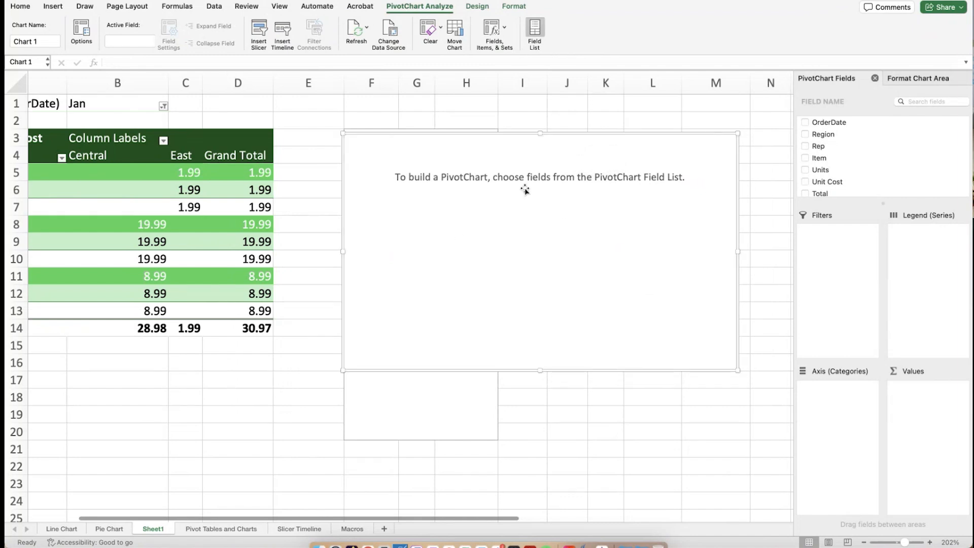
{"action": "left_click_drag", "start_coordinate": [533, 170], "coordinate": [558, 341]}
{"action": "scroll", "coordinate": [548, 335], "scroll_direction": "down", "scroll_amount": 4}
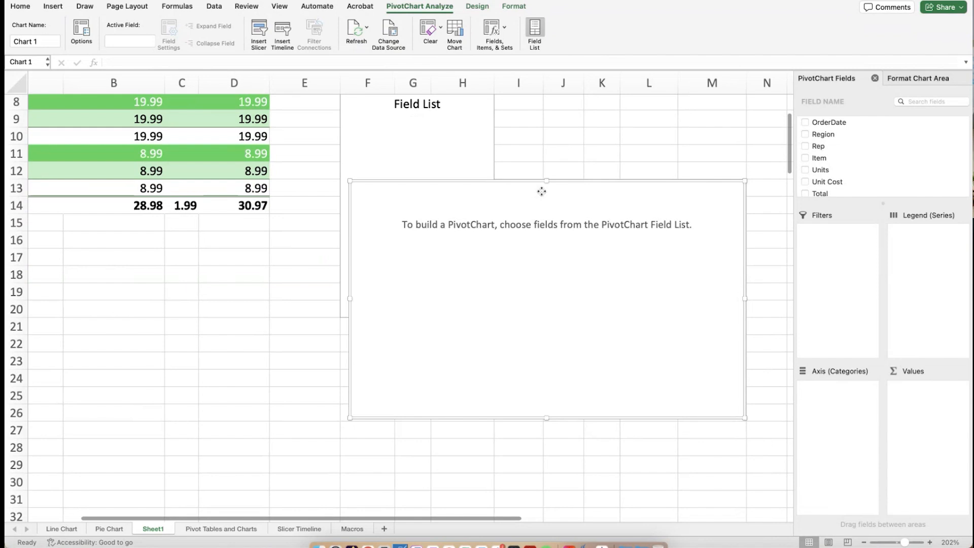
{"action": "left_click_drag", "start_coordinate": [541, 192], "coordinate": [536, 349]}
{"action": "scroll", "coordinate": [555, 246], "scroll_direction": "up", "scroll_amount": 5}
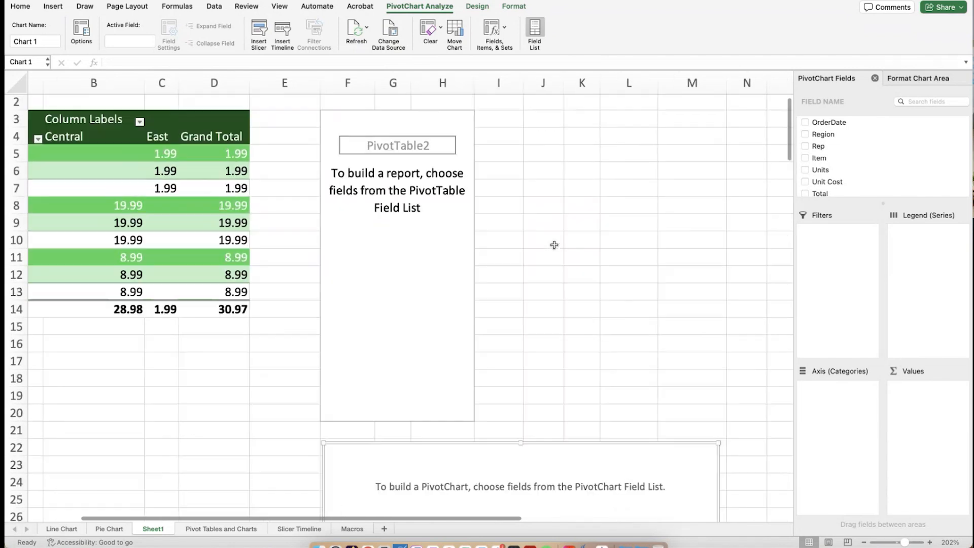
Select the empty PivotTable2 beside the January table and add the Region field to its rows as the chart's axis categories
{"action": "scroll", "coordinate": [555, 245], "scroll_direction": "right", "scroll_amount": 1}
{"action": "scroll", "coordinate": [555, 245], "scroll_direction": "down", "scroll_amount": 2}
{"action": "scroll", "coordinate": [554, 246], "scroll_direction": "right", "scroll_amount": 1}
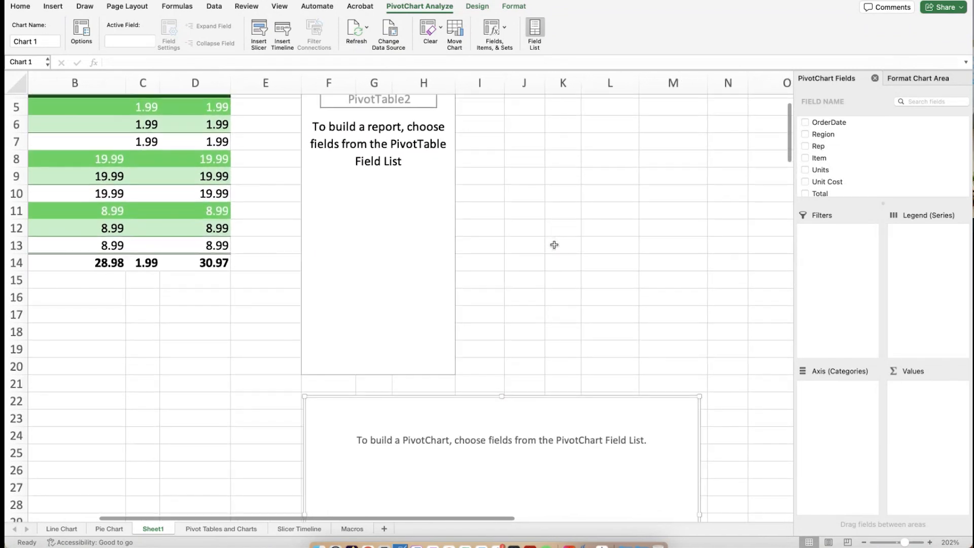
{"action": "scroll", "coordinate": [622, 252], "scroll_direction": "down", "scroll_amount": 1}
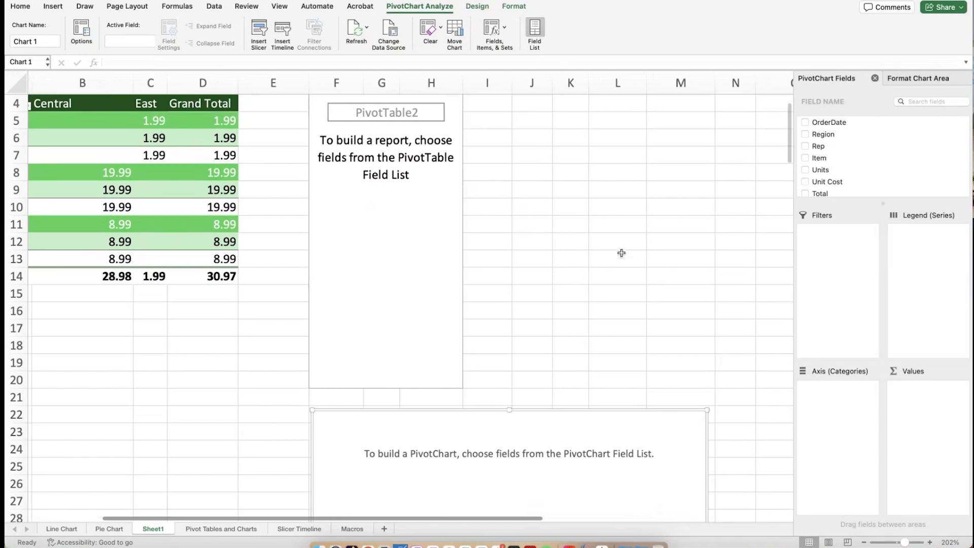
{"action": "scroll", "coordinate": [622, 257], "scroll_direction": "up", "scroll_amount": 3}
{"action": "scroll", "coordinate": [622, 256], "scroll_direction": "left", "scroll_amount": 2}
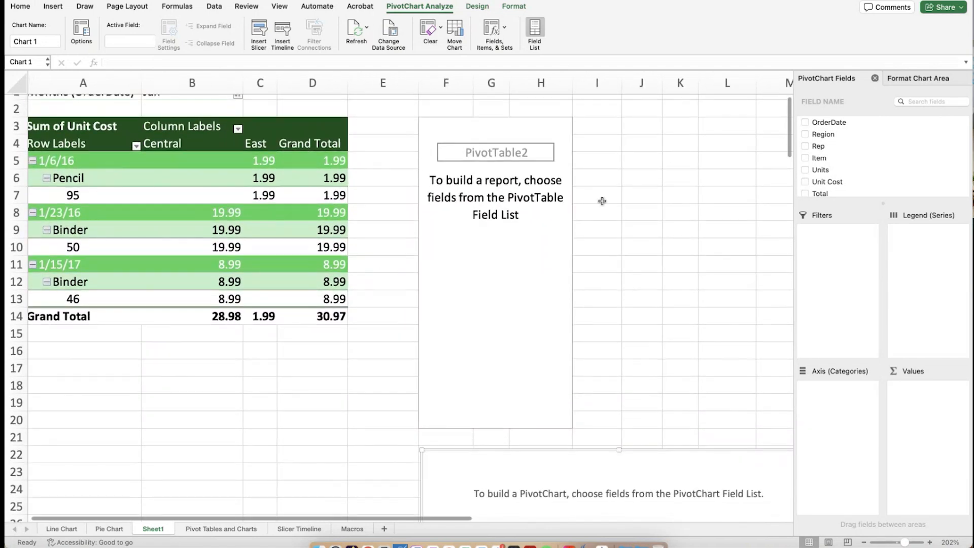
{"action": "scroll", "coordinate": [558, 207], "scroll_direction": "right", "scroll_amount": 1}
{"action": "scroll", "coordinate": [558, 207], "scroll_direction": "up", "scroll_amount": 1}
{"action": "left_click", "coordinate": [462, 252]}
{"action": "left_click", "coordinate": [473, 135]}
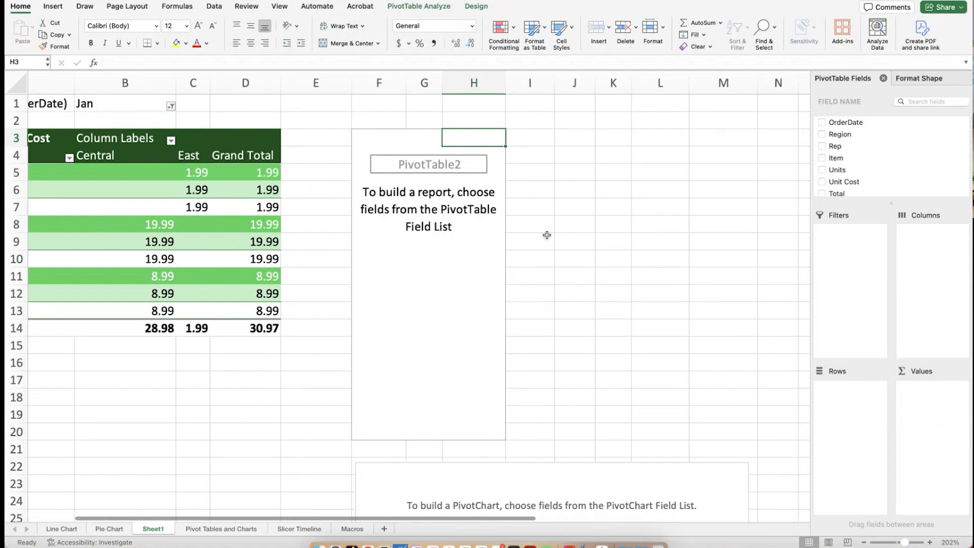
{"action": "scroll", "coordinate": [877, 196], "scroll_direction": "down", "scroll_amount": 3}
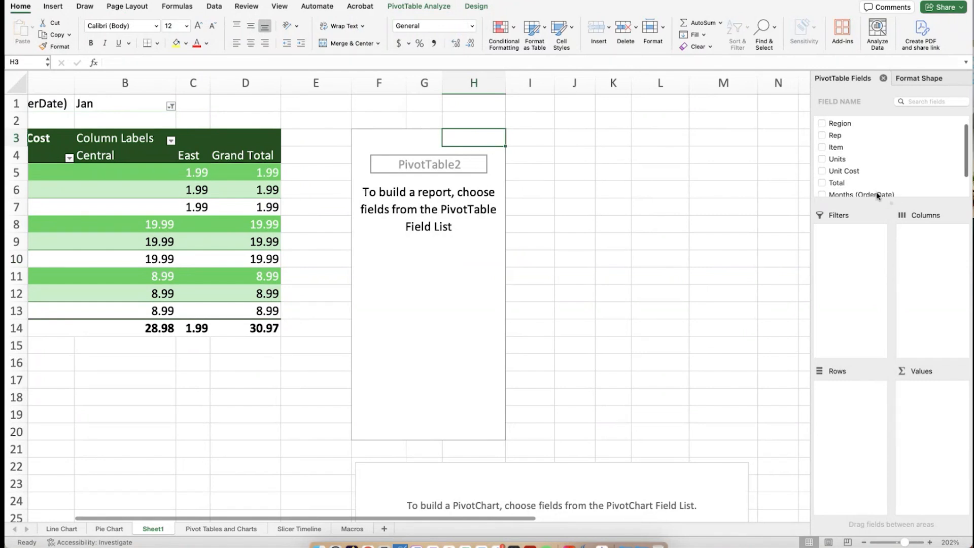
{"action": "scroll", "coordinate": [877, 196], "scroll_direction": "up", "scroll_amount": 3}
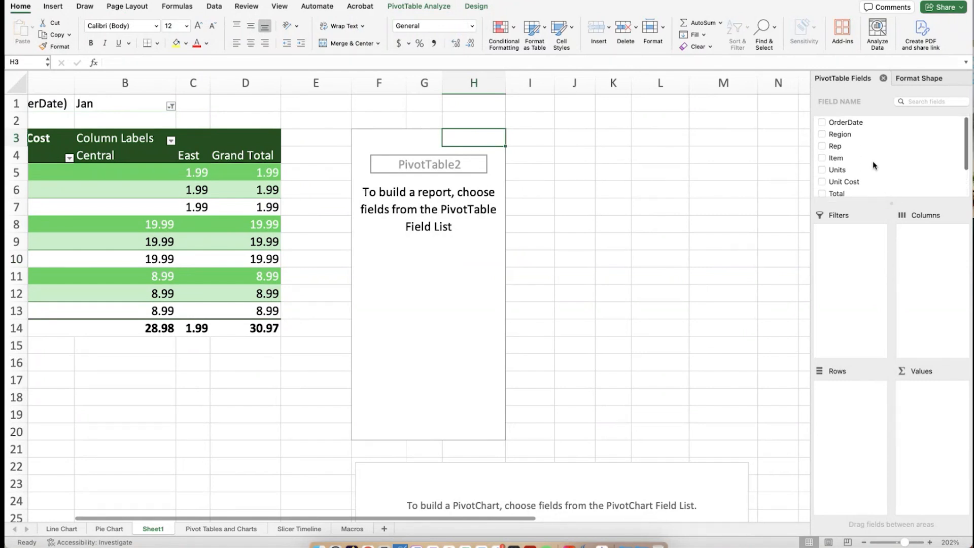
{"action": "left_click", "coordinate": [846, 134]}
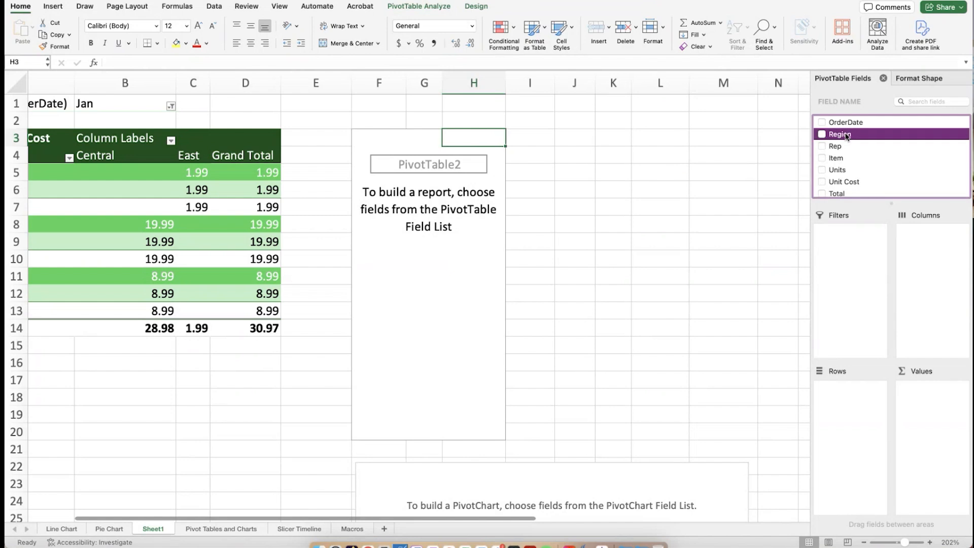
{"action": "left_click_drag", "start_coordinate": [846, 134], "coordinate": [883, 388]}
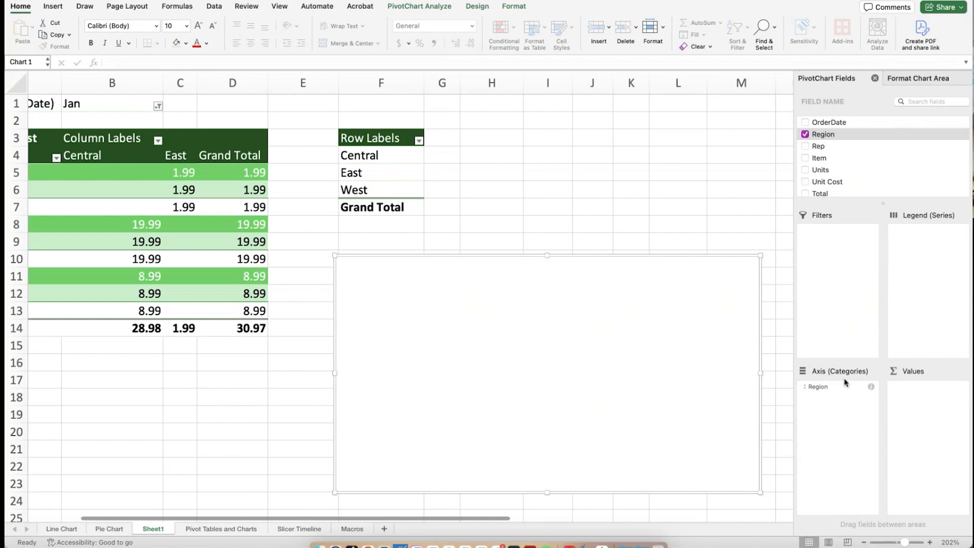
Add the Rep field as the PivotChart's legend series and the sum of Total as its values
{"action": "left_click", "coordinate": [806, 146]}
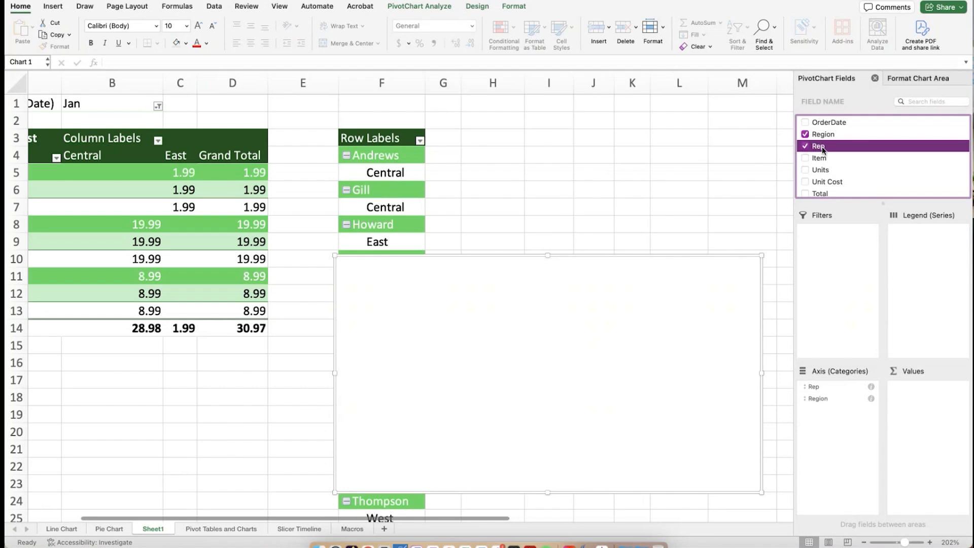
{"action": "left_click_drag", "start_coordinate": [820, 399], "coordinate": [930, 246]}
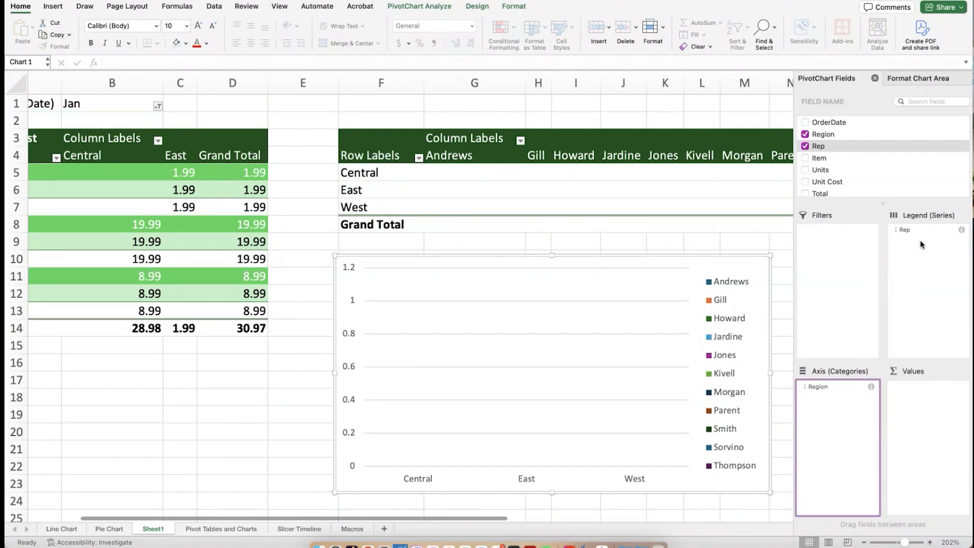
{"action": "scroll", "coordinate": [889, 186], "scroll_direction": "down", "scroll_amount": 3}
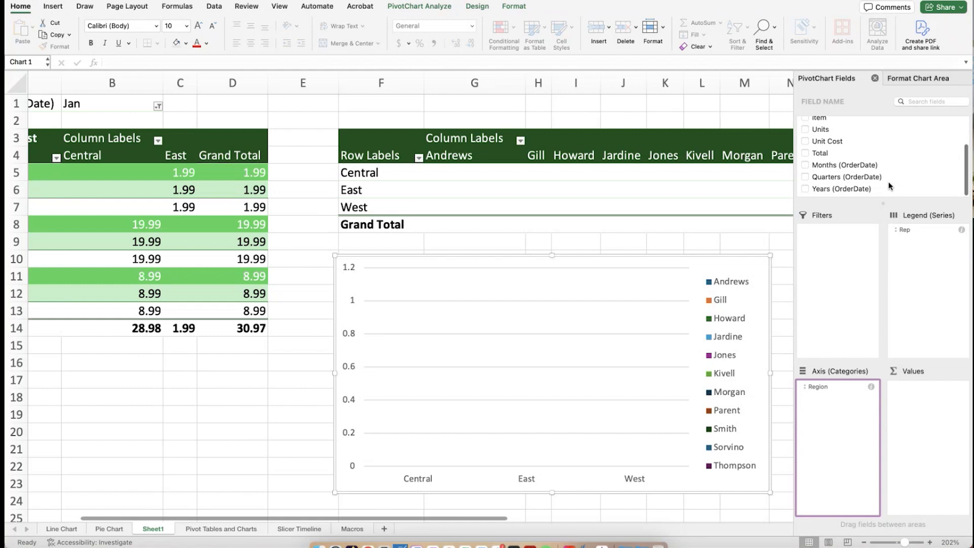
{"action": "left_click", "coordinate": [818, 157]}
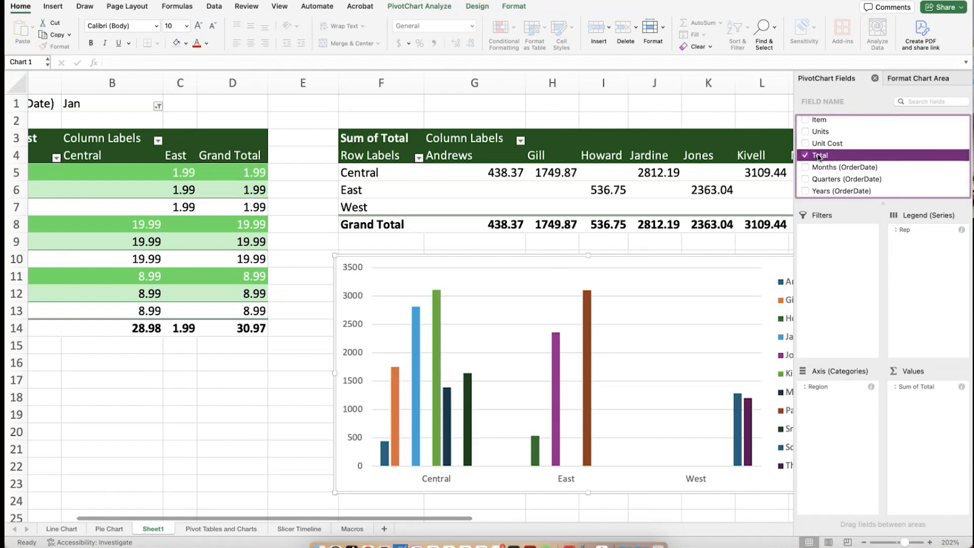
{"action": "left_click_drag", "start_coordinate": [818, 157], "coordinate": [925, 415]}
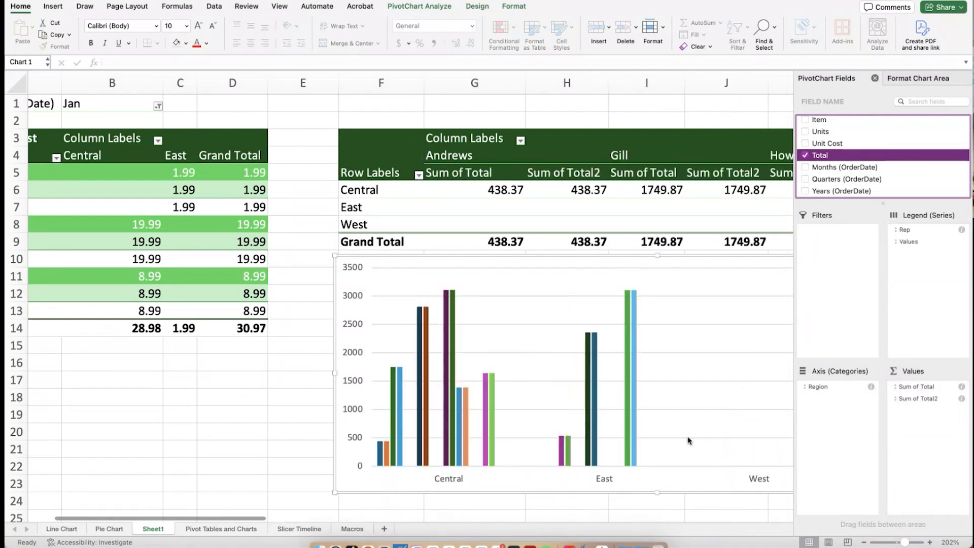
{"action": "scroll", "coordinate": [689, 440], "scroll_direction": "right", "scroll_amount": 1}
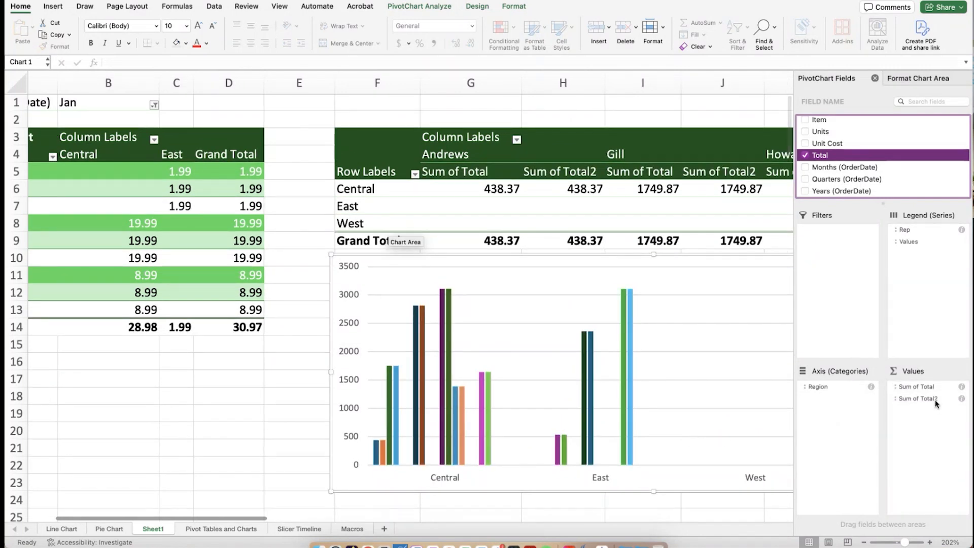
{"action": "left_click_drag", "start_coordinate": [923, 399], "coordinate": [925, 335]}
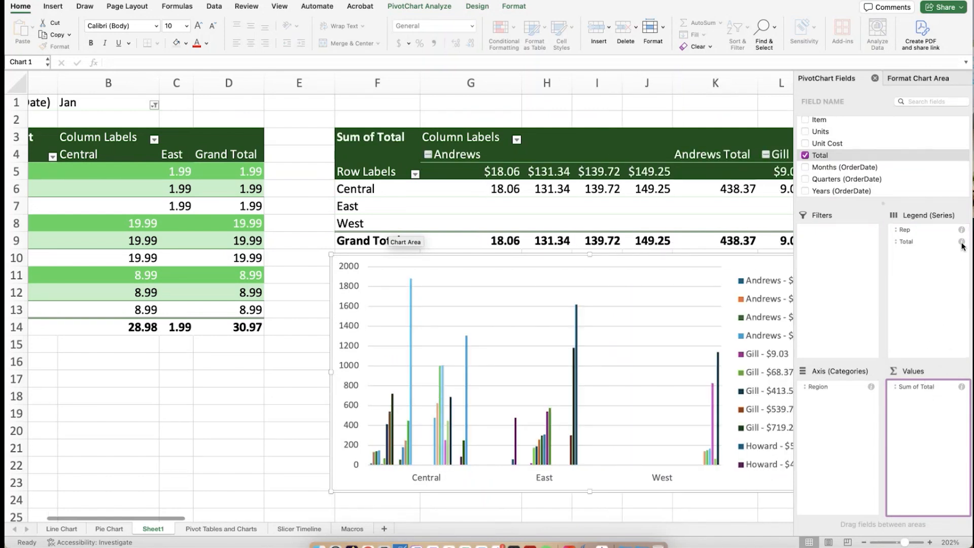
{"action": "left_click_drag", "start_coordinate": [963, 245], "coordinate": [948, 246]}
{"action": "left_click", "coordinate": [943, 245]}
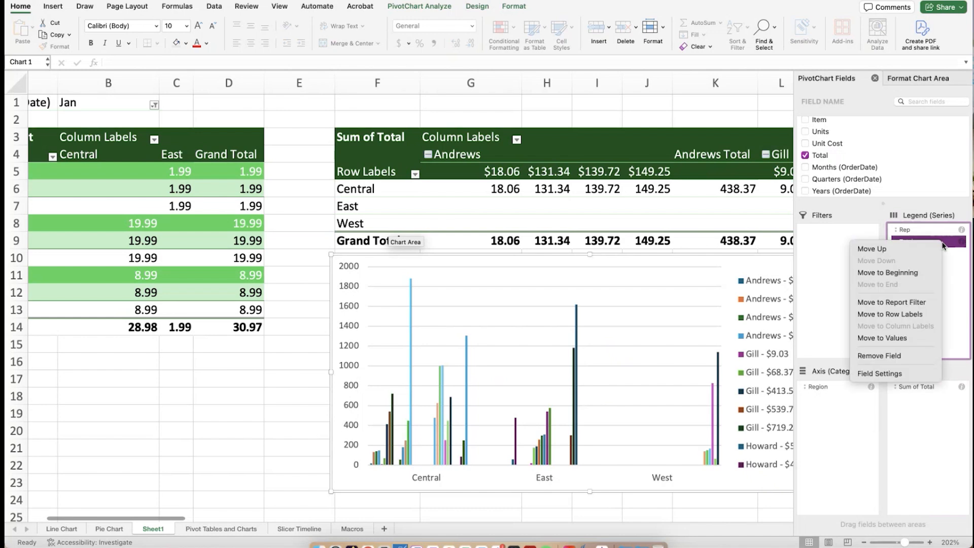
{"action": "left_click", "coordinate": [903, 358]}
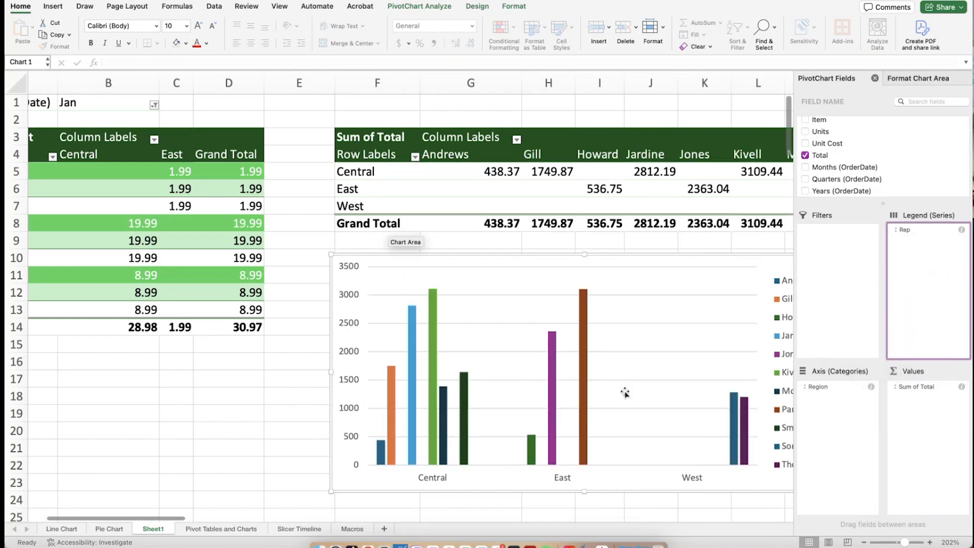
Swap the PivotChart's fields so that Region forms the legend series and Rep forms the axis categories
{"action": "scroll", "coordinate": [625, 393], "scroll_direction": "down", "scroll_amount": 2}
{"action": "scroll", "coordinate": [624, 393], "scroll_direction": "right", "scroll_amount": 2}
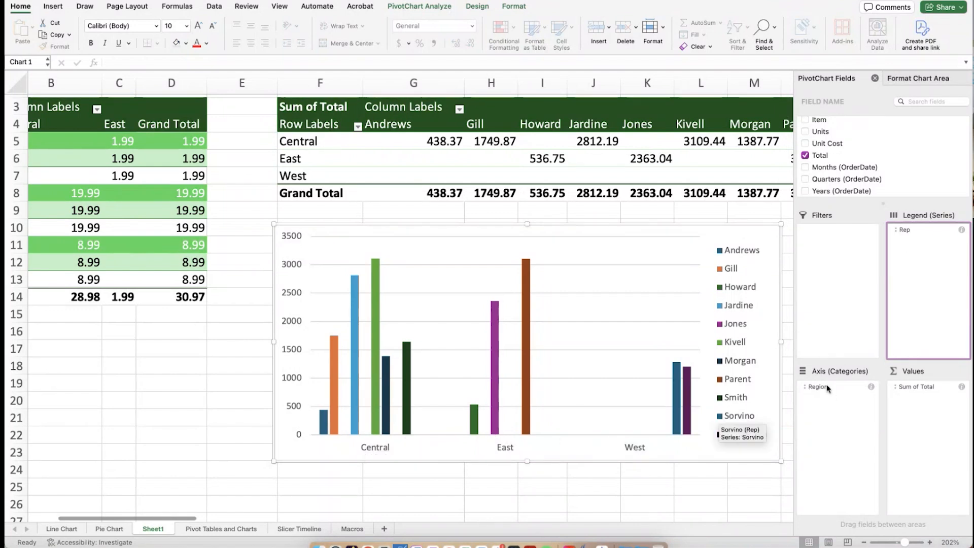
{"action": "left_click_drag", "start_coordinate": [827, 390], "coordinate": [931, 270]}
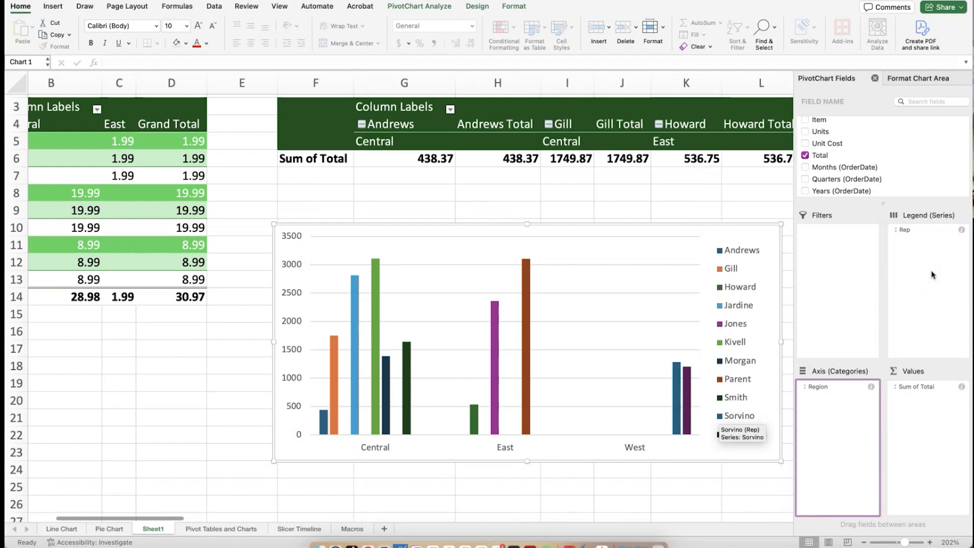
{"action": "left_click", "coordinate": [912, 231]}
{"action": "left_click_drag", "start_coordinate": [913, 234], "coordinate": [854, 414]}
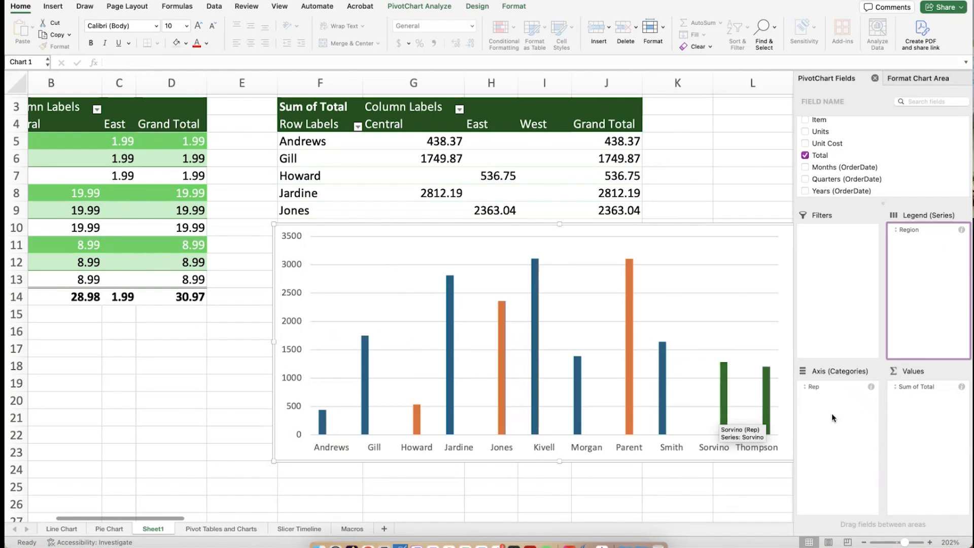
Examine the PivotChart's bars for each rep against the region colours in the legend
{"action": "scroll", "coordinate": [511, 438], "scroll_direction": "down", "scroll_amount": 2}
{"action": "scroll", "coordinate": [511, 437], "scroll_direction": "right", "scroll_amount": 2}
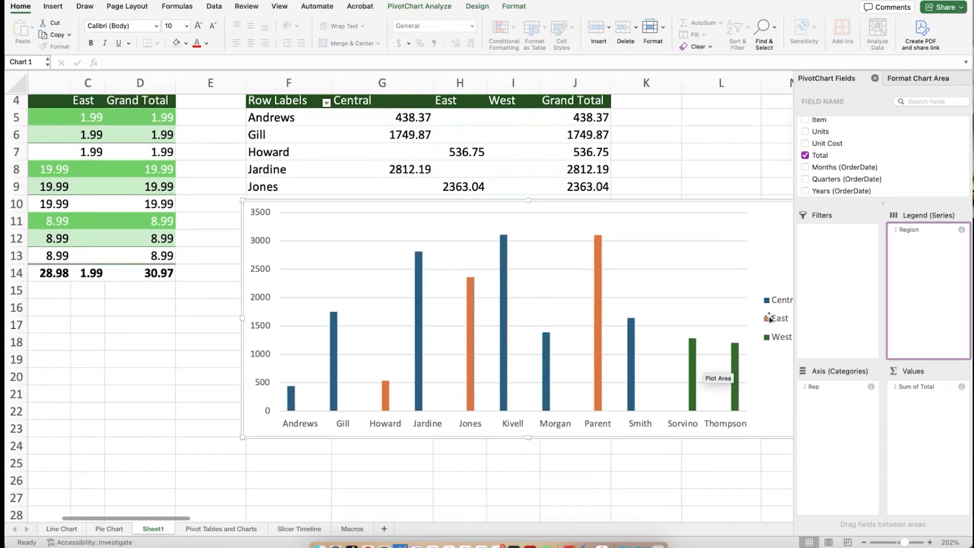
{"action": "scroll", "coordinate": [736, 395], "scroll_direction": "right", "scroll_amount": 1}
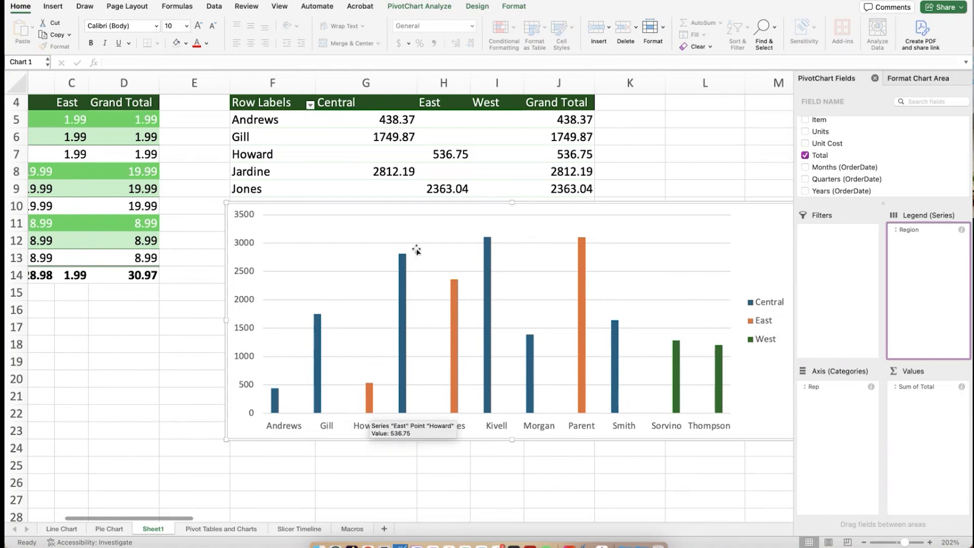
{"action": "mouse_move", "coordinate": [676, 391]}
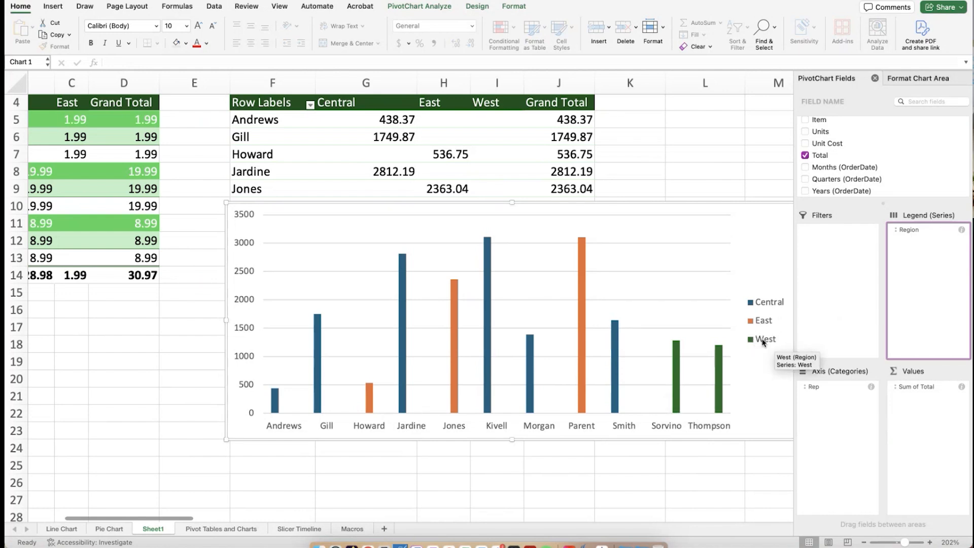
{"action": "scroll", "coordinate": [762, 343], "scroll_direction": "right", "scroll_amount": 1}
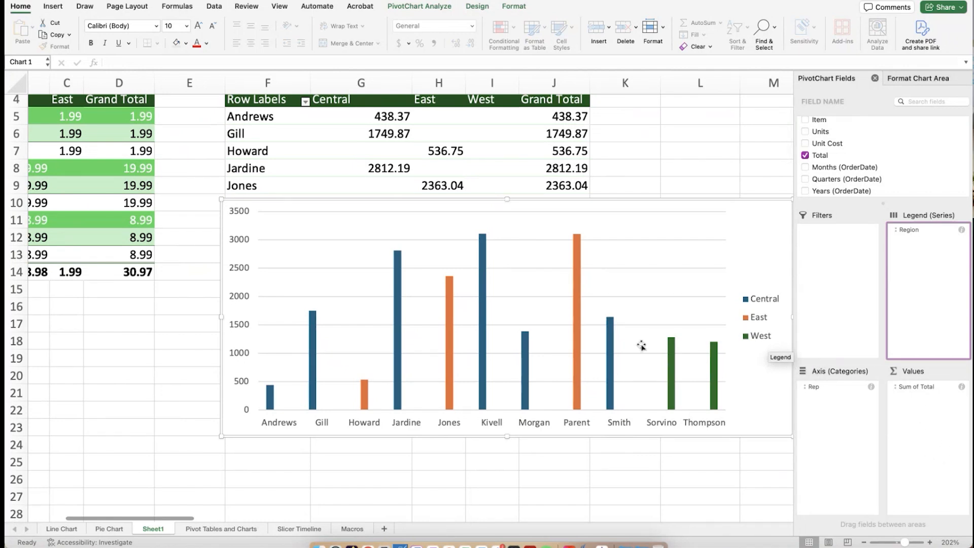
{"action": "mouse_move", "coordinate": [577, 359]}
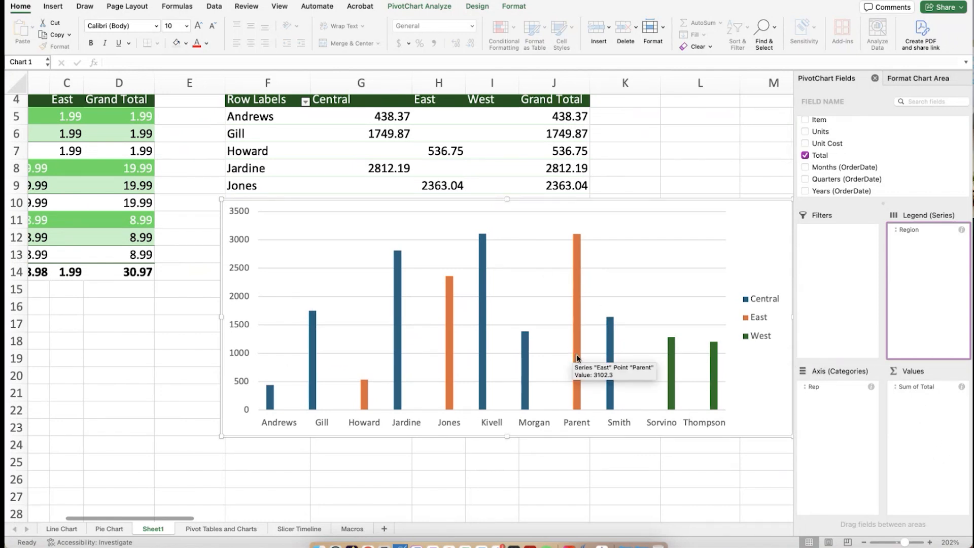
Move the PivotChart's Rep field to the filters, and swap it with Region so that Region filters and Rep forms the legend series
{"action": "left_click", "coordinate": [815, 387]}
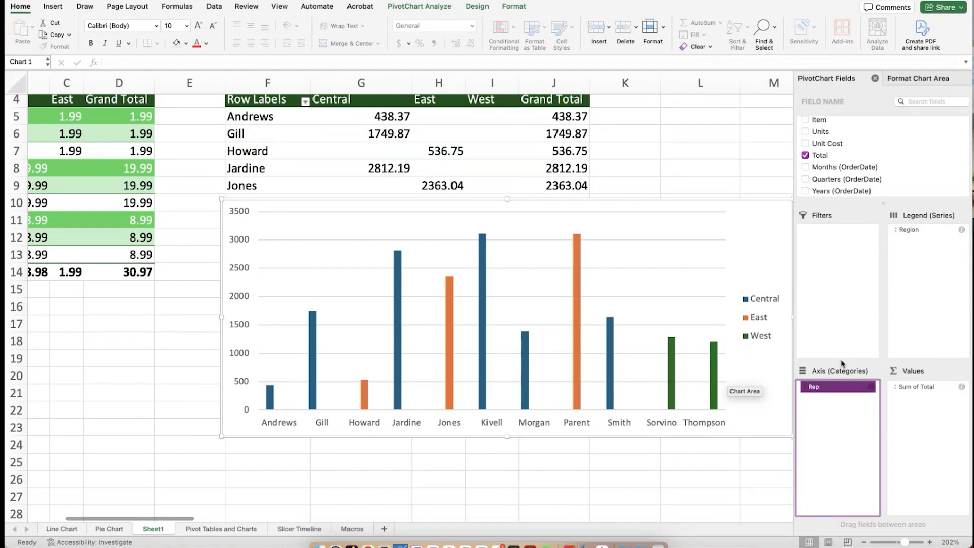
{"action": "left_click_drag", "start_coordinate": [823, 390], "coordinate": [826, 248]}
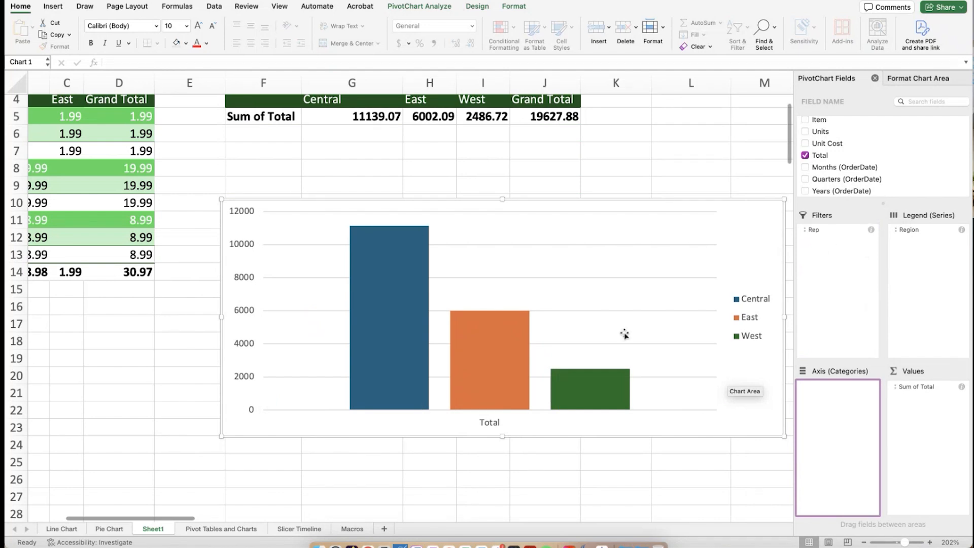
{"action": "scroll", "coordinate": [624, 333], "scroll_direction": "up", "scroll_amount": 3}
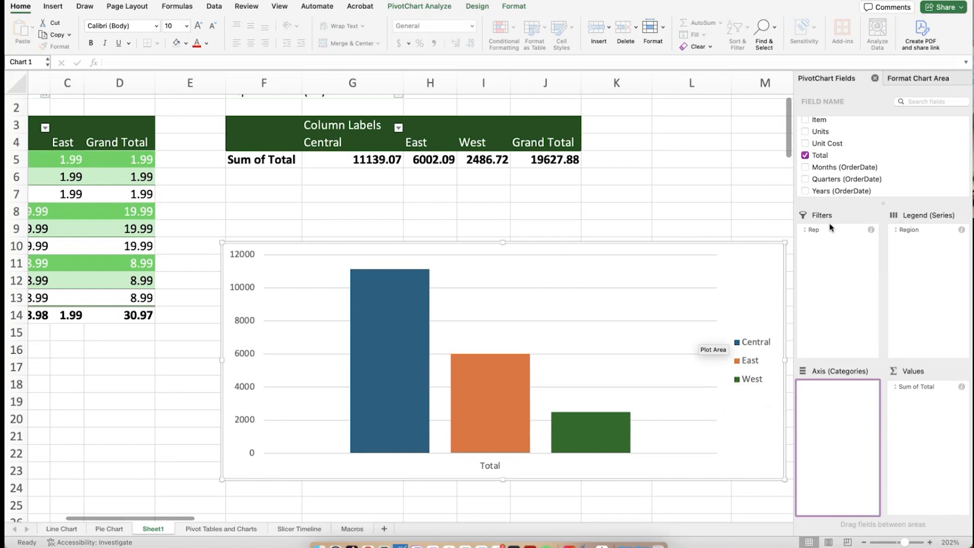
{"action": "left_click_drag", "start_coordinate": [831, 228], "coordinate": [922, 297]}
{"action": "left_click_drag", "start_coordinate": [920, 231], "coordinate": [852, 240]}
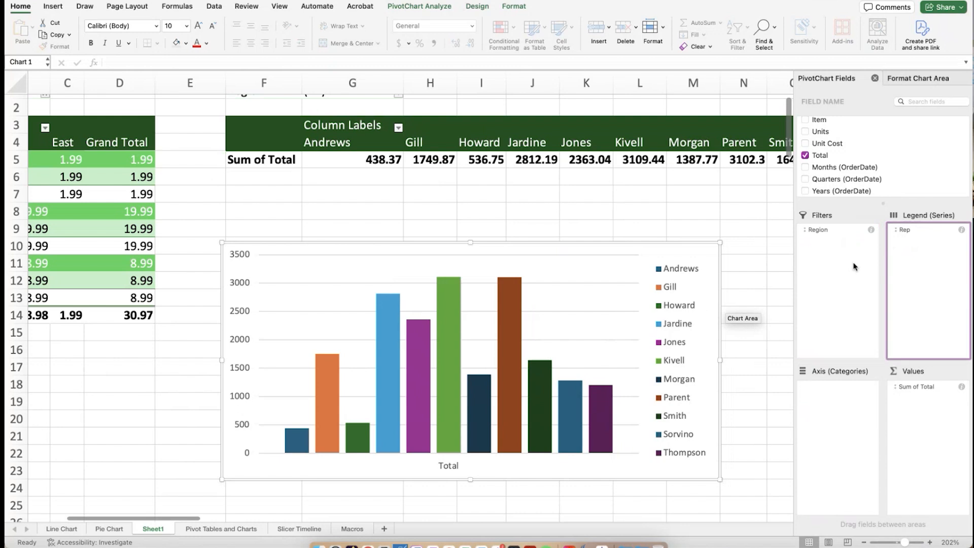
Filter the rep totals PivotChart by Region to include only Central
{"action": "scroll", "coordinate": [755, 381], "scroll_direction": "up", "scroll_amount": 1}
{"action": "scroll", "coordinate": [755, 381], "scroll_direction": "left", "scroll_amount": 1}
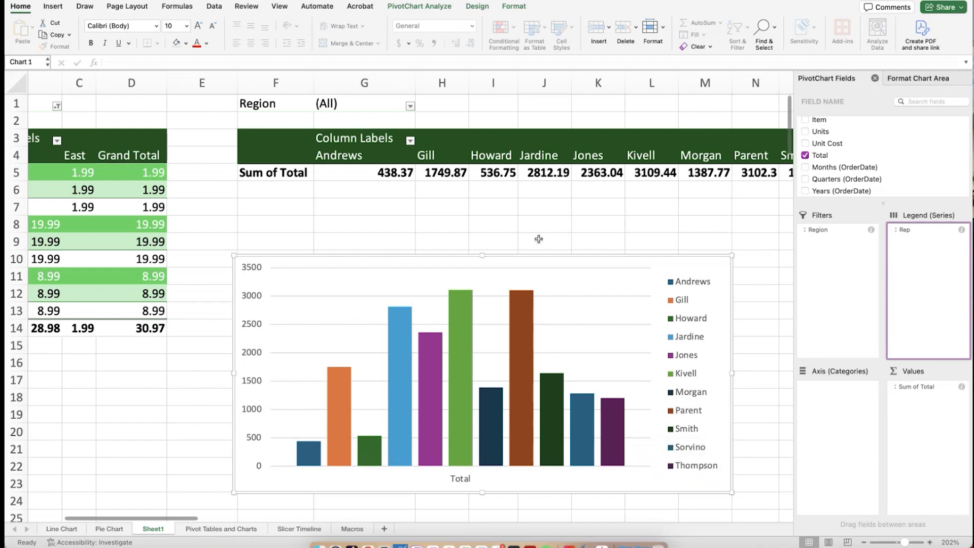
{"action": "left_click", "coordinate": [410, 108]}
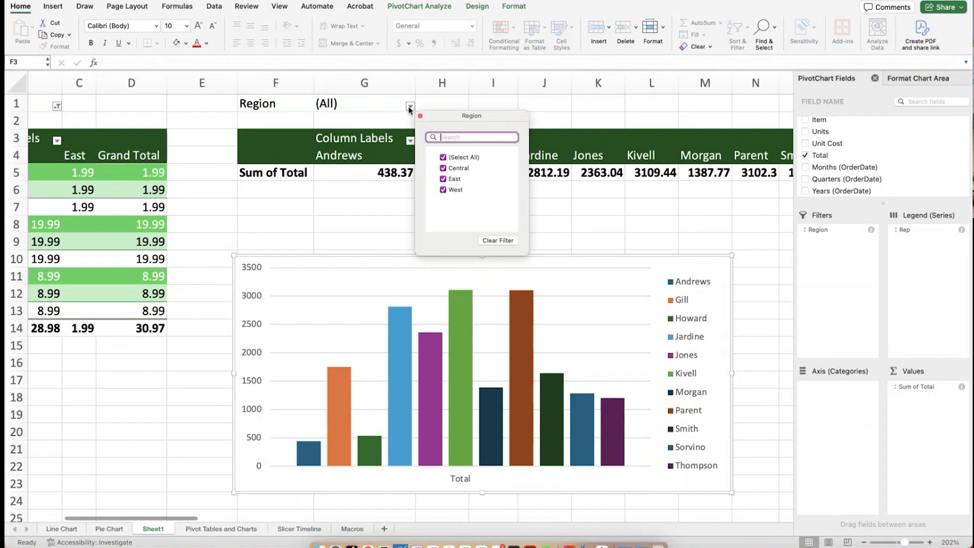
{"action": "left_click", "coordinate": [443, 157]}
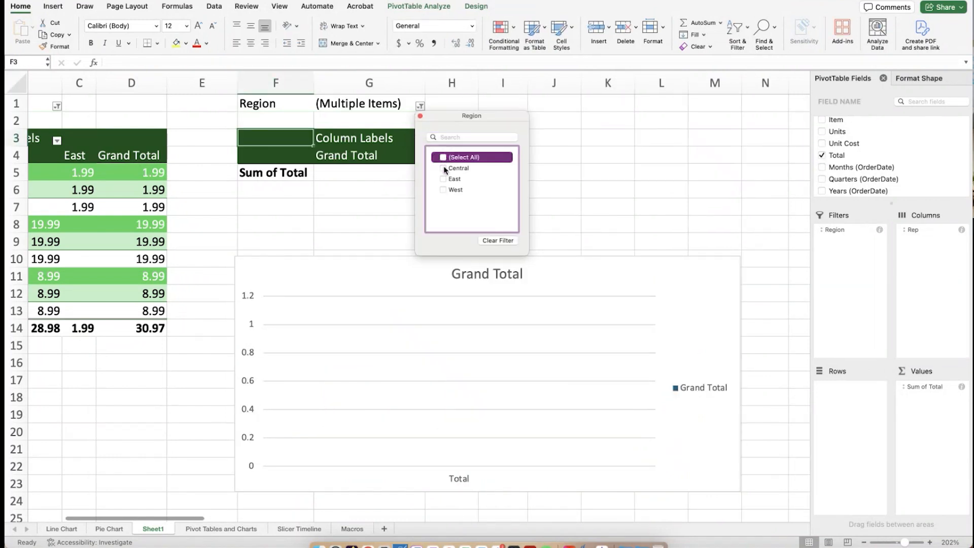
{"action": "left_click", "coordinate": [443, 168]}
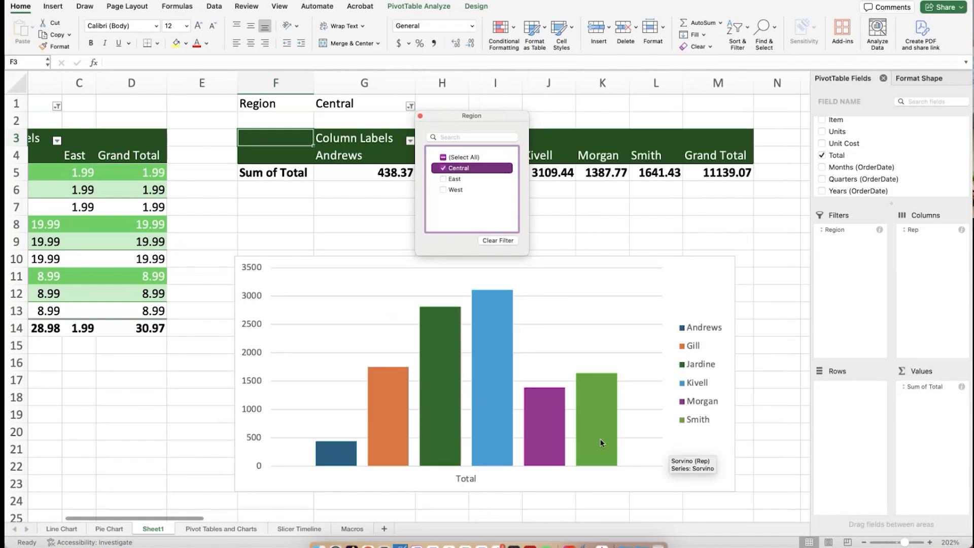
{"action": "mouse_move", "coordinate": [601, 442]}
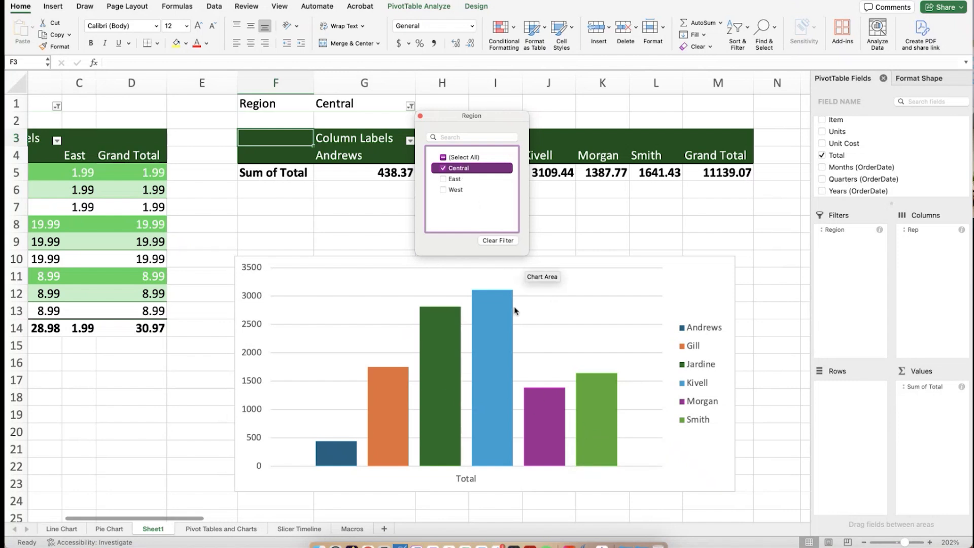
Switch the Region filter from Central to East only, and restore all regions after comparing the reps' bars
{"action": "left_click", "coordinate": [444, 169]}
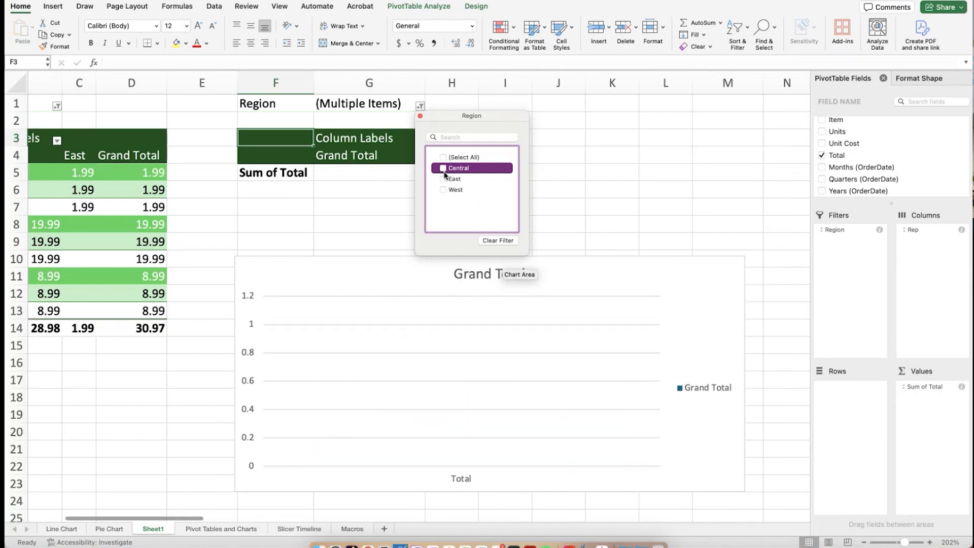
{"action": "left_click", "coordinate": [445, 179]}
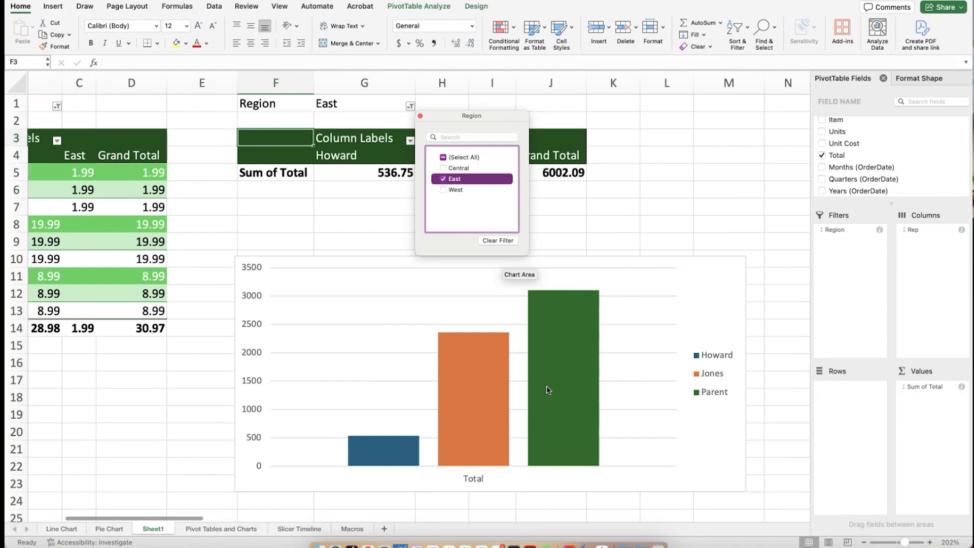
{"action": "scroll", "coordinate": [289, 268], "scroll_direction": "left", "scroll_amount": 3}
{"action": "scroll", "coordinate": [289, 268], "scroll_direction": "left", "scroll_amount": 1}
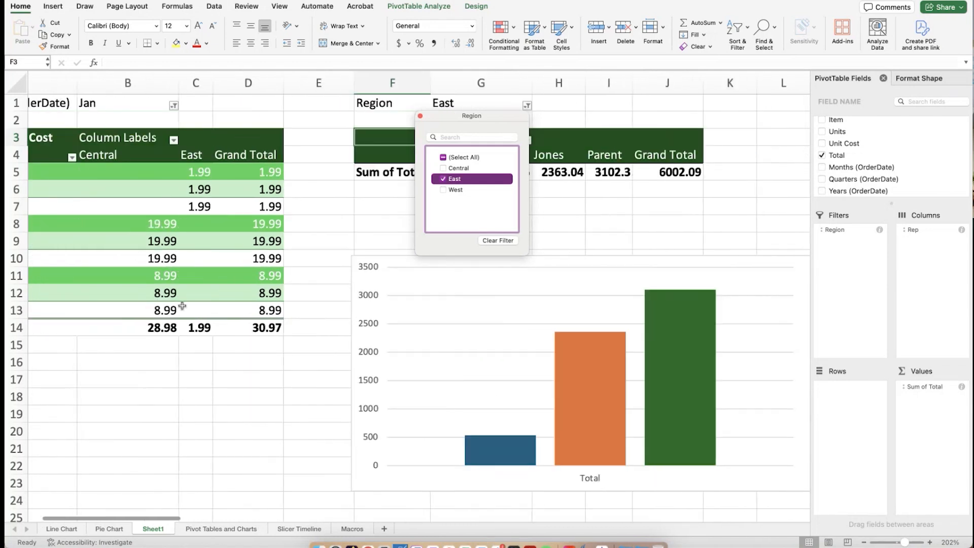
{"action": "scroll", "coordinate": [604, 341], "scroll_direction": "right", "scroll_amount": 2}
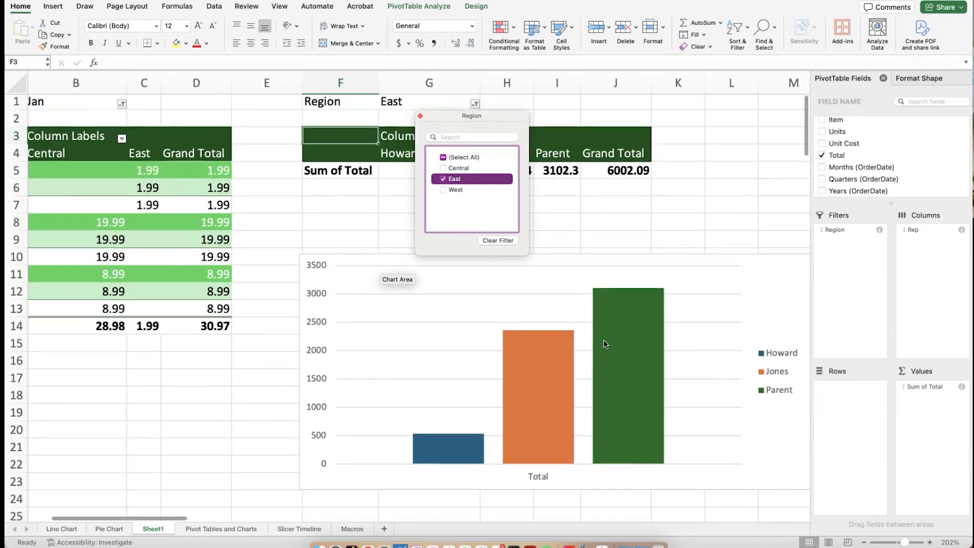
{"action": "left_click", "coordinate": [444, 158]}
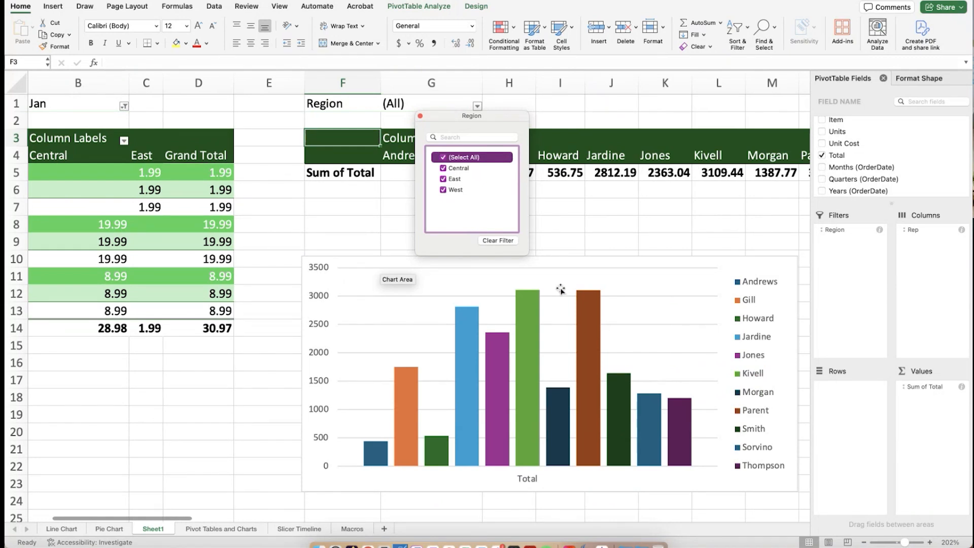
{"action": "left_click", "coordinate": [244, 533]}
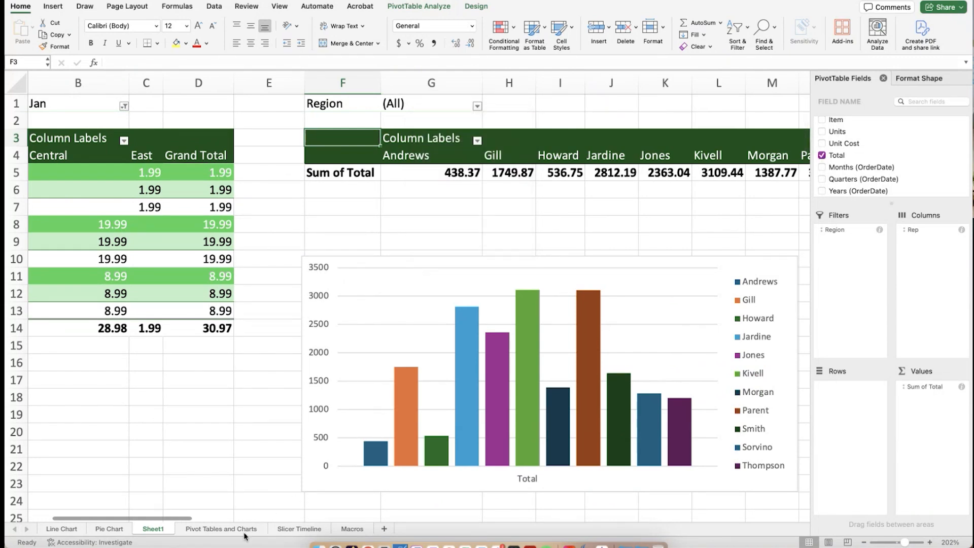
Examine the source orders on the Pivot Tables and Charts sheet and the rep totals in Sheet1's pivot table and PivotChart
{"action": "left_click", "coordinate": [244, 530]}
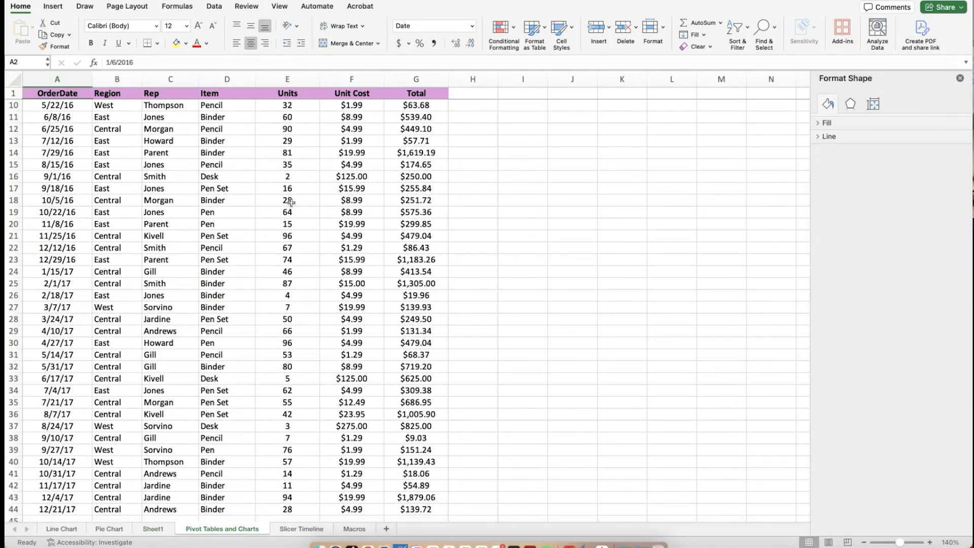
{"action": "left_click", "coordinate": [160, 530]}
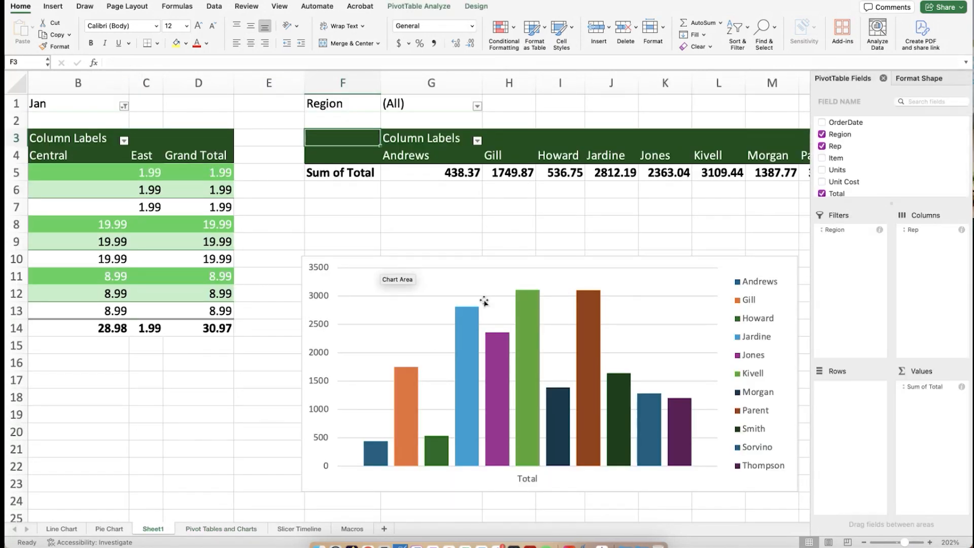
{"action": "scroll", "coordinate": [484, 302], "scroll_direction": "right", "scroll_amount": 3}
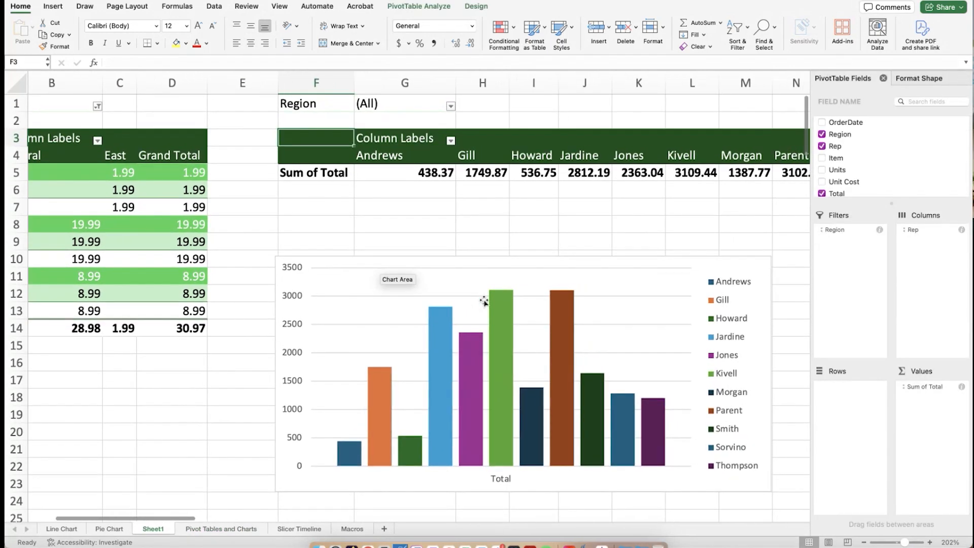
{"action": "scroll", "coordinate": [647, 232], "scroll_direction": "right", "scroll_amount": 1}
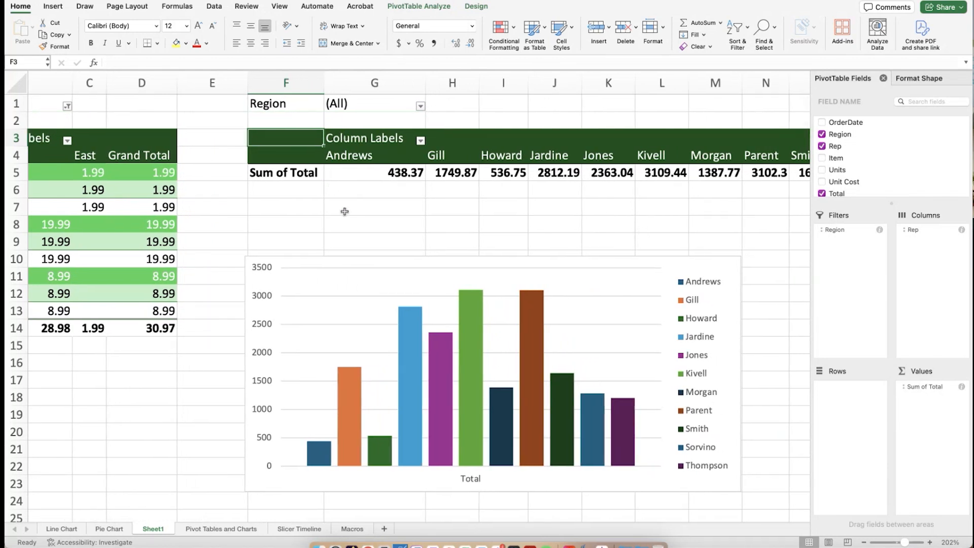
{"action": "scroll", "coordinate": [344, 211], "scroll_direction": "right", "scroll_amount": 2}
{"action": "scroll", "coordinate": [344, 211], "scroll_direction": "right", "scroll_amount": 2}
{"action": "scroll", "coordinate": [345, 211], "scroll_direction": "down", "scroll_amount": 1}
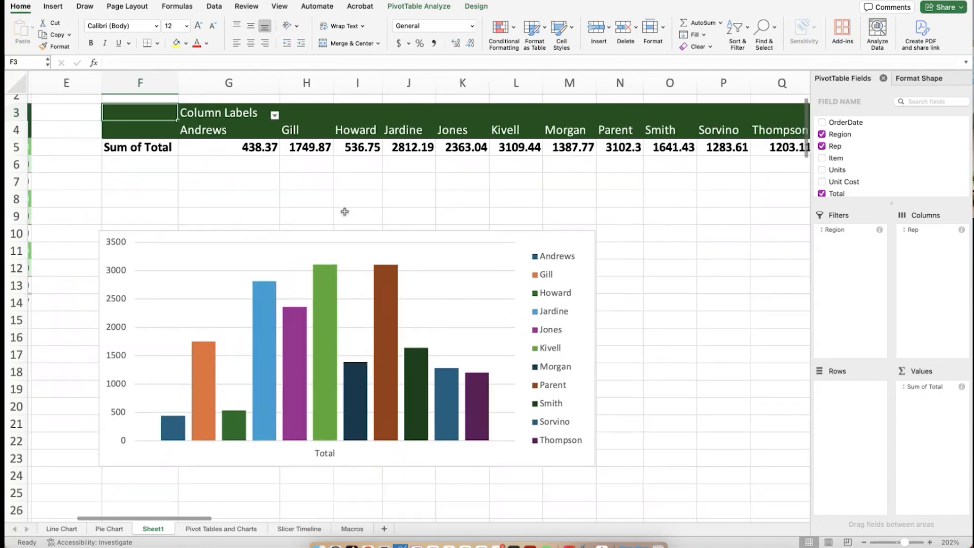
{"action": "scroll", "coordinate": [344, 212], "scroll_direction": "left", "scroll_amount": 2}
{"action": "scroll", "coordinate": [344, 211], "scroll_direction": "up", "scroll_amount": 2}
{"action": "scroll", "coordinate": [318, 261], "scroll_direction": "down", "scroll_amount": 1}
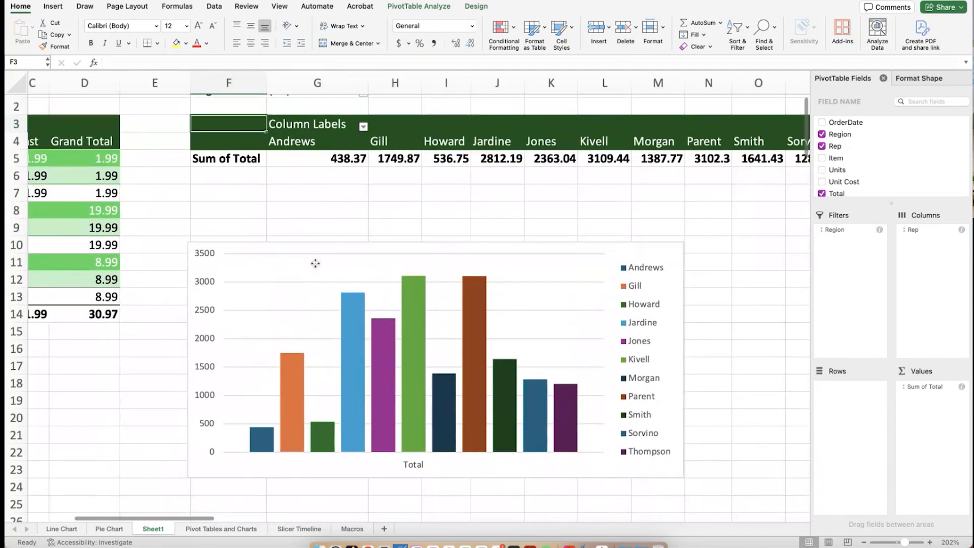
Remove the Sum of Total field from the PivotChart's values
{"action": "left_click", "coordinate": [312, 252]}
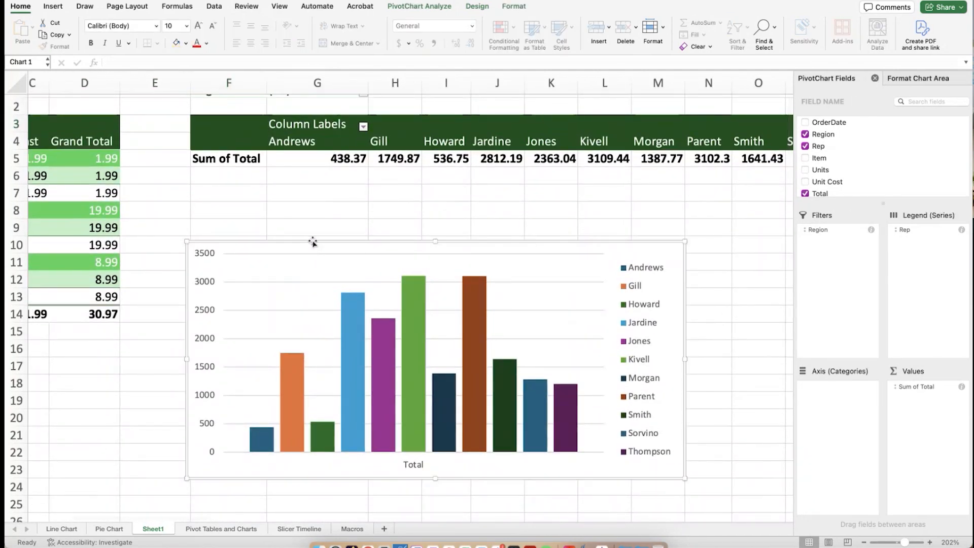
{"action": "scroll", "coordinate": [316, 236], "scroll_direction": "up", "scroll_amount": 1}
{"action": "scroll", "coordinate": [477, 248], "scroll_direction": "right", "scroll_amount": 2}
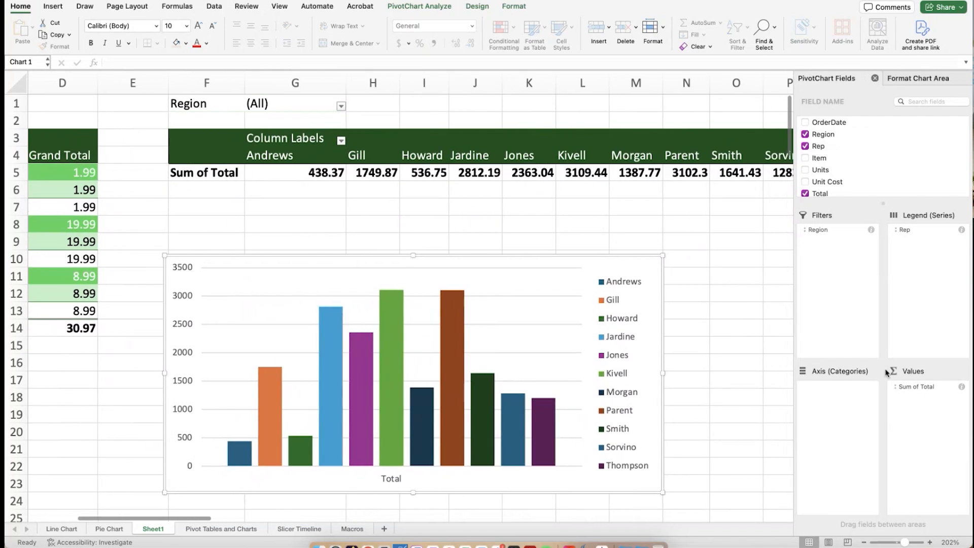
{"action": "left_click", "coordinate": [914, 387]}
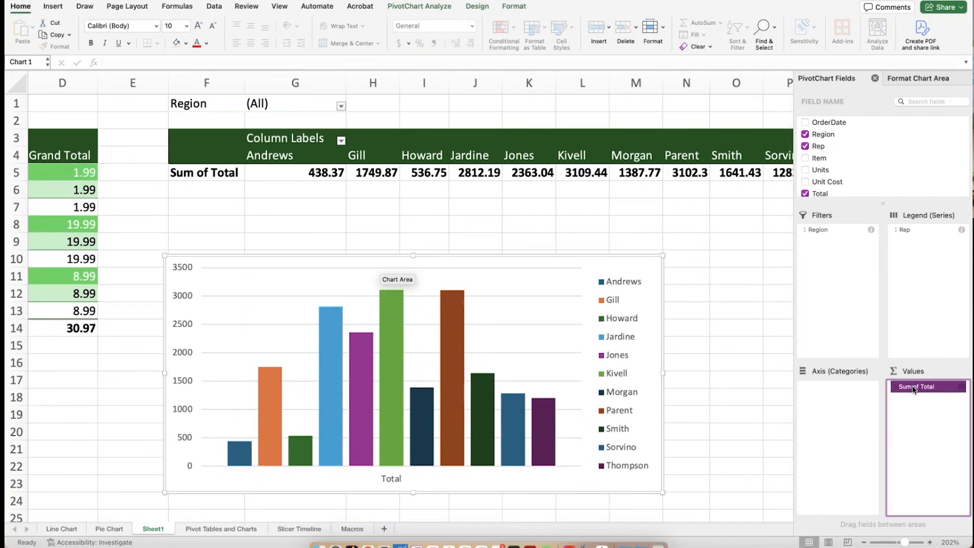
{"action": "right_click", "coordinate": [914, 389]}
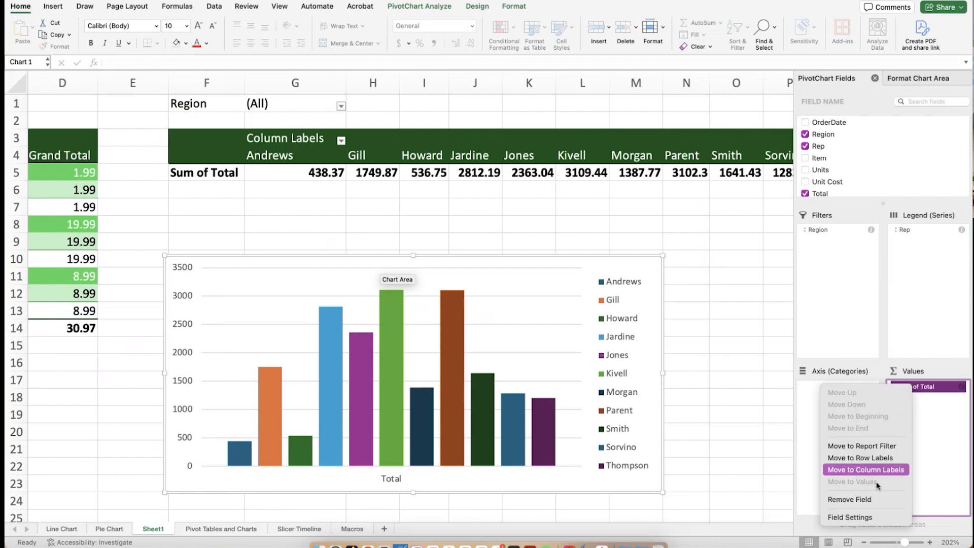
{"action": "left_click", "coordinate": [873, 500]}
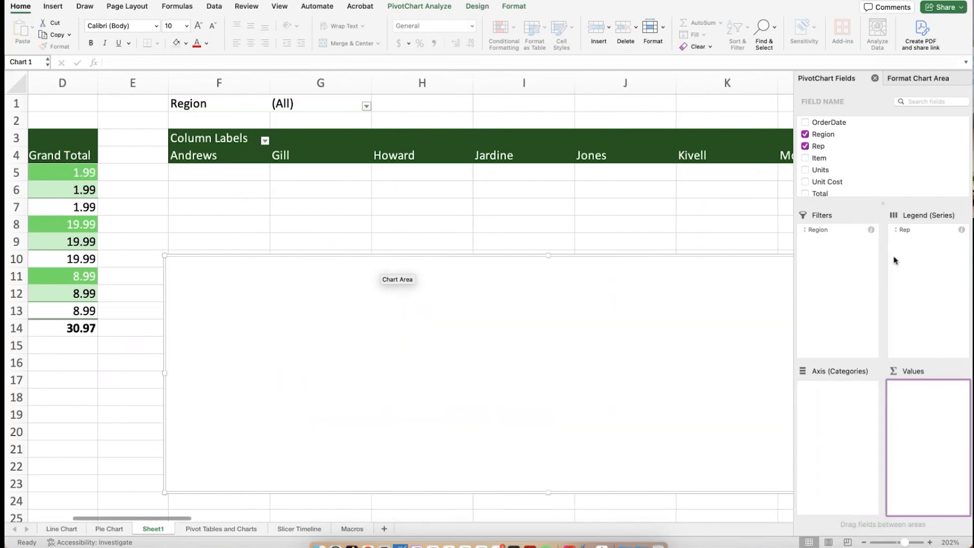
Remove the Rep field from the PivotChart's legend series
{"action": "scroll", "coordinate": [860, 168], "scroll_direction": "down", "scroll_amount": 2}
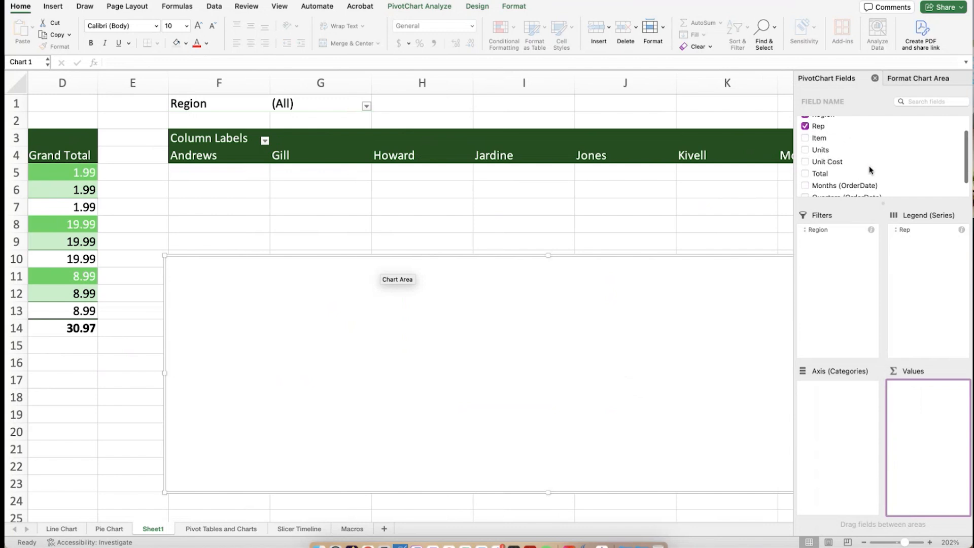
{"action": "right_click", "coordinate": [904, 231]}
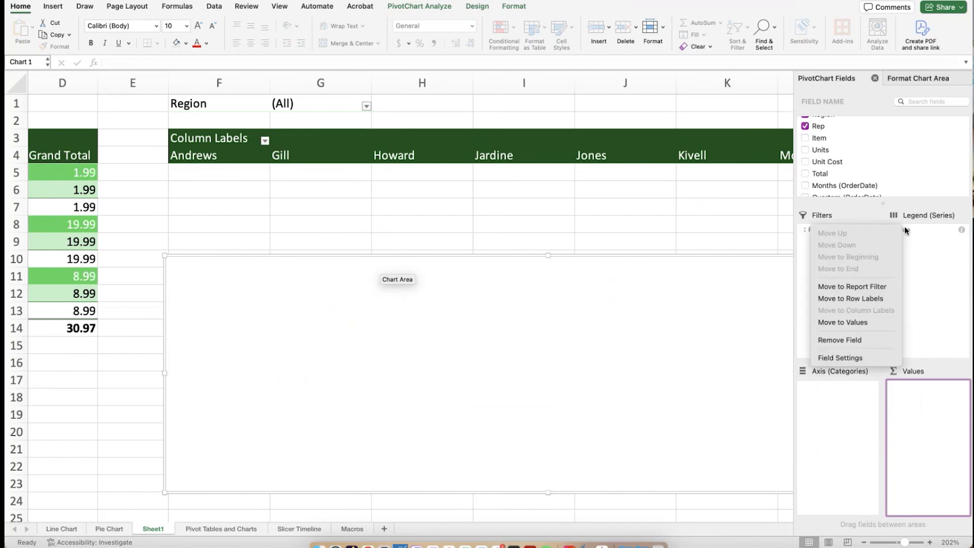
{"action": "right_click", "coordinate": [911, 231]}
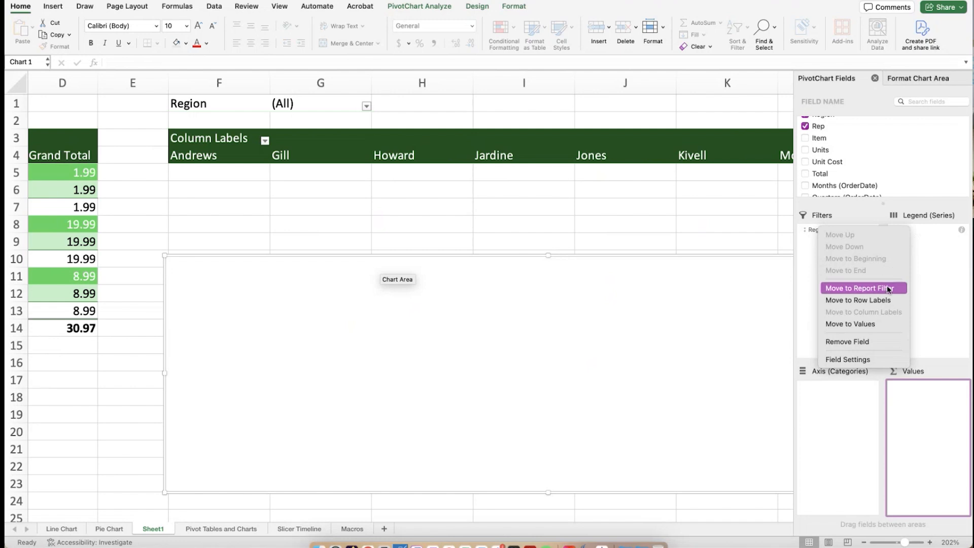
{"action": "left_click", "coordinate": [869, 345]}
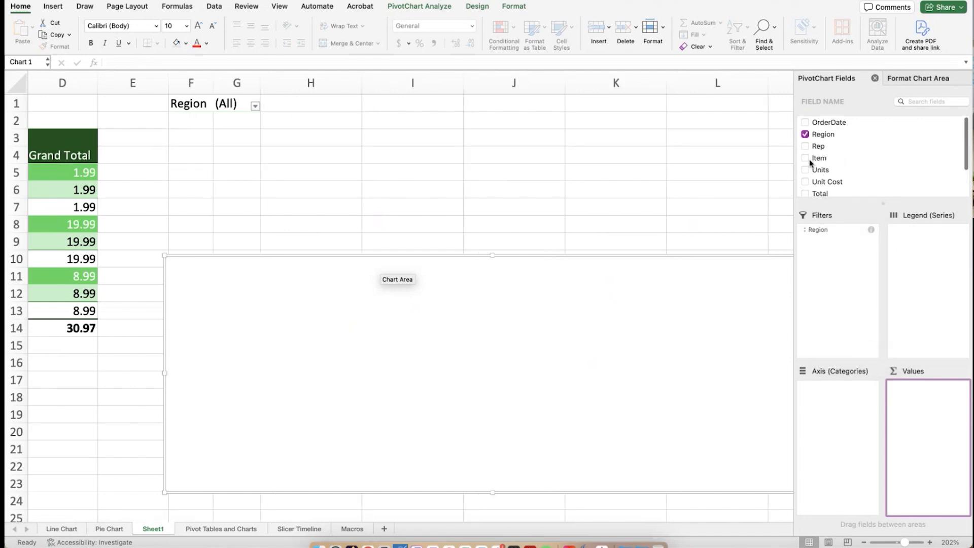
Add the Item field as the PivotChart's legend series and the Units field as its axis categories
{"action": "left_click", "coordinate": [818, 160]}
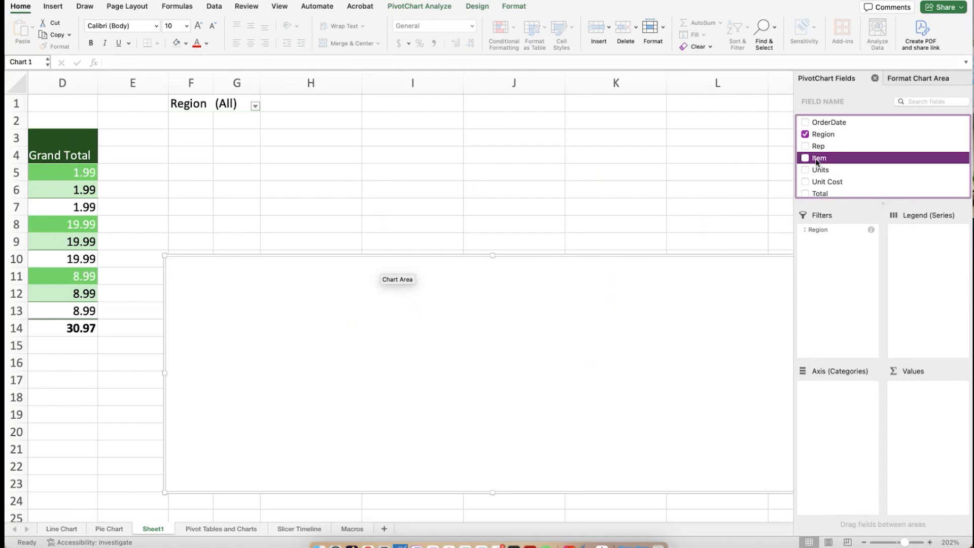
{"action": "left_click_drag", "start_coordinate": [818, 161], "coordinate": [943, 263]}
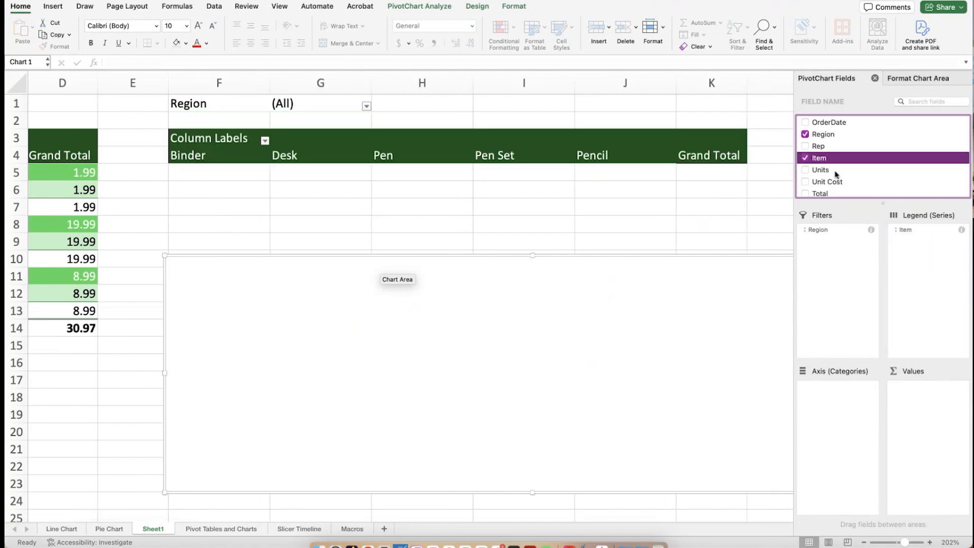
{"action": "scroll", "coordinate": [835, 178], "scroll_direction": "down", "scroll_amount": 3}
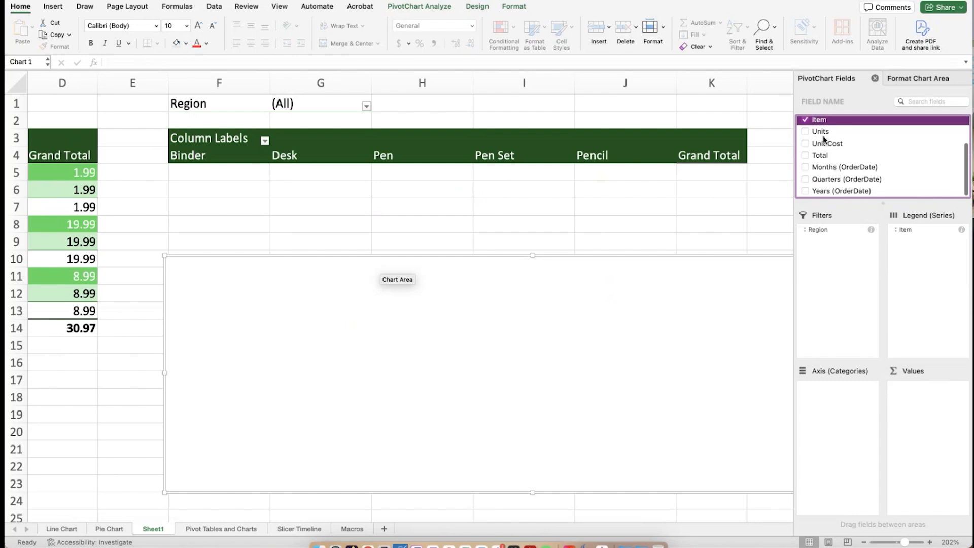
{"action": "scroll", "coordinate": [826, 146], "scroll_direction": "up", "scroll_amount": 2}
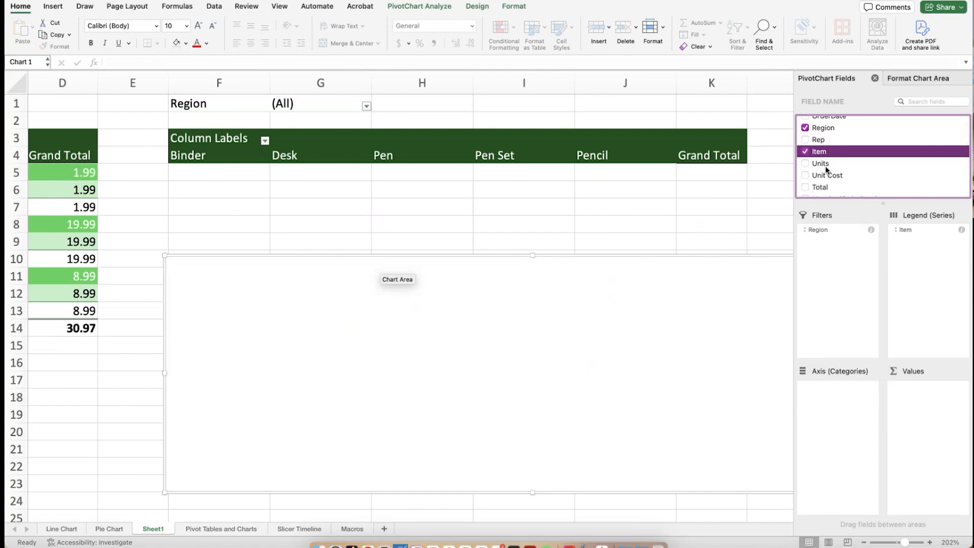
{"action": "left_click_drag", "start_coordinate": [827, 169], "coordinate": [855, 407]}
Move the Units field from the PivotChart's axis categories to its values so that each item's units are summed
{"action": "scroll", "coordinate": [729, 404], "scroll_direction": "down", "scroll_amount": 5}
{"action": "scroll", "coordinate": [729, 404], "scroll_direction": "left", "scroll_amount": 3}
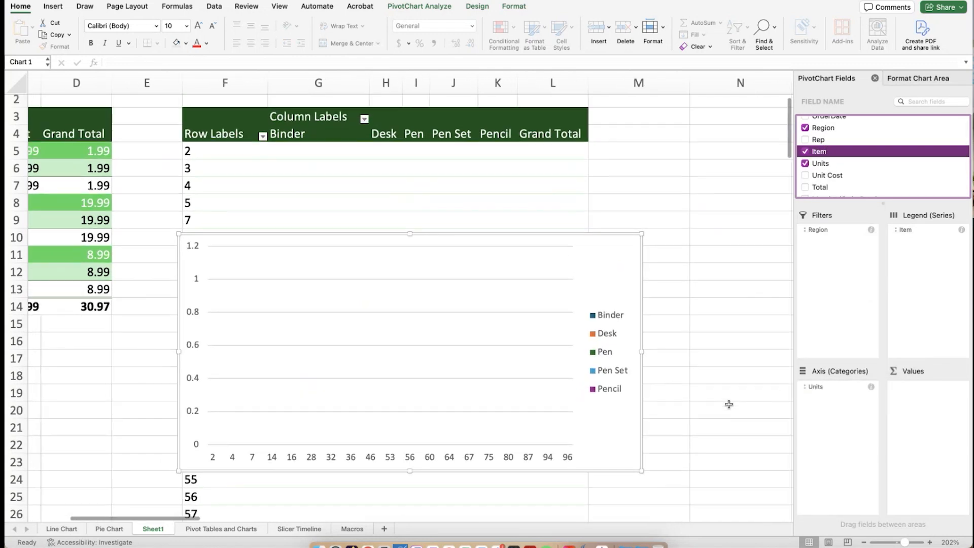
{"action": "scroll", "coordinate": [729, 404], "scroll_direction": "down", "scroll_amount": 5}
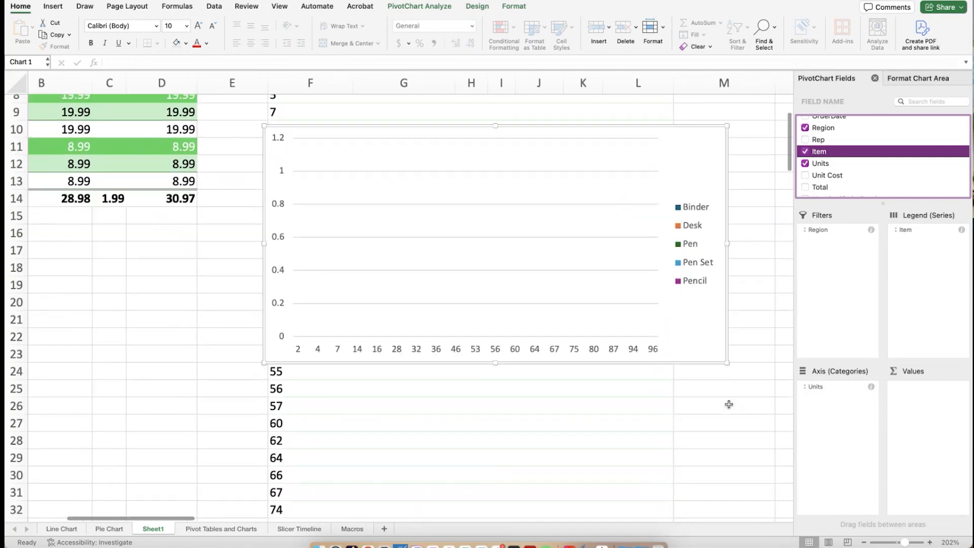
{"action": "scroll", "coordinate": [729, 404], "scroll_direction": "up", "scroll_amount": 3}
{"action": "scroll", "coordinate": [729, 404], "scroll_direction": "right", "scroll_amount": 2}
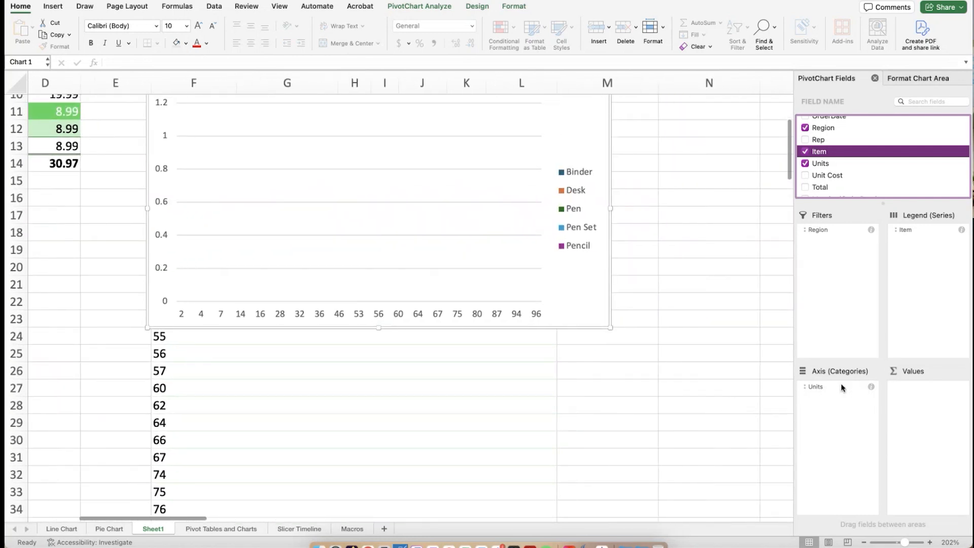
{"action": "left_click_drag", "start_coordinate": [842, 388], "coordinate": [923, 401]}
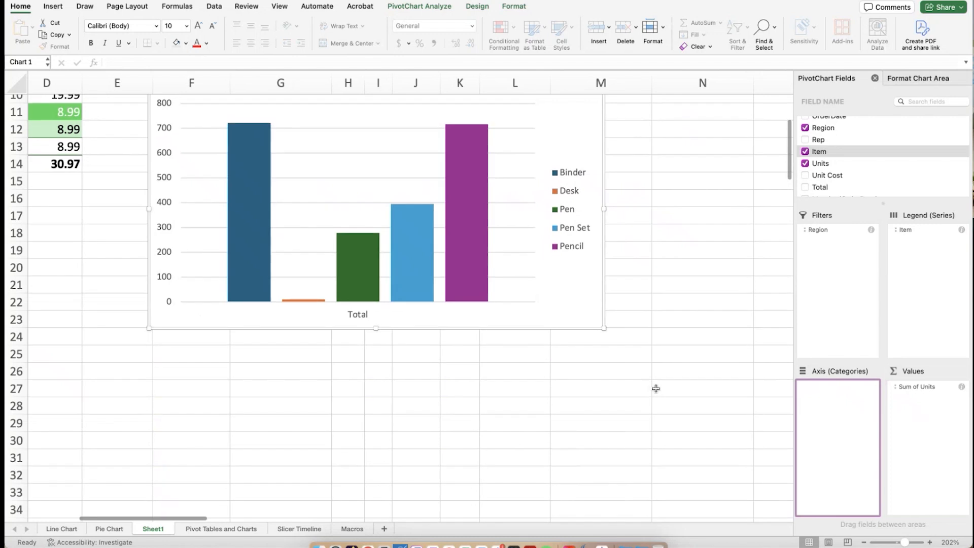
{"action": "scroll", "coordinate": [657, 388], "scroll_direction": "up", "scroll_amount": 6}
{"action": "scroll", "coordinate": [657, 388], "scroll_direction": "left", "scroll_amount": 2}
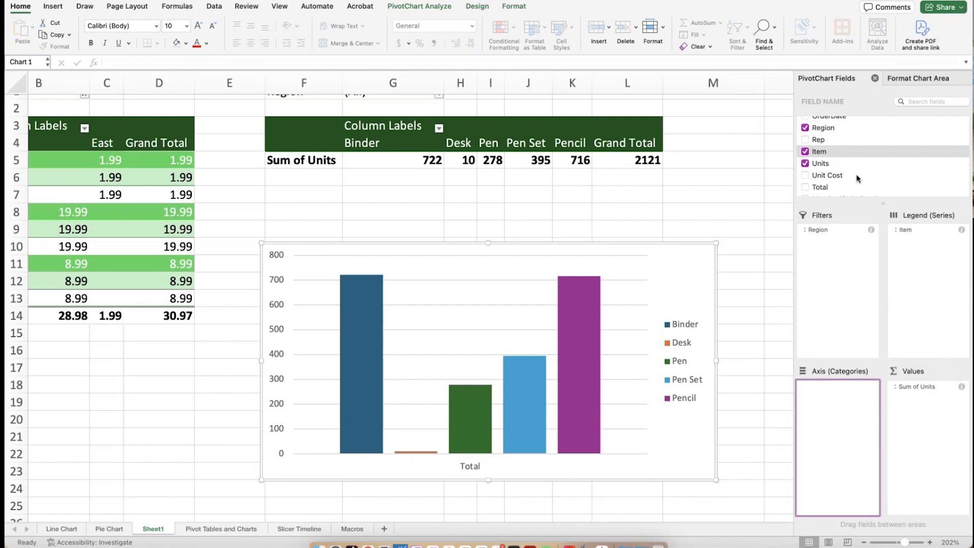
Add the Unit Cost field to the PivotChart's values alongside Sum of Units
{"action": "left_click", "coordinate": [834, 178]}
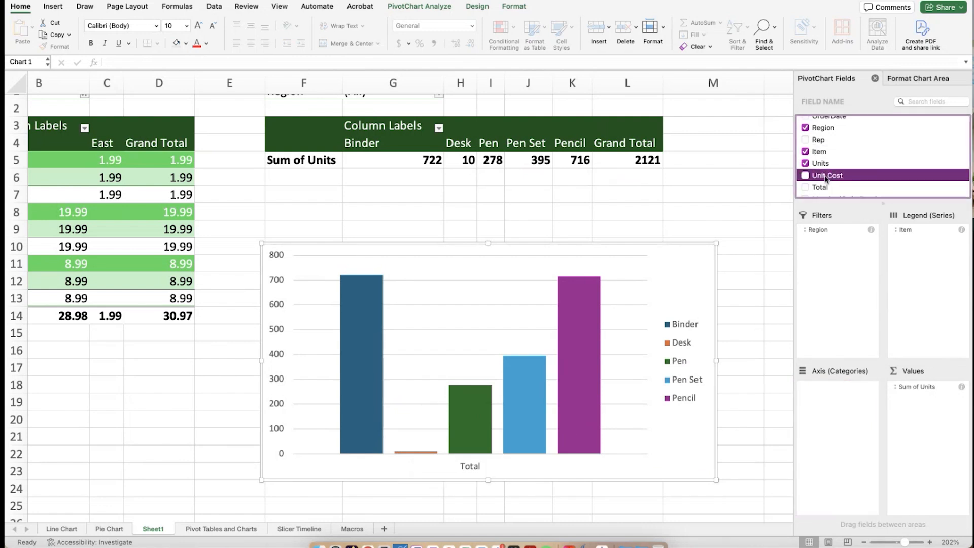
{"action": "left_click_drag", "start_coordinate": [826, 179], "coordinate": [928, 403]}
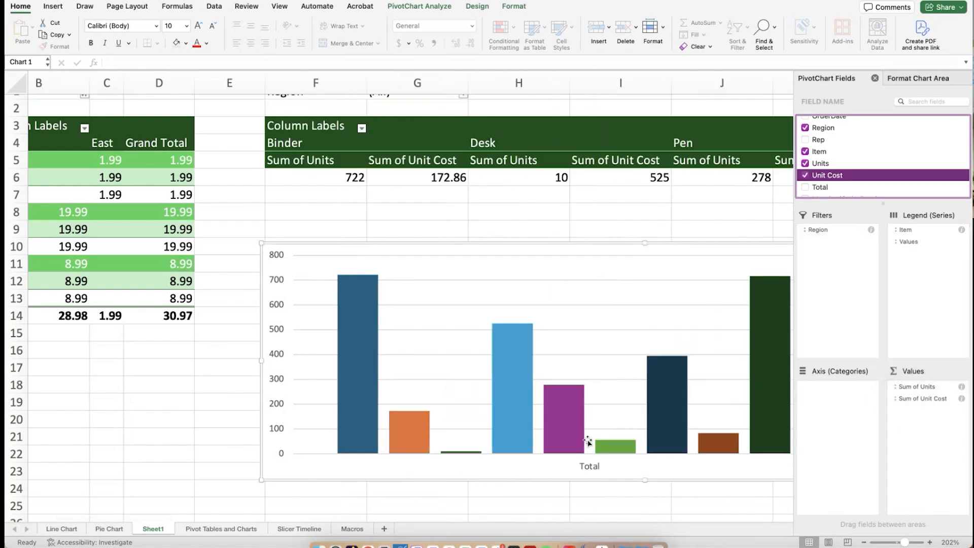
{"action": "scroll", "coordinate": [587, 442], "scroll_direction": "down", "scroll_amount": 1}
{"action": "scroll", "coordinate": [588, 442], "scroll_direction": "right", "scroll_amount": 5}
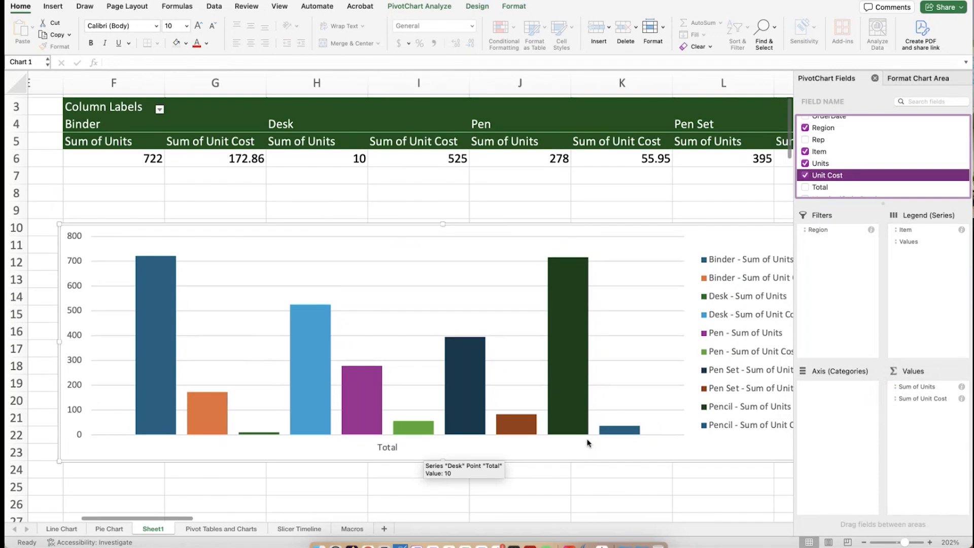
{"action": "scroll", "coordinate": [587, 443], "scroll_direction": "down", "scroll_amount": 1}
{"action": "scroll", "coordinate": [588, 442], "scroll_direction": "right", "scroll_amount": 2}
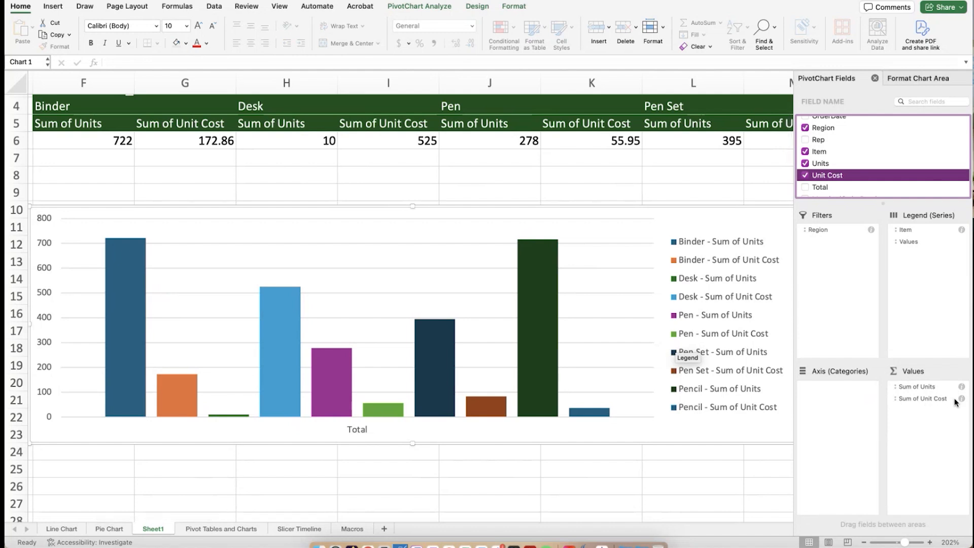
Remove the Sum of Unit Cost field from the PivotChart's values
{"action": "left_click", "coordinate": [940, 399]}
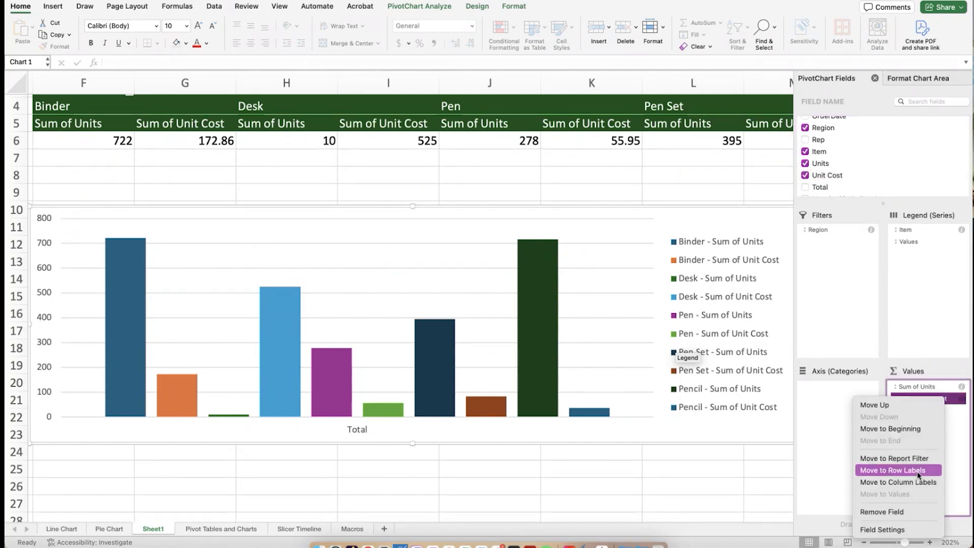
{"action": "left_click", "coordinate": [904, 513]}
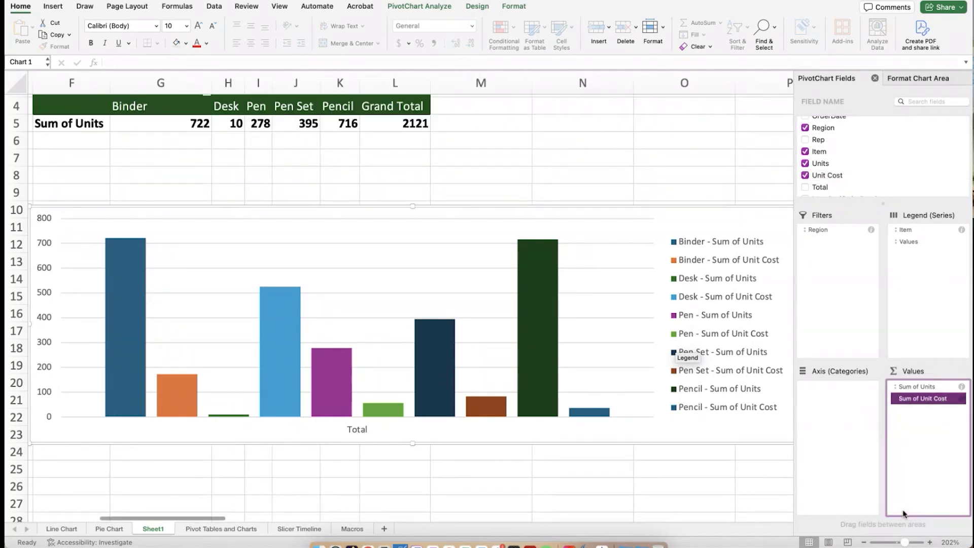
{"action": "scroll", "coordinate": [637, 386], "scroll_direction": "left", "scroll_amount": 5}
{"action": "scroll", "coordinate": [638, 387], "scroll_direction": "up", "scroll_amount": 2}
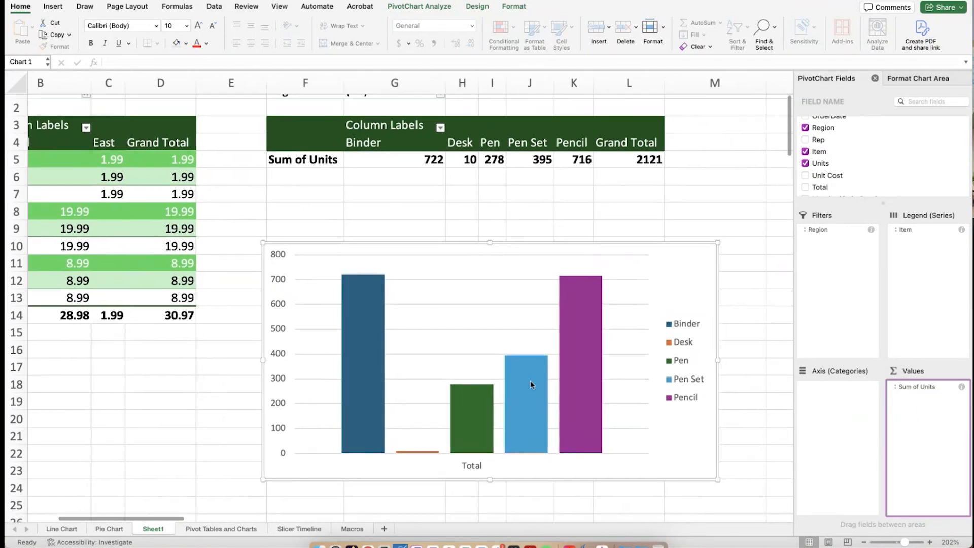
{"action": "scroll", "coordinate": [530, 379], "scroll_direction": "up", "scroll_amount": 1}
{"action": "scroll", "coordinate": [531, 380], "scroll_direction": "left", "scroll_amount": 1}
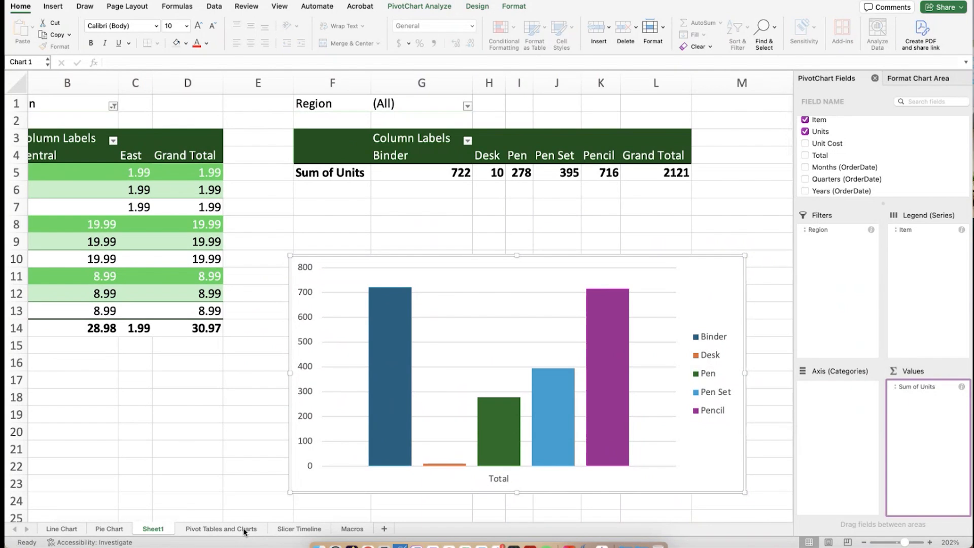
Insert a slicer for the Rep field on the Slicer Timeline sheet's pivot table
{"action": "left_click", "coordinate": [307, 529]}
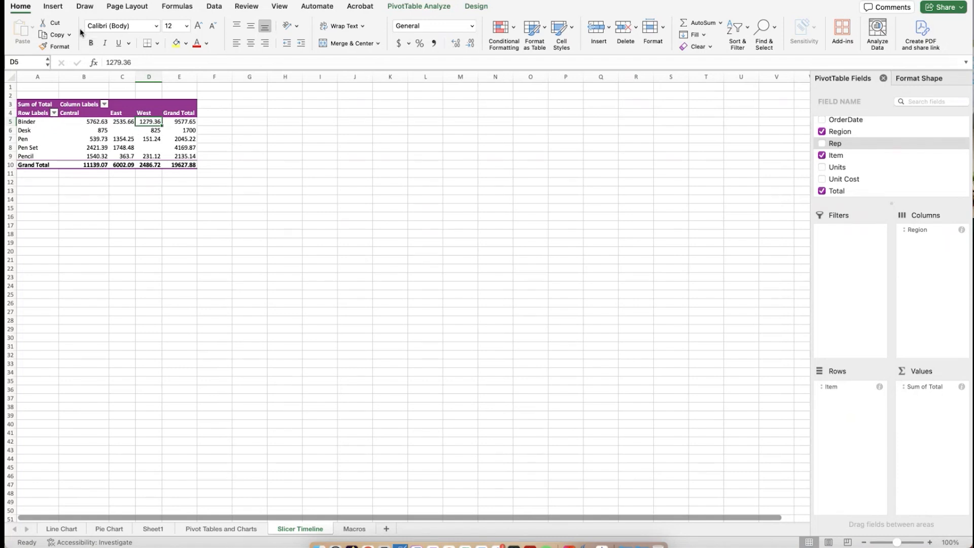
{"action": "left_click", "coordinate": [53, 6]}
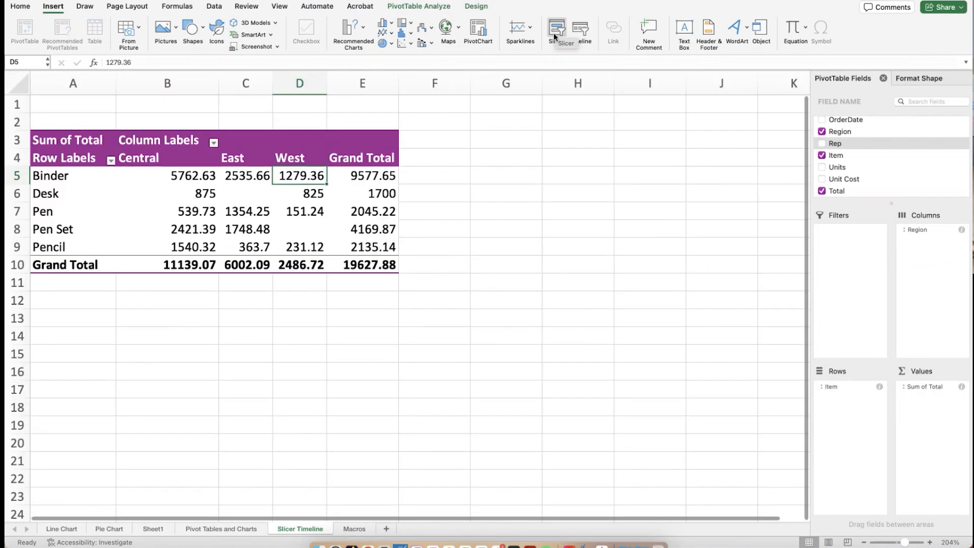
{"action": "left_click", "coordinate": [554, 33]}
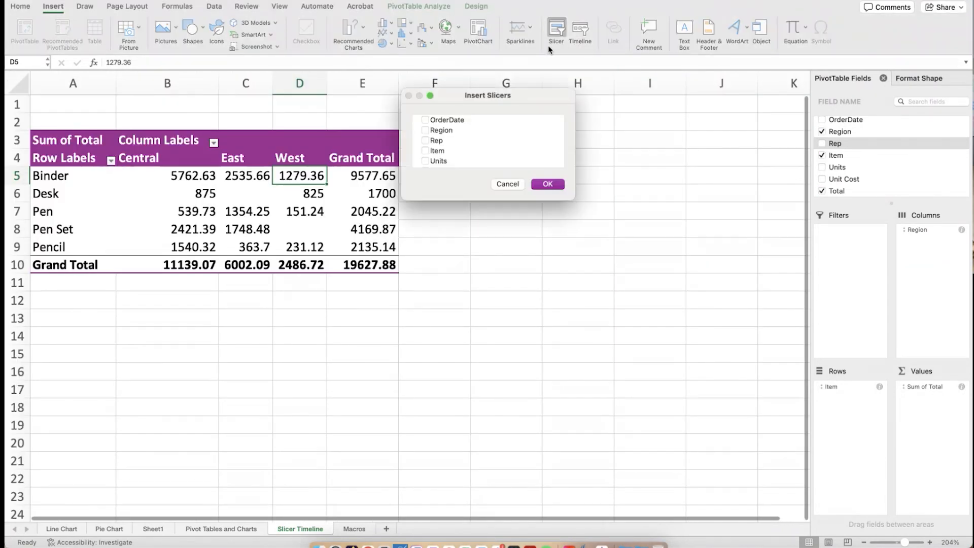
{"action": "left_click_drag", "start_coordinate": [528, 95], "coordinate": [585, 166]}
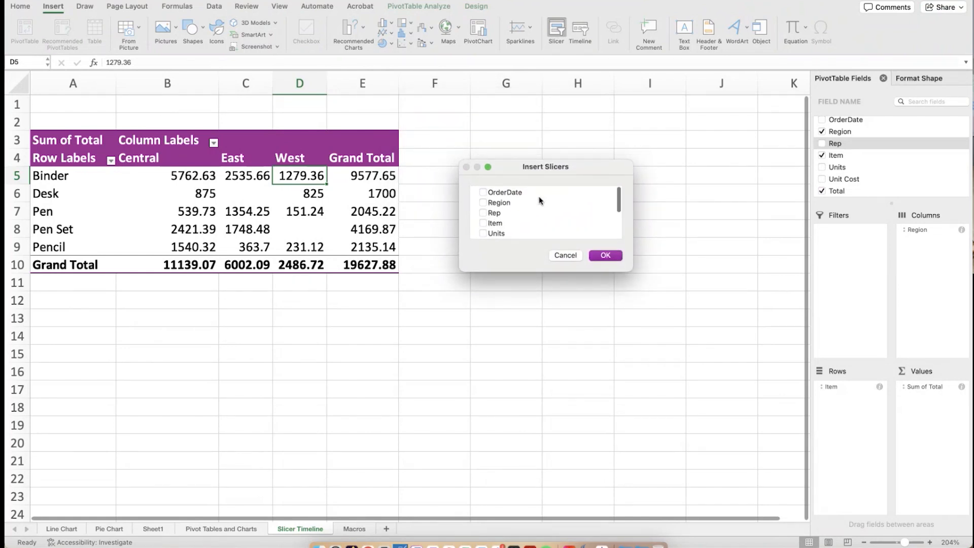
{"action": "scroll", "coordinate": [539, 200], "scroll_direction": "down", "scroll_amount": 3}
{"action": "scroll", "coordinate": [539, 200], "scroll_direction": "down", "scroll_amount": 1}
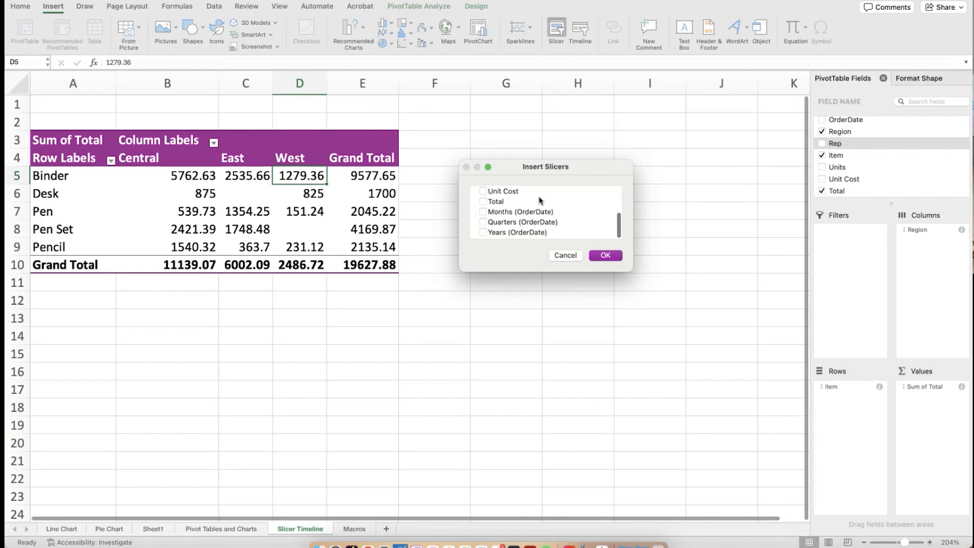
{"action": "scroll", "coordinate": [540, 200], "scroll_direction": "up", "scroll_amount": 5}
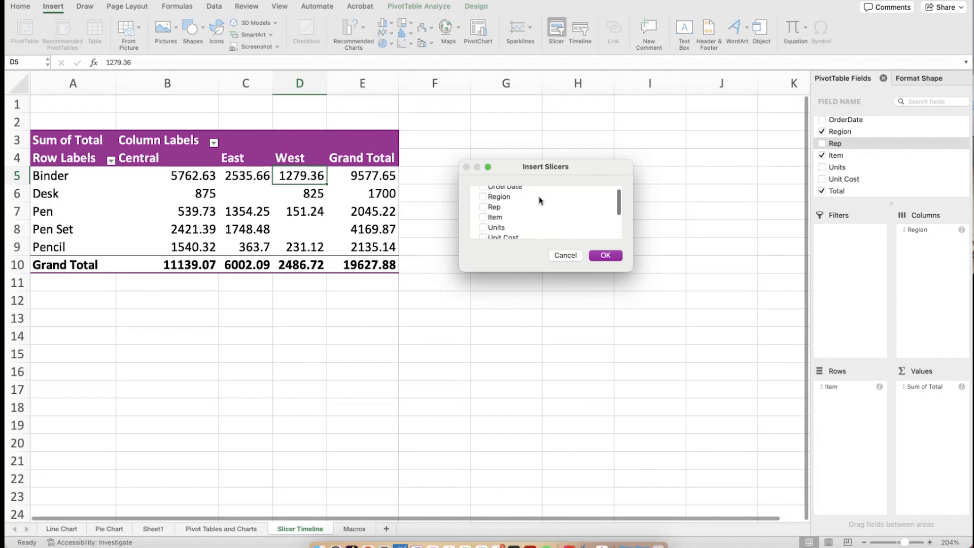
{"action": "left_click", "coordinate": [483, 212]}
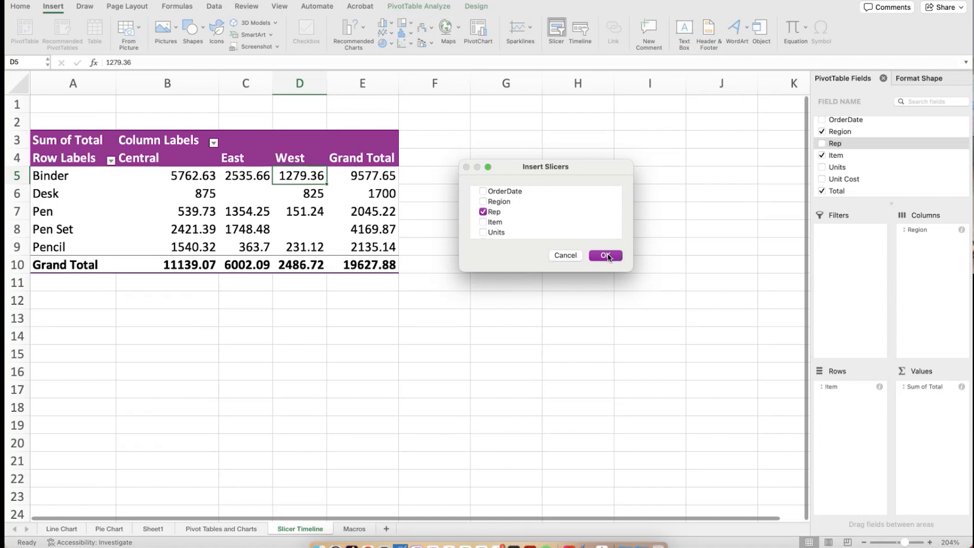
{"action": "left_click", "coordinate": [607, 256]}
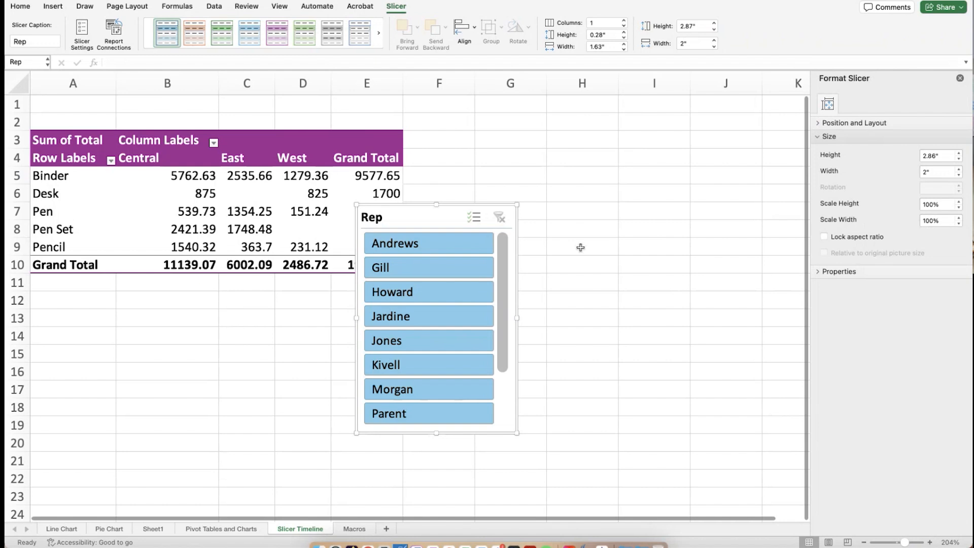
Move the Rep slicer off the pivot table so it sits right beside the Grand Total column, level with the table header
{"action": "left_click_drag", "start_coordinate": [450, 219], "coordinate": [508, 142]}
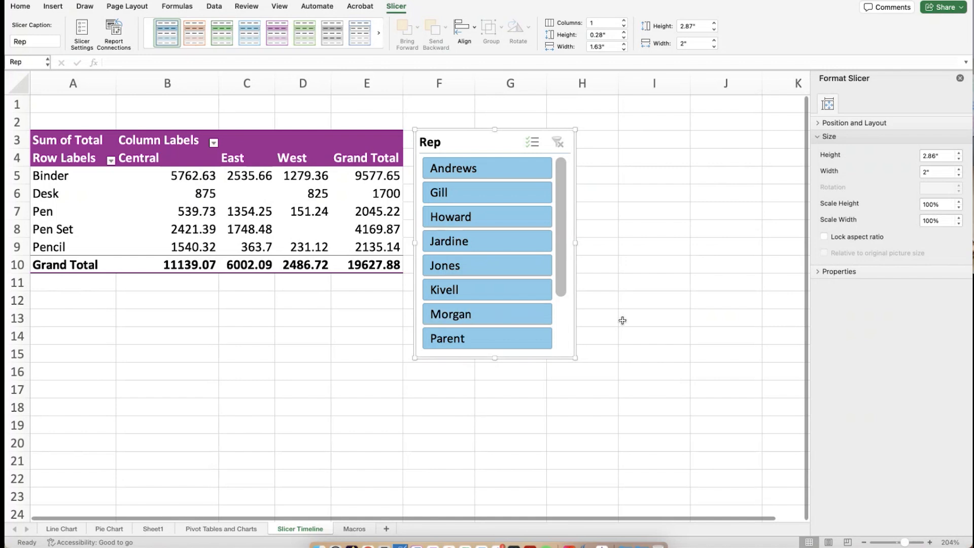
{"action": "left_click", "coordinate": [380, 134]}
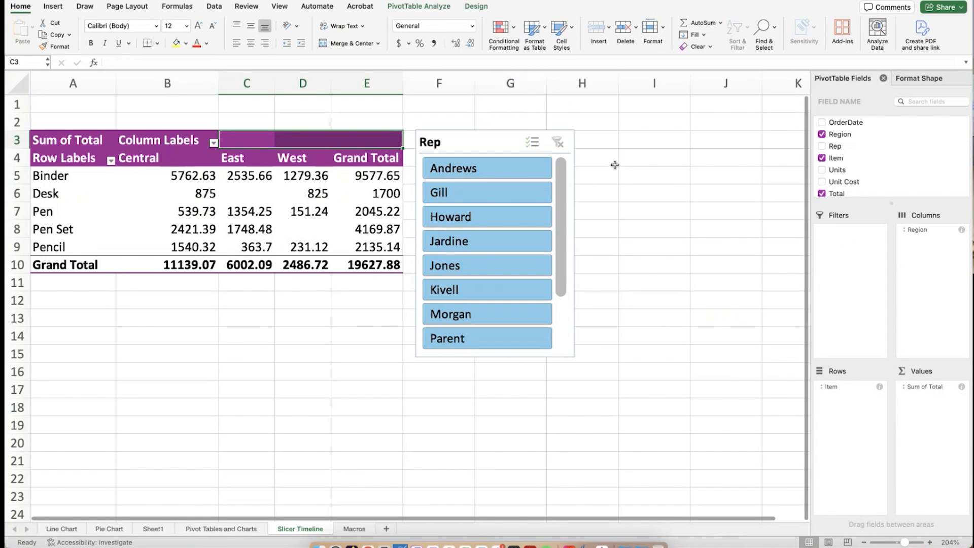
{"action": "left_click", "coordinate": [483, 144]}
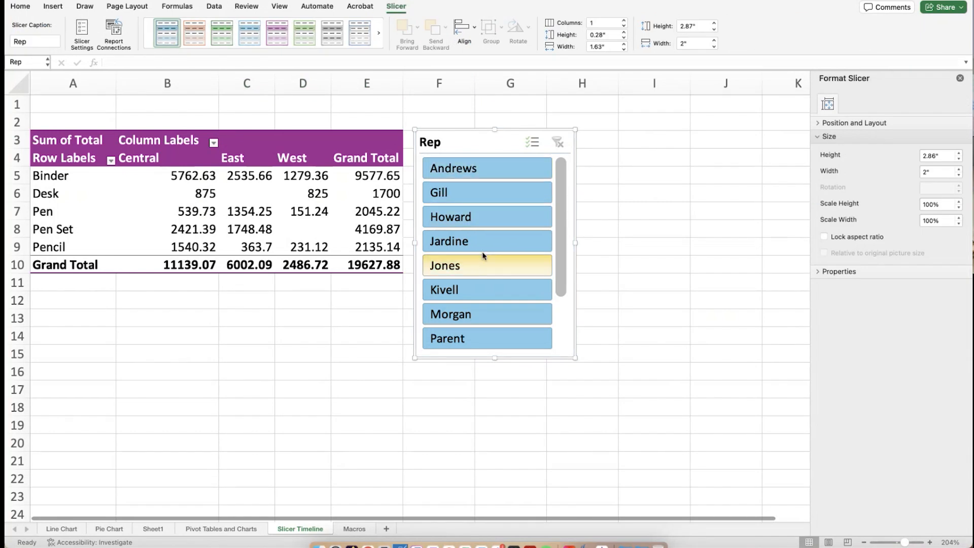
{"action": "left_click", "coordinate": [358, 134]}
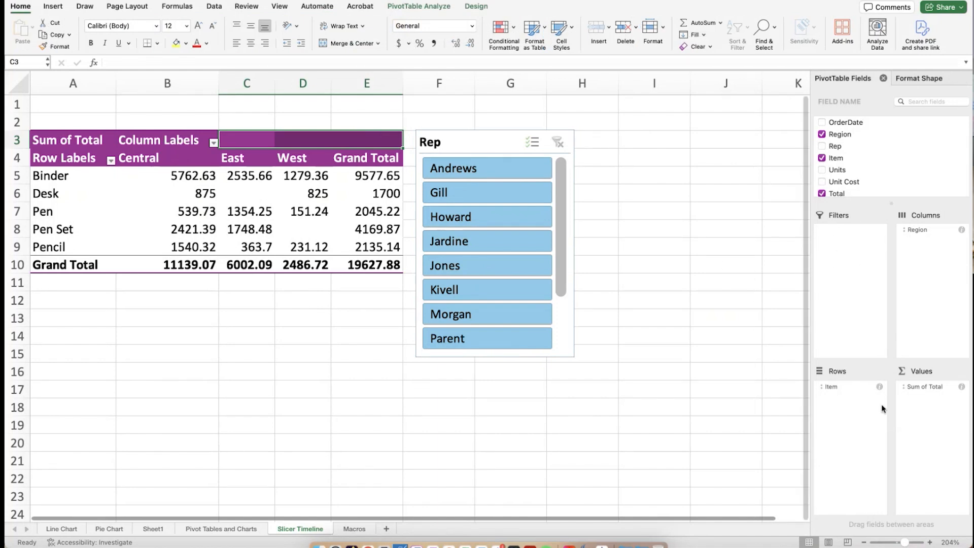
{"action": "left_click", "coordinate": [465, 136]}
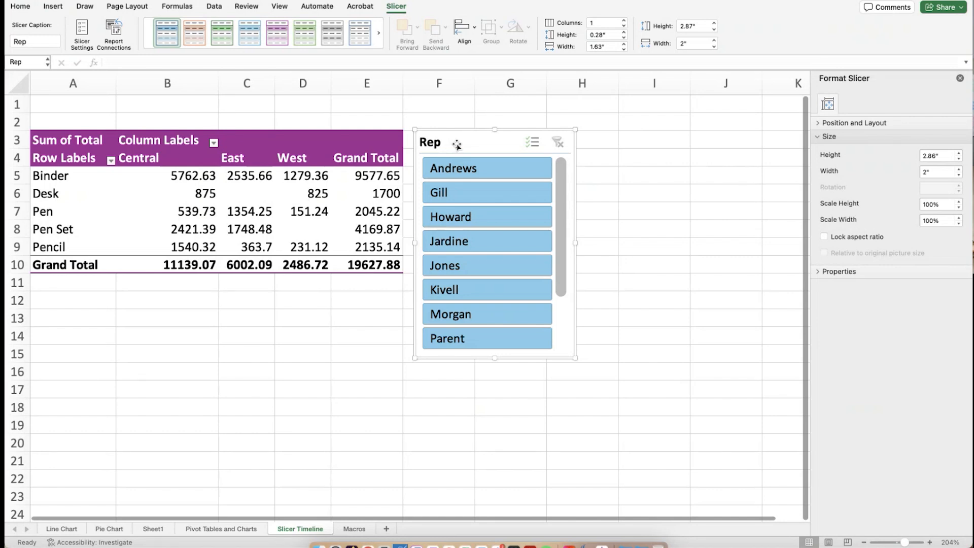
{"action": "left_click_drag", "start_coordinate": [457, 144], "coordinate": [447, 142]}
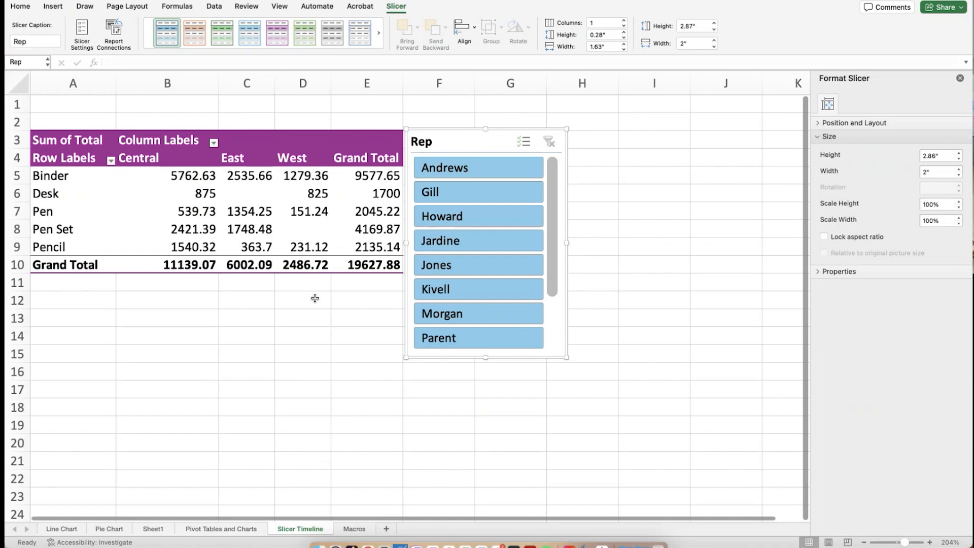
Filter the pivot table with the Rep slicer by the first rep listed, and switch the filter to the sixth rep
{"action": "left_click", "coordinate": [475, 171]}
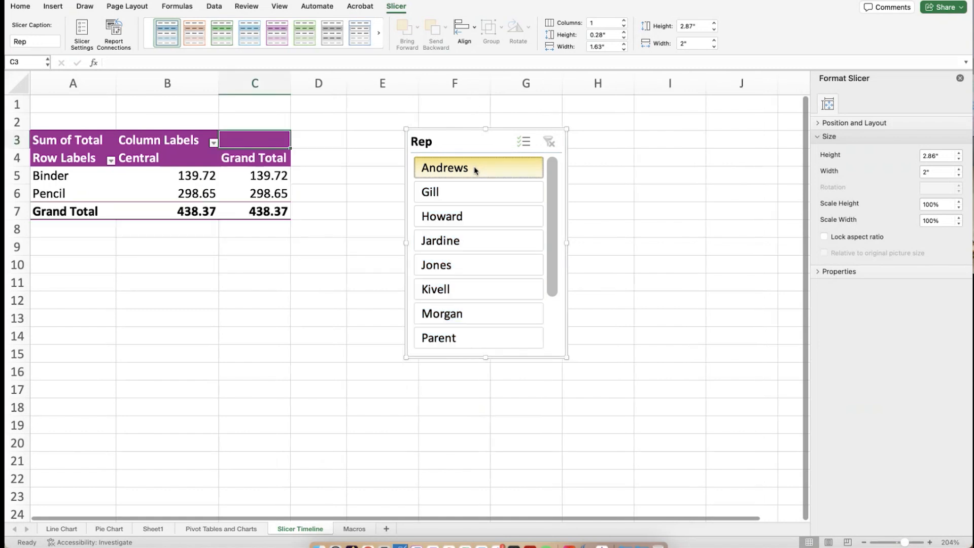
{"action": "key", "text": "Escape"}
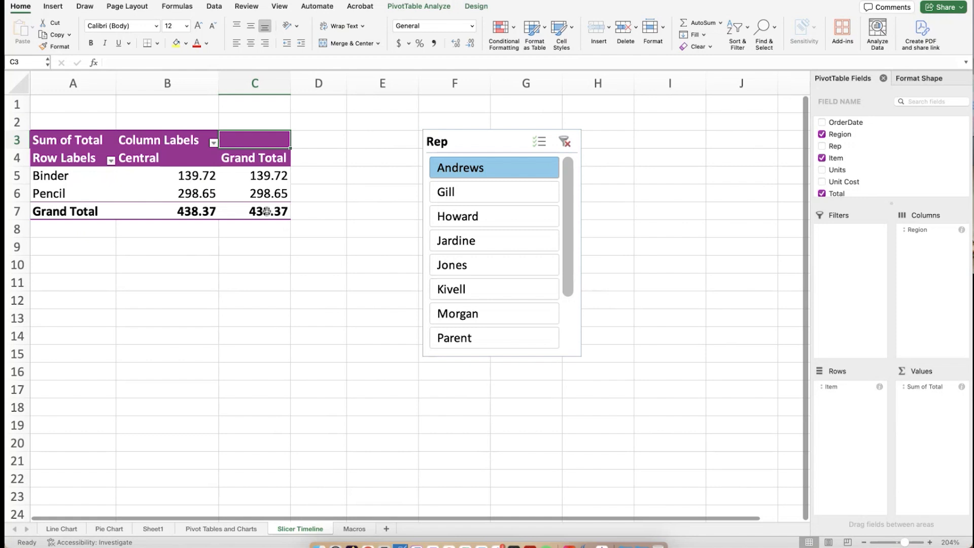
{"action": "scroll", "coordinate": [473, 262], "scroll_direction": "down", "scroll_amount": 1}
{"action": "left_click", "coordinate": [461, 266]}
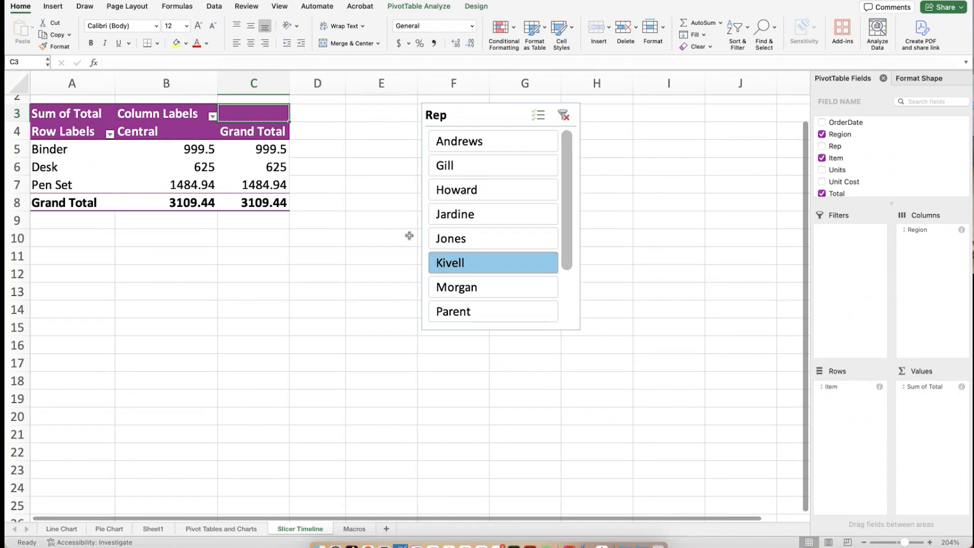
Clear the Rep slicer's filter and reposition the slicer beside the pivot table's Grand Total column
{"action": "left_click_drag", "start_coordinate": [496, 114], "coordinate": [391, 117]}
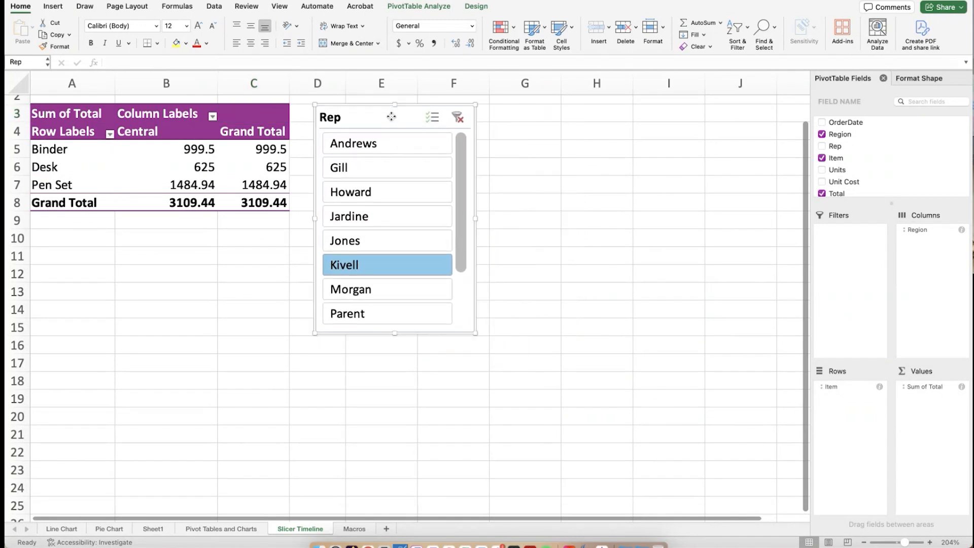
{"action": "scroll", "coordinate": [391, 117], "scroll_direction": "up", "scroll_amount": 1}
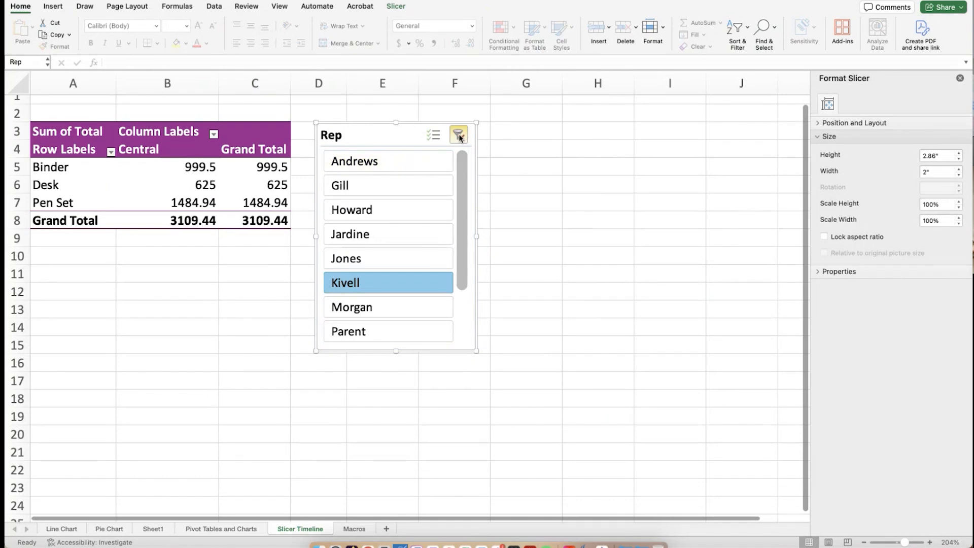
{"action": "left_click", "coordinate": [459, 136]}
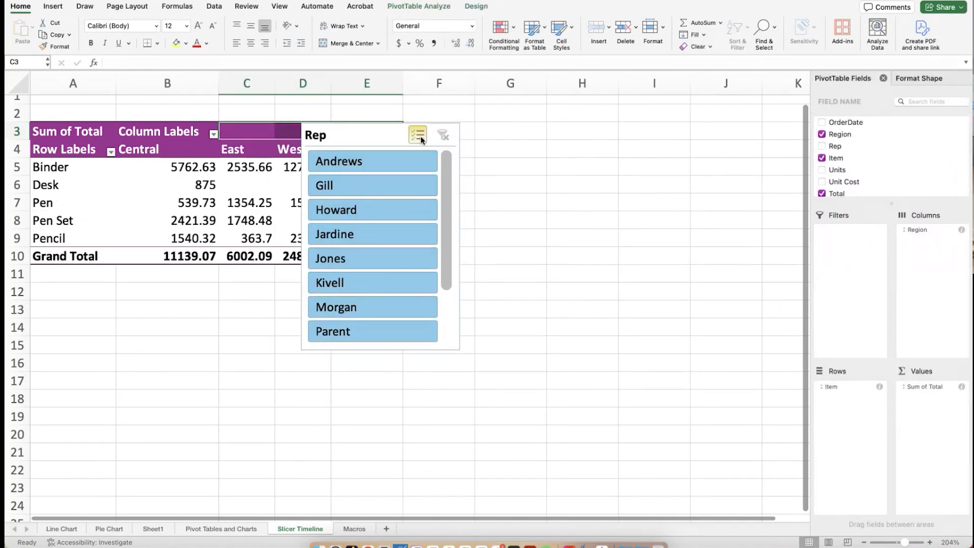
{"action": "left_click_drag", "start_coordinate": [382, 129], "coordinate": [497, 132]}
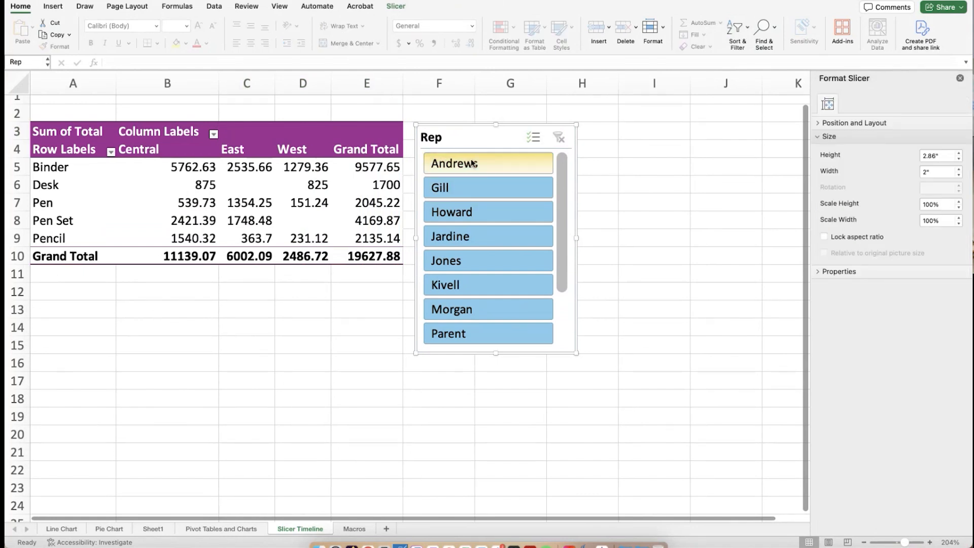
Change the Rep slicer's header caption to Representative in its slicer settings
{"action": "right_click", "coordinate": [458, 135]}
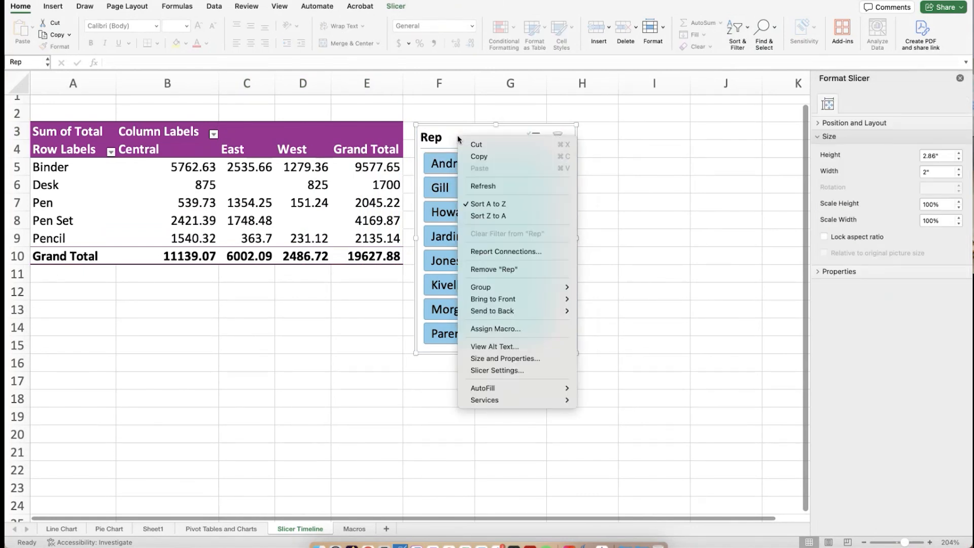
{"action": "left_click", "coordinate": [513, 369]}
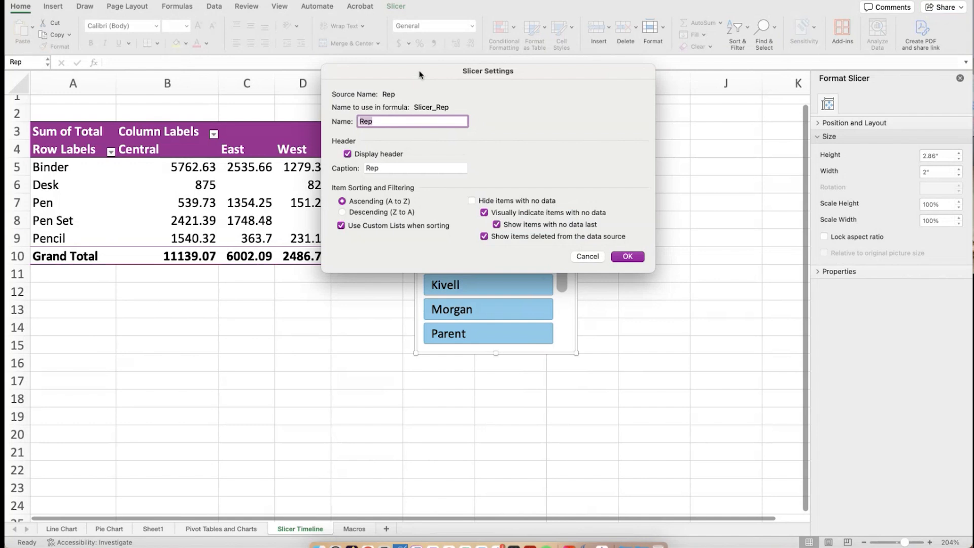
{"action": "left_click_drag", "start_coordinate": [419, 74], "coordinate": [532, 100]}
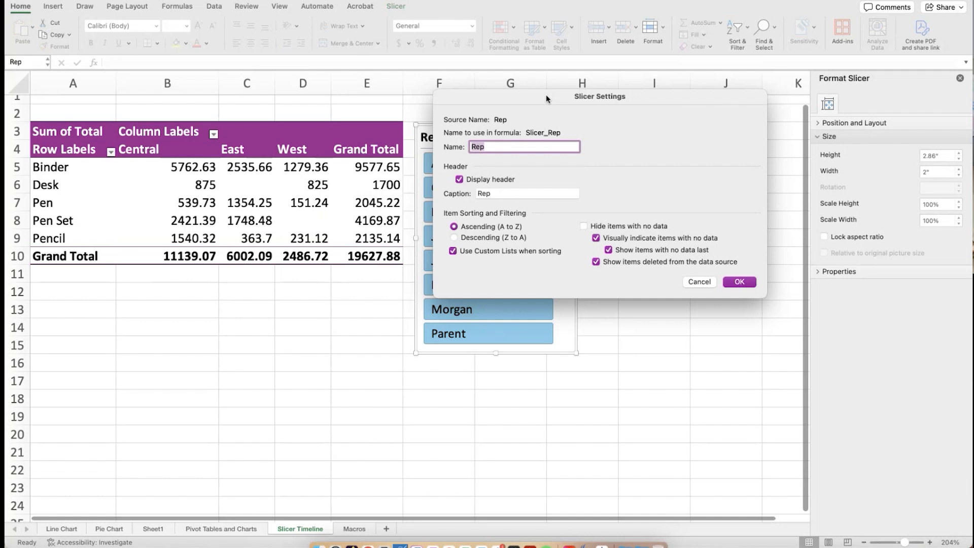
{"action": "left_click_drag", "start_coordinate": [548, 98], "coordinate": [574, 223]}
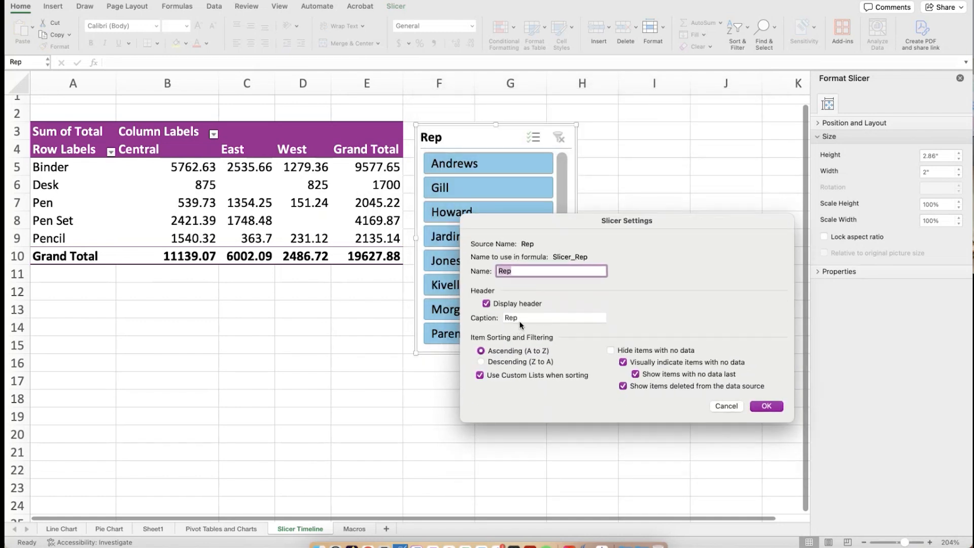
{"action": "left_click", "coordinate": [521, 319]}
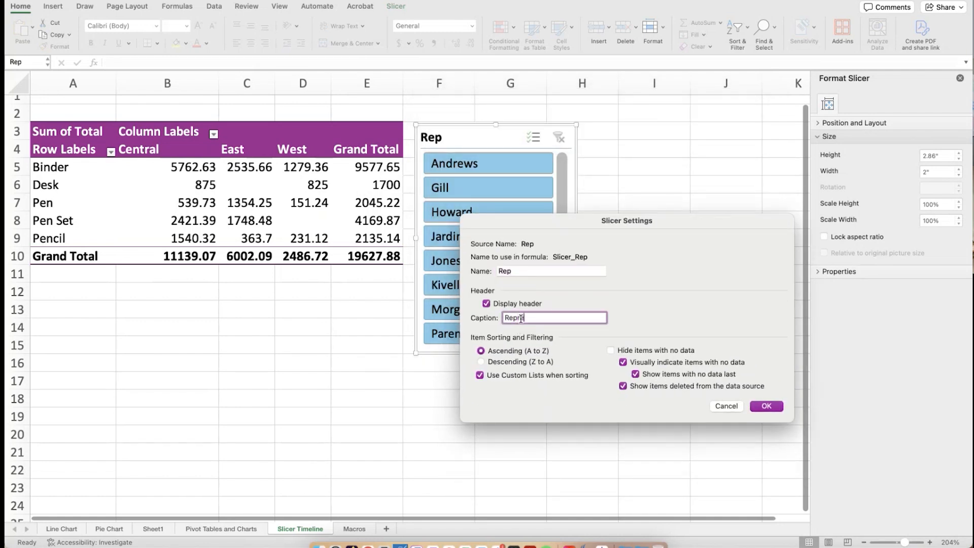
{"action": "type", "text": "resent"}
{"action": "key", "text": "BackSpace"}
{"action": "type", "text": "tative"}
{"action": "left_click", "coordinate": [767, 406]}
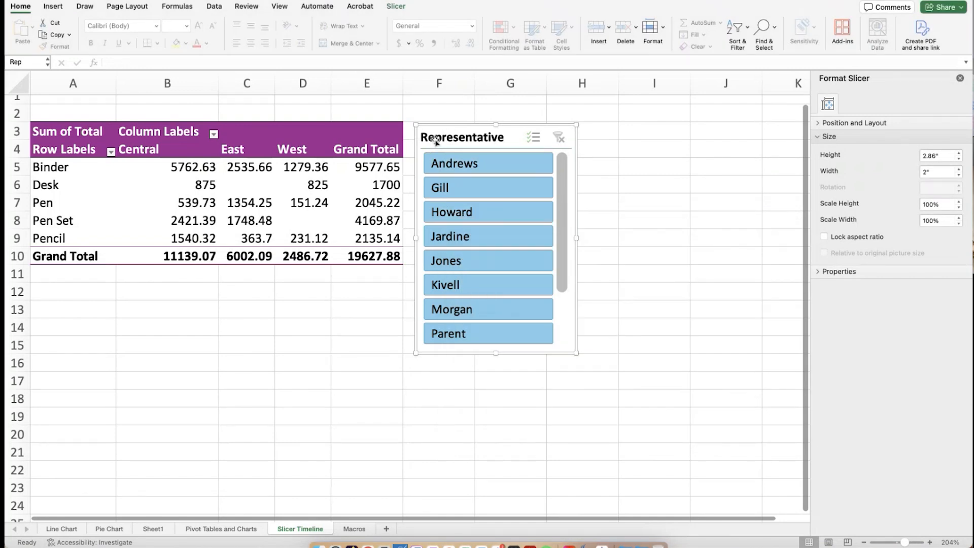
{"action": "right_click", "coordinate": [483, 144]}
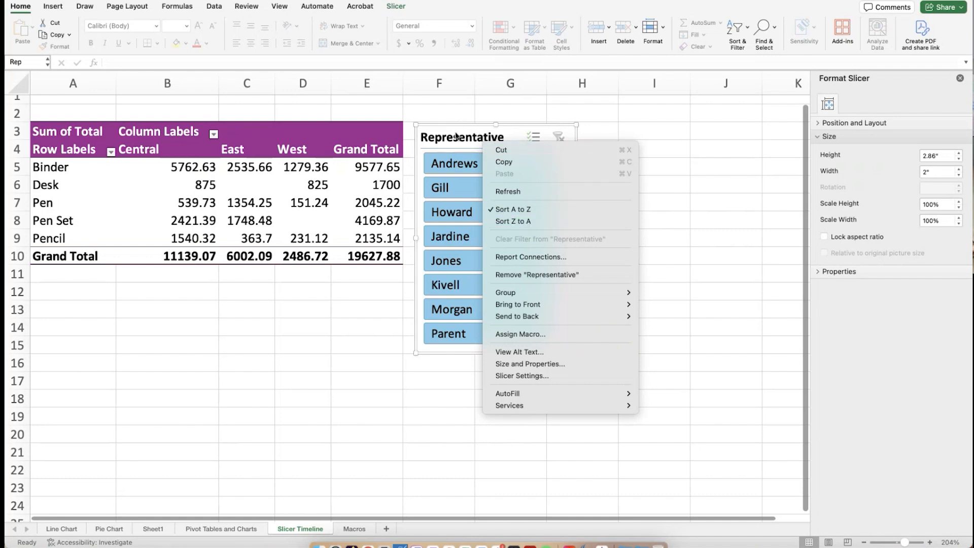
{"action": "key", "text": "Escape"}
{"action": "left_click", "coordinate": [392, 133]}
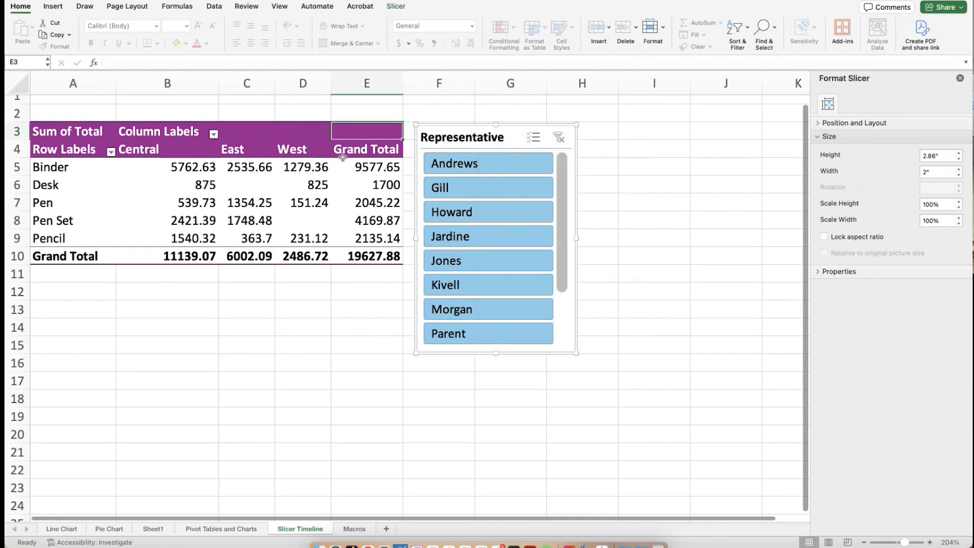
Insert slicers for the Rep and Months (OrderDate) fields of the pivot table
{"action": "left_click", "coordinate": [305, 167]}
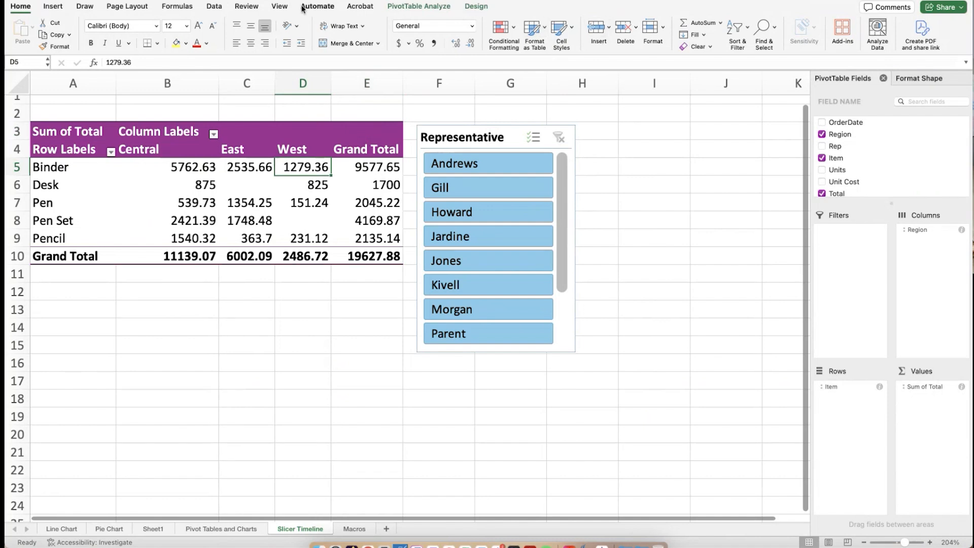
{"action": "left_click", "coordinate": [55, 7]}
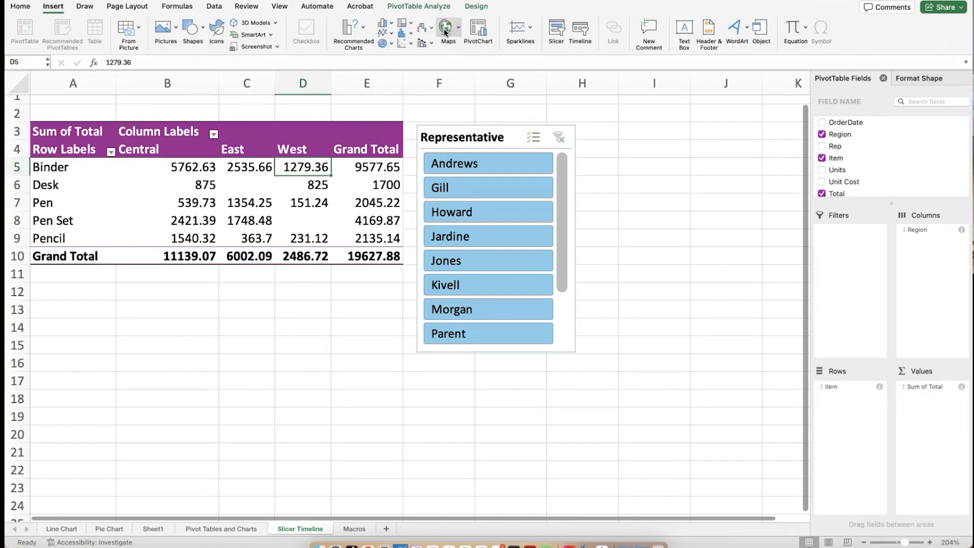
{"action": "left_click", "coordinate": [557, 31]}
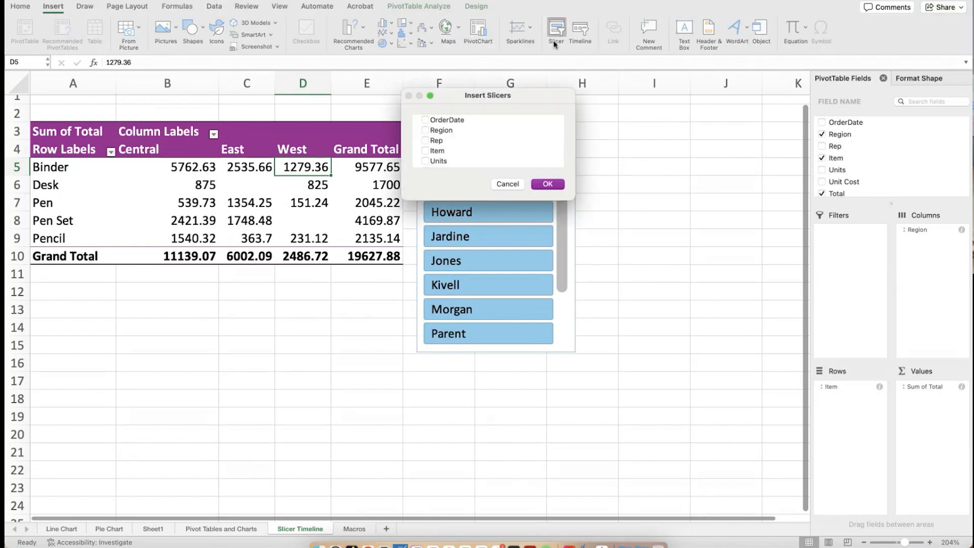
{"action": "left_click_drag", "start_coordinate": [520, 95], "coordinate": [646, 132]}
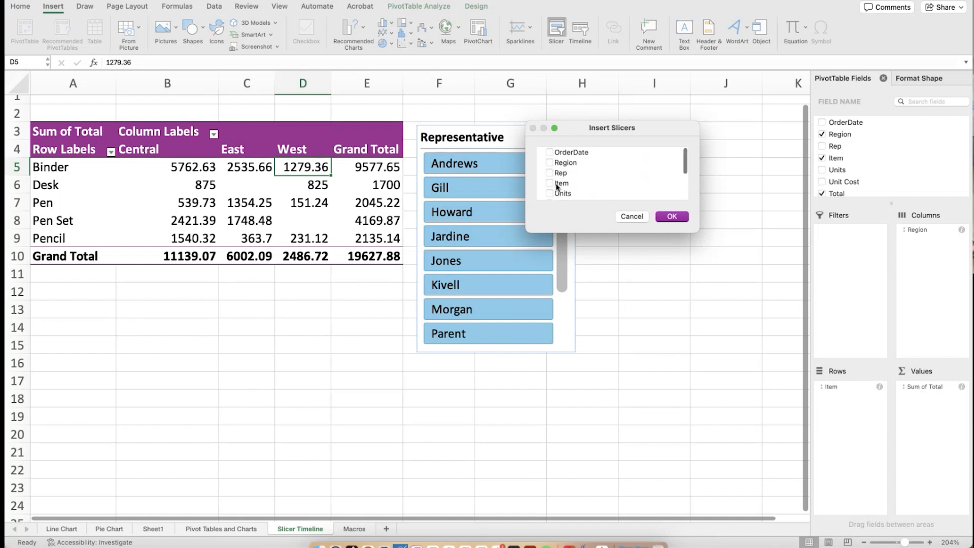
{"action": "scroll", "coordinate": [557, 185], "scroll_direction": "down", "scroll_amount": 5}
{"action": "scroll", "coordinate": [557, 185], "scroll_direction": "up", "scroll_amount": 3}
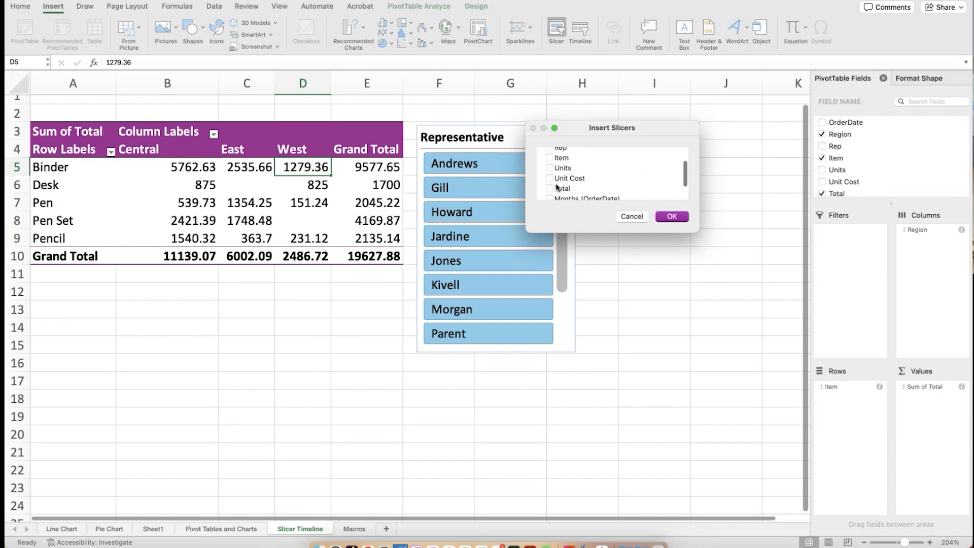
{"action": "scroll", "coordinate": [556, 187], "scroll_direction": "up", "scroll_amount": 3}
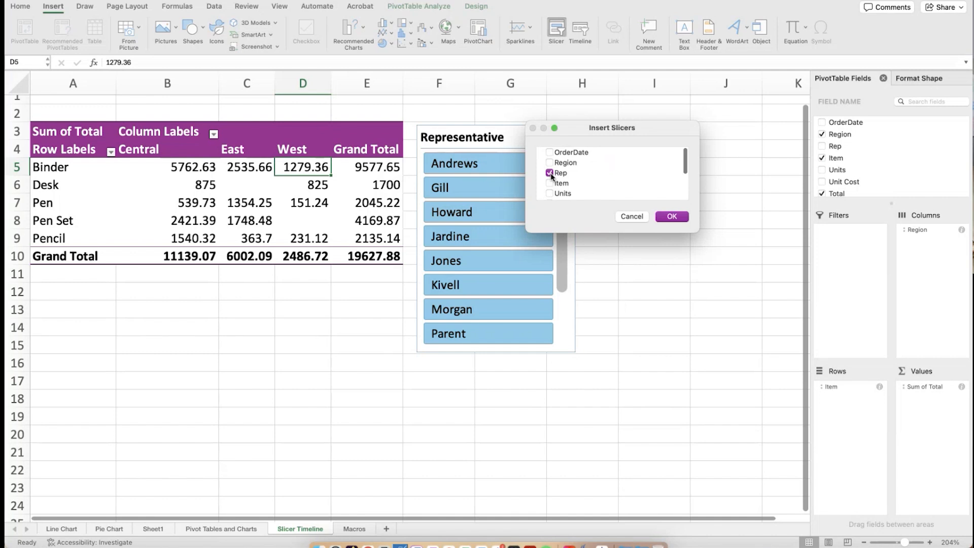
{"action": "scroll", "coordinate": [582, 180], "scroll_direction": "down", "scroll_amount": 5}
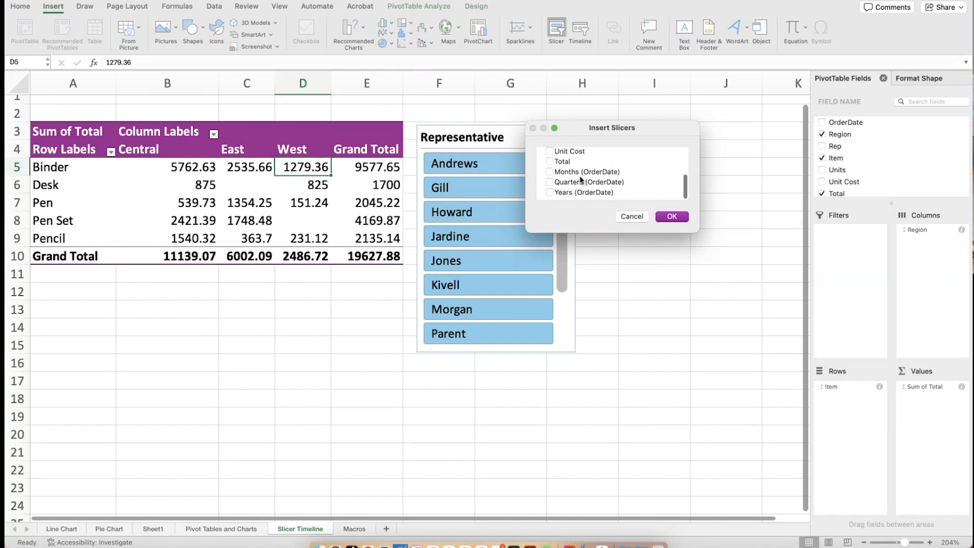
{"action": "left_click", "coordinate": [550, 175]}
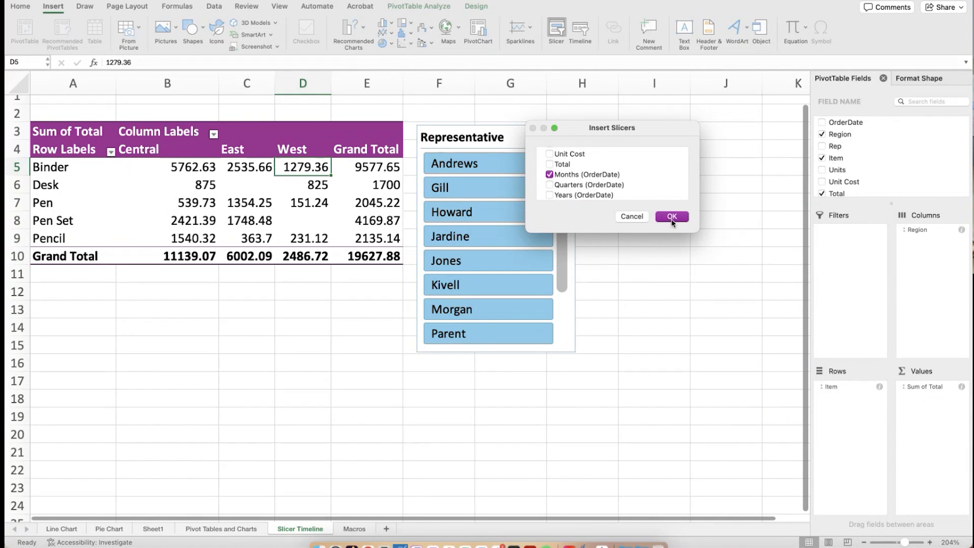
{"action": "left_click", "coordinate": [672, 218]}
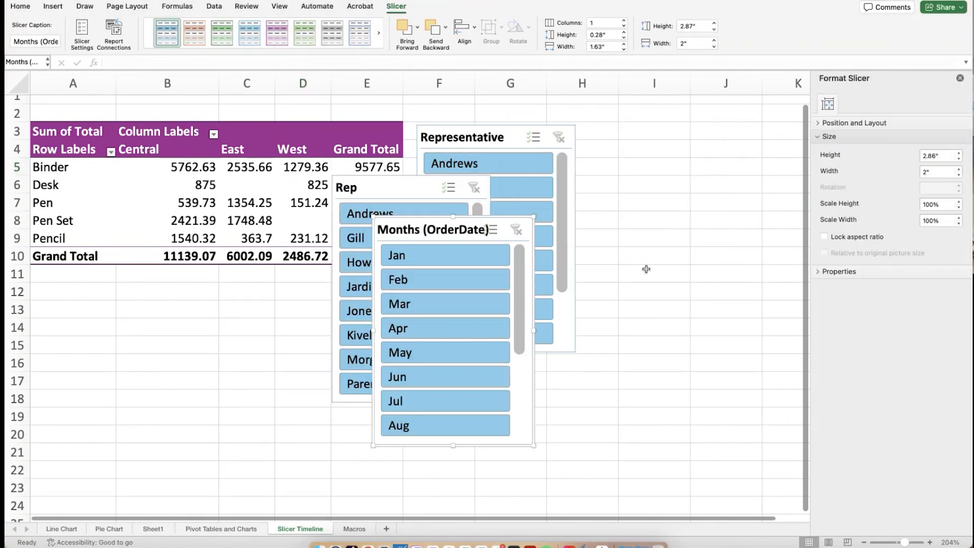
Remove the duplicate Rep slicer and place the Months (OrderDate) slicer right beside the Representative slicer, level with its header
{"action": "left_click_drag", "start_coordinate": [513, 231], "coordinate": [732, 233]}
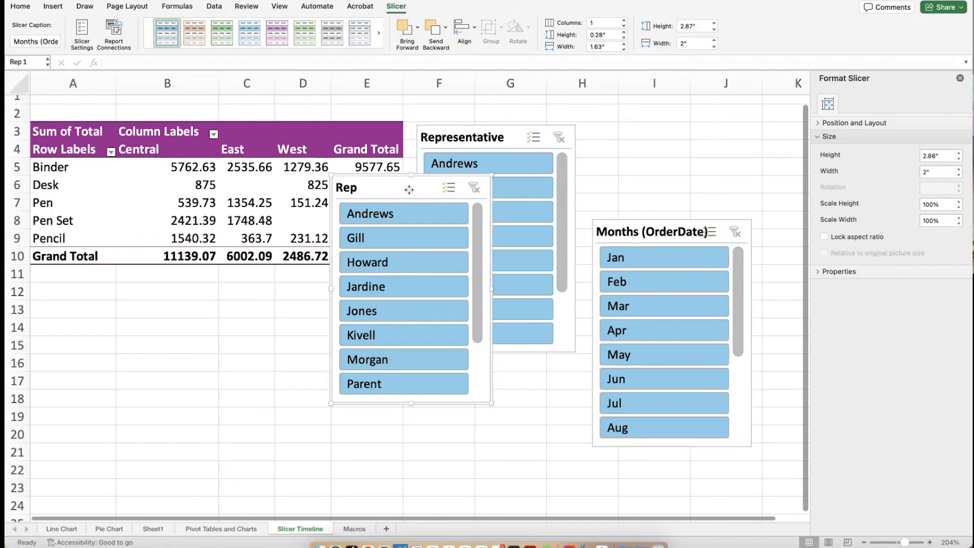
{"action": "left_click_drag", "start_coordinate": [410, 191], "coordinate": [475, 311]}
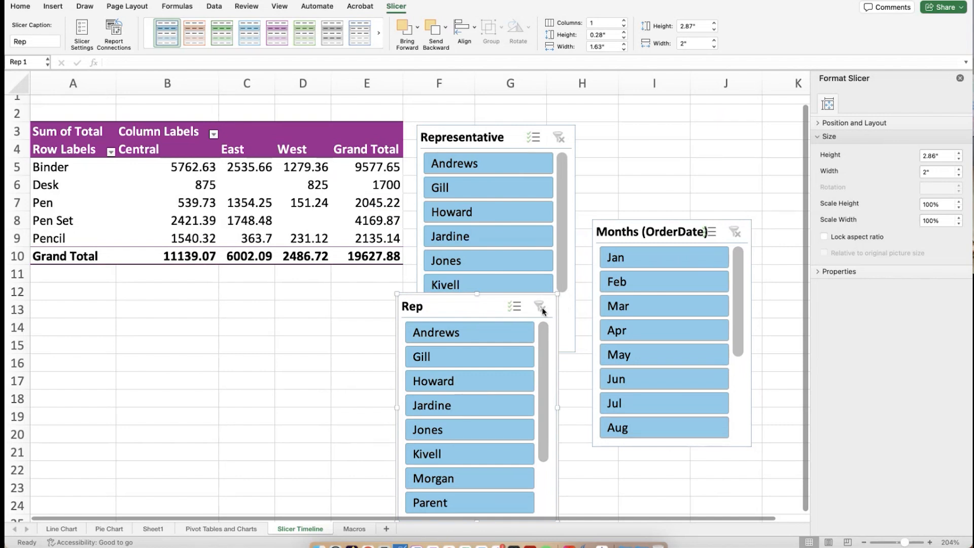
{"action": "right_click", "coordinate": [482, 307]}
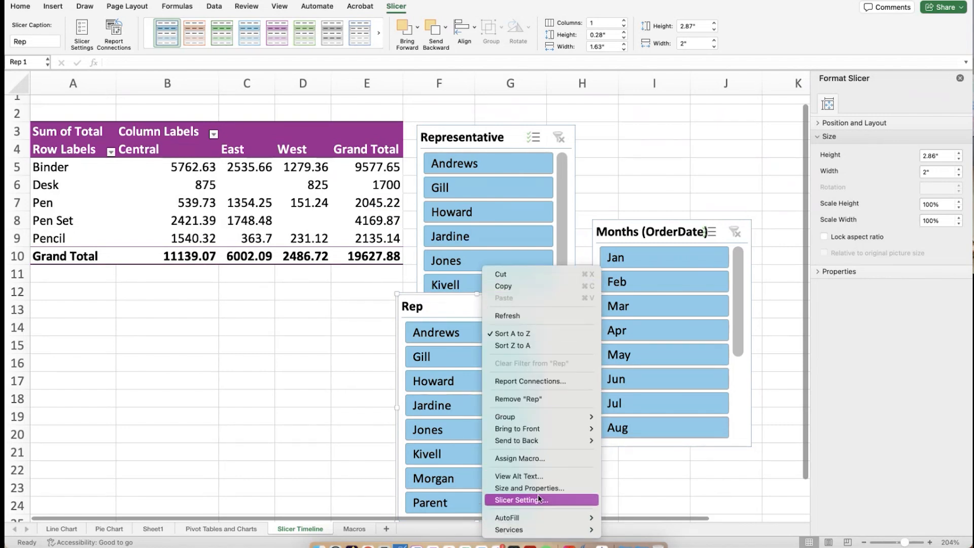
{"action": "left_click", "coordinate": [546, 400]}
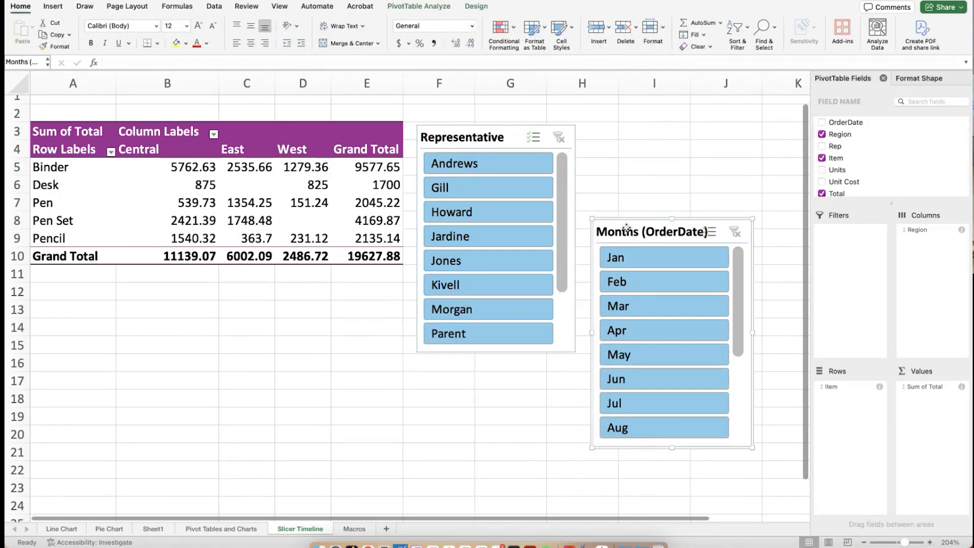
{"action": "left_click_drag", "start_coordinate": [624, 240], "coordinate": [612, 133]}
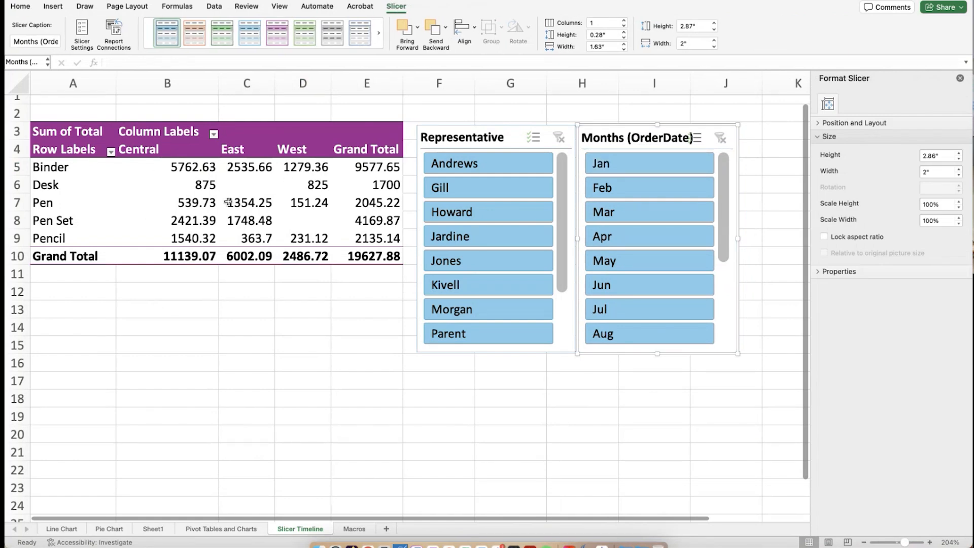
Filter the pivot table with the Months (OrderDate) slicer by Jan, Feb and Mar in turn
{"action": "left_click", "coordinate": [645, 159]}
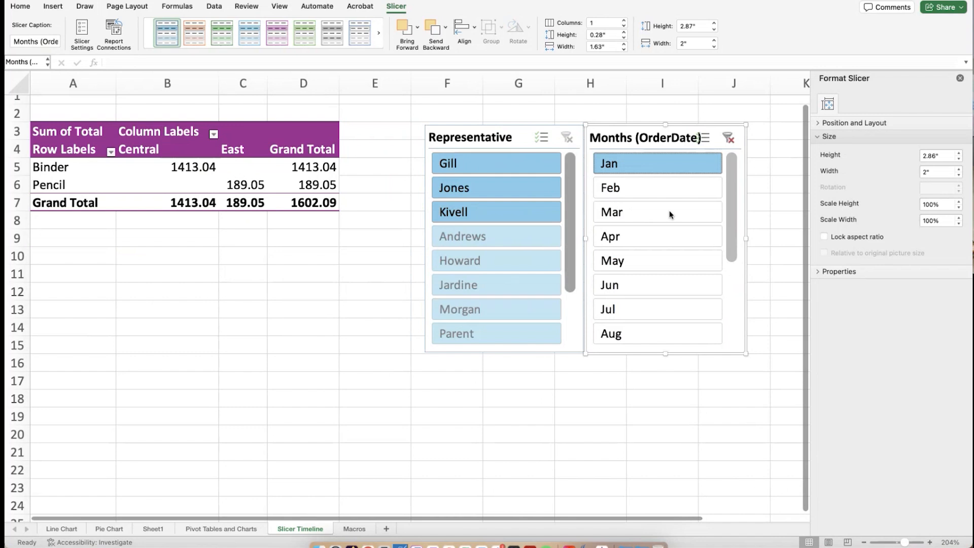
{"action": "left_click", "coordinate": [673, 192]}
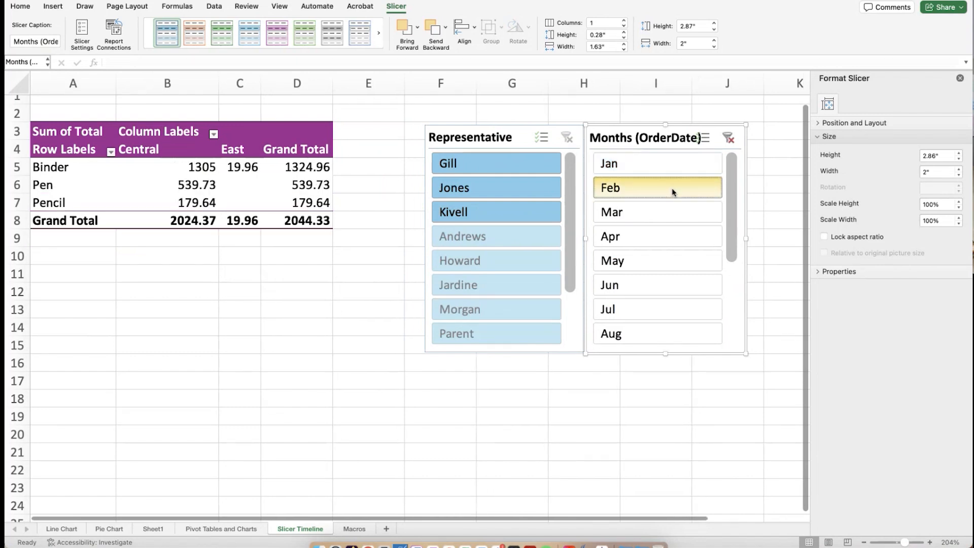
{"action": "left_click", "coordinate": [661, 216]}
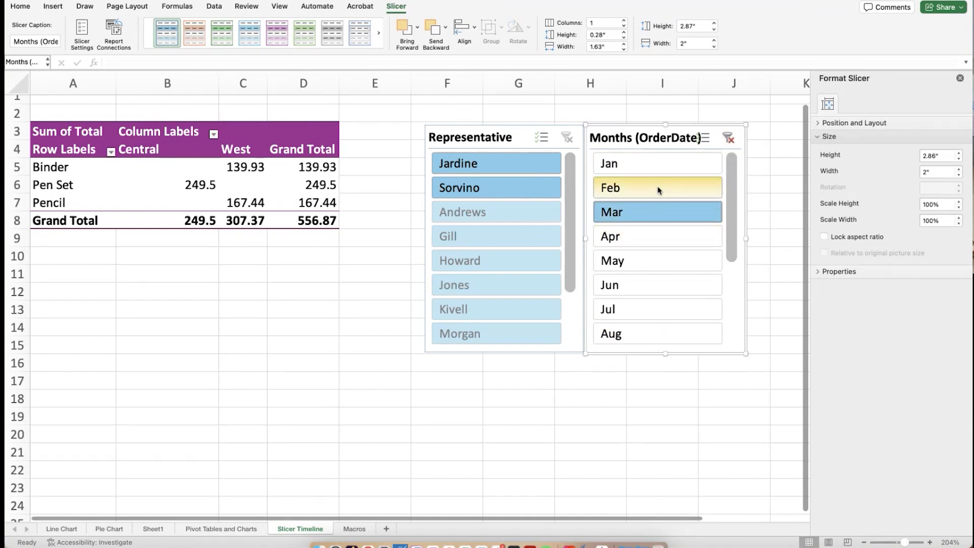
Cut the Months (OrderDate) slicer from the sheet
{"action": "scroll", "coordinate": [659, 191], "scroll_direction": "down", "scroll_amount": 1}
{"action": "scroll", "coordinate": [658, 190], "scroll_direction": "up", "scroll_amount": 2}
{"action": "scroll", "coordinate": [659, 190], "scroll_direction": "right", "scroll_amount": 1}
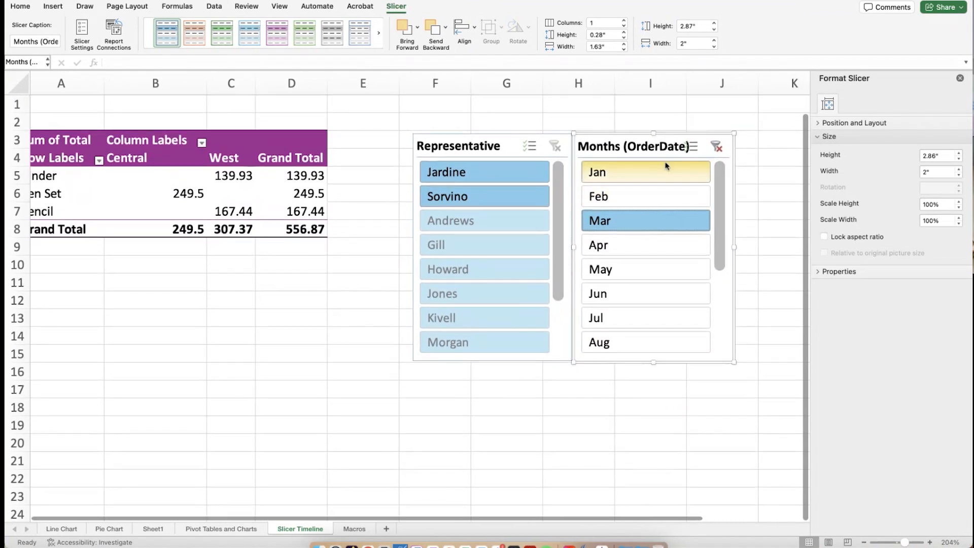
{"action": "right_click", "coordinate": [676, 144]}
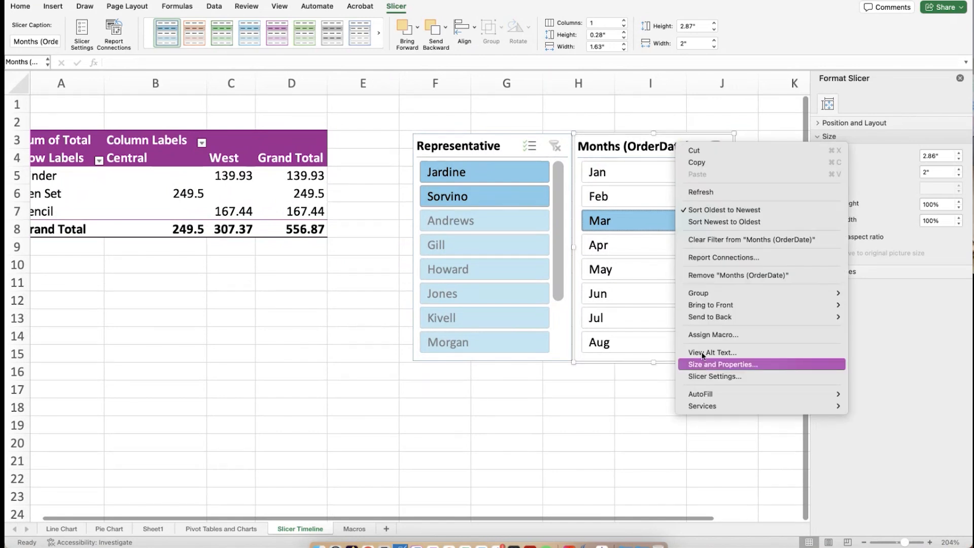
{"action": "left_click", "coordinate": [691, 151]}
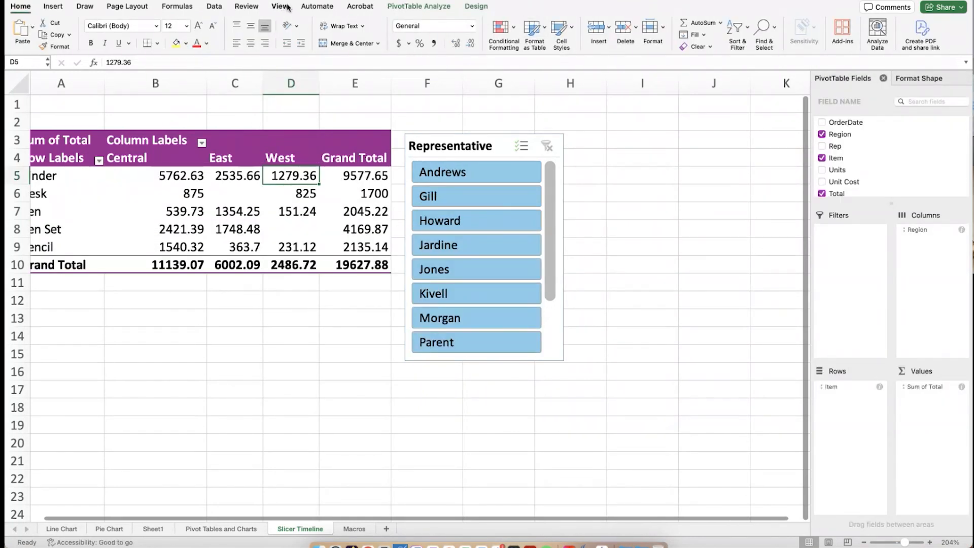
Insert a timeline for the pivot table's OrderDate field
{"action": "left_click", "coordinate": [48, 9]}
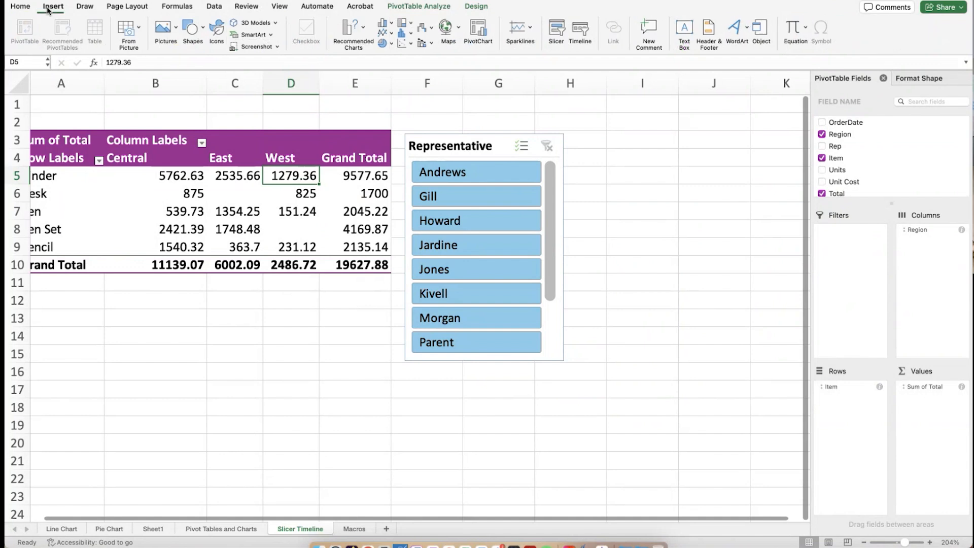
{"action": "left_click", "coordinate": [581, 29]}
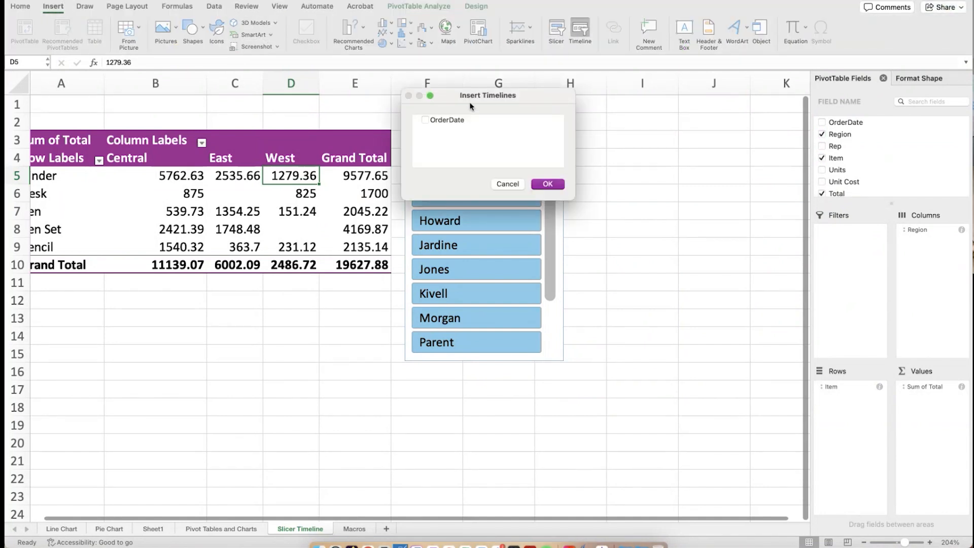
{"action": "left_click", "coordinate": [444, 121]}
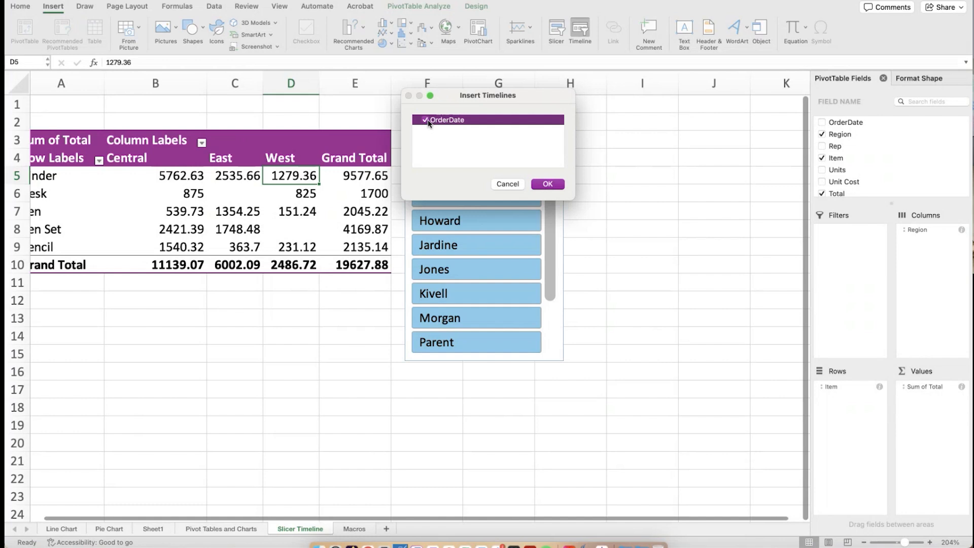
{"action": "left_click", "coordinate": [559, 185]}
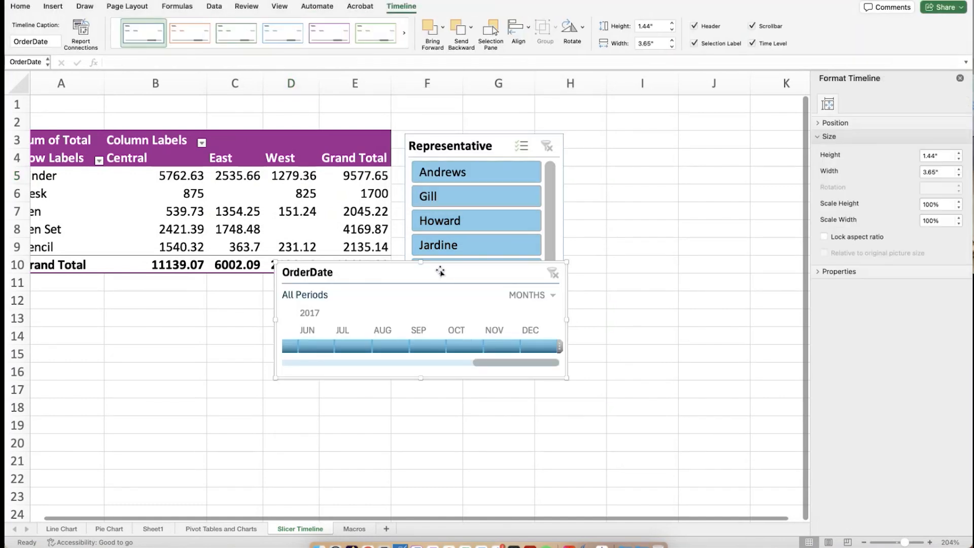
Move the OrderDate timeline off the data to below the pivot table, with its top edge at about row 16
{"action": "left_click_drag", "start_coordinate": [440, 273], "coordinate": [255, 301]}
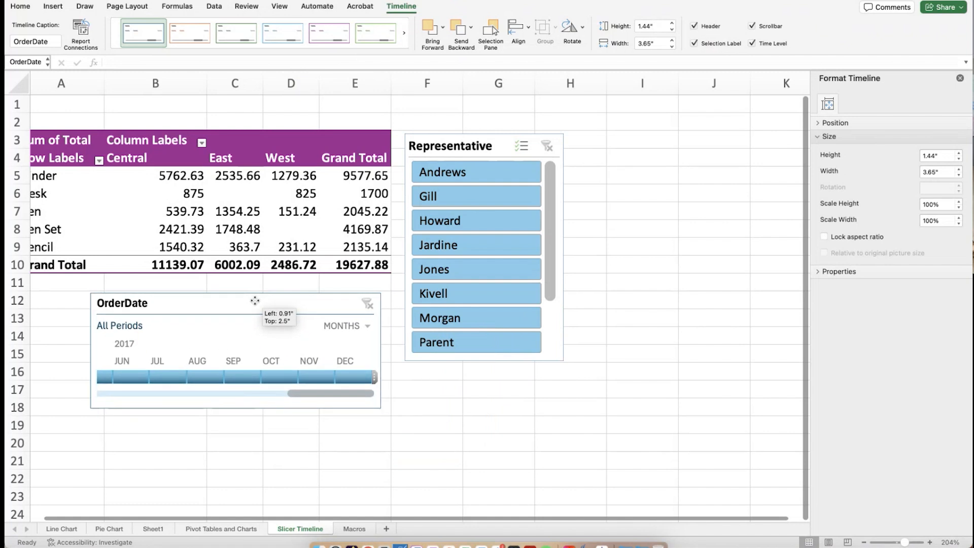
{"action": "scroll", "coordinate": [464, 354], "scroll_direction": "left", "scroll_amount": 1}
{"action": "scroll", "coordinate": [463, 354], "scroll_direction": "down", "scroll_amount": 4}
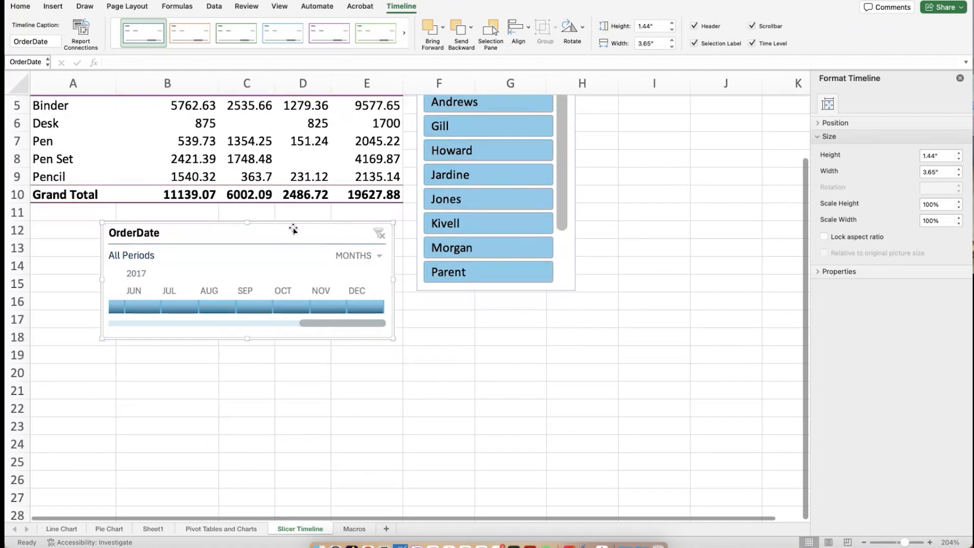
{"action": "left_click_drag", "start_coordinate": [289, 226], "coordinate": [335, 307]}
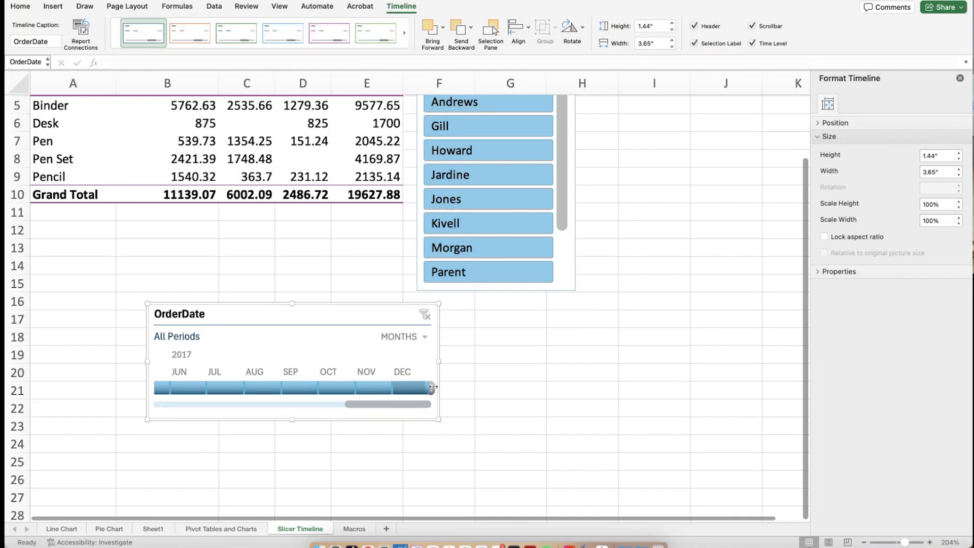
Shorten the OrderDate timeline's range to Jan 2016 - Oct 2017 and switch its time level to quarters
{"action": "left_click_drag", "start_coordinate": [419, 386], "coordinate": [358, 386]}
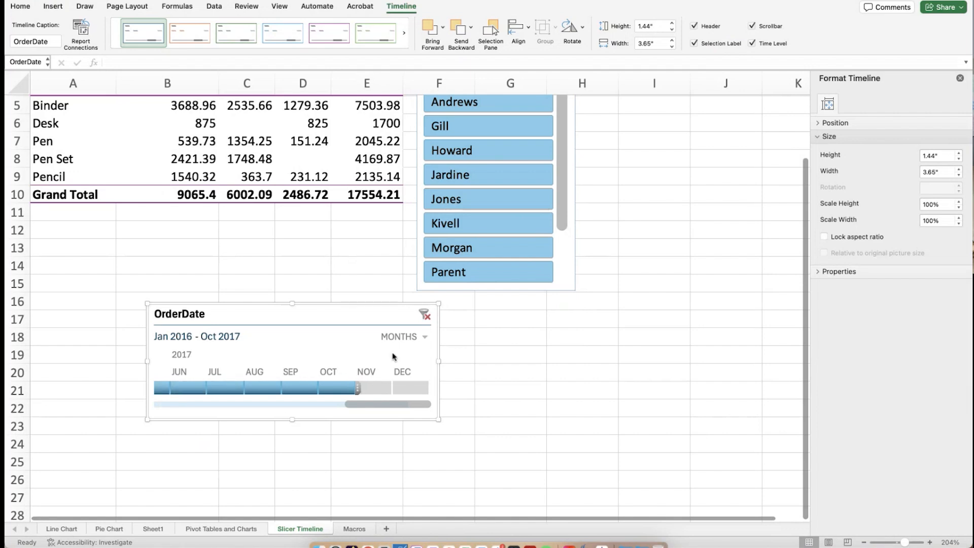
{"action": "left_click", "coordinate": [408, 336]}
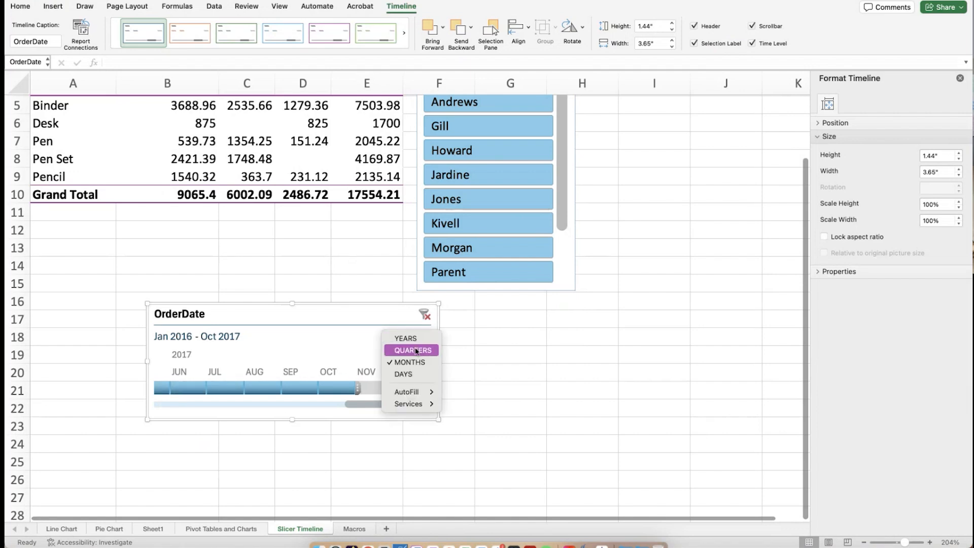
{"action": "left_click", "coordinate": [414, 350]}
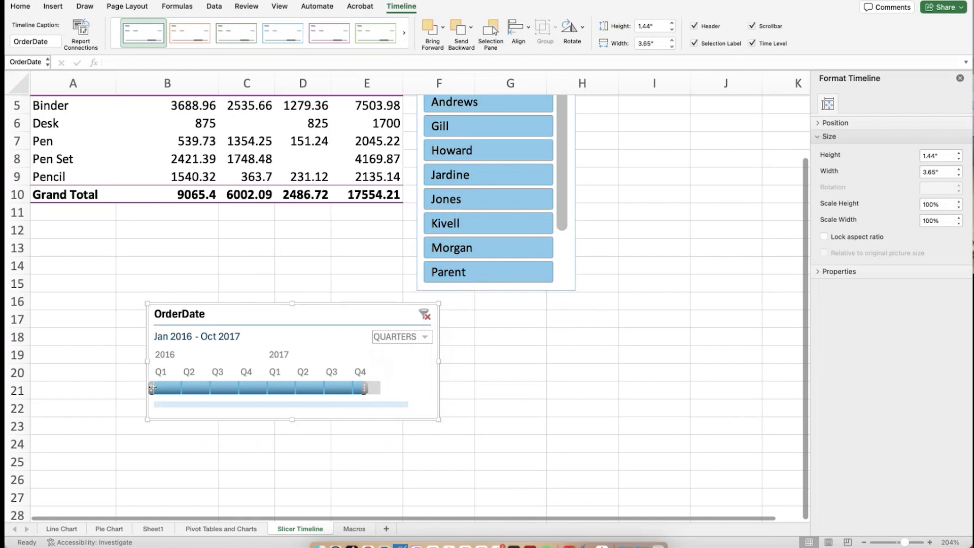
Narrow the OrderDate timeline's range to Q2 - Q3 2016 to filter the pivot table
{"action": "left_click_drag", "start_coordinate": [152, 388], "coordinate": [186, 384]}
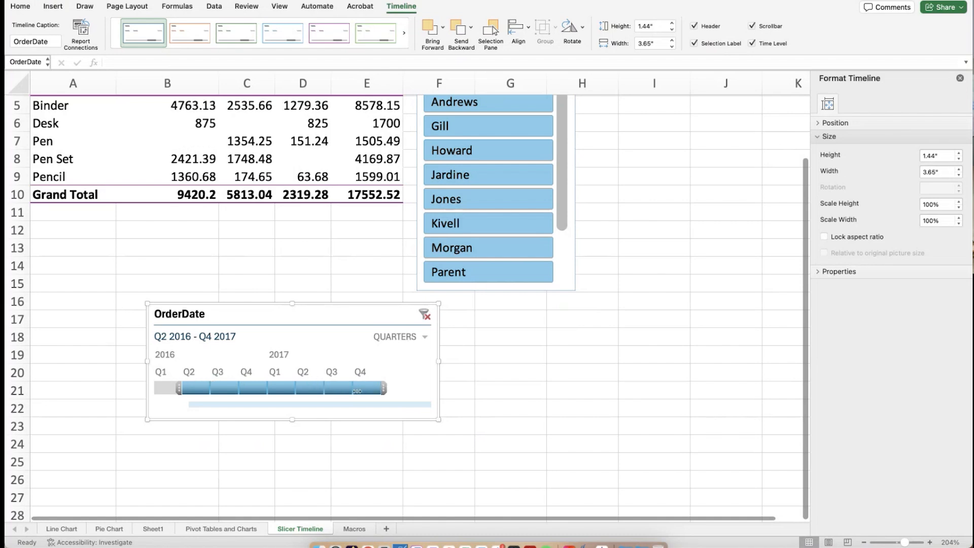
{"action": "left_click_drag", "start_coordinate": [384, 388], "coordinate": [255, 394]}
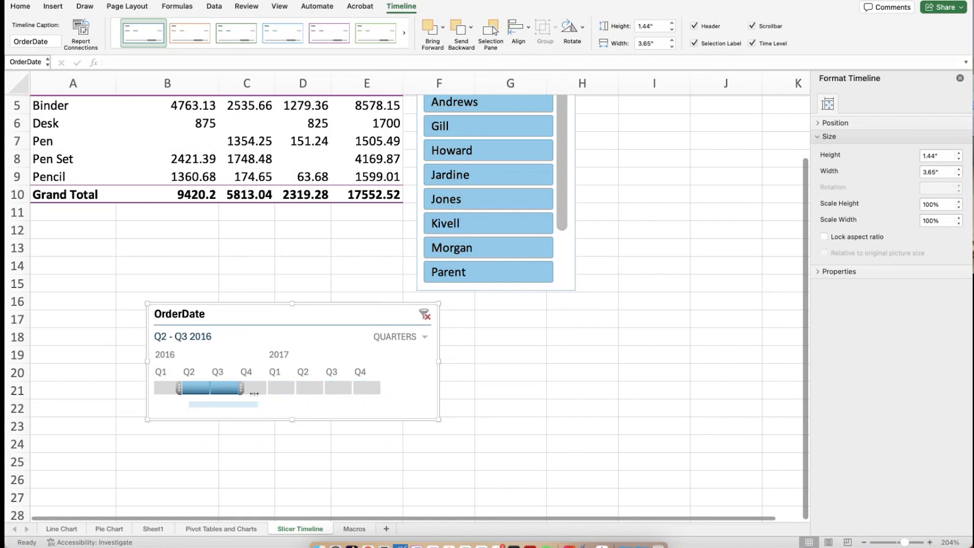
{"action": "scroll", "coordinate": [292, 298], "scroll_direction": "up", "scroll_amount": 3}
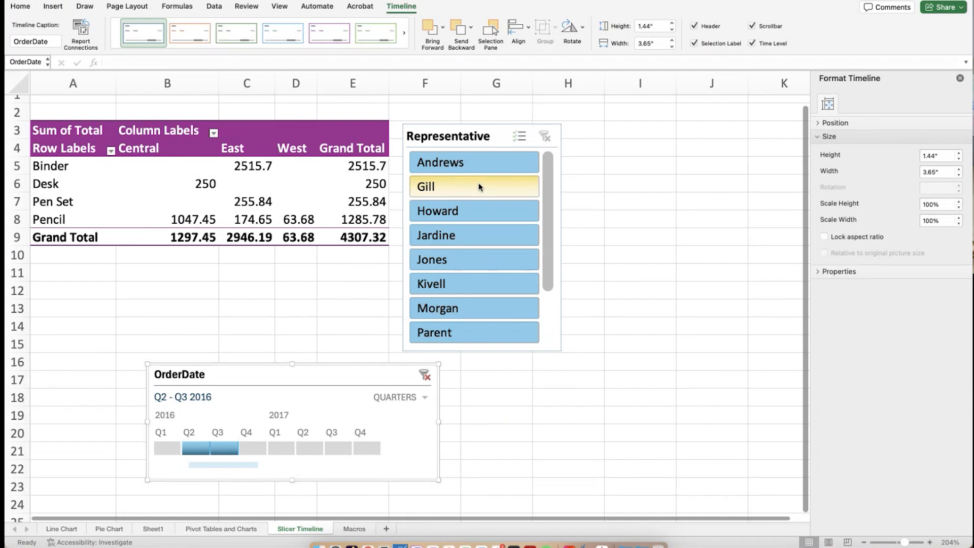
Filter the pivot table by the sixth representative in the Representative slicer, then by the first one instead
{"action": "left_click", "coordinate": [470, 291]}
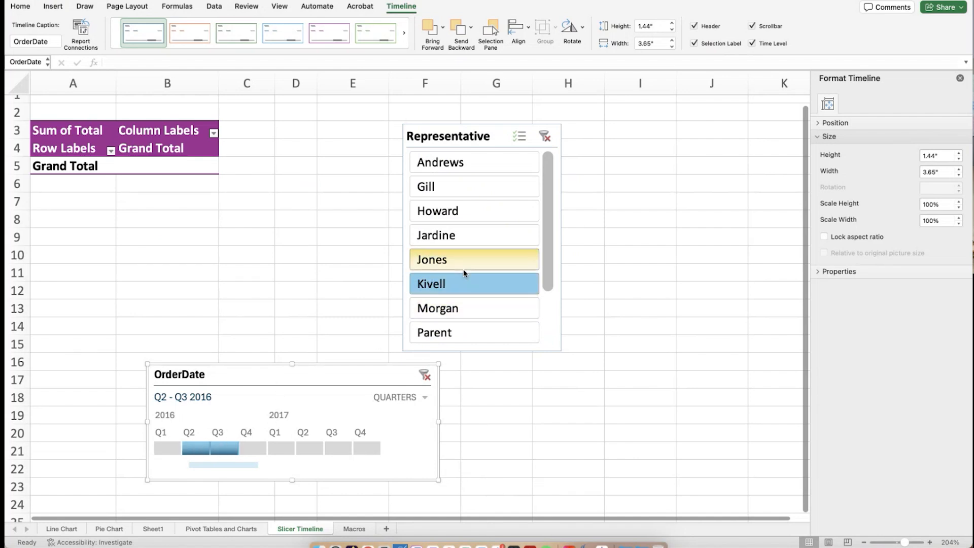
{"action": "left_click", "coordinate": [465, 165]}
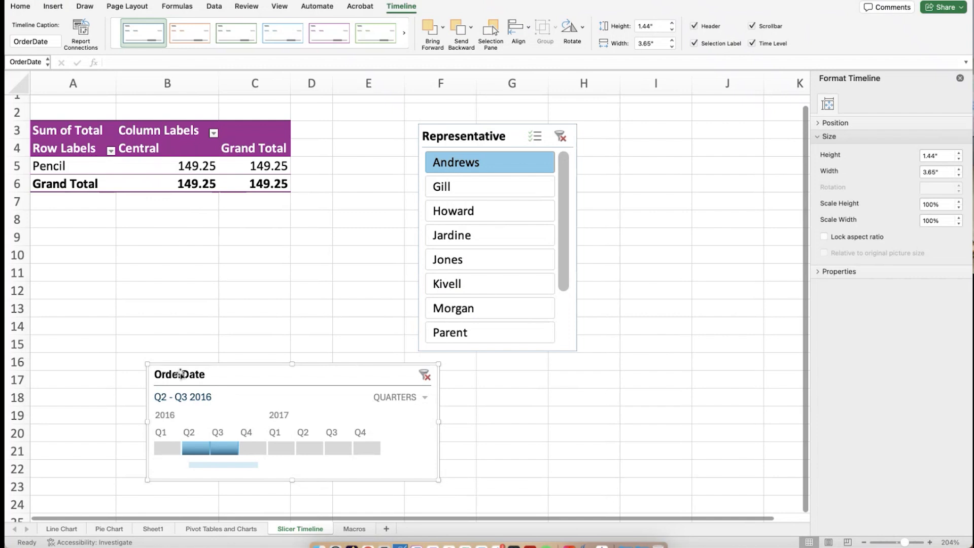
{"action": "scroll", "coordinate": [411, 302], "scroll_direction": "down", "scroll_amount": 1}
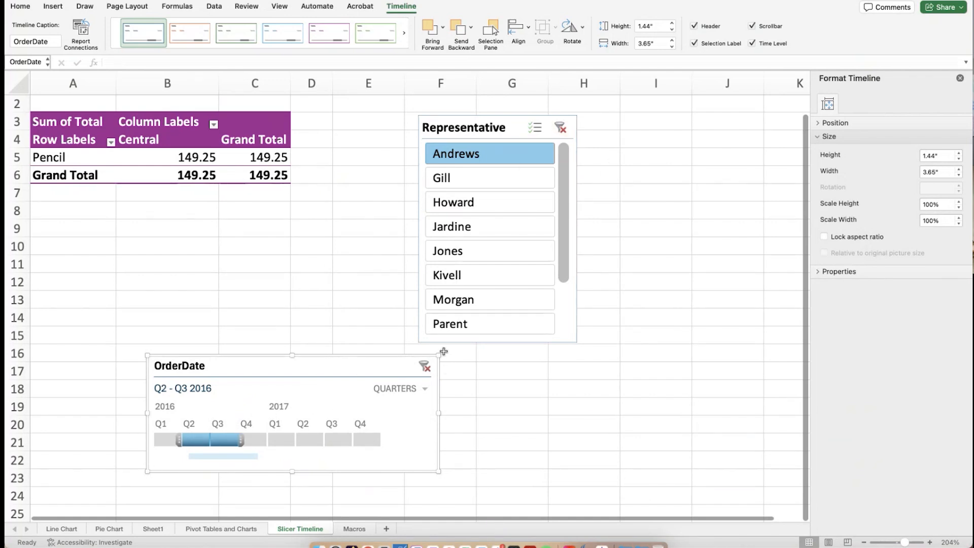
Clear the filters of both the Representative slicer and the OrderDate timeline
{"action": "left_click", "coordinate": [558, 127]}
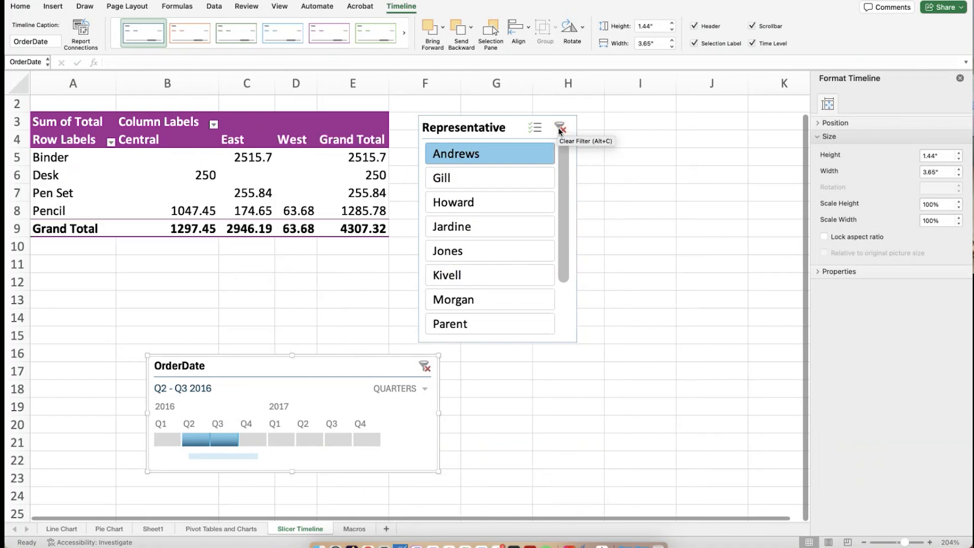
{"action": "left_click", "coordinate": [424, 367]}
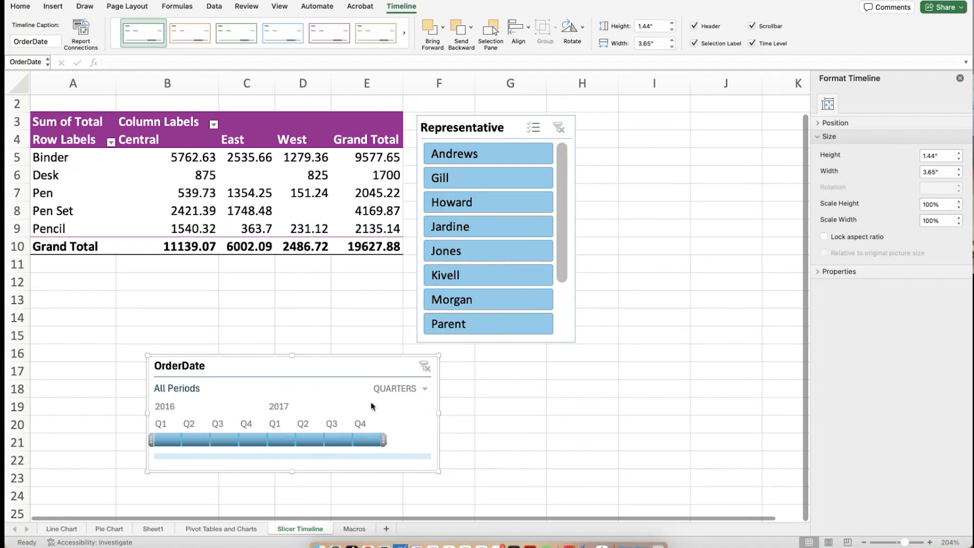
Move the OrderDate timeline beside the Representative slicer, with its top edge at about row 3, starting in column H
{"action": "left_click_drag", "start_coordinate": [367, 360], "coordinate": [815, 146]}
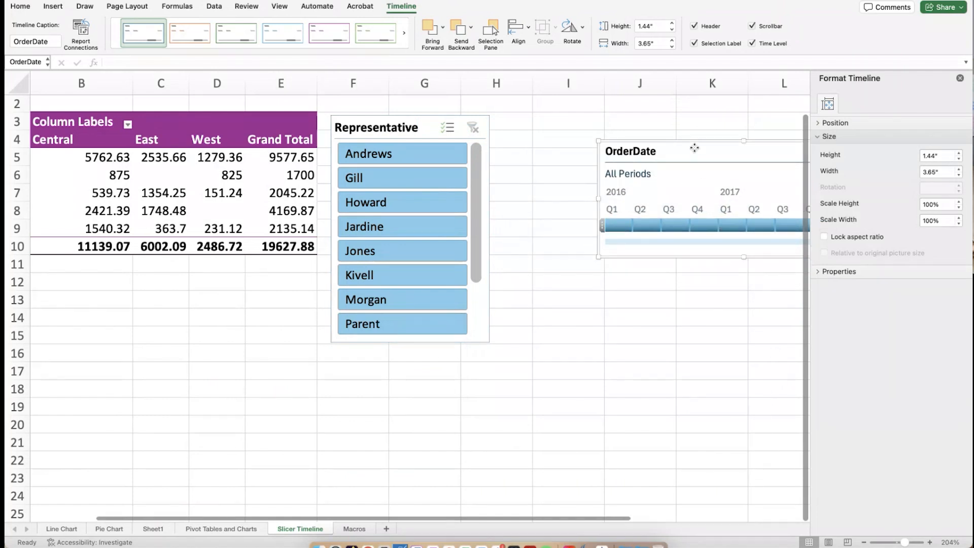
{"action": "left_click_drag", "start_coordinate": [693, 147], "coordinate": [594, 121]}
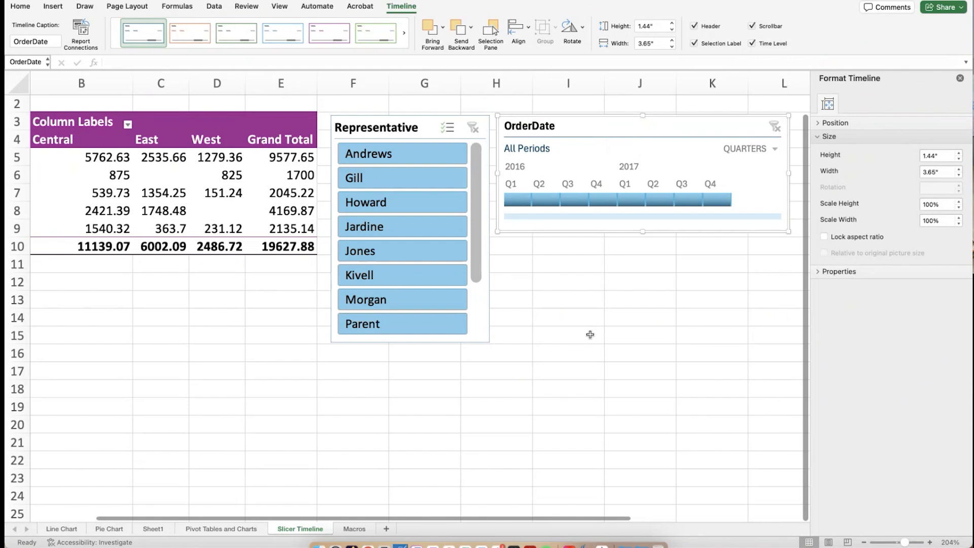
{"action": "scroll", "coordinate": [590, 335], "scroll_direction": "up", "scroll_amount": 1}
{"action": "scroll", "coordinate": [590, 334], "scroll_direction": "right", "scroll_amount": 3}
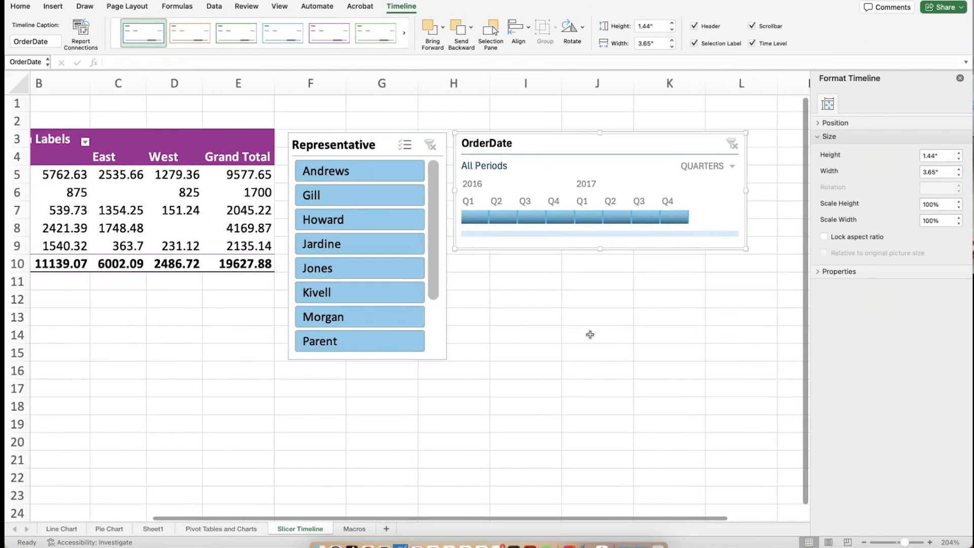
{"action": "scroll", "coordinate": [590, 335], "scroll_direction": "left", "scroll_amount": 3}
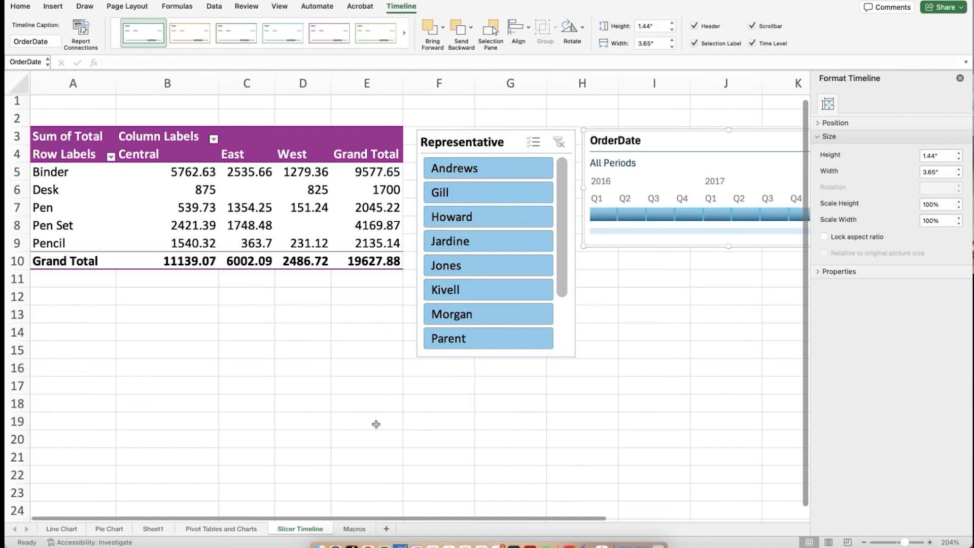
Switch to the Macros worksheet with the library visitor numbers
{"action": "scroll", "coordinate": [377, 424], "scroll_direction": "right", "scroll_amount": 3}
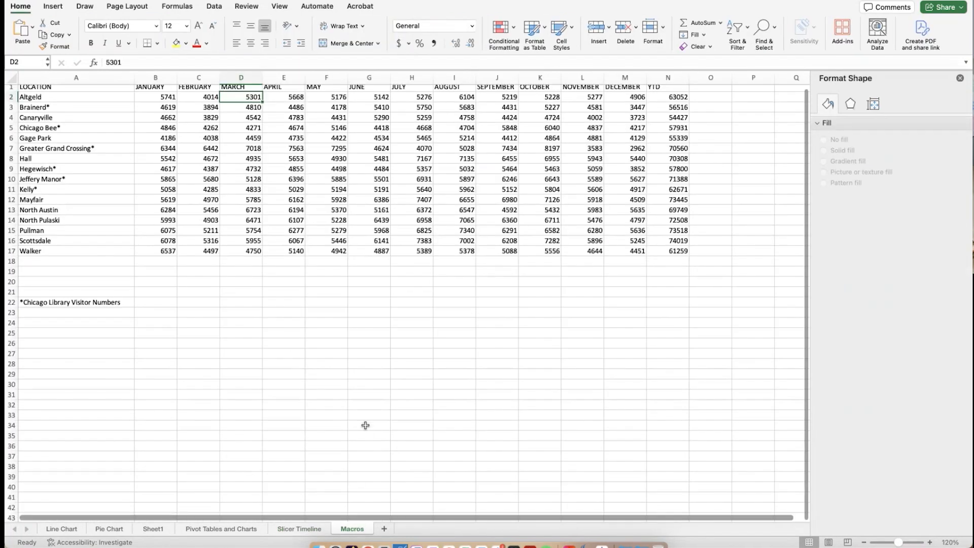
{"action": "scroll", "coordinate": [365, 424], "scroll_direction": "up", "scroll_amount": 1}
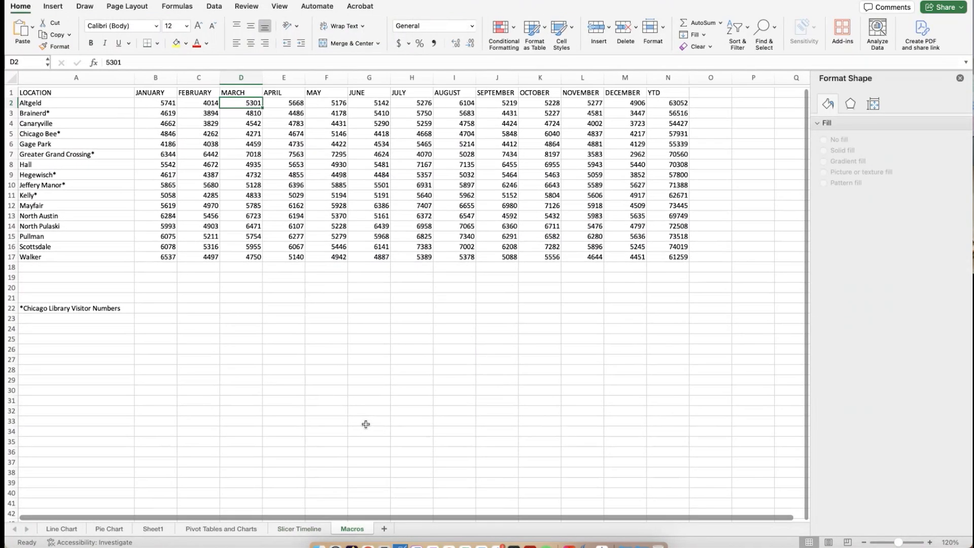
{"action": "scroll", "coordinate": [366, 424], "scroll_direction": "down", "scroll_amount": 1}
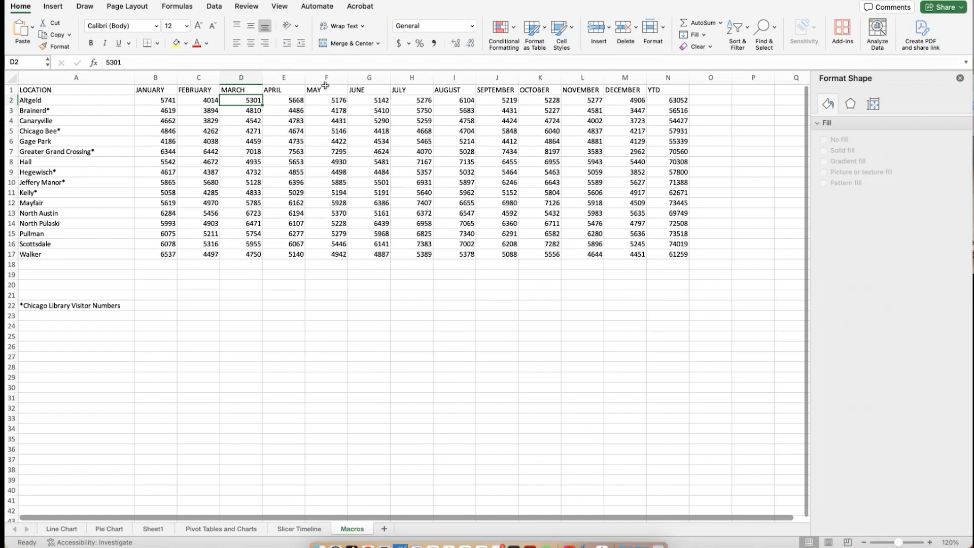
{"action": "left_click", "coordinate": [315, 7]}
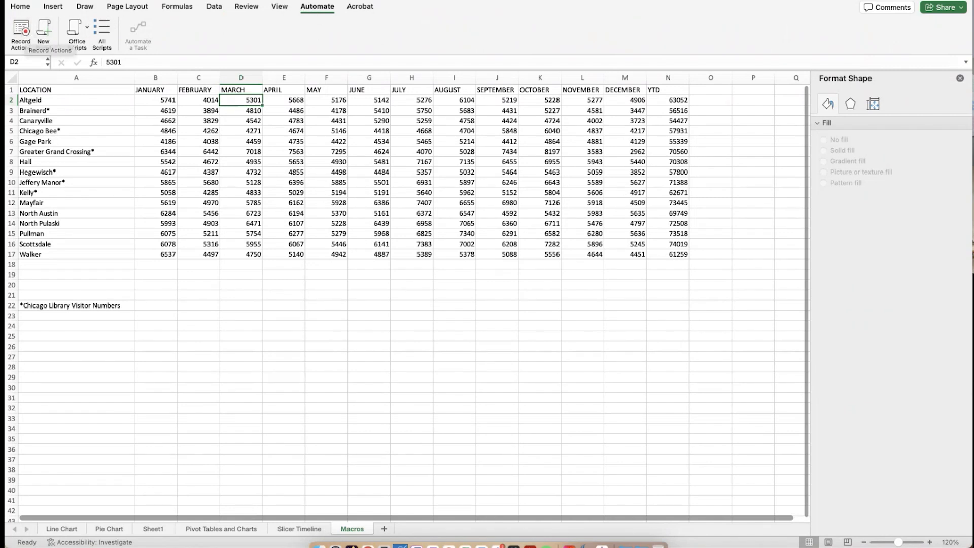
{"action": "left_click", "coordinate": [279, 7]}
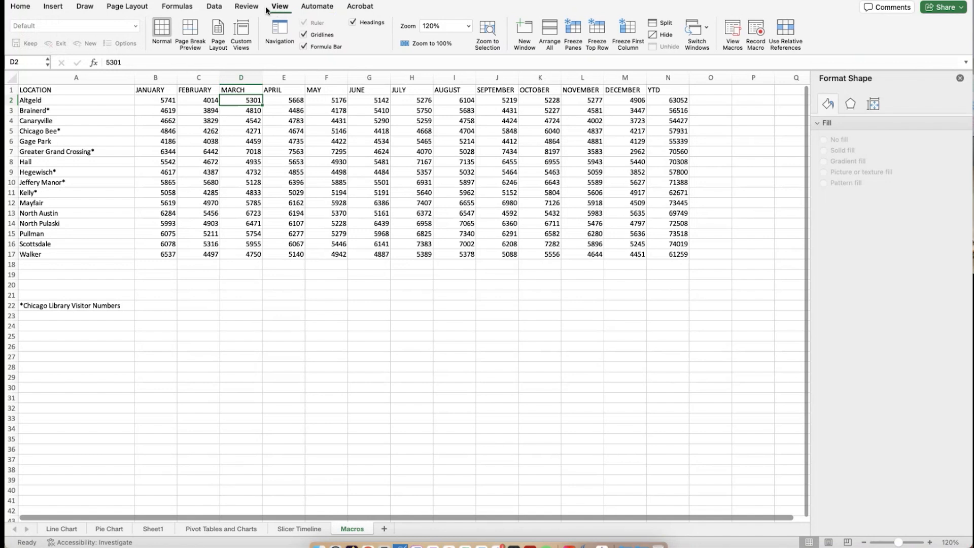
{"action": "left_click", "coordinate": [751, 34]}
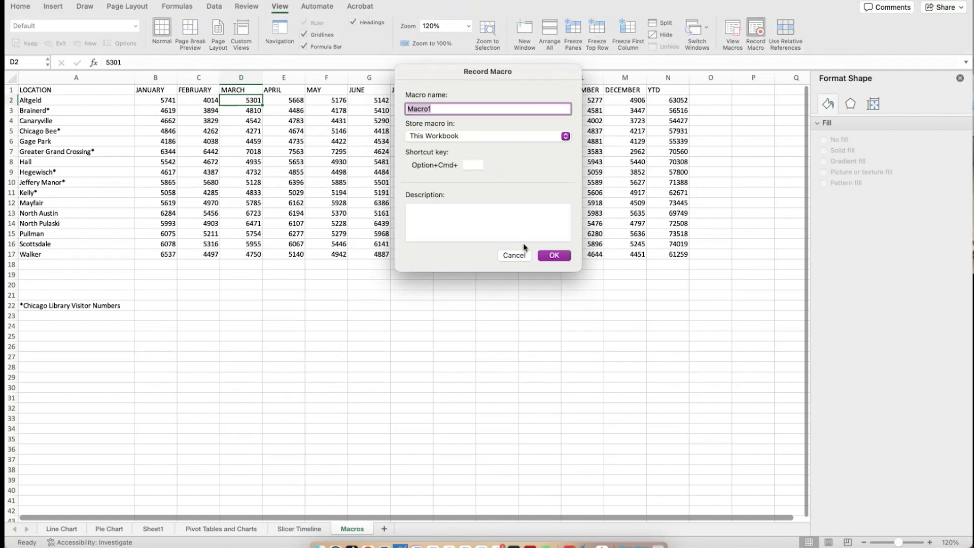
{"action": "left_click", "coordinate": [514, 255]}
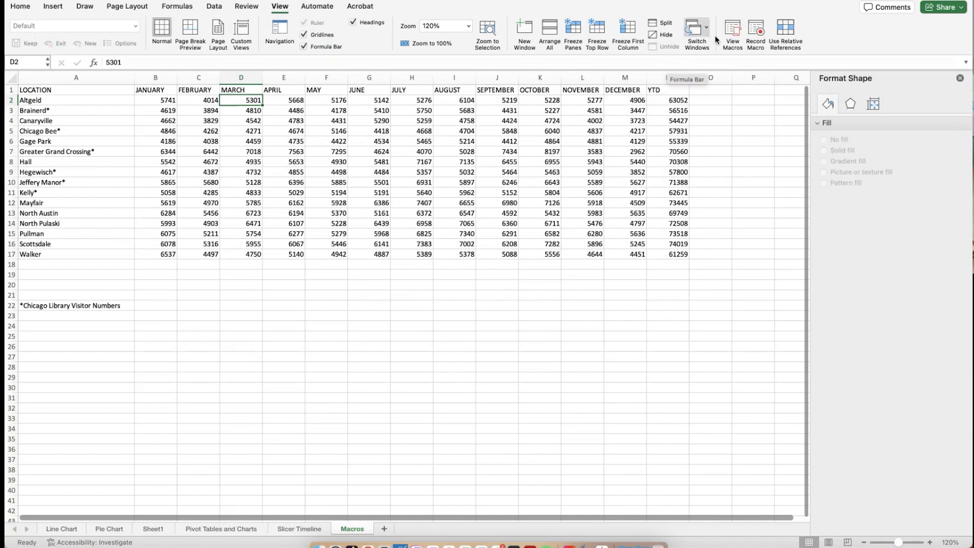
Set up a new macro recording named "Conditional Formatting" and store it in the Personal Macro Workbook
{"action": "left_click", "coordinate": [754, 32]}
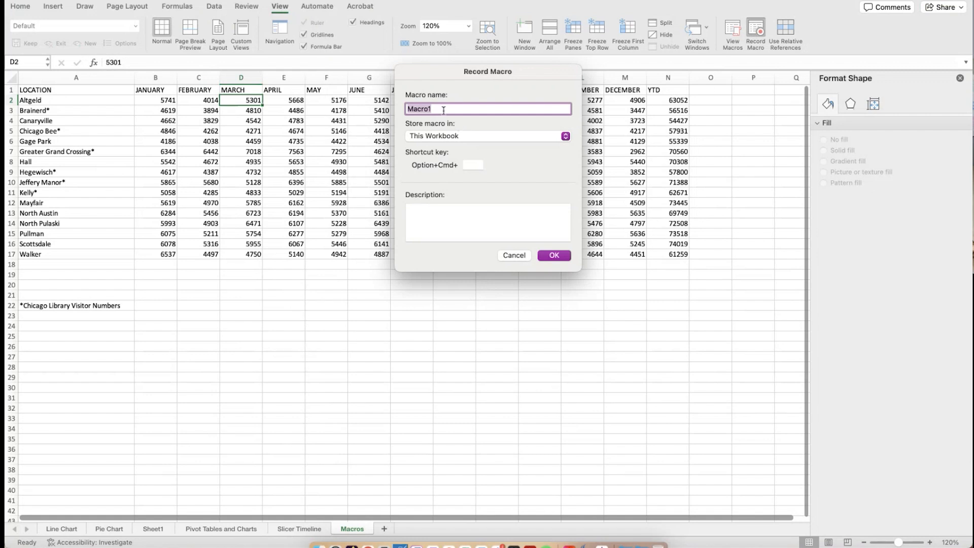
{"action": "type", "text": "Conditional Formatting"}
{"action": "left_click", "coordinate": [462, 138]}
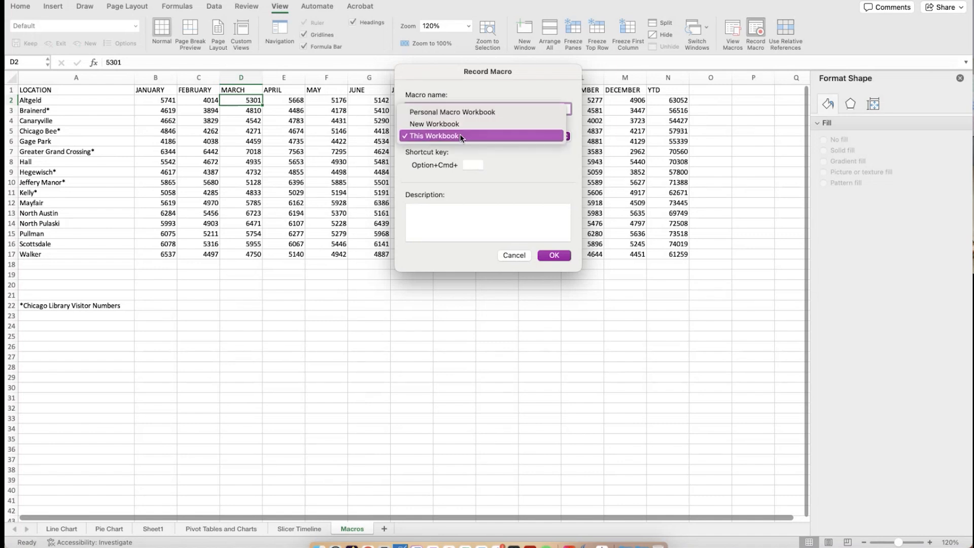
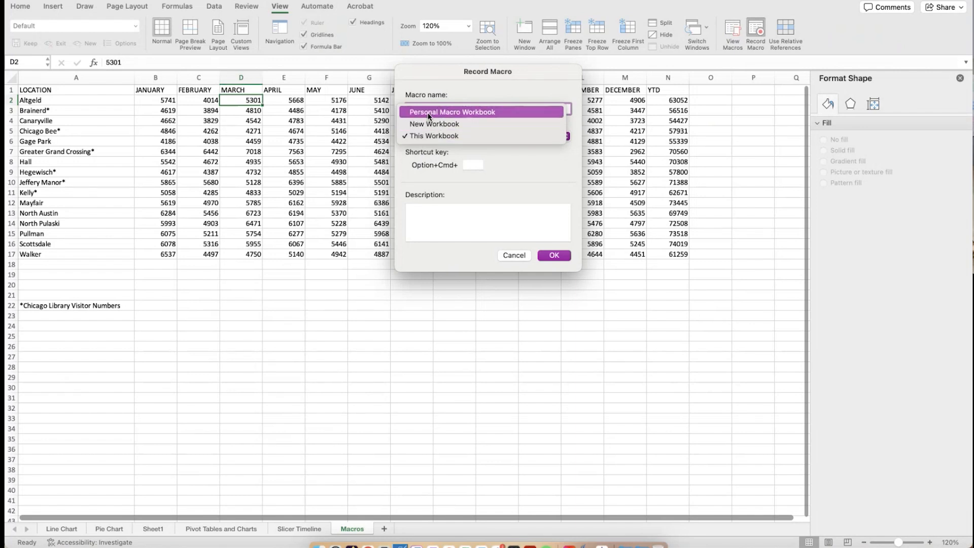
{"action": "left_click", "coordinate": [427, 112]}
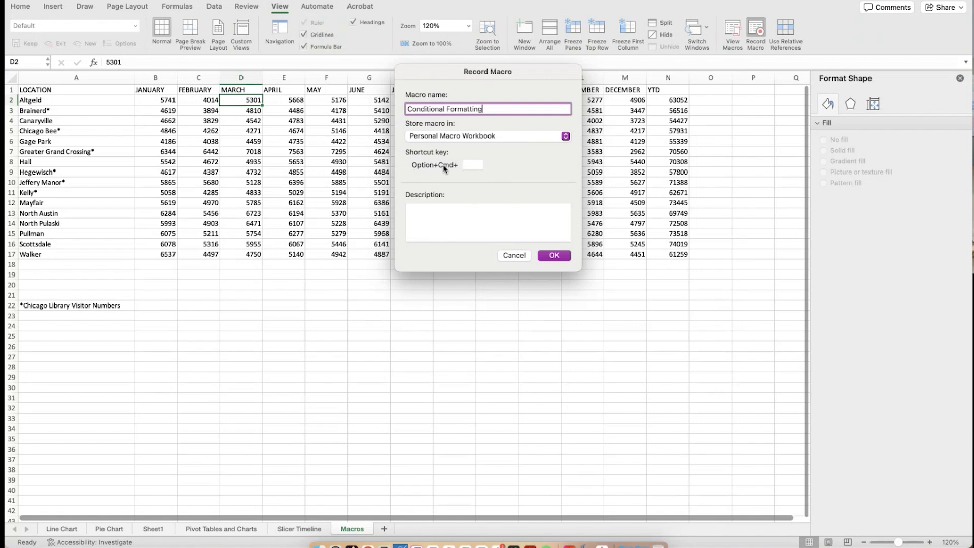
{"action": "left_click", "coordinate": [473, 165]}
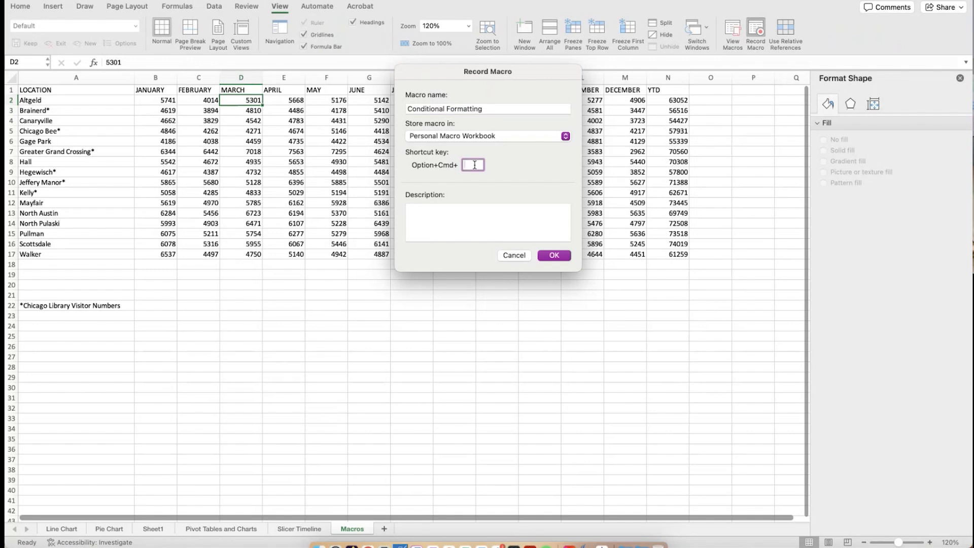
{"action": "type", "text": "7"}
{"action": "key", "text": "BackSpace"}
Describe the macro as "Conditional Format Two Color", correct its name to Conditional_Formatting and start recording
{"action": "left_click", "coordinate": [425, 210]}
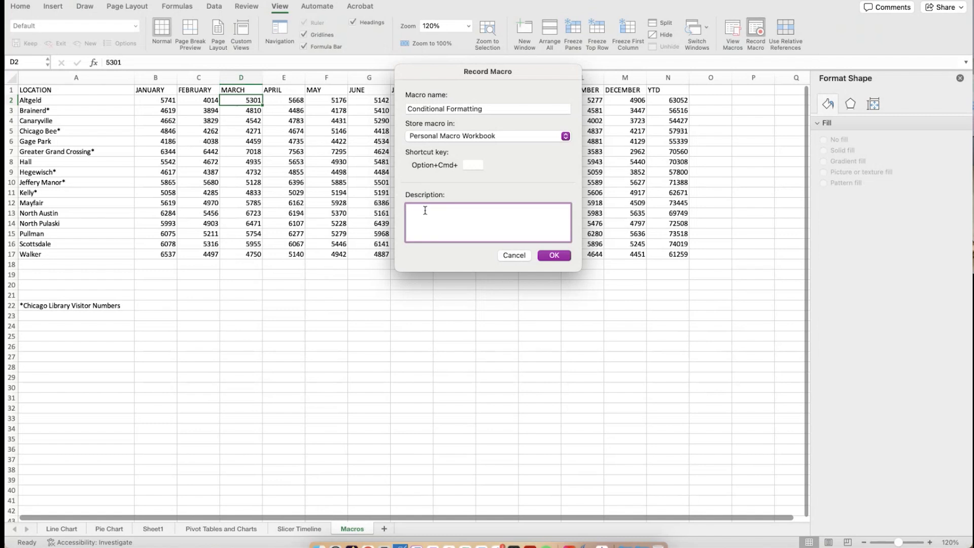
{"action": "type", "text": "Conditional Format Two Color"}
{"action": "left_click", "coordinate": [447, 108]}
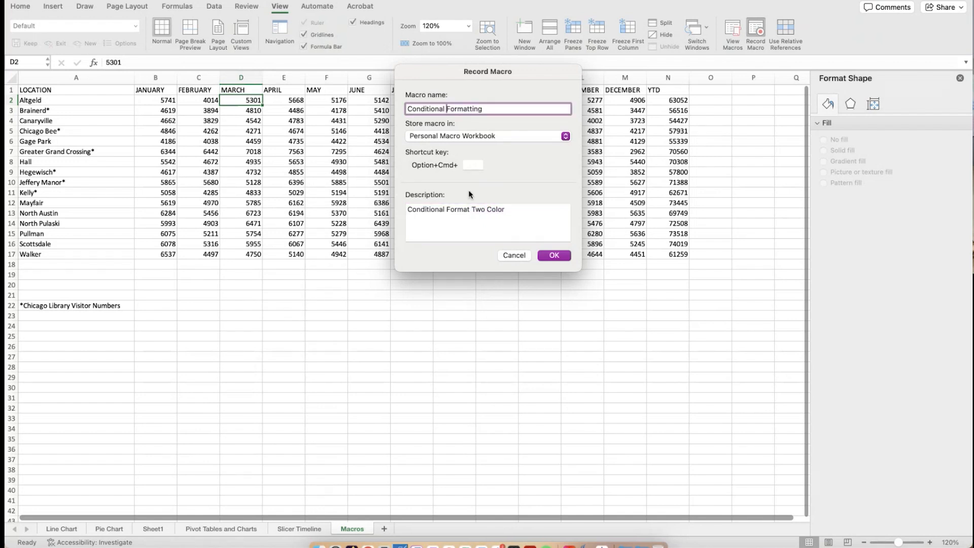
{"action": "key", "text": "BackSpace"}
{"action": "type", "text": "_"}
{"action": "left_click", "coordinate": [554, 257]}
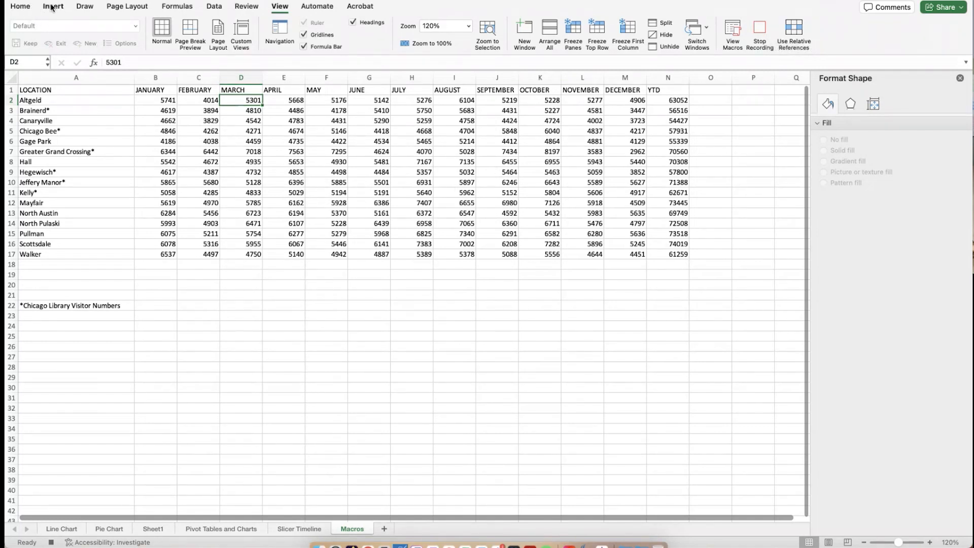
Apply the green-yellow color scale to the January values in B2:B17
{"action": "left_click", "coordinate": [22, 7]}
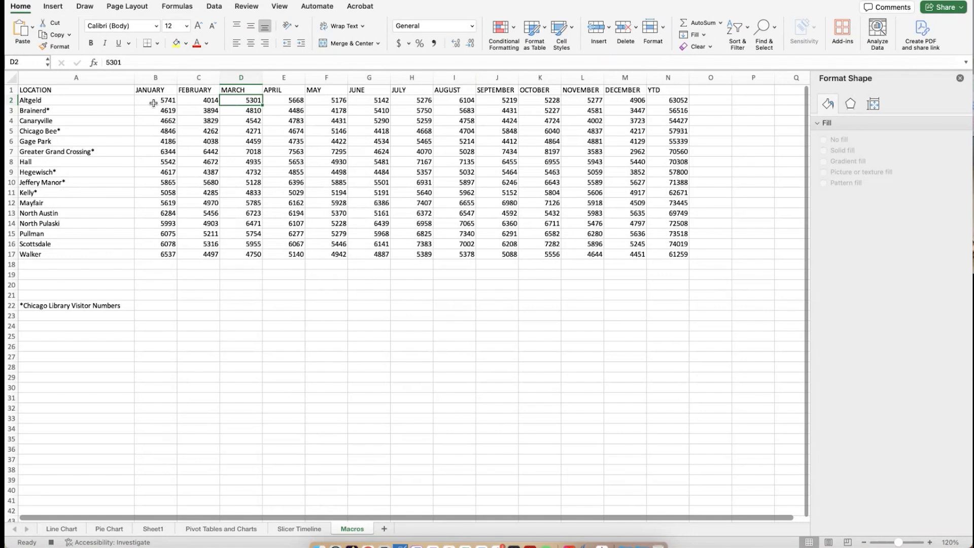
{"action": "left_click_drag", "start_coordinate": [150, 100], "coordinate": [152, 254]}
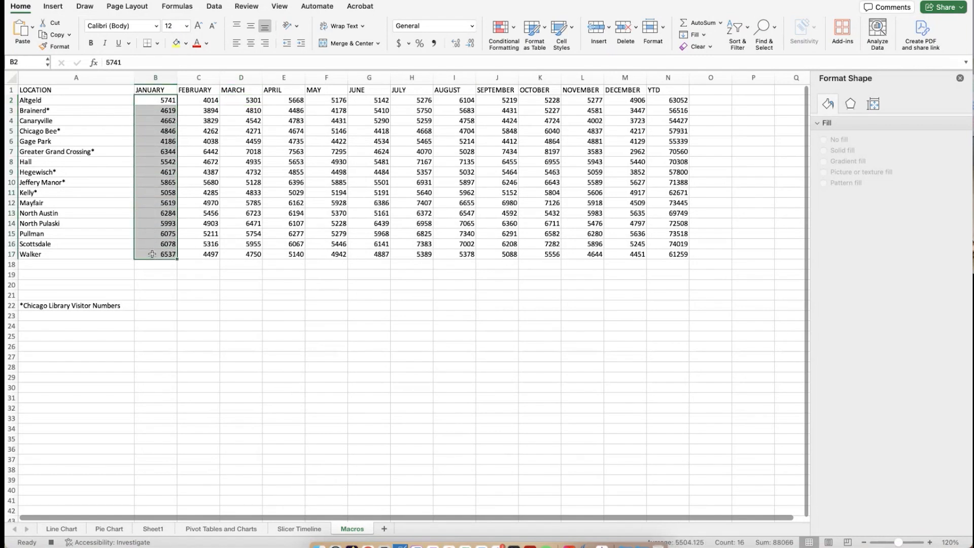
{"action": "left_click", "coordinate": [513, 26]}
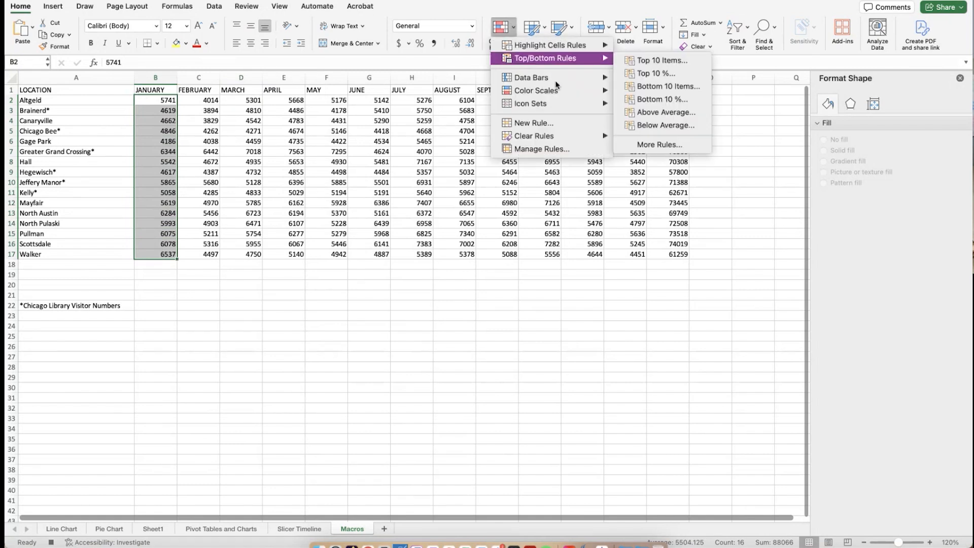
{"action": "mouse_move", "coordinate": [556, 89]}
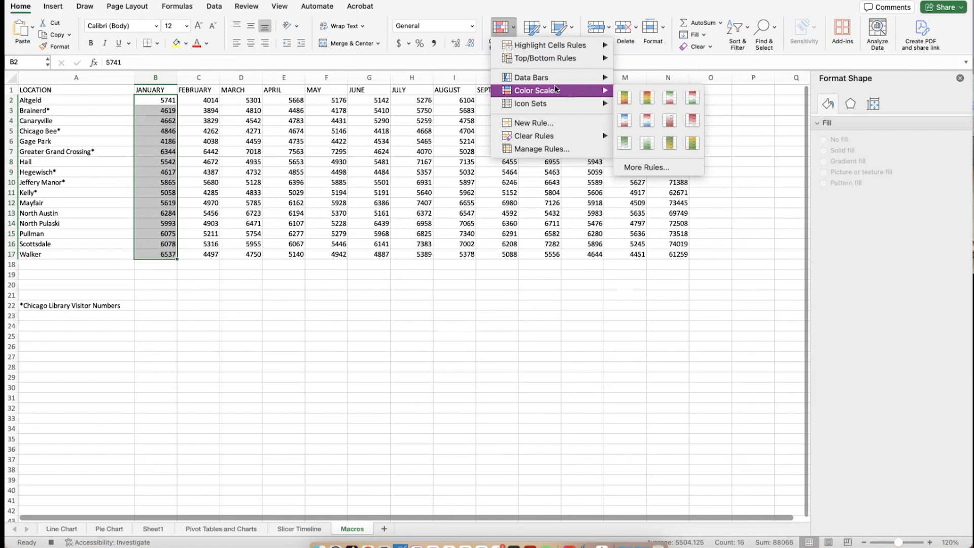
{"action": "left_click", "coordinate": [670, 143]}
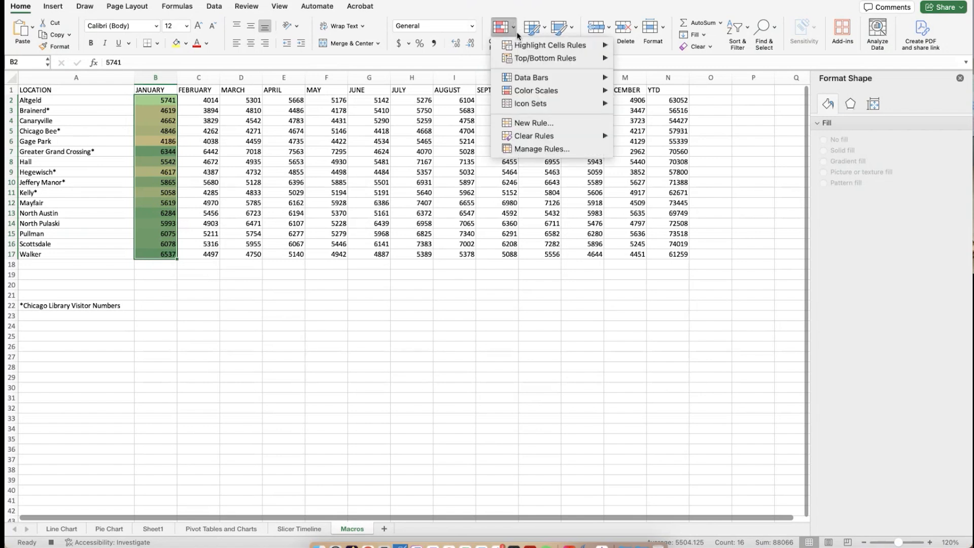
Review the January color scale rule's settings, keeping 2-Color Scale with the Lowest Value and Highest Value types
{"action": "mouse_move", "coordinate": [579, 93]}
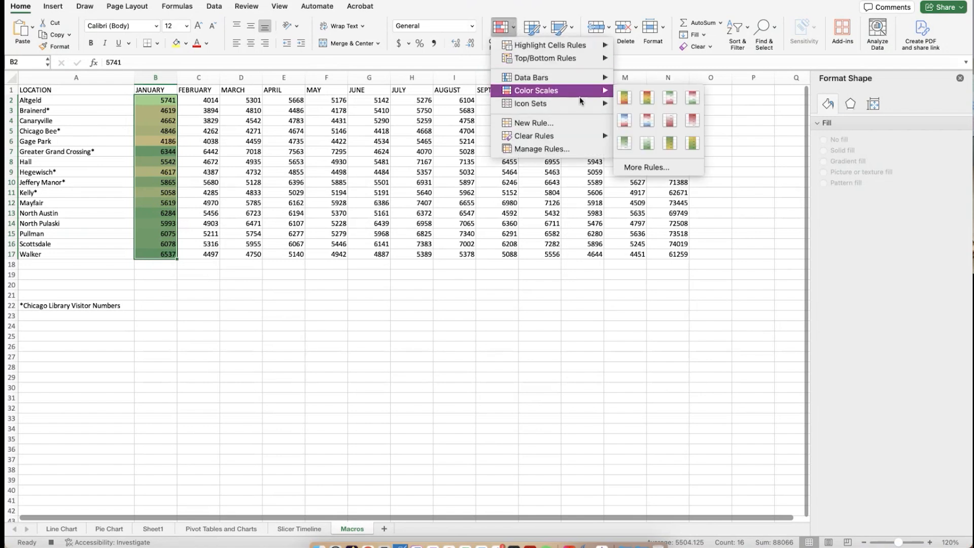
{"action": "left_click", "coordinate": [558, 149]}
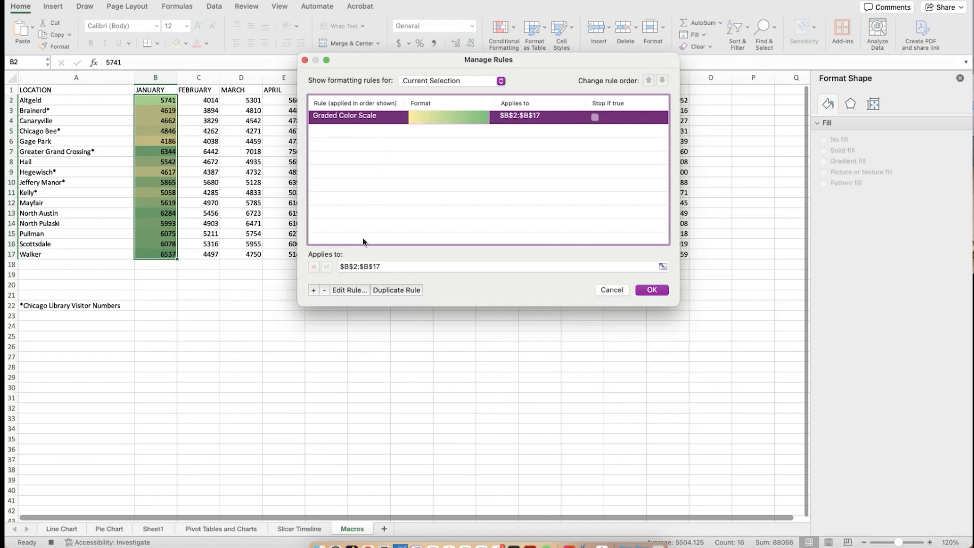
{"action": "left_click", "coordinate": [348, 291]}
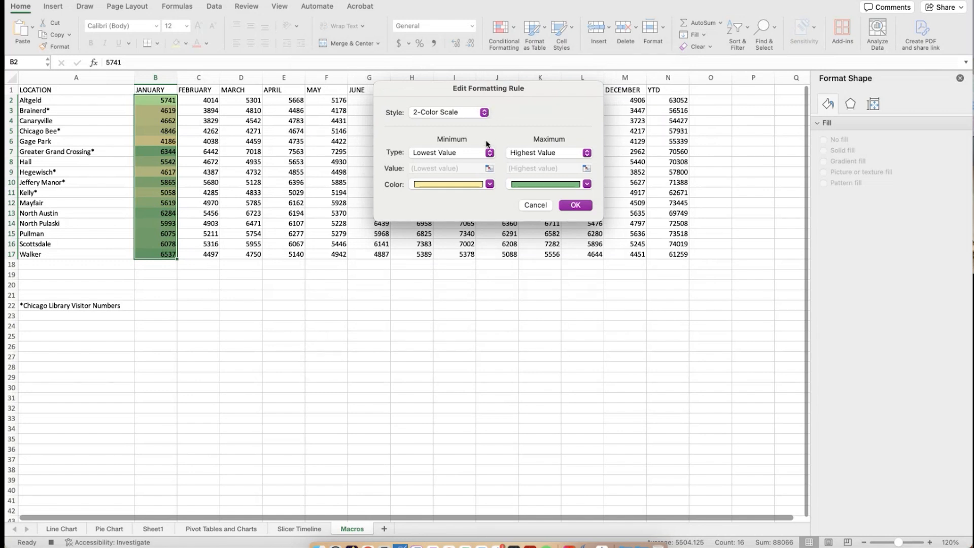
{"action": "left_click", "coordinate": [588, 153]}
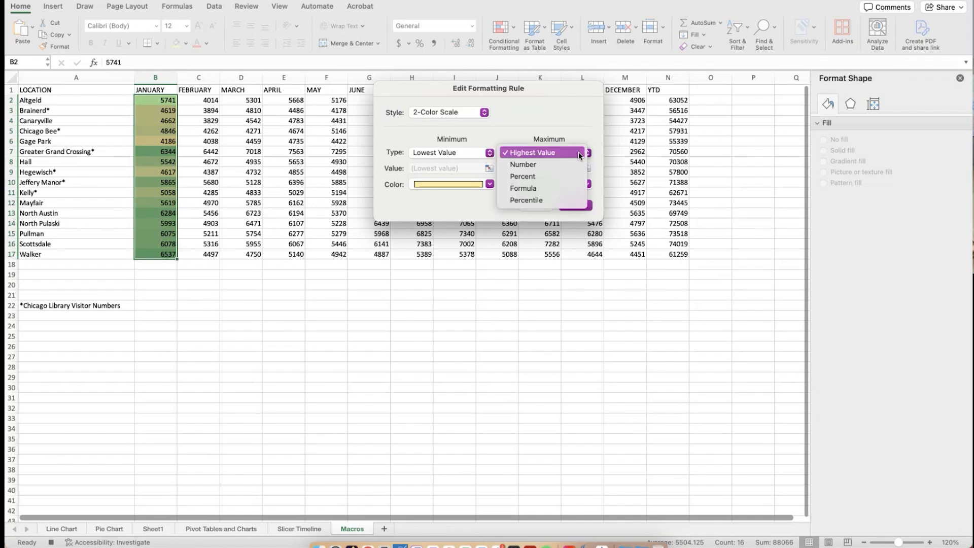
{"action": "left_click", "coordinate": [579, 152]}
{"action": "left_click", "coordinate": [490, 153]}
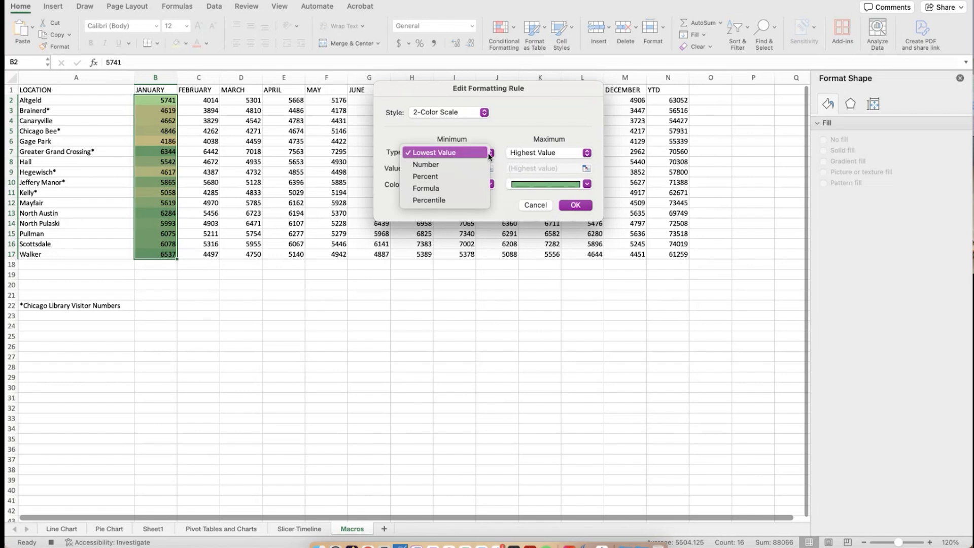
{"action": "left_click", "coordinate": [490, 155]}
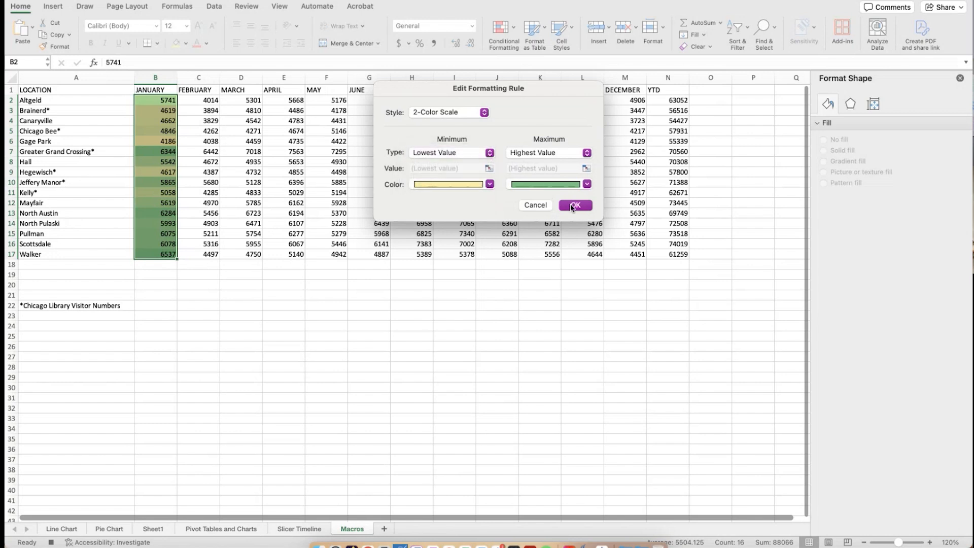
{"action": "left_click", "coordinate": [575, 205]}
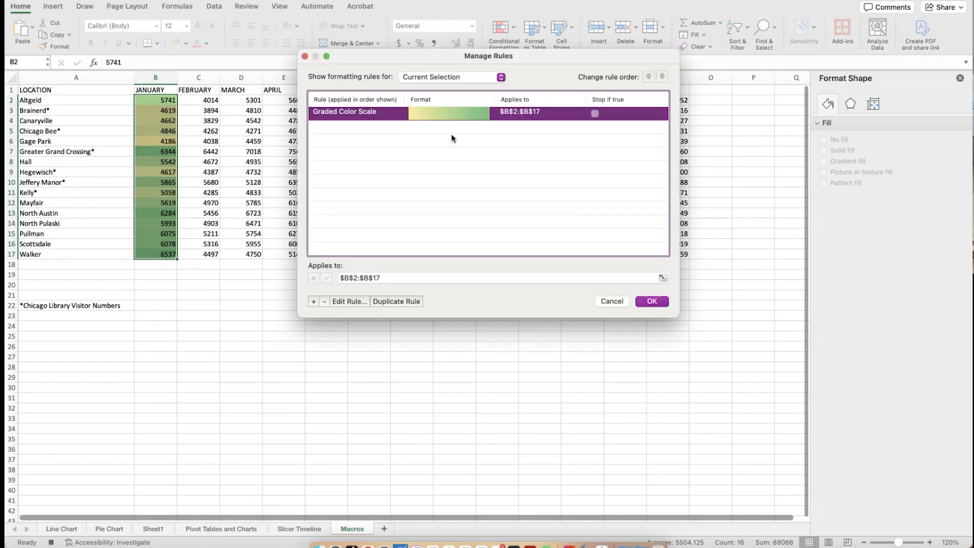
{"action": "left_click", "coordinate": [652, 302]}
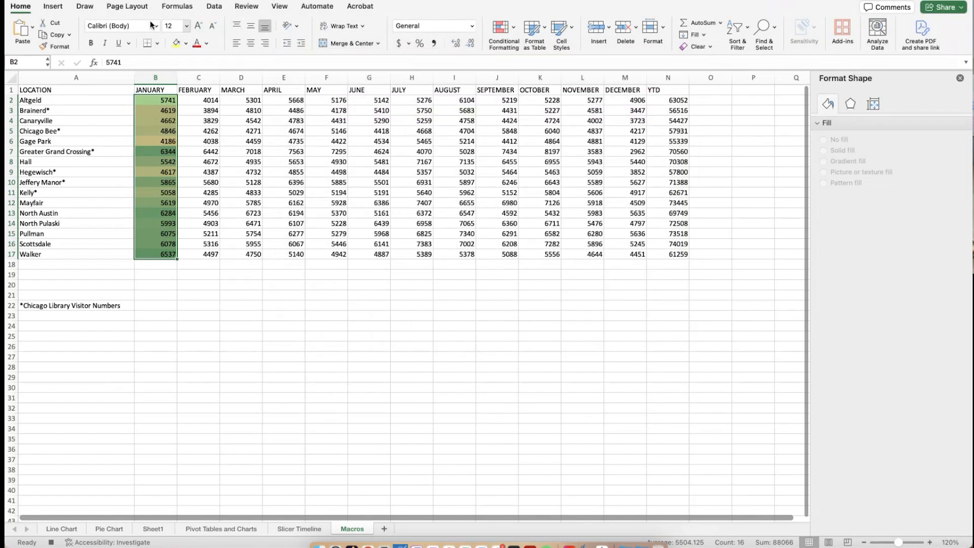
Stop the macro recording and run the Conditional_Formatting macro on the February values in C2:C17
{"action": "left_click", "coordinate": [280, 6]}
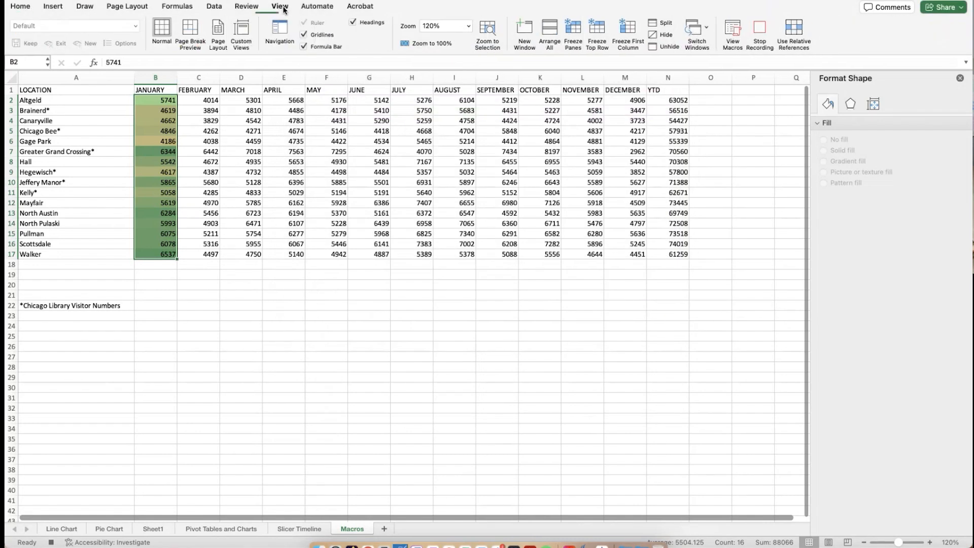
{"action": "left_click", "coordinate": [760, 28]}
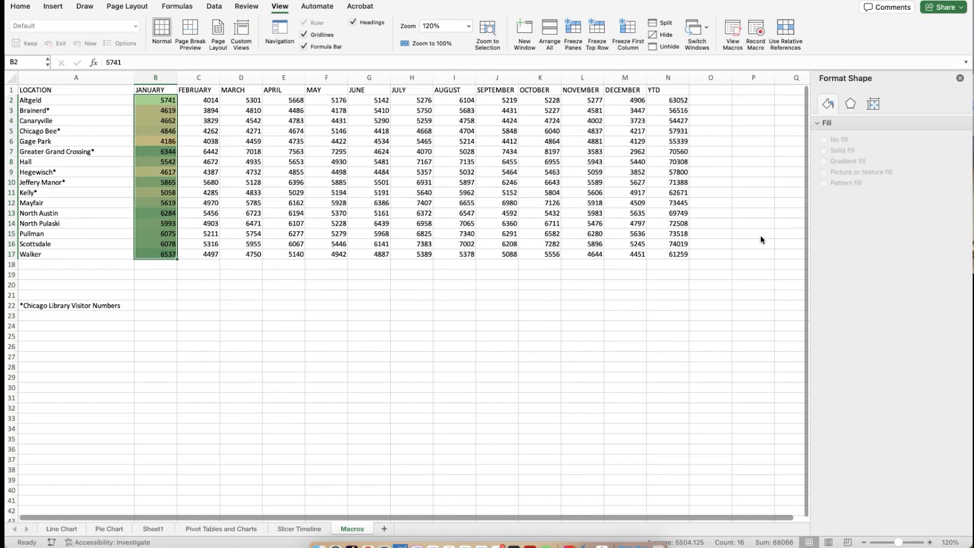
{"action": "left_click", "coordinate": [198, 100]}
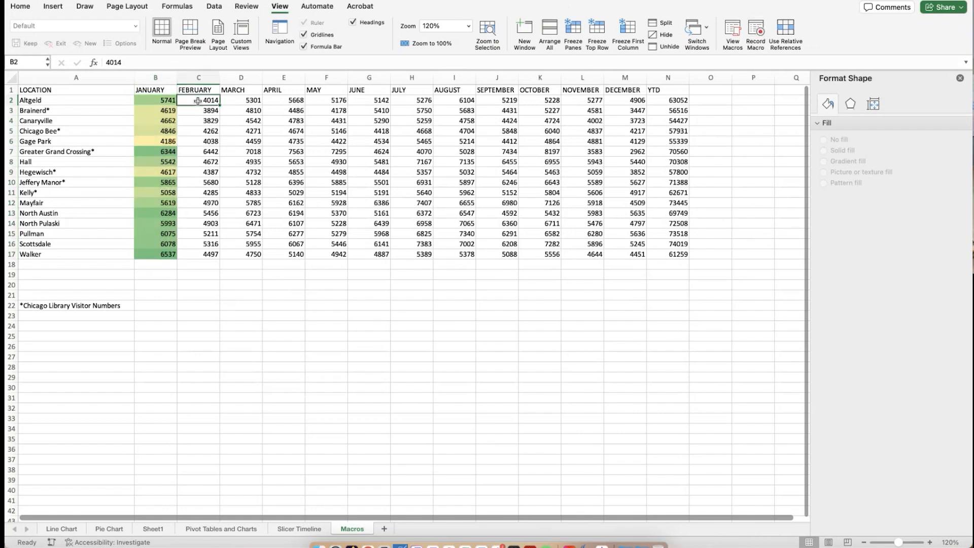
{"action": "left_click_drag", "start_coordinate": [198, 100], "coordinate": [207, 254]}
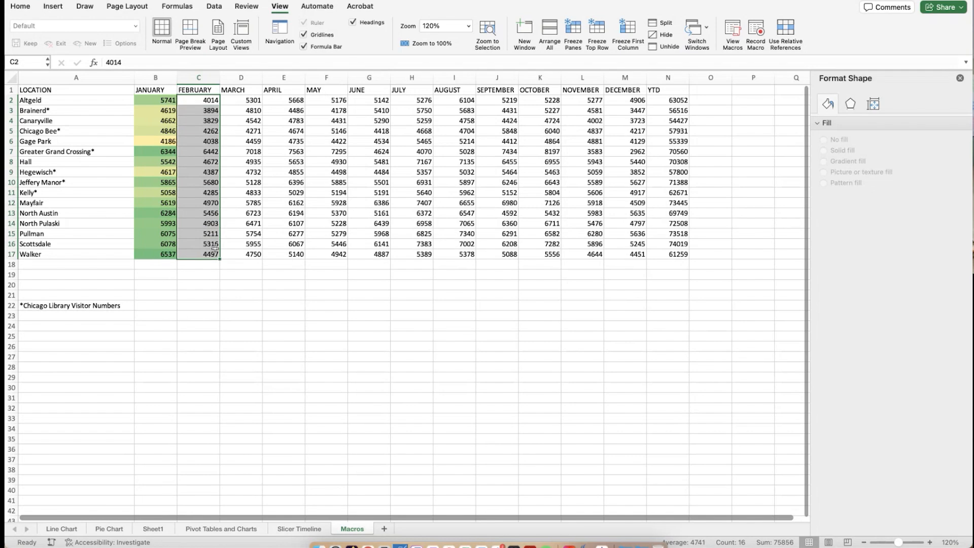
{"action": "left_click", "coordinate": [733, 35]}
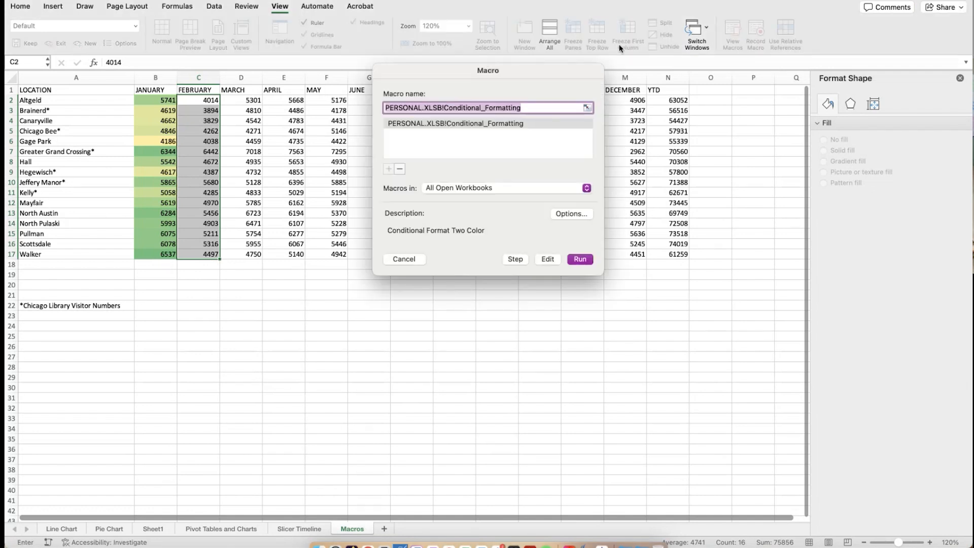
{"action": "left_click_drag", "start_coordinate": [566, 70], "coordinate": [810, 109]}
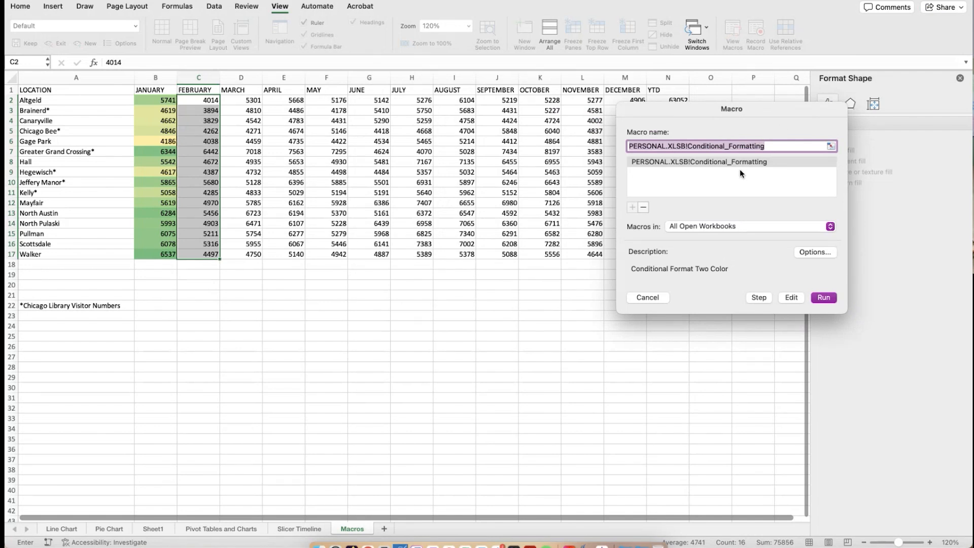
{"action": "left_click", "coordinate": [721, 163]}
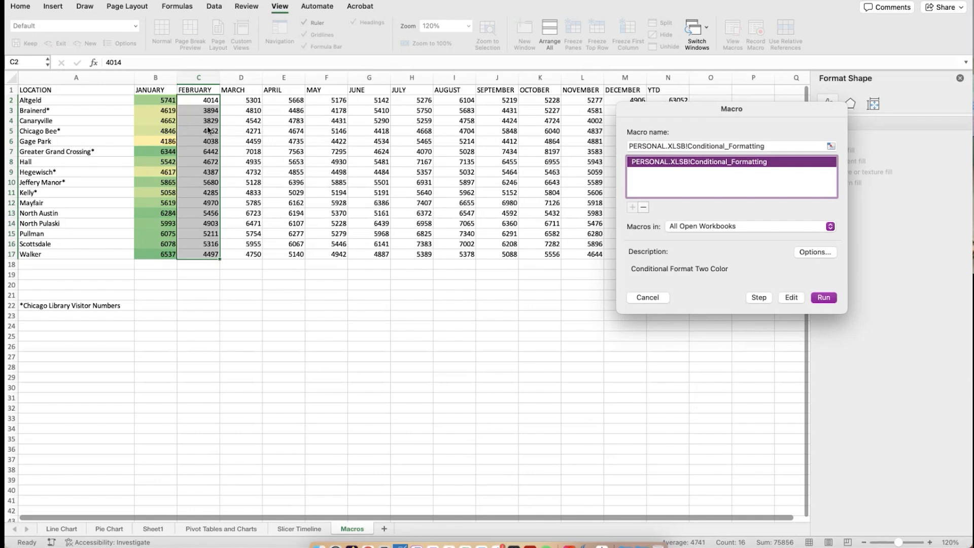
{"action": "left_click", "coordinate": [826, 300]}
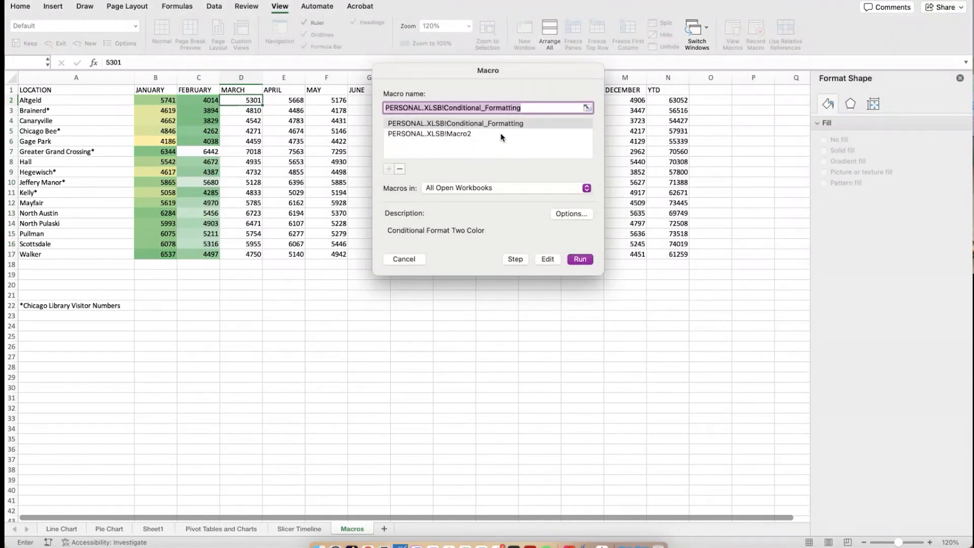
Run Macro2 from the Personal Macro Workbook and deselect the formatted February range
{"action": "left_click", "coordinate": [523, 134]}
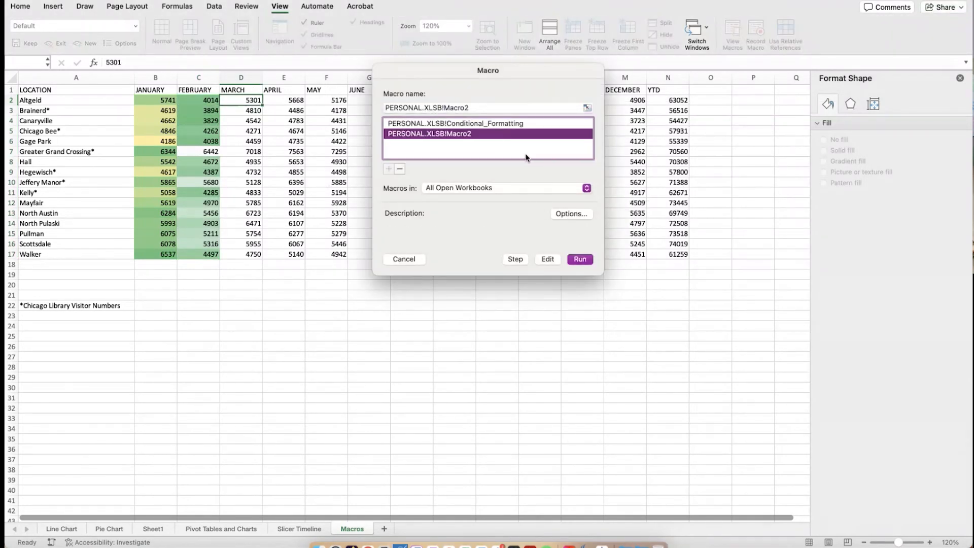
{"action": "left_click", "coordinate": [588, 260]}
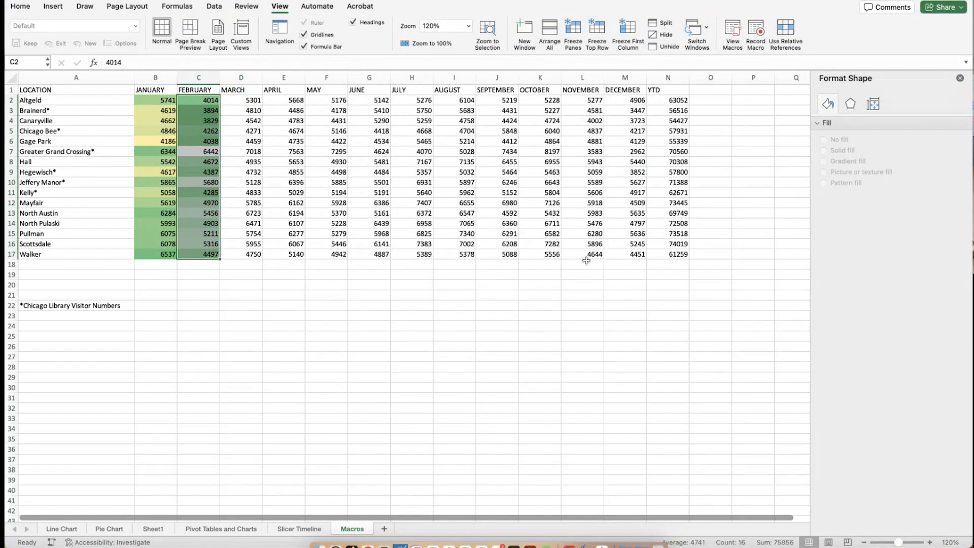
{"action": "left_click", "coordinate": [360, 265]}
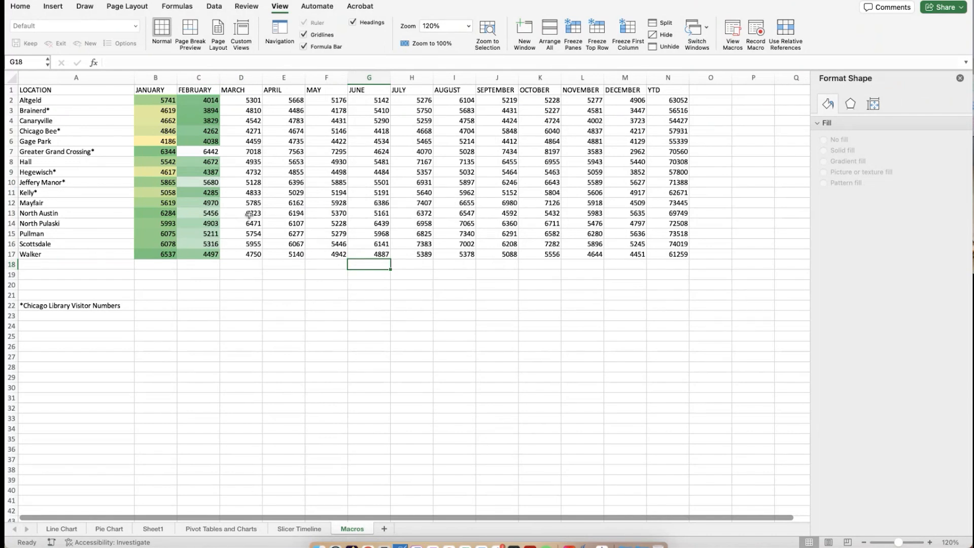
Insert the solid contact book stock icon below the February column, beside the Chicago Library Visitor Numbers note
{"action": "left_click", "coordinate": [229, 252]}
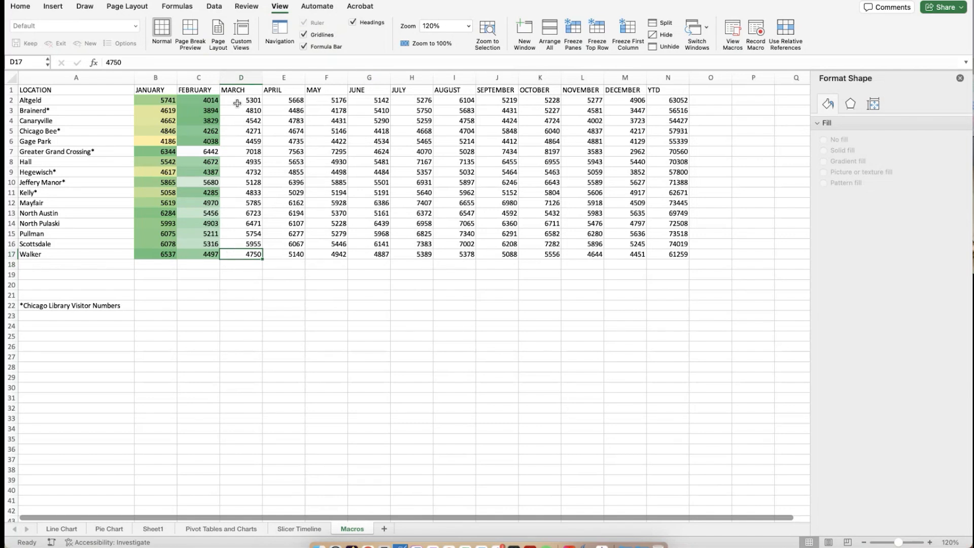
{"action": "left_click_drag", "start_coordinate": [237, 103], "coordinate": [247, 254]}
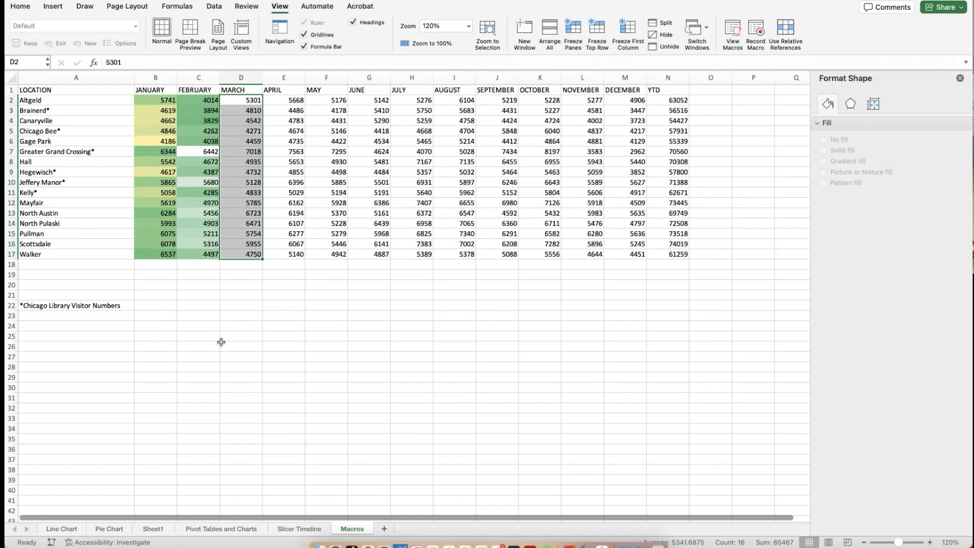
{"action": "left_click", "coordinate": [55, 7]}
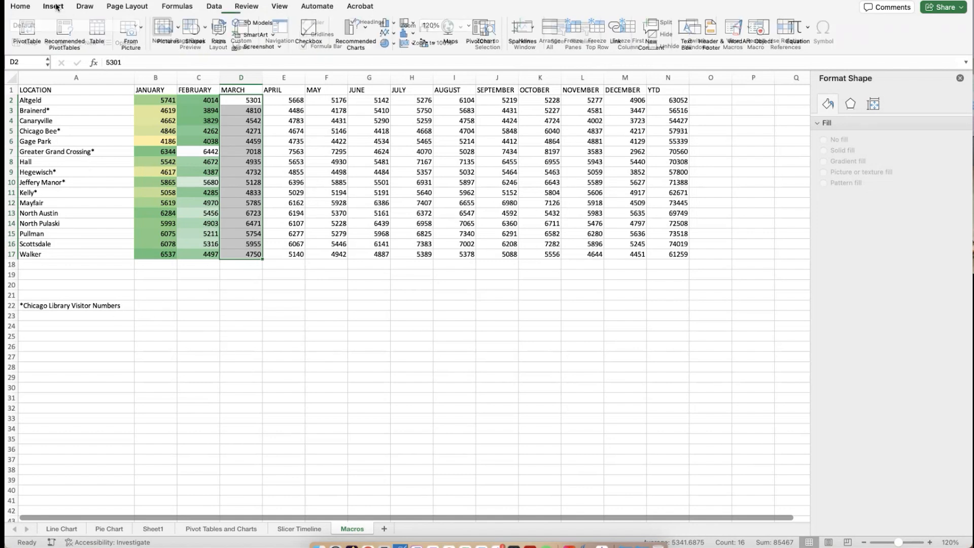
{"action": "left_click", "coordinate": [216, 29]}
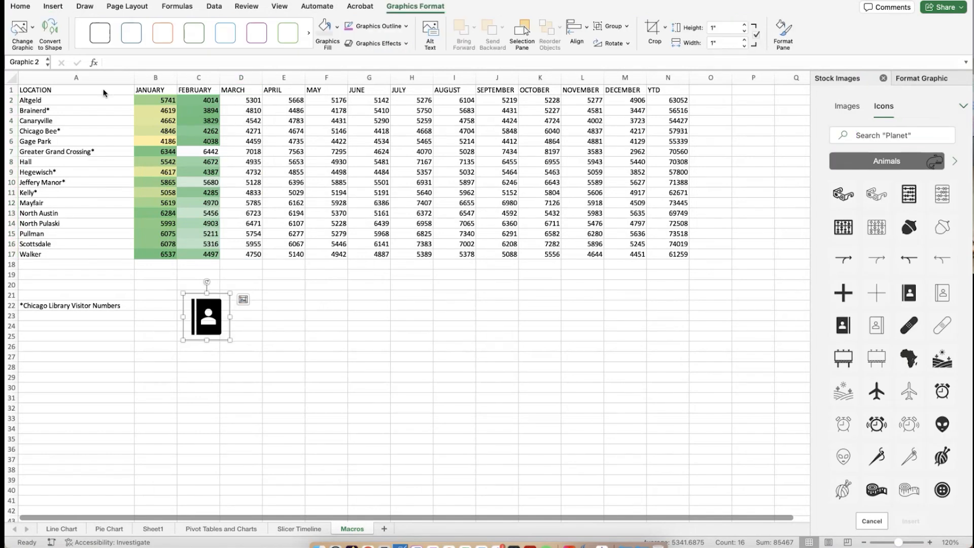
Assign the Conditional_Formatting macro from the Personal Macro Workbook to the contact book icon
{"action": "right_click", "coordinate": [207, 324]}
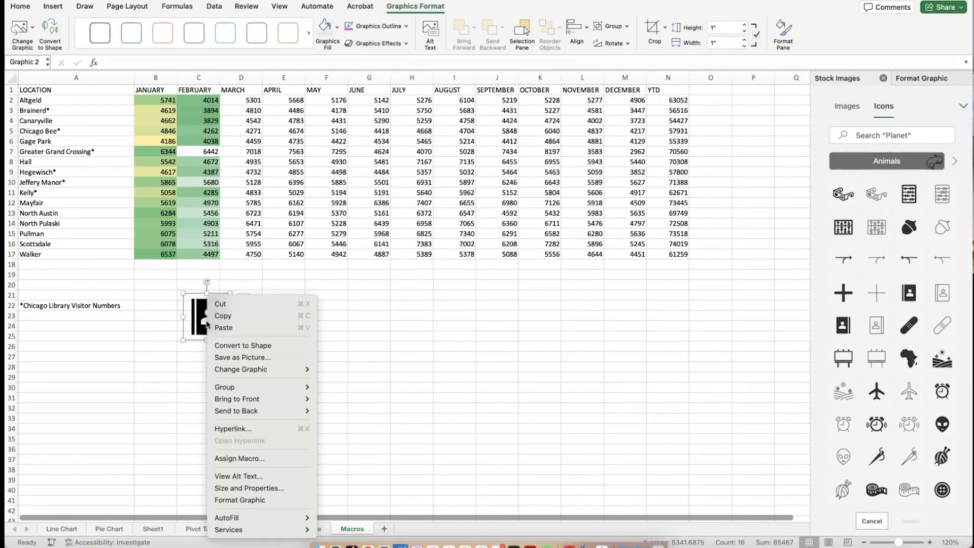
{"action": "left_click", "coordinate": [240, 460]}
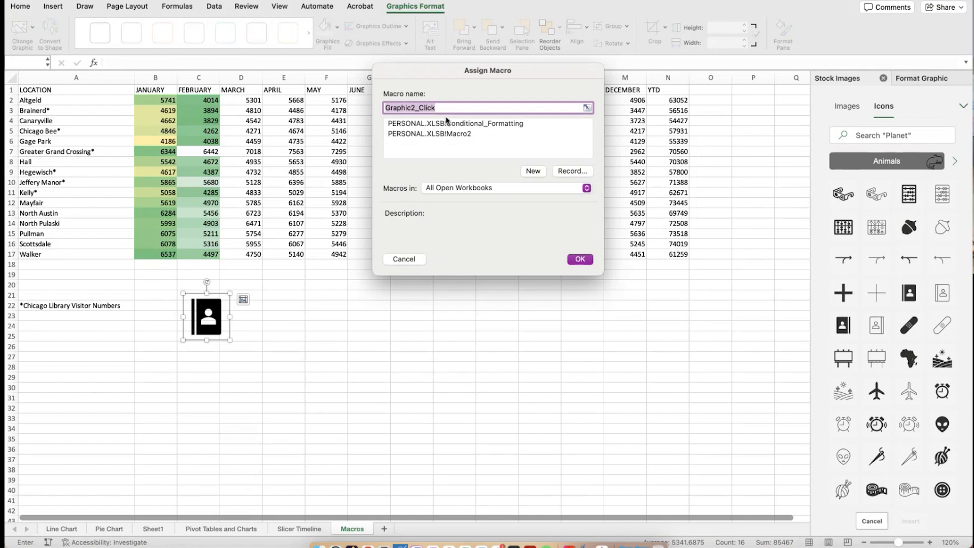
{"action": "left_click", "coordinate": [448, 122]}
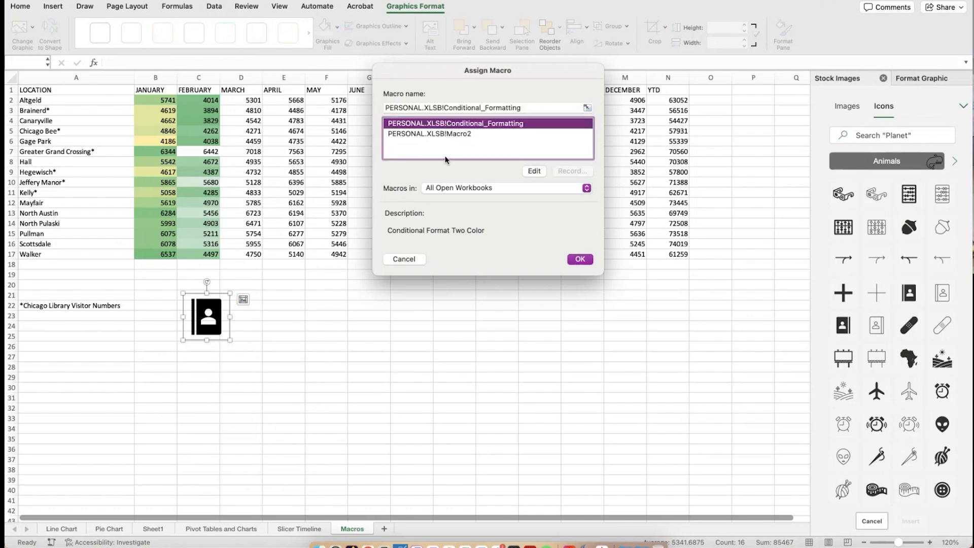
{"action": "left_click", "coordinate": [578, 258]}
Clear the formatting from the January values in B2:B17 while keeping the numbers
{"action": "left_click_drag", "start_coordinate": [159, 101], "coordinate": [151, 255]}
{"action": "right_click", "coordinate": [152, 255]}
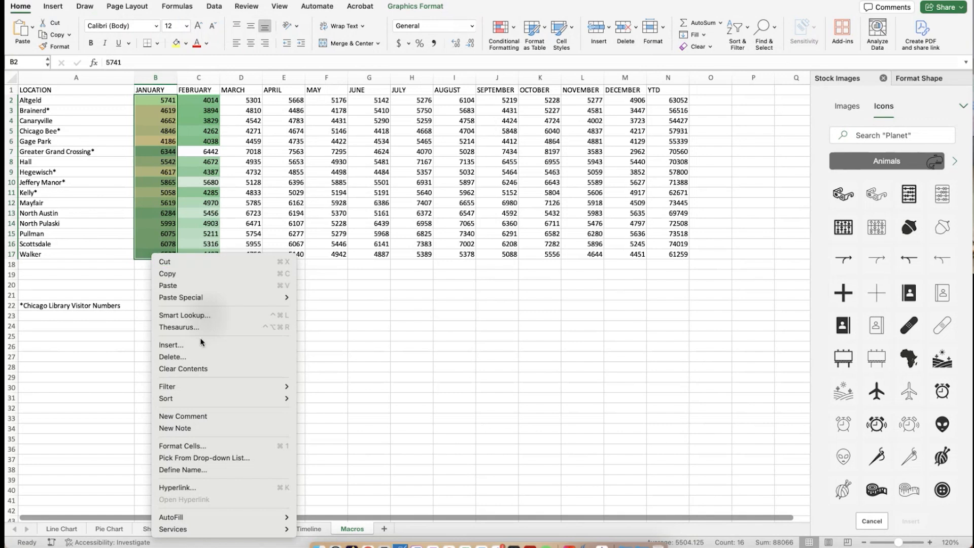
{"action": "mouse_move", "coordinate": [210, 394]}
{"action": "left_click", "coordinate": [710, 47]}
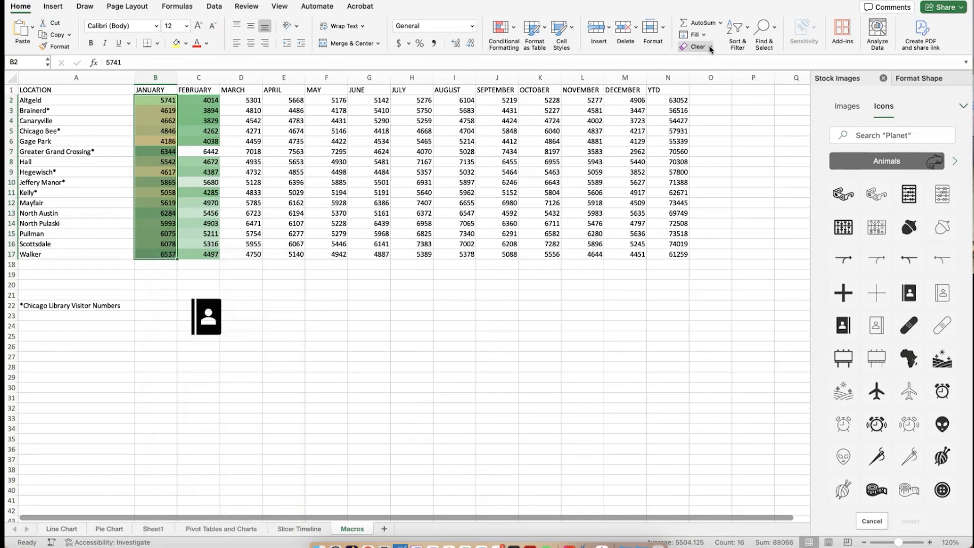
{"action": "left_click", "coordinate": [711, 48]}
{"action": "left_click", "coordinate": [713, 75]}
Run the macro assigned to the contact book icon to recolor the January values, and deselect the range
{"action": "left_click", "coordinate": [231, 327]}
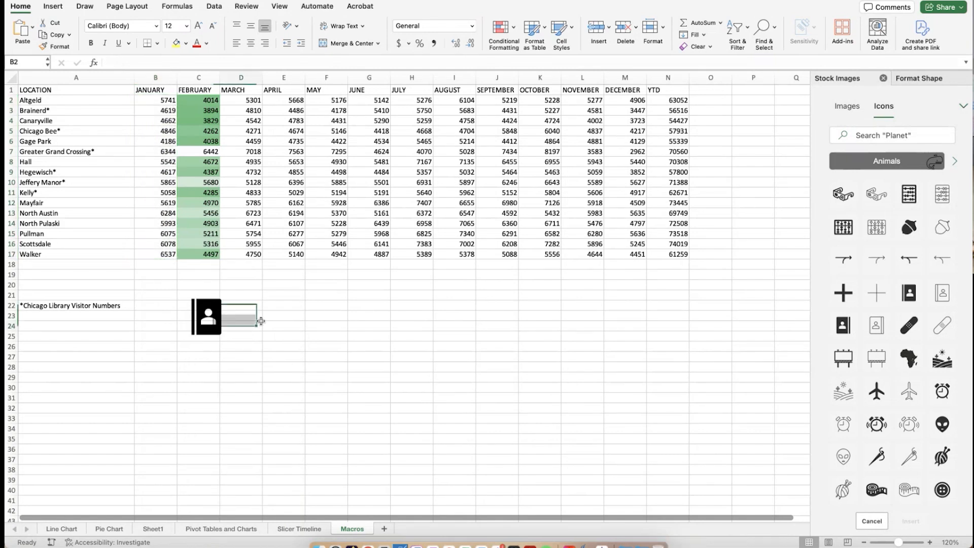
{"action": "left_click", "coordinate": [214, 320]}
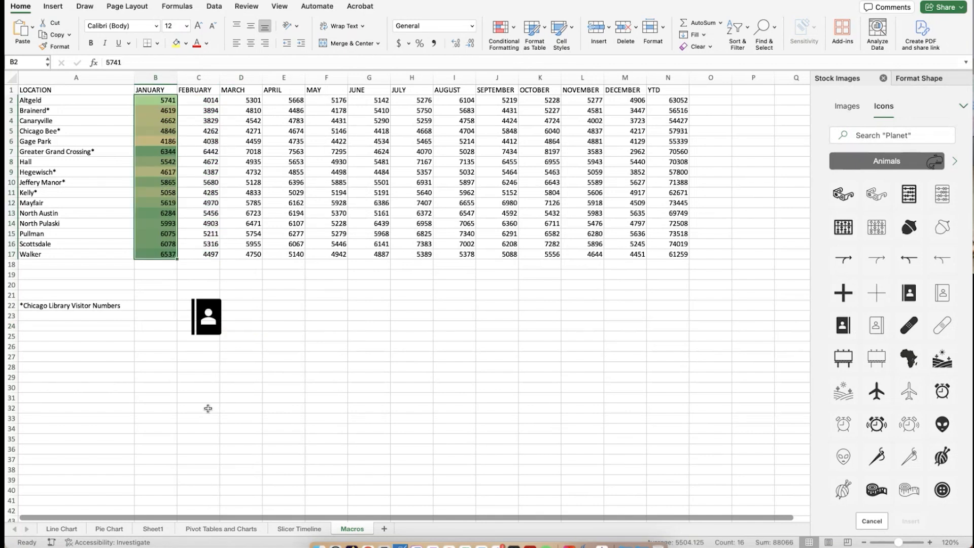
{"action": "left_click", "coordinate": [208, 408]}
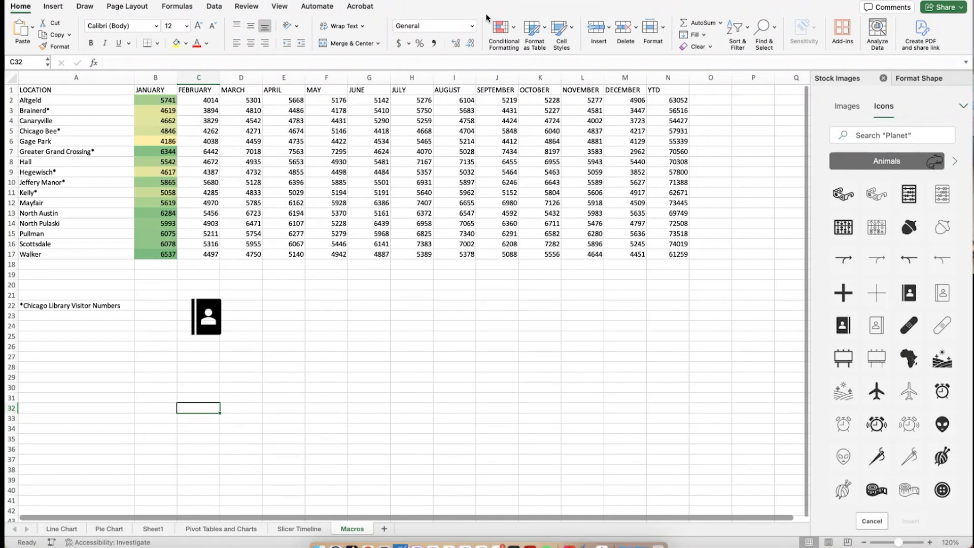
{"action": "left_click", "coordinate": [280, 7]}
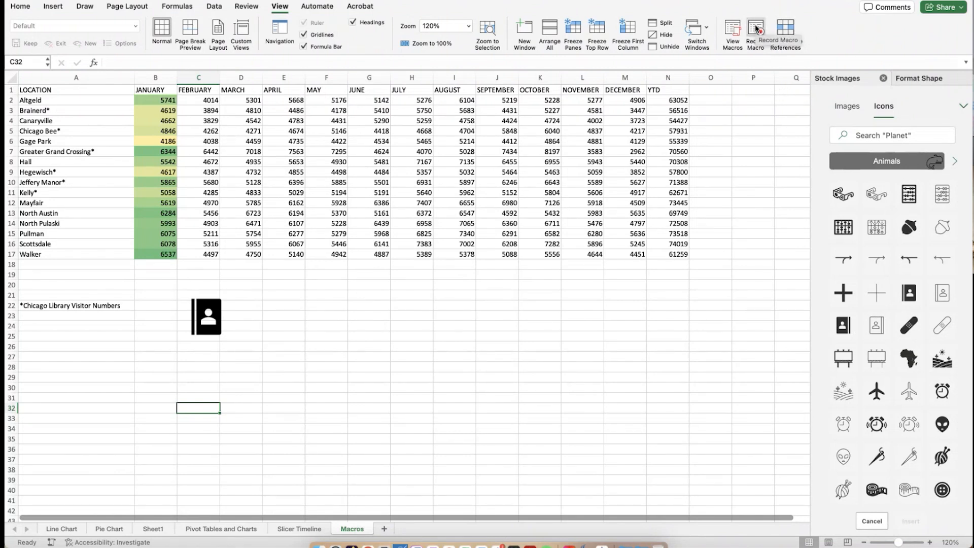
{"action": "left_click", "coordinate": [19, 7]}
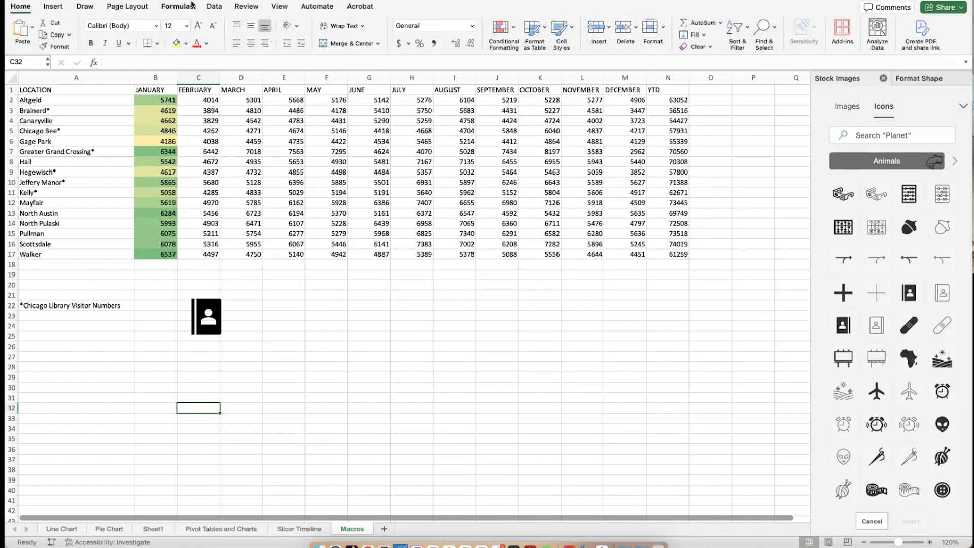
{"action": "left_click", "coordinate": [221, 7]}
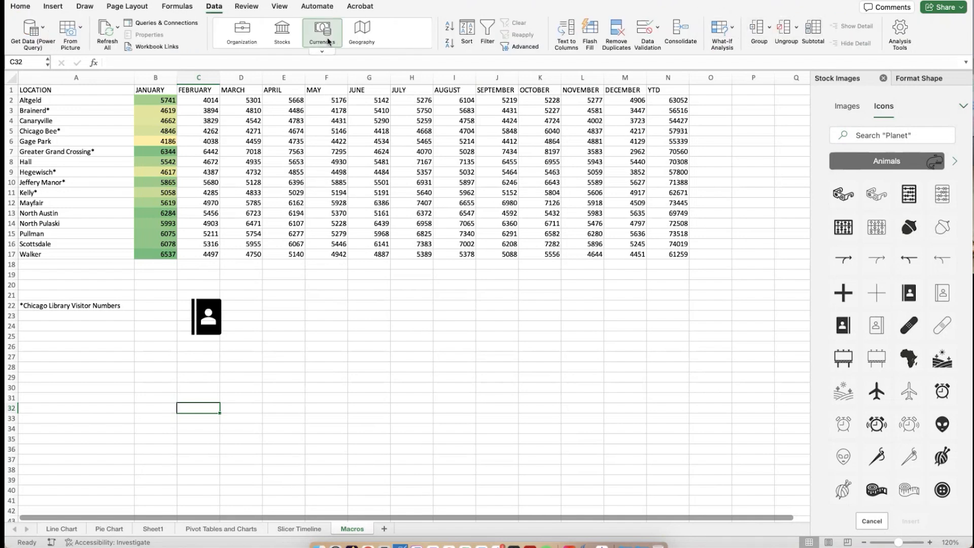
{"action": "left_click", "coordinate": [280, 6]}
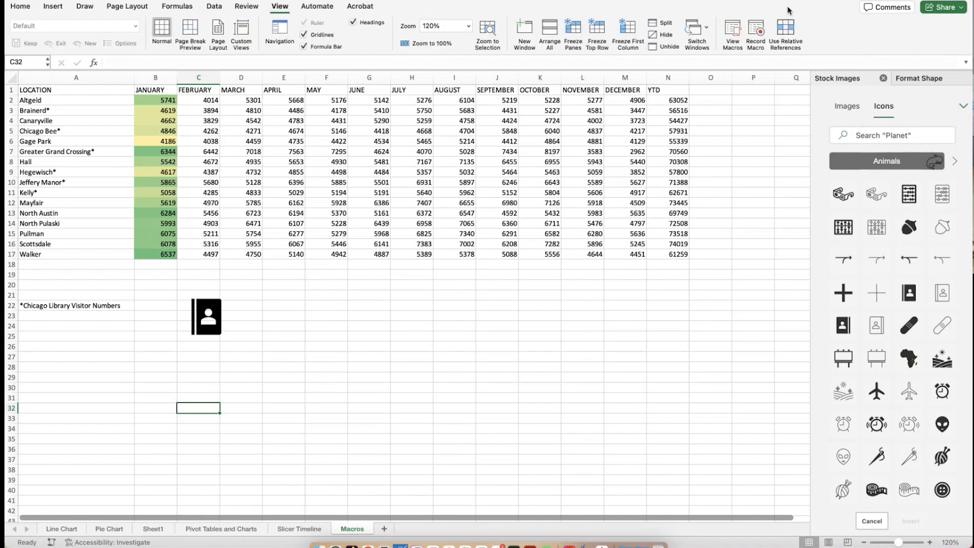
Start recording a macro named Edits, stored in the Personal Macro Workbook
{"action": "left_click", "coordinate": [758, 32]}
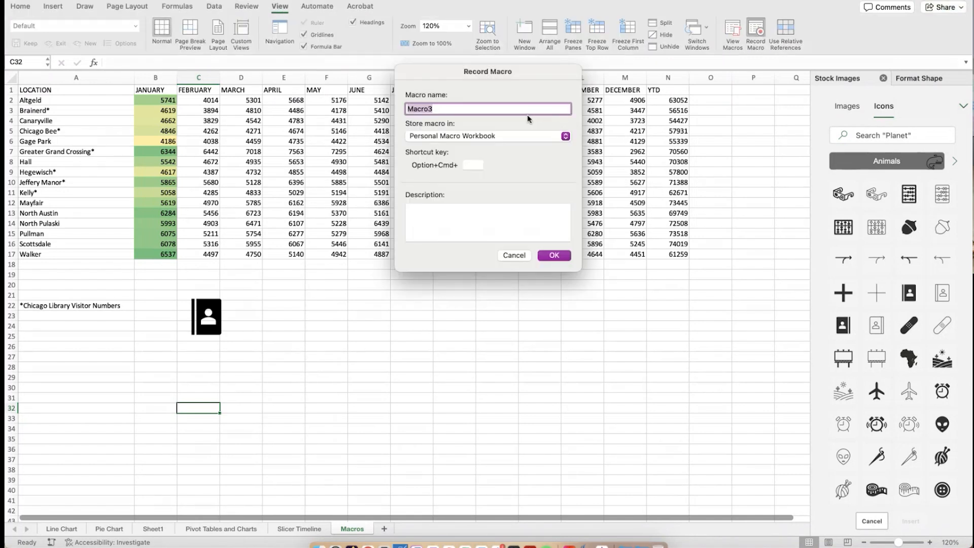
{"action": "type", "text": "Edits"}
{"action": "left_click", "coordinate": [554, 254]}
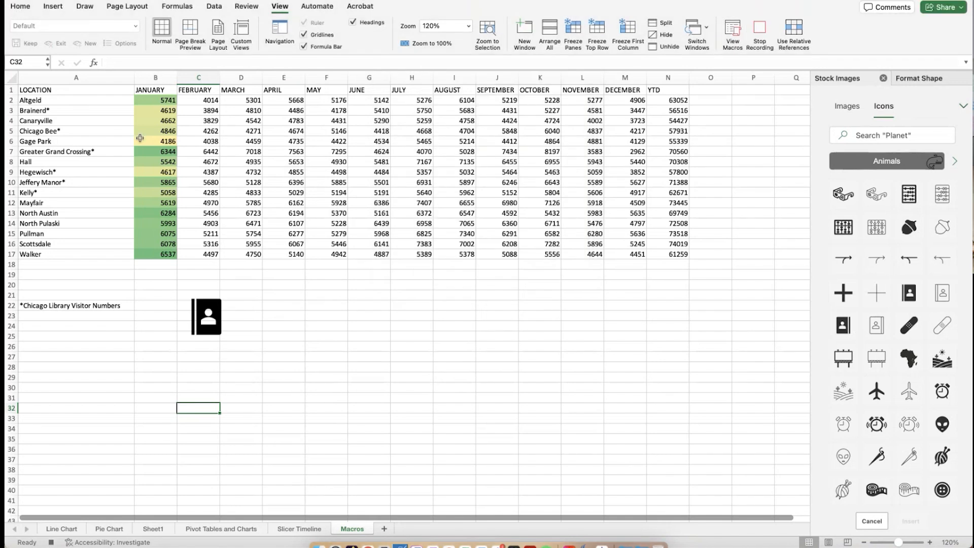
Make the April value for Gage Park in cell E6 bold and fill the cell with light orange
{"action": "left_click", "coordinate": [22, 7]}
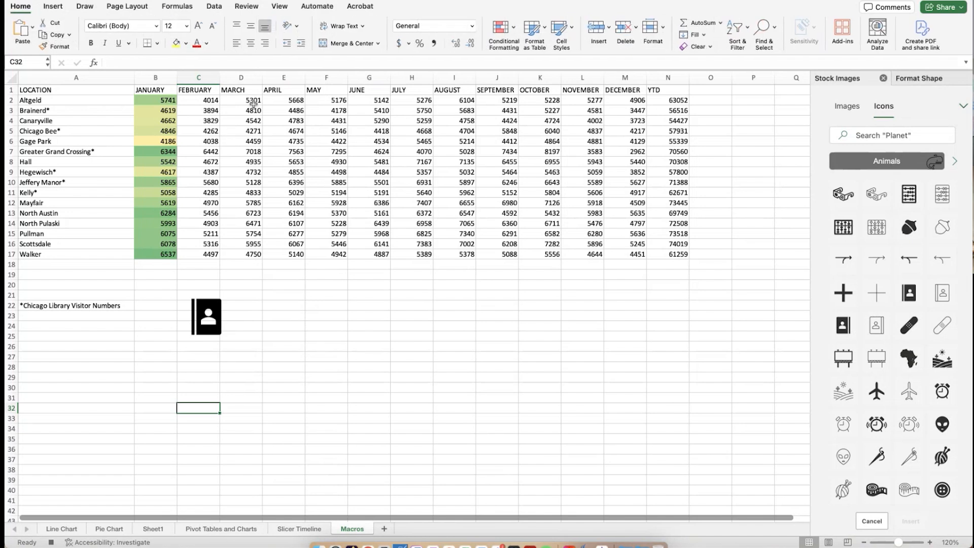
{"action": "left_click", "coordinate": [296, 143]}
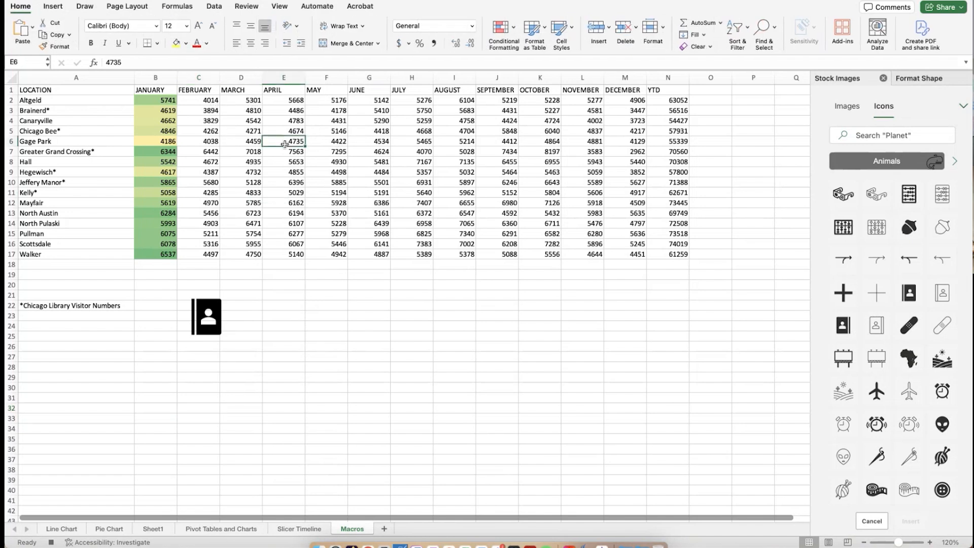
{"action": "left_click", "coordinate": [92, 43]}
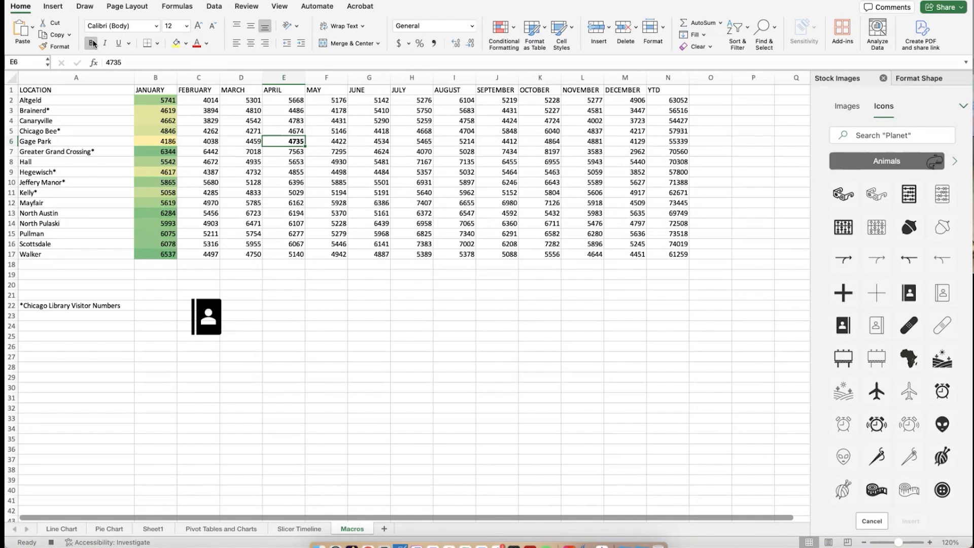
{"action": "left_click", "coordinate": [187, 43]}
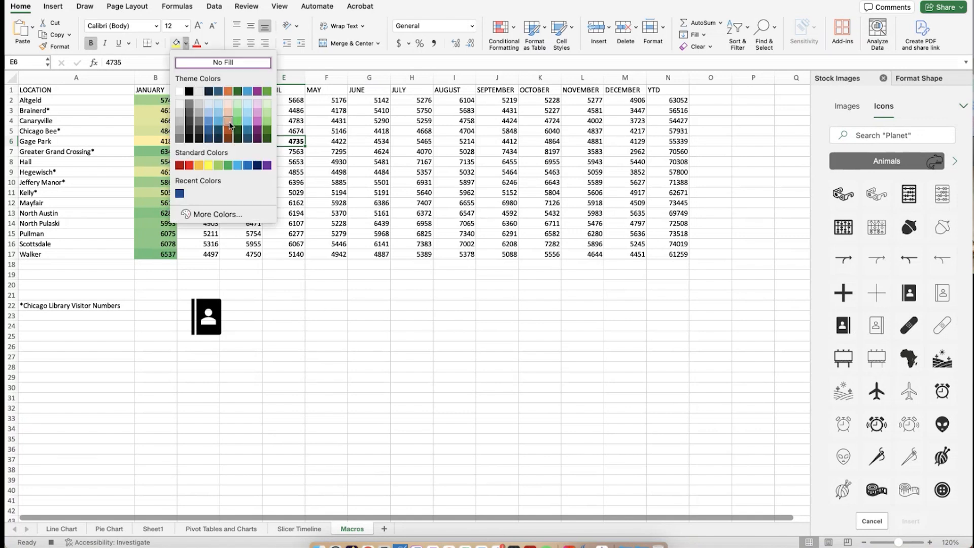
{"action": "key", "text": "Escape"}
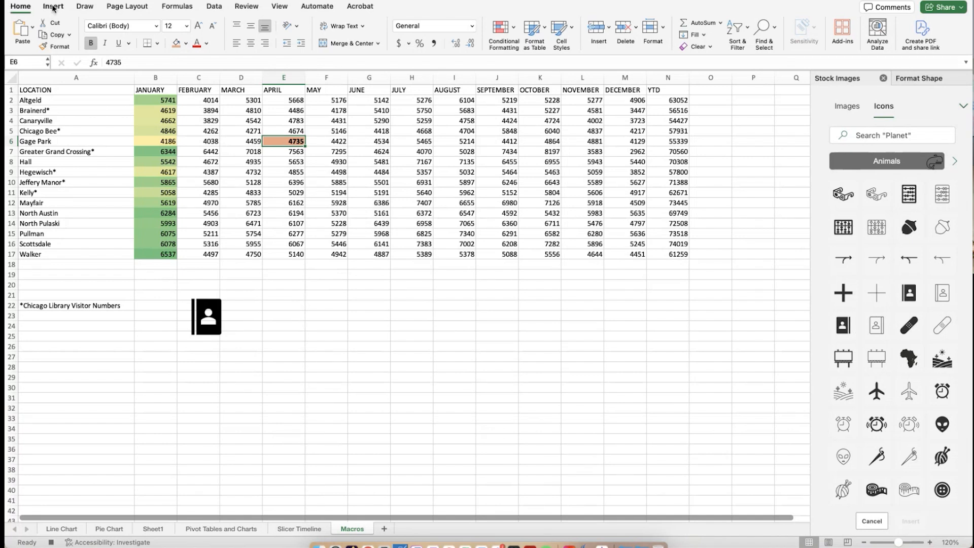
Stop recording the Edits macro and dismiss the offer to save it as an Office Script
{"action": "left_click", "coordinate": [279, 6]}
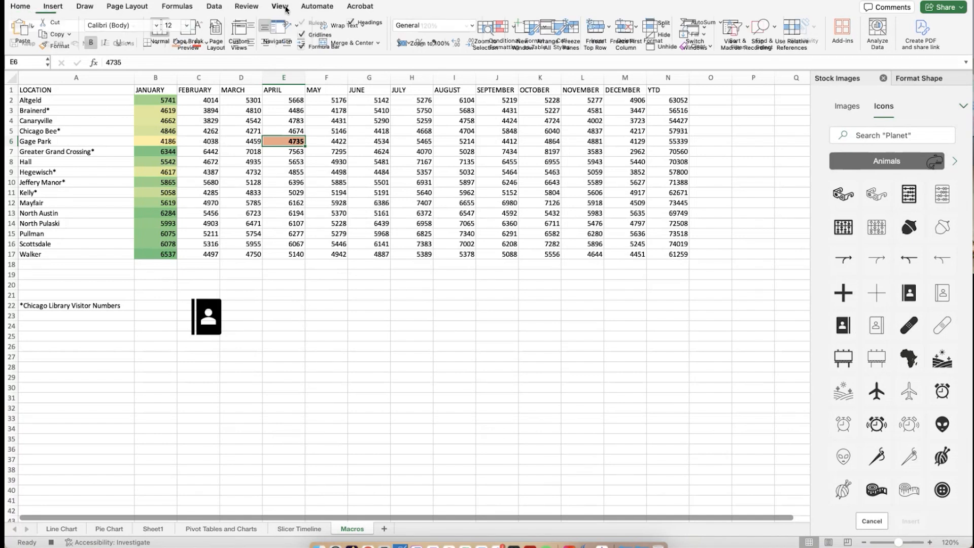
{"action": "left_click", "coordinate": [758, 27]}
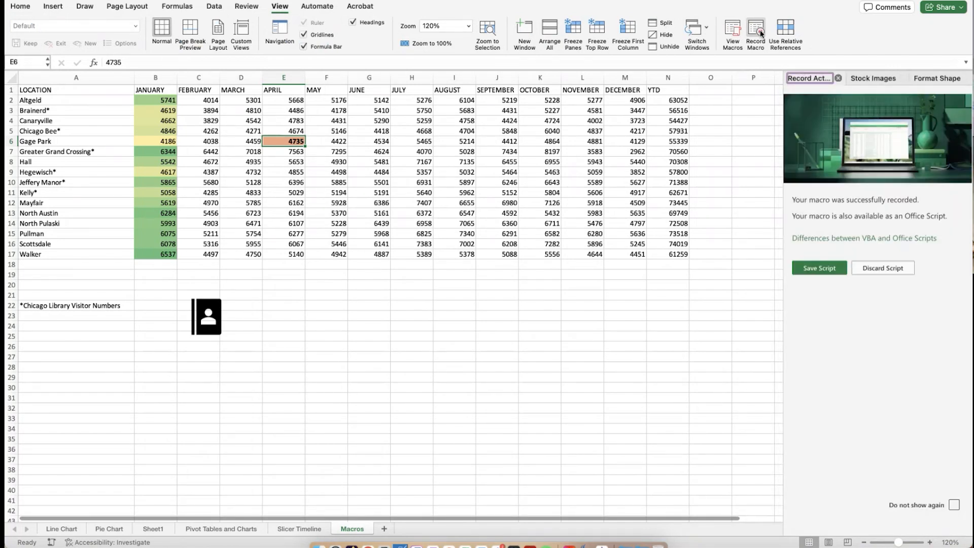
{"action": "left_click", "coordinate": [840, 77]}
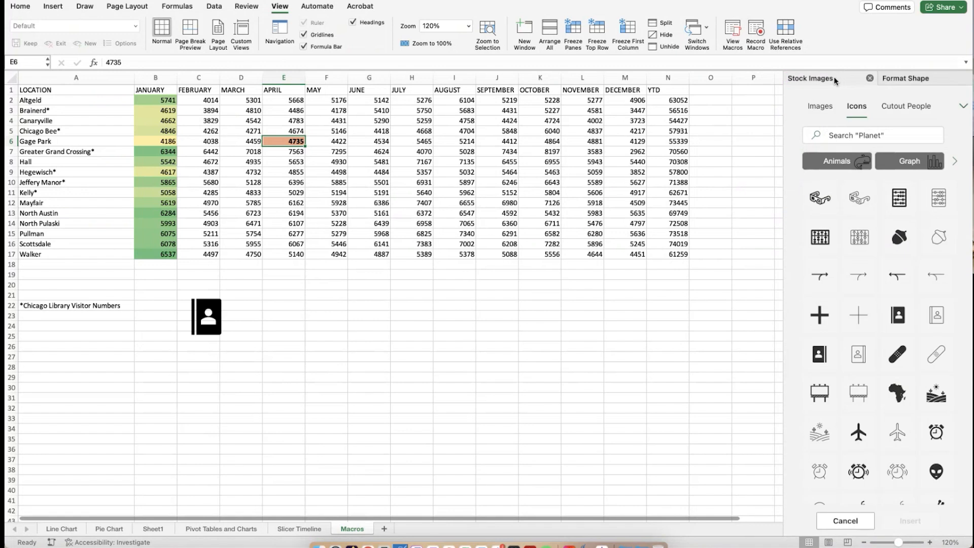
Assign the Edits macro from the Personal Macro Workbook to the contact book icon, deselect the icon, and run the macro from it
{"action": "right_click", "coordinate": [215, 320]}
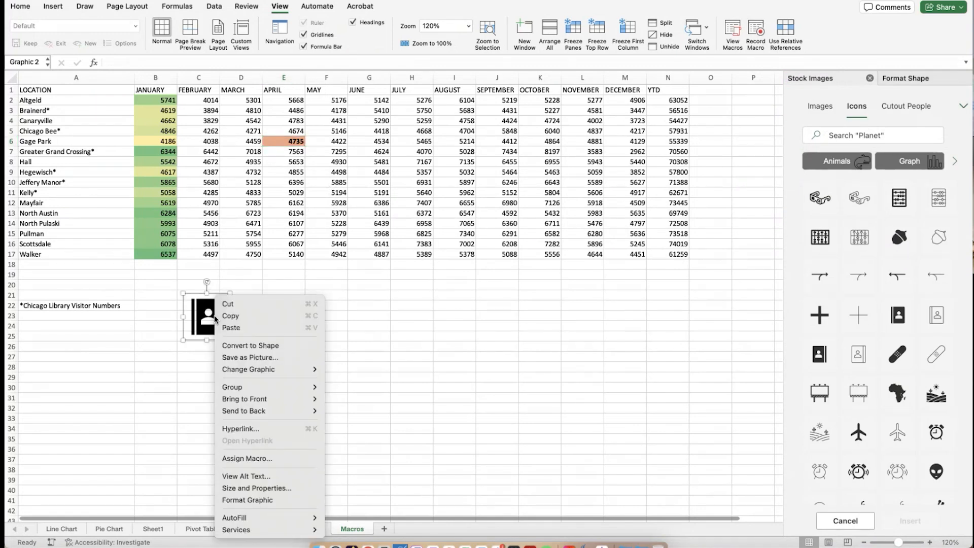
{"action": "left_click", "coordinate": [255, 459]}
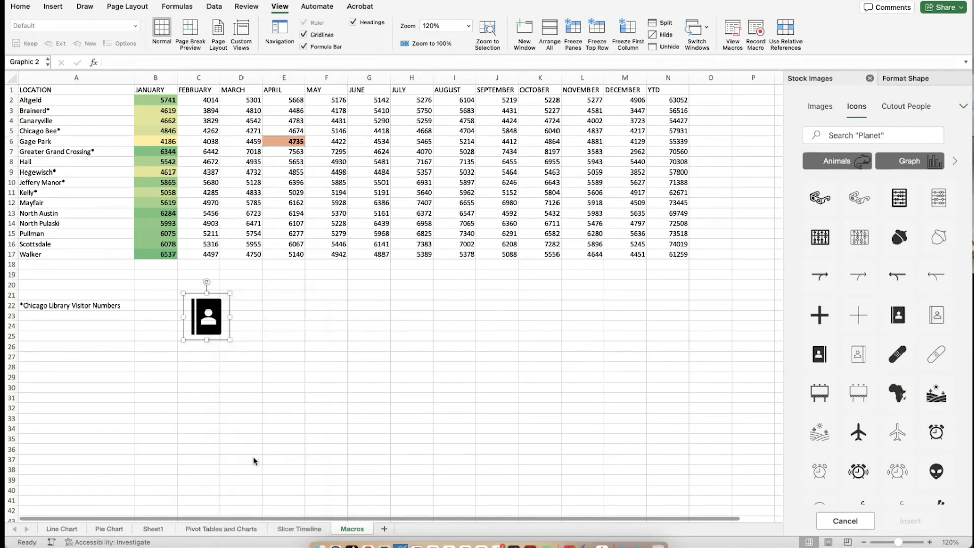
{"action": "left_click", "coordinate": [447, 134]}
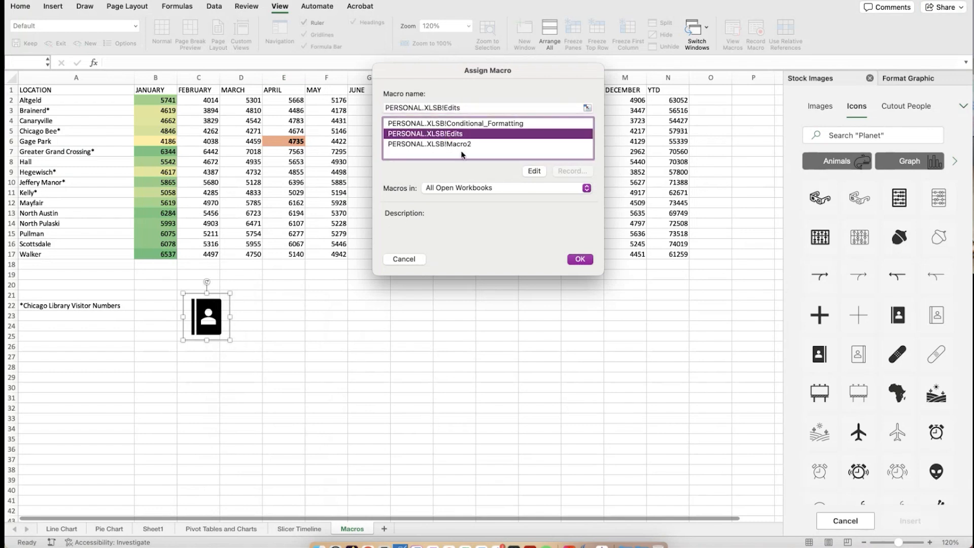
{"action": "left_click", "coordinate": [580, 260]}
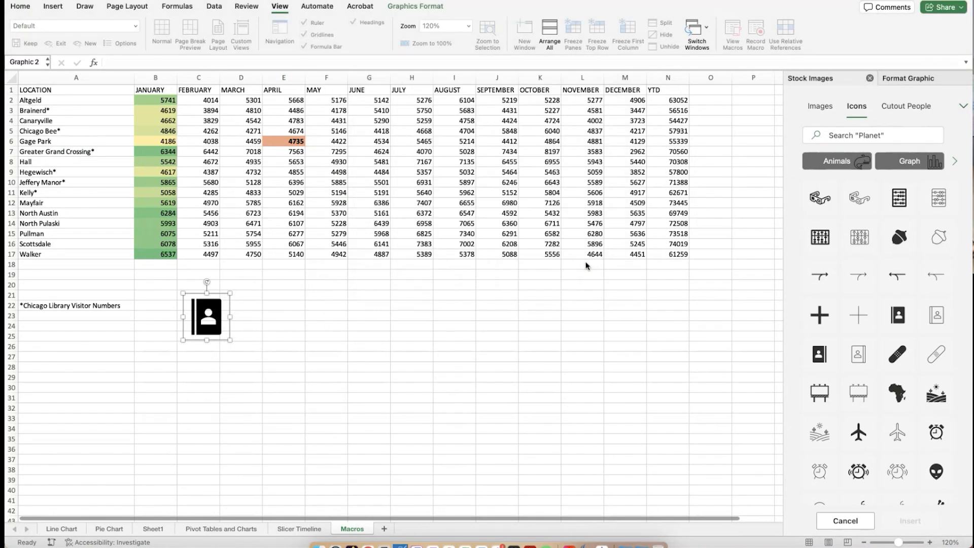
{"action": "key", "text": "Escape"}
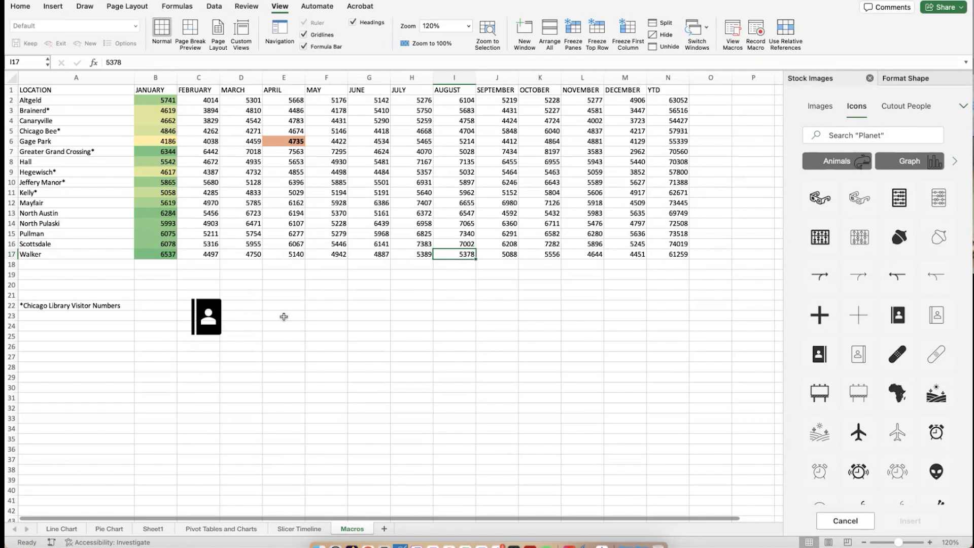
{"action": "left_click", "coordinate": [216, 316]}
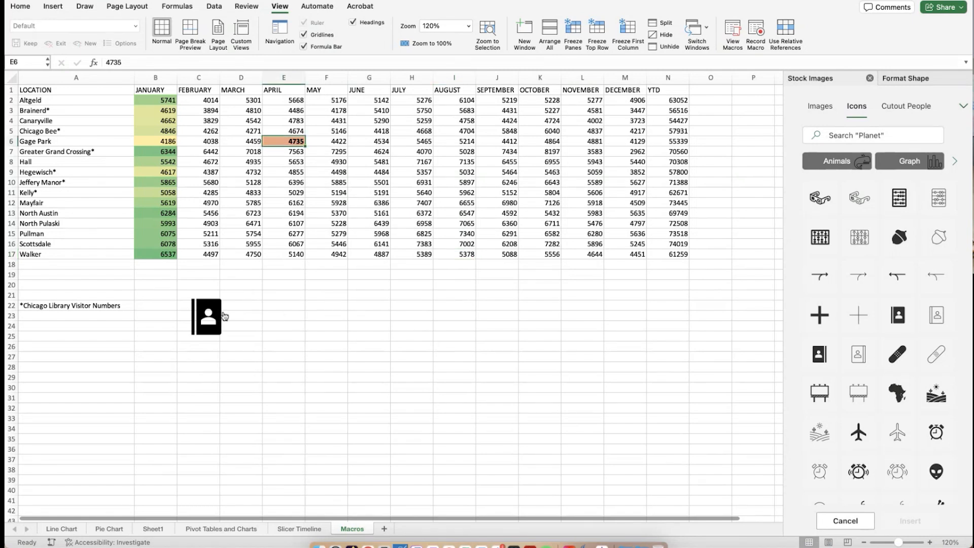
Step into the Edits macro from the macro list to show its VBA code
{"action": "left_click", "coordinate": [737, 37]}
{"action": "left_click", "coordinate": [489, 133]}
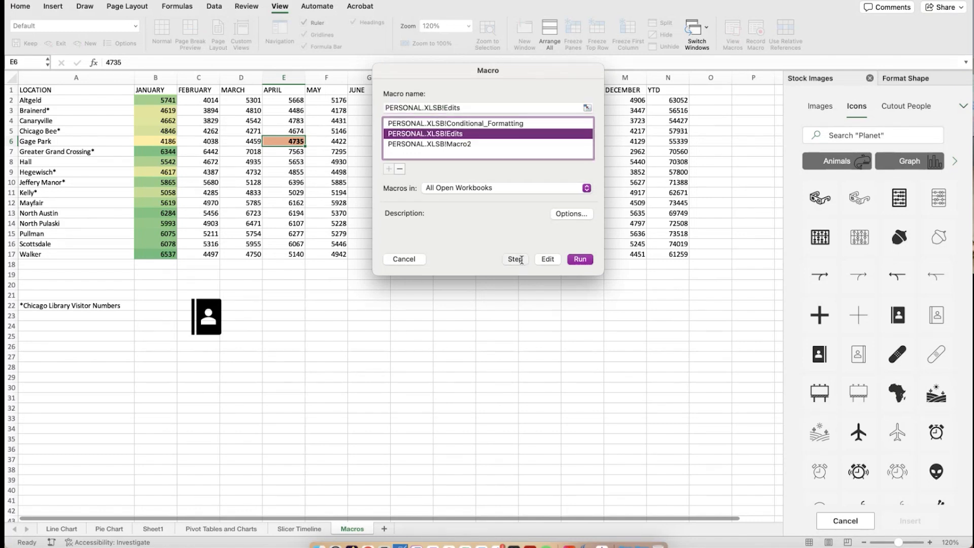
{"action": "left_click", "coordinate": [515, 259]}
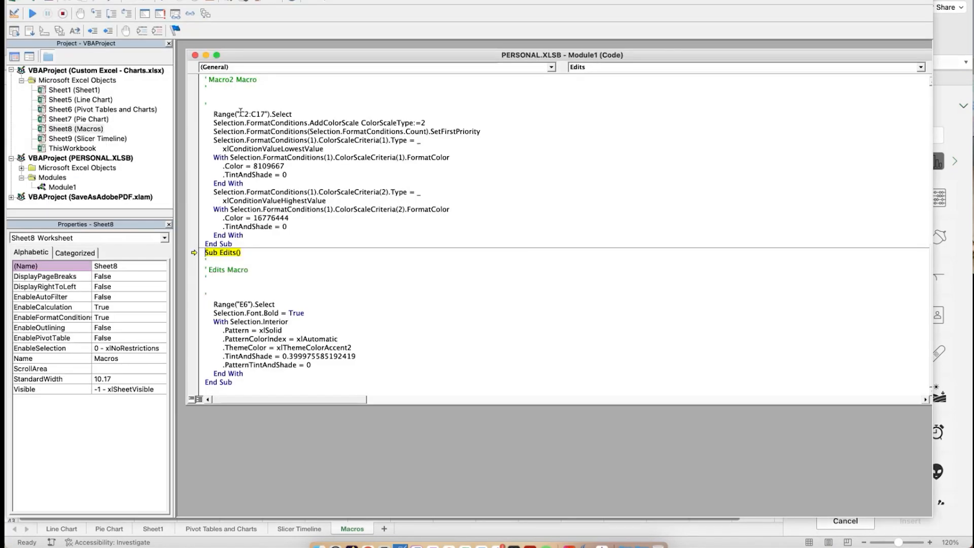